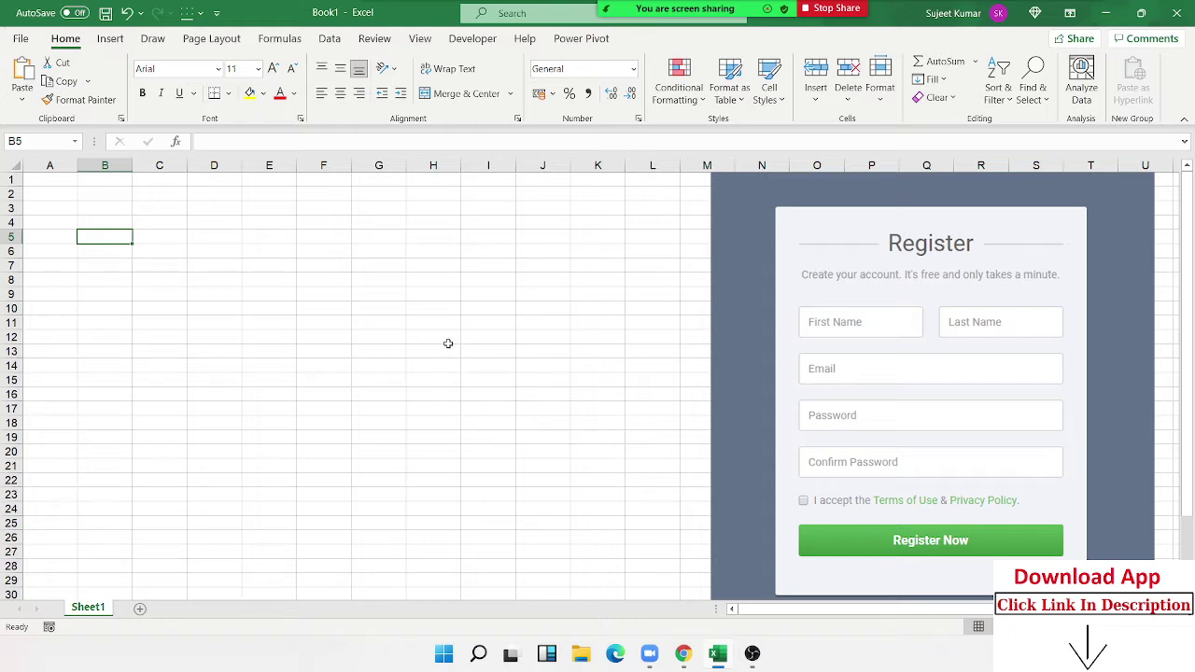
# Browse the New workbook templates, such as Blue invoice, Simple invoice and Sales invoice tracker
pyautogui.click(37, 40)
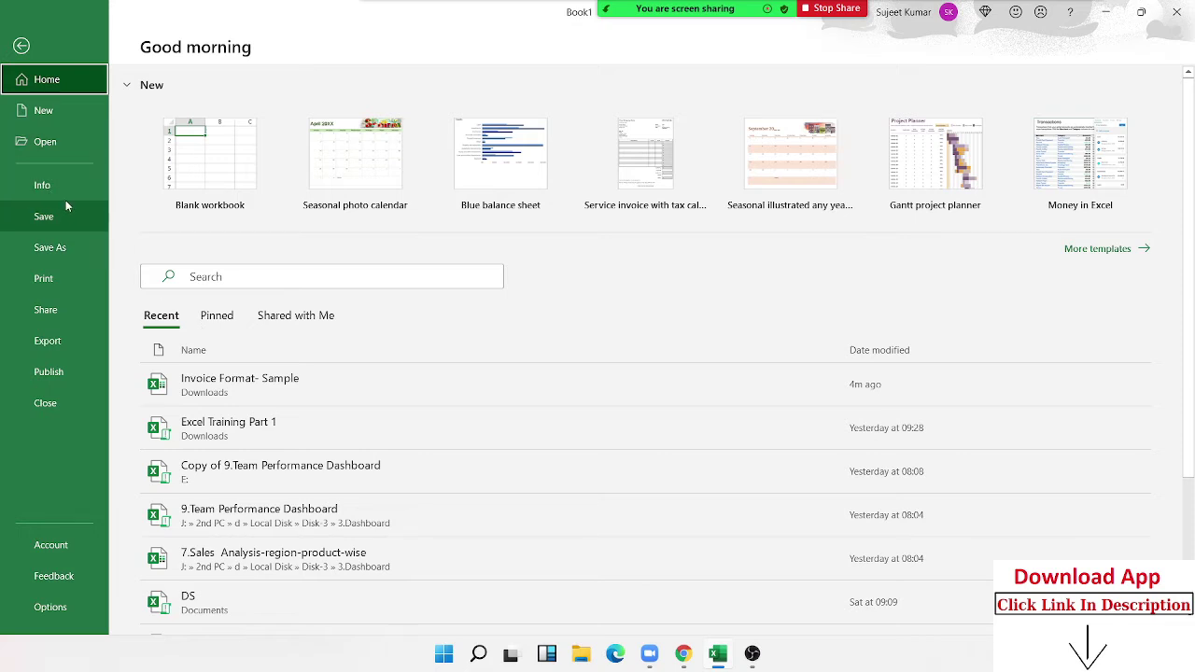
pyautogui.click(65, 120)
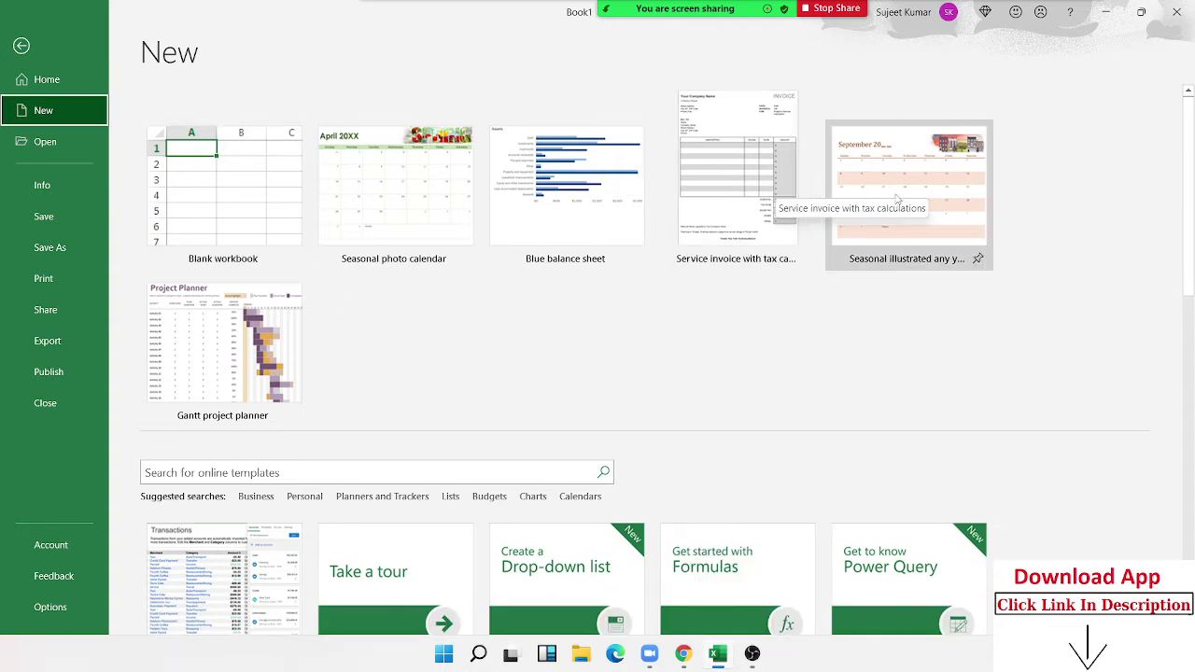
pyautogui.scroll(-2, 341, 352)
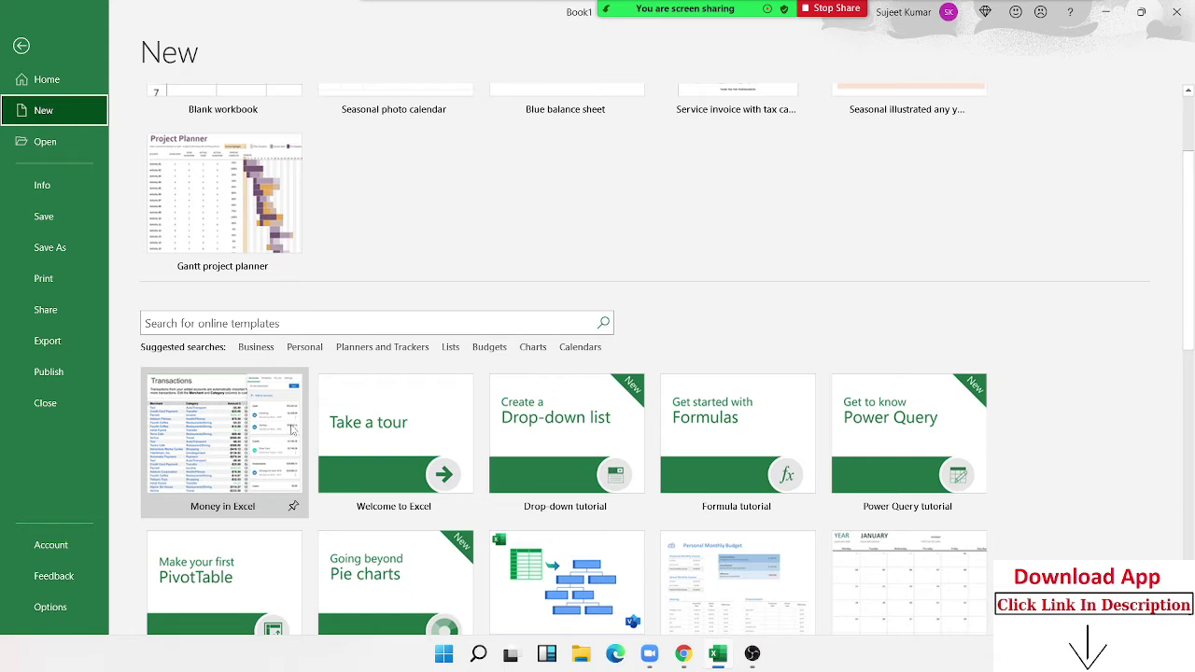
pyautogui.scroll(-3, 293, 429)
pyautogui.scroll(-1, 299, 432)
pyautogui.scroll(-2, 311, 435)
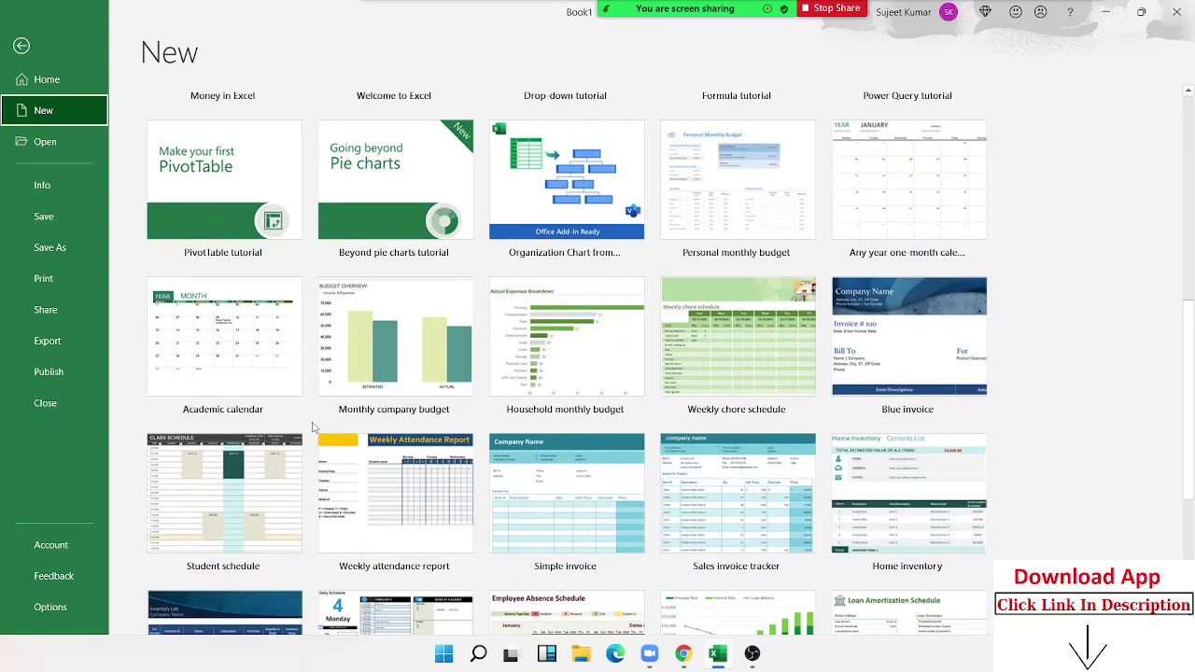
# Return to the worksheet and select the Register form reference image
pyautogui.click(26, 53)
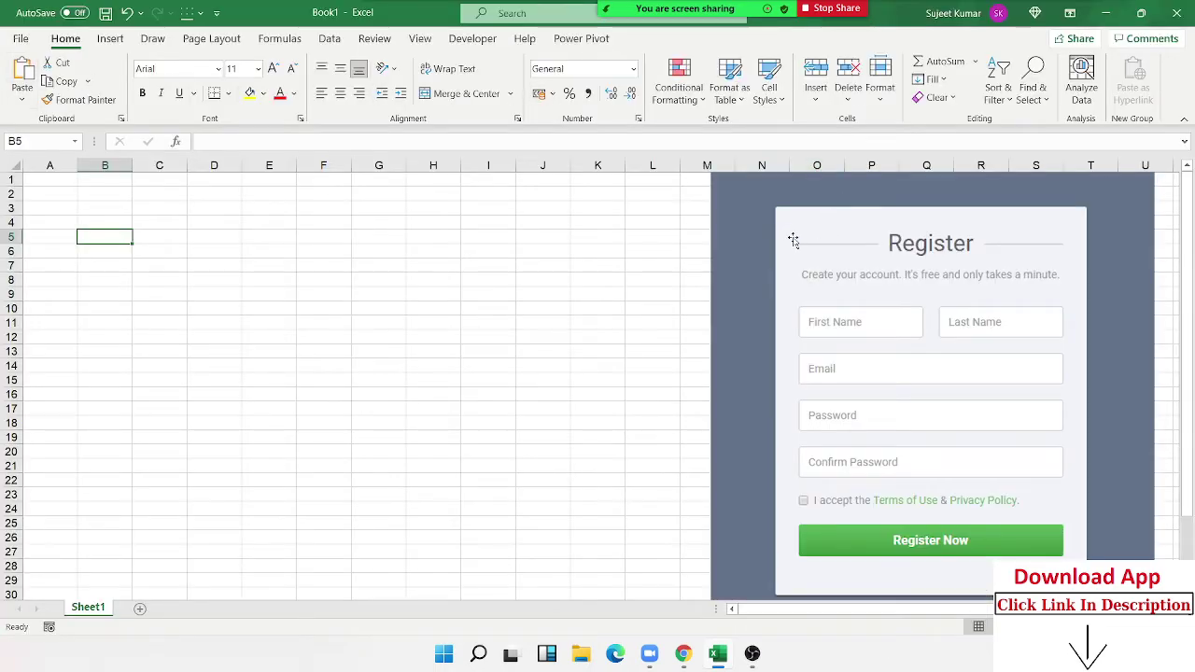
pyautogui.scroll(-3, 823, 269)
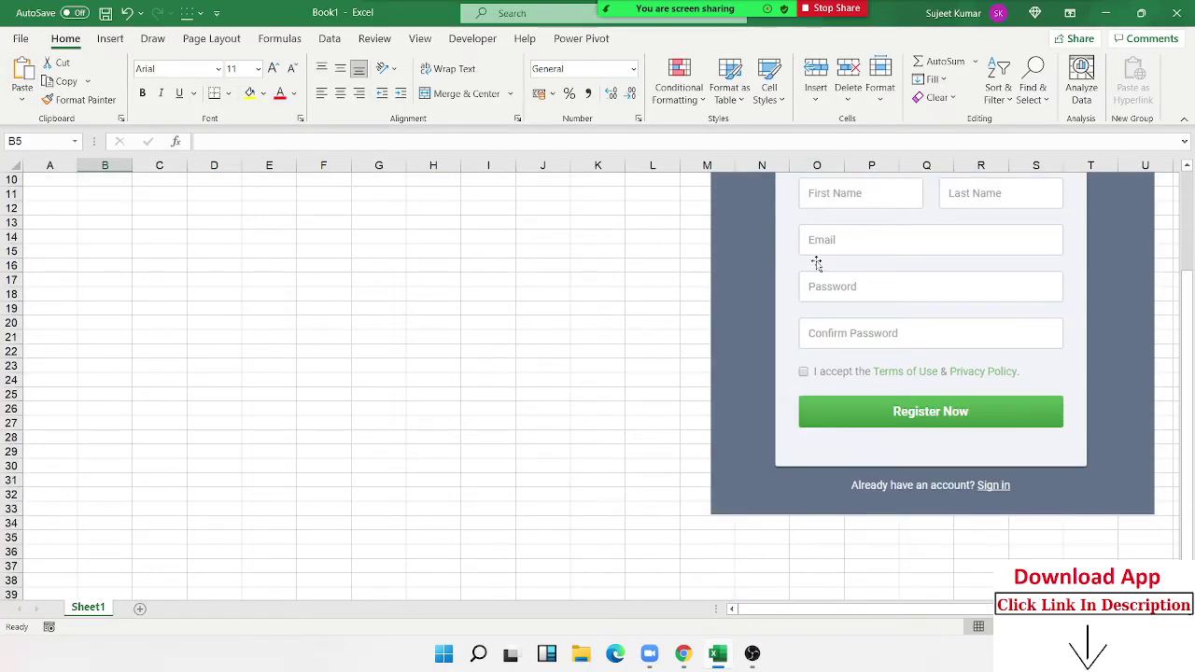
pyautogui.scroll(3, 820, 266)
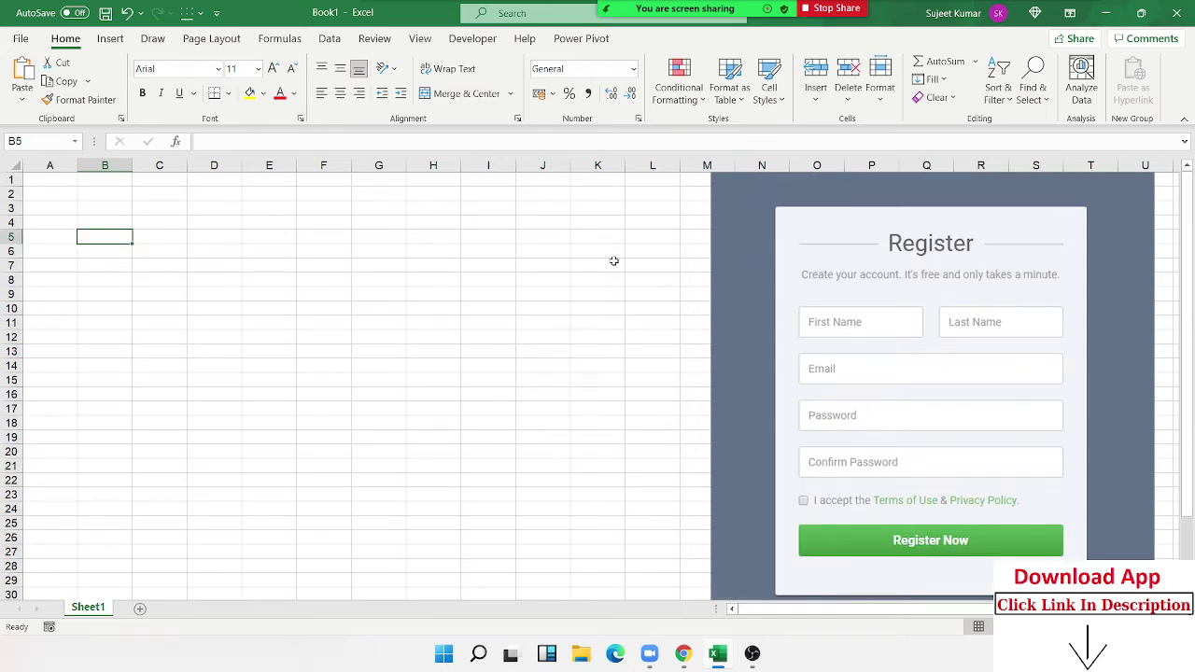
pyautogui.click(752, 226)
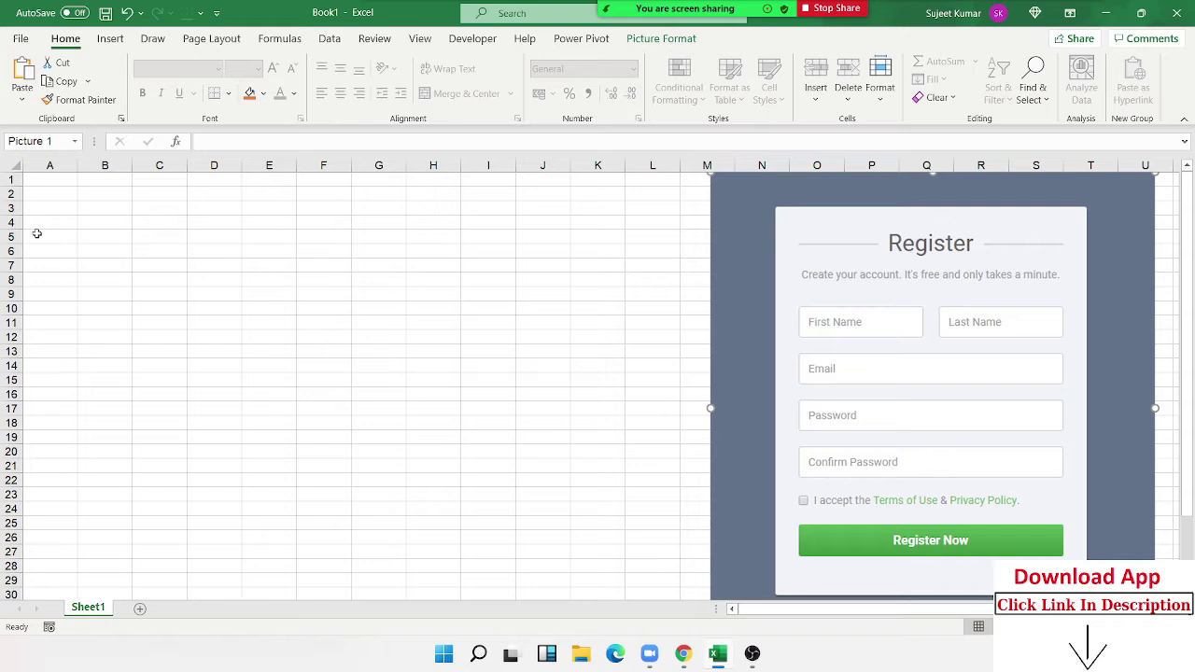
# Fill cells A1:L37 with a blue-grey theme colour matching the image backdrop
pyautogui.moveTo(45, 180)
pyautogui.mouseDown()
pyautogui.moveTo(641, 346)
pyautogui.moveTo(619, 553)
pyautogui.moveTo(651, 537)
pyautogui.mouseUp()
pyautogui.scroll(4, 551, 448)
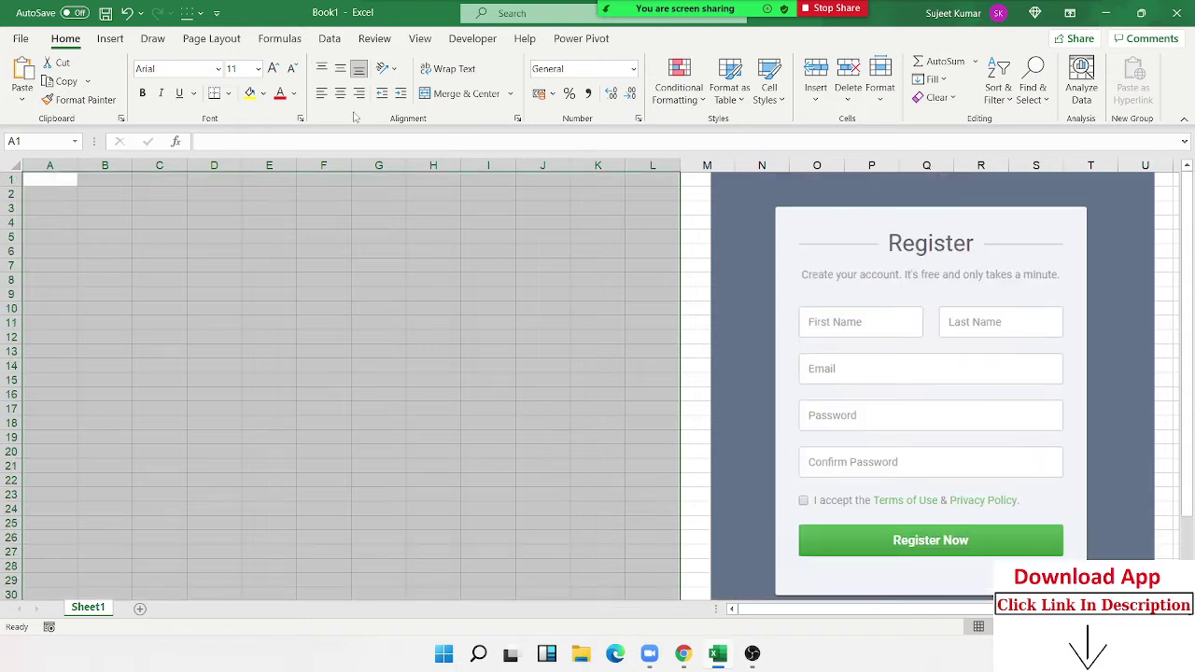
pyautogui.click(264, 93)
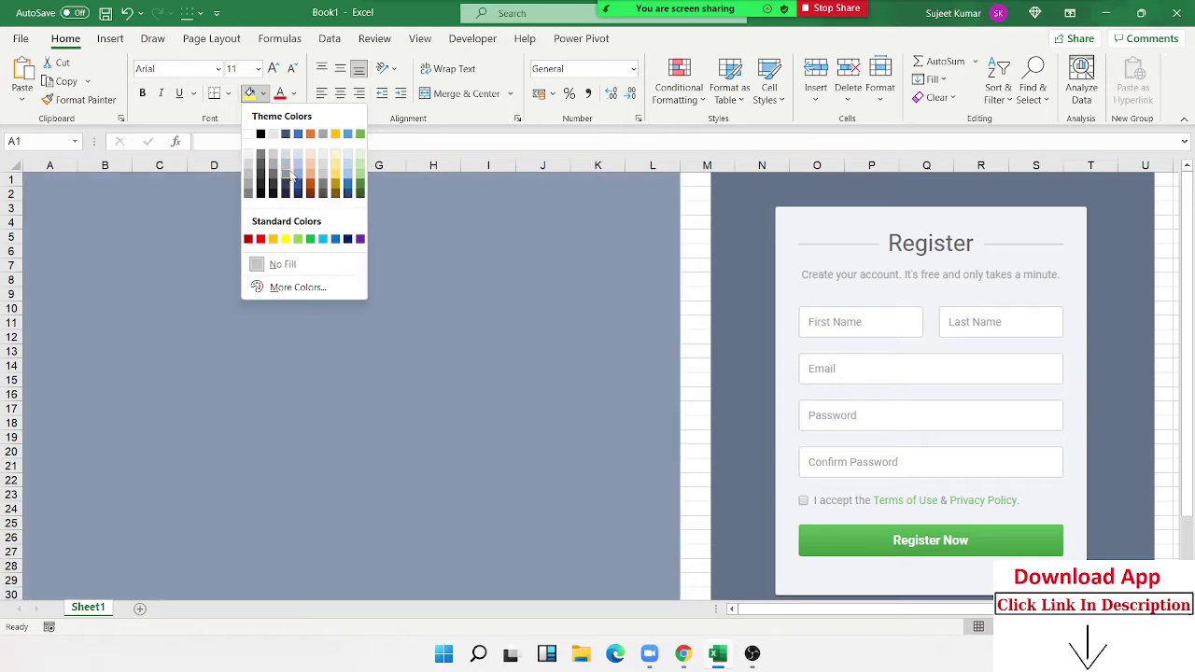
pyautogui.click(290, 173)
pyautogui.click(522, 262)
pyautogui.click(360, 258)
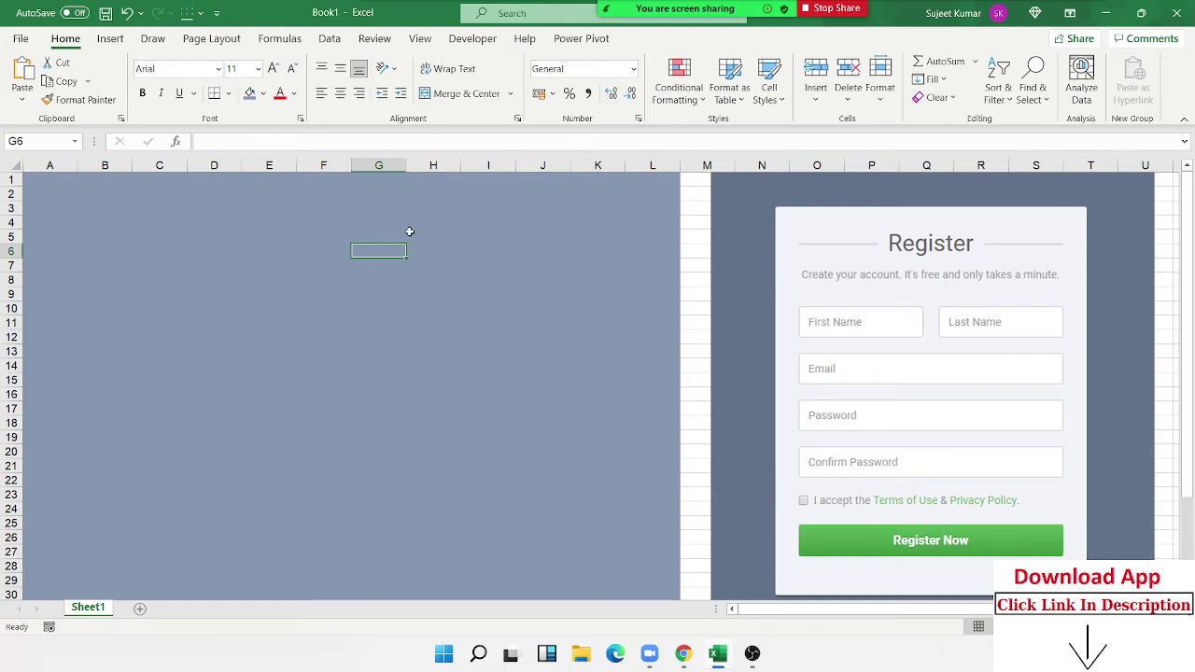
pyautogui.click(103, 206)
# Fill B3:K30 grey, then switch it to the lighter White, Background 1 shade
pyautogui.moveTo(103, 206)
pyautogui.mouseDown()
pyautogui.moveTo(588, 251)
pyautogui.moveTo(560, 251)
pyautogui.moveTo(592, 488)
pyautogui.moveTo(584, 624)
pyautogui.moveTo(586, 518)
pyautogui.mouseUp()
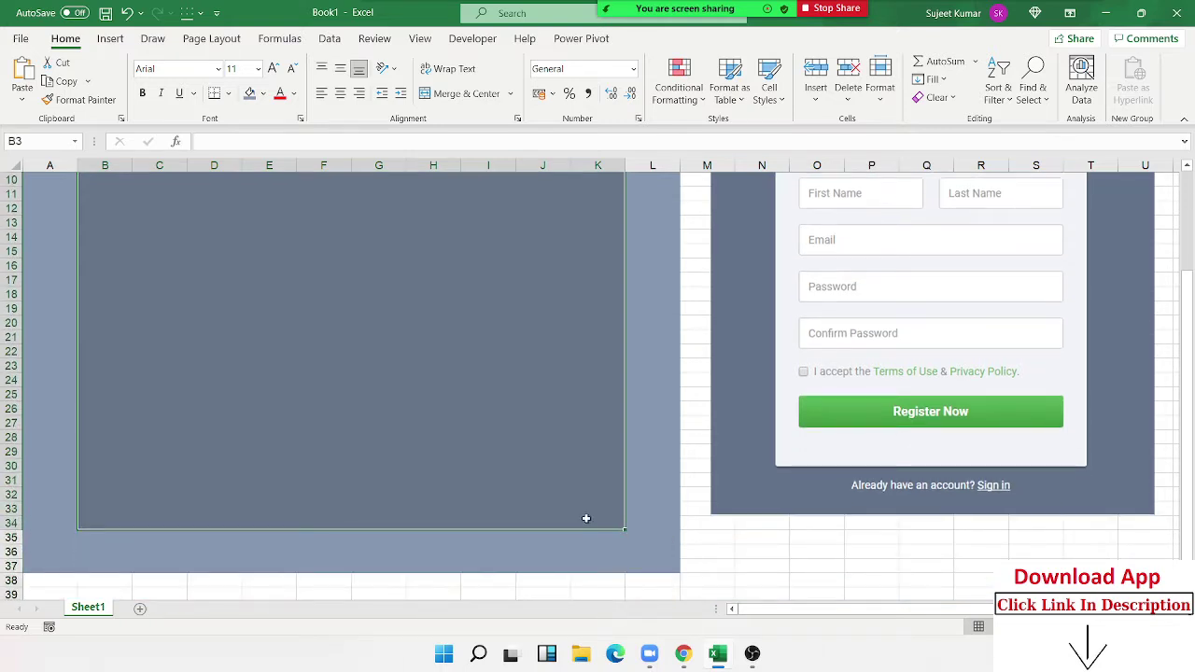
pyautogui.scroll(3, 485, 457)
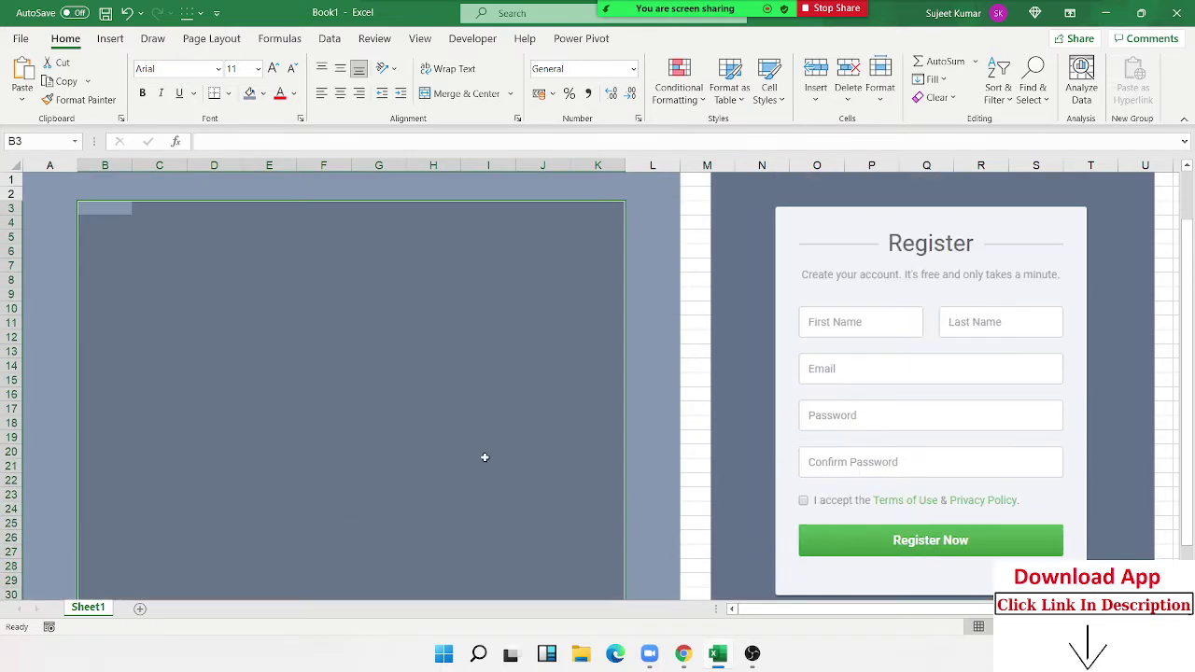
pyautogui.click(263, 93)
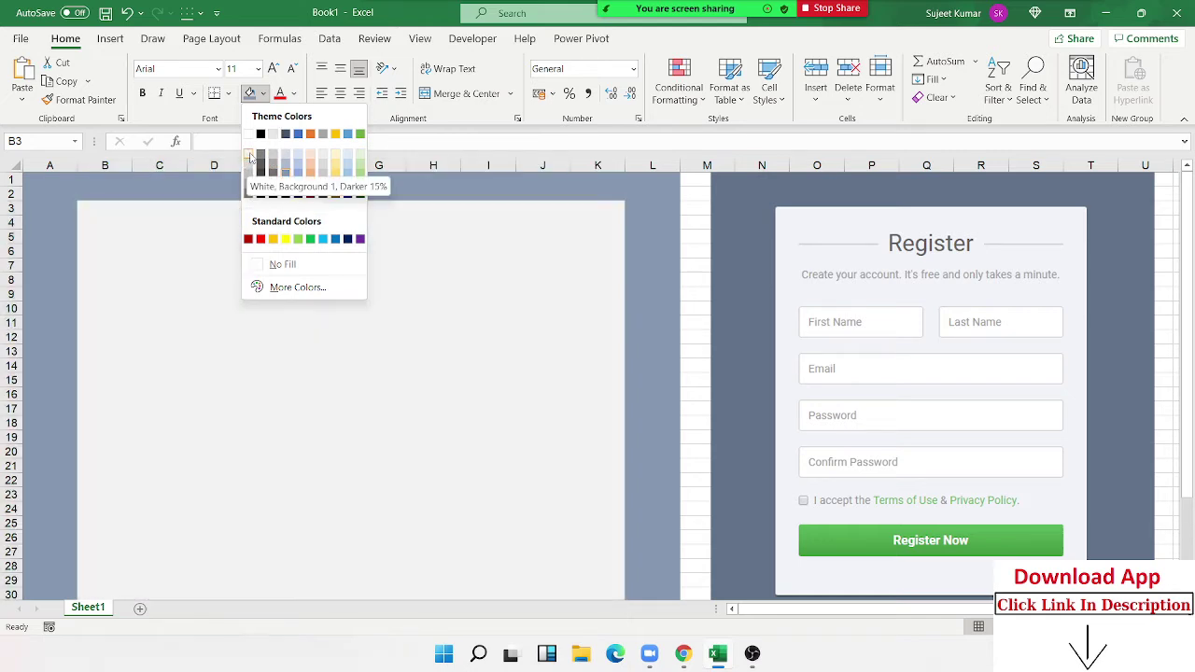
pyautogui.click(249, 157)
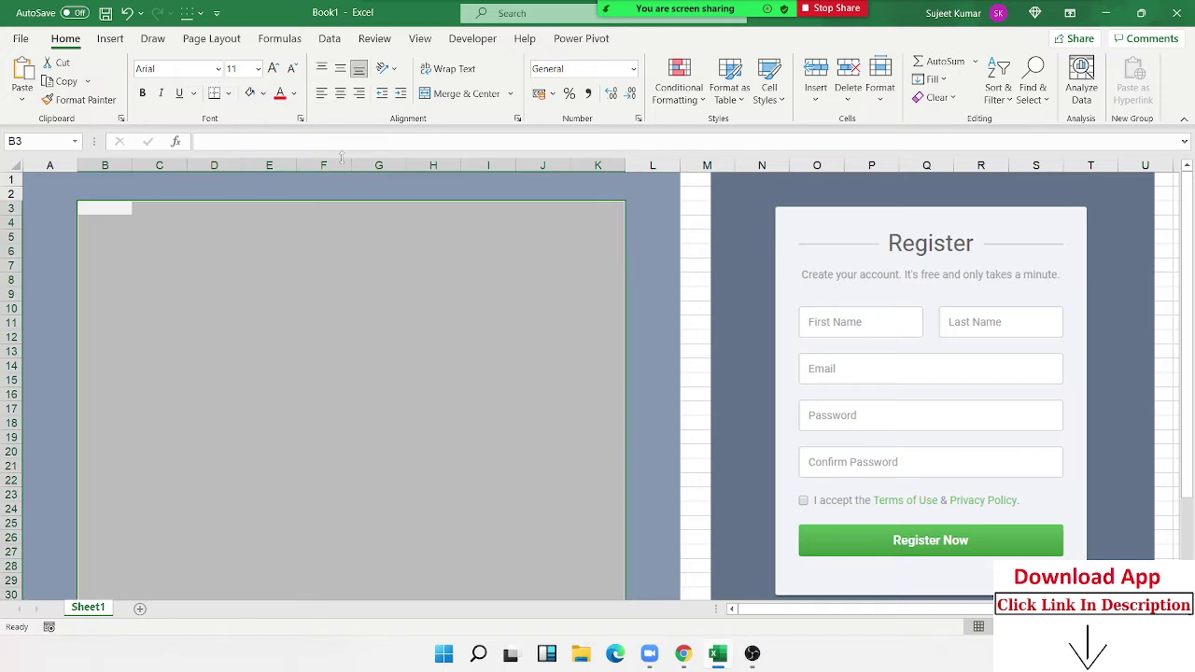
pyautogui.click(263, 93)
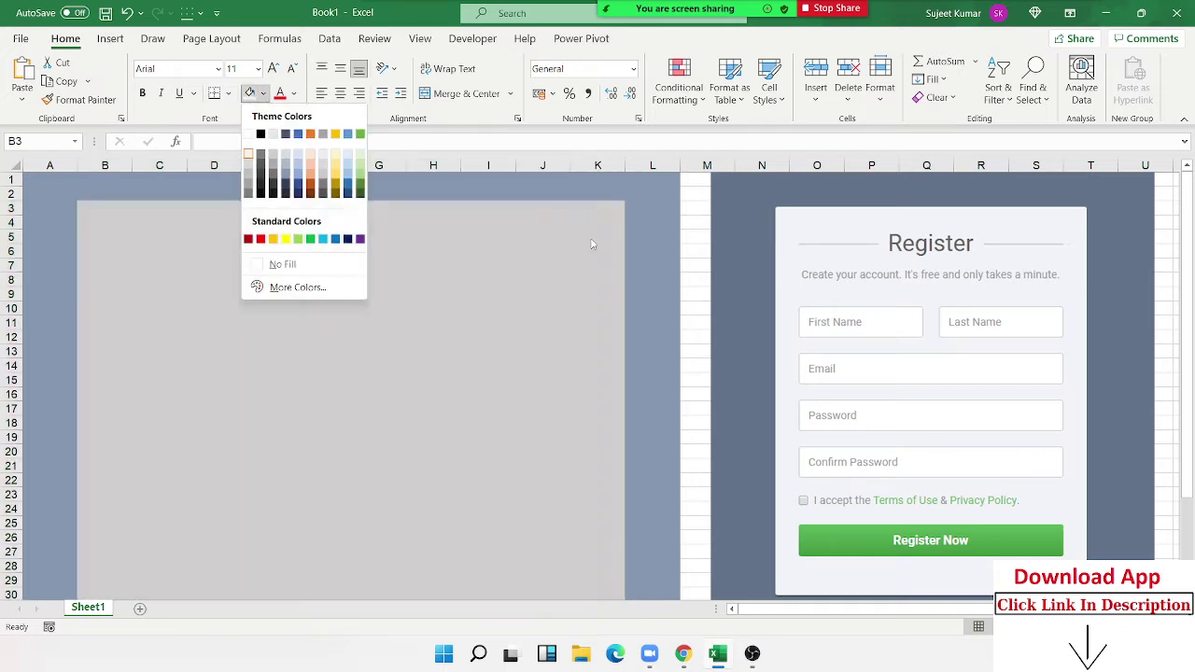
pyautogui.click(653, 270)
pyautogui.click(645, 267)
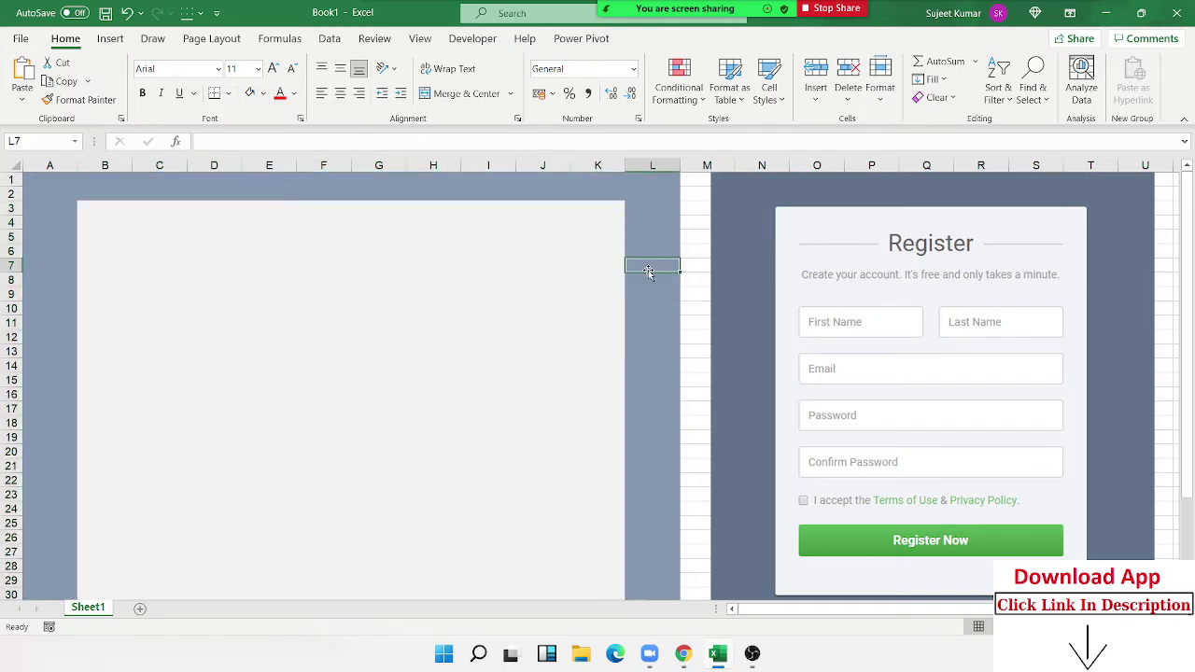
pyautogui.click(365, 263)
pyautogui.scroll(-3, 365, 263)
pyautogui.scroll(3, 365, 264)
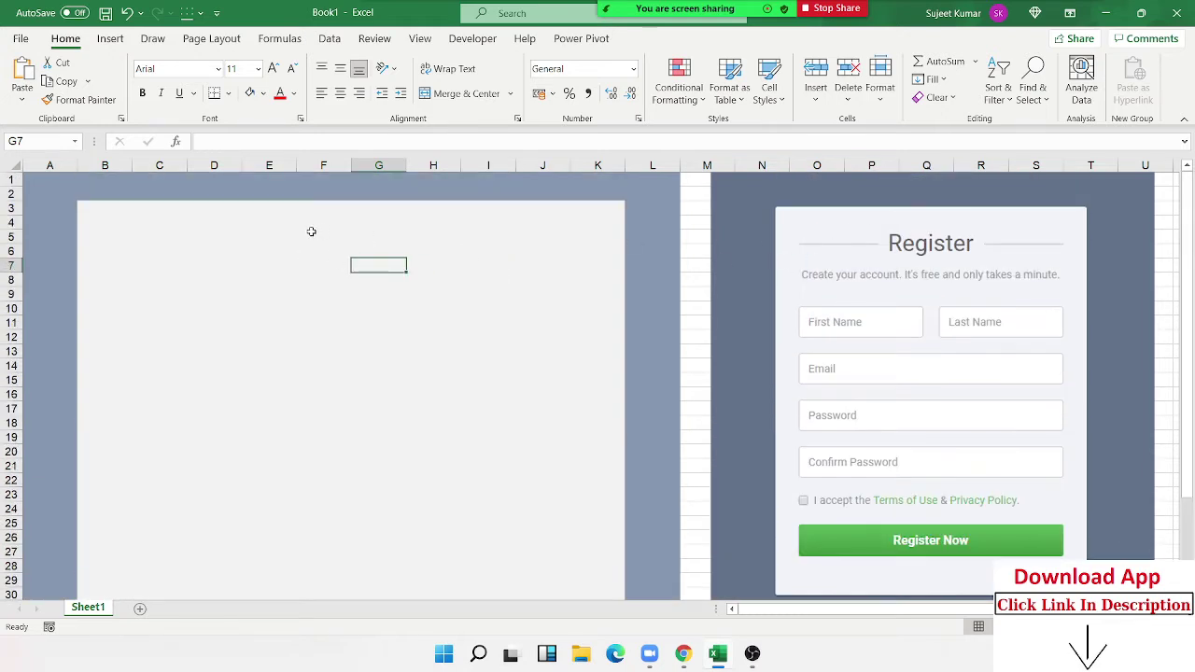
# Merge and centre B4:K5, then enter a dashed line with 'Register' in the middle
pyautogui.moveTo(97, 220); pyautogui.dragTo(594, 240)
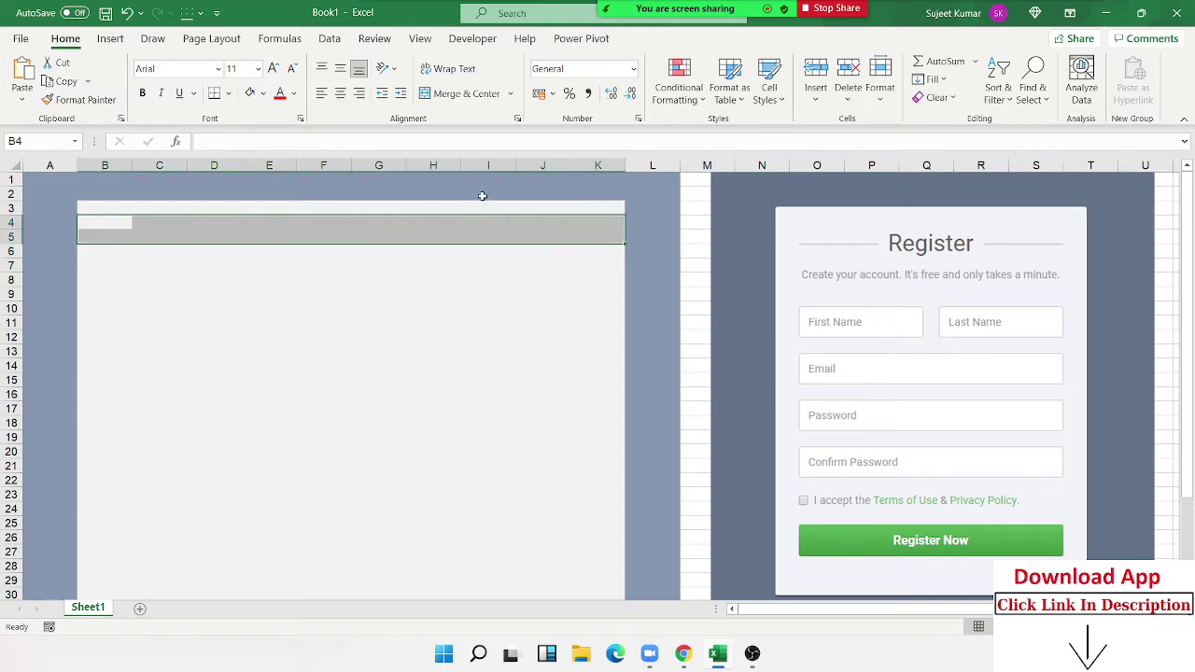
pyautogui.click(454, 98)
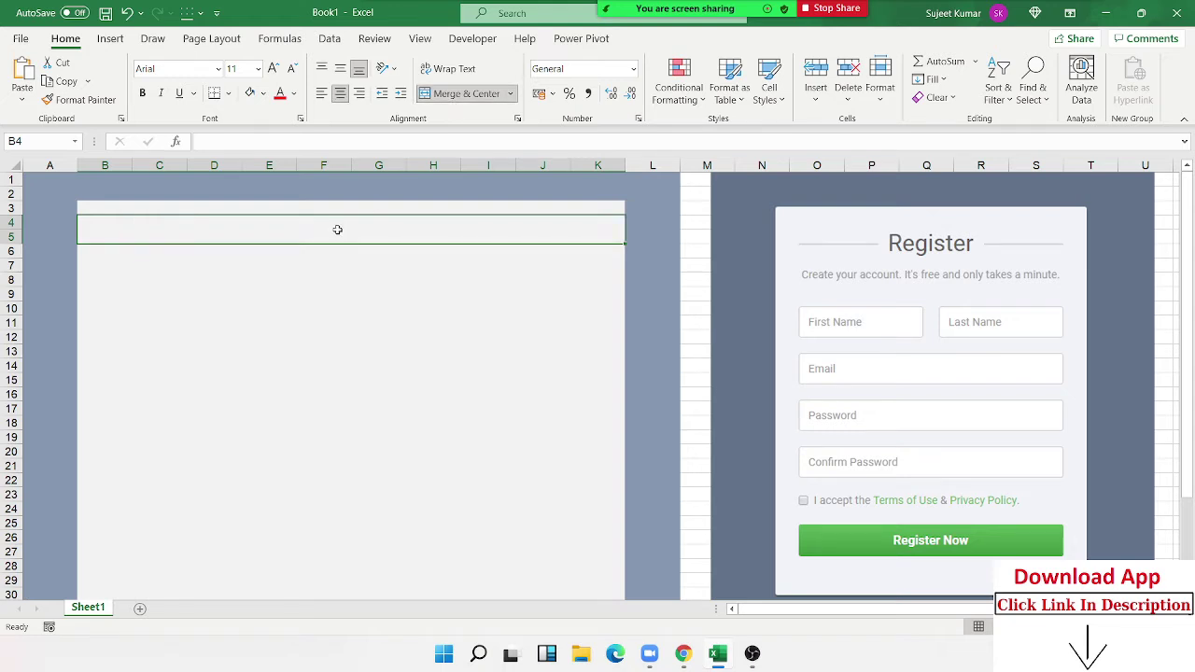
pyautogui.write('-')
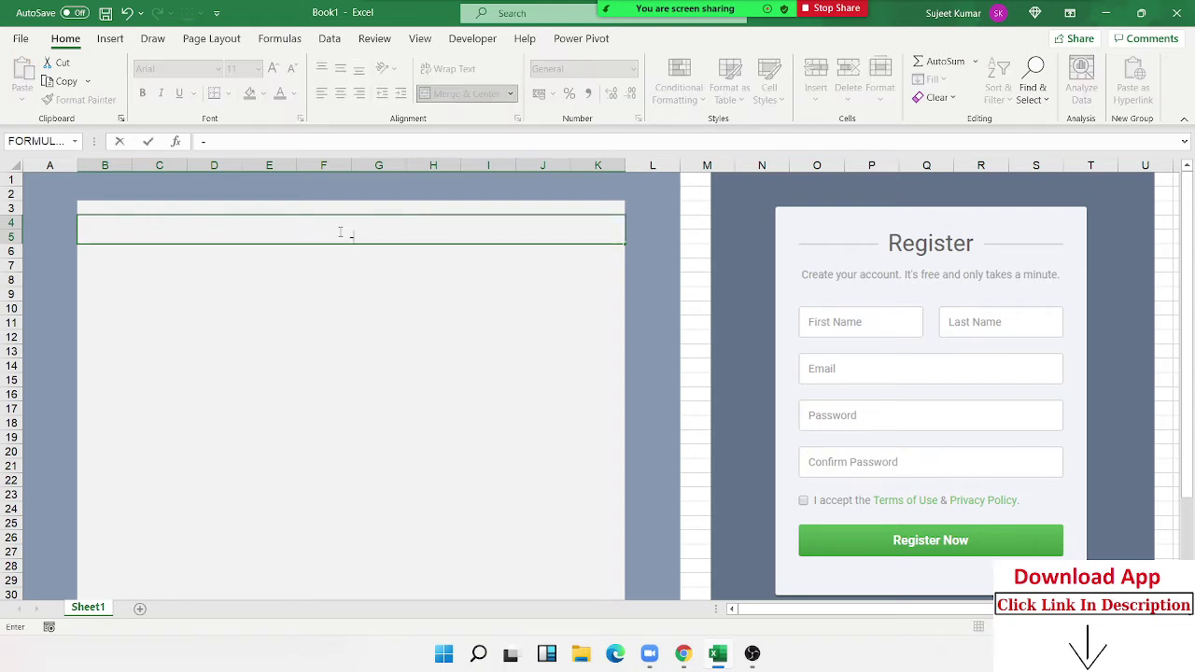
pyautogui.write('-------------------')
pyautogui.press('BackSpace')
pyautogui.press('BackSpace')
pyautogui.press('BackSpace')
pyautogui.press('BackSpace')
pyautogui.press('BackSpace')
pyautogui.press('BackSpace')
pyautogui.press('BackSpace')
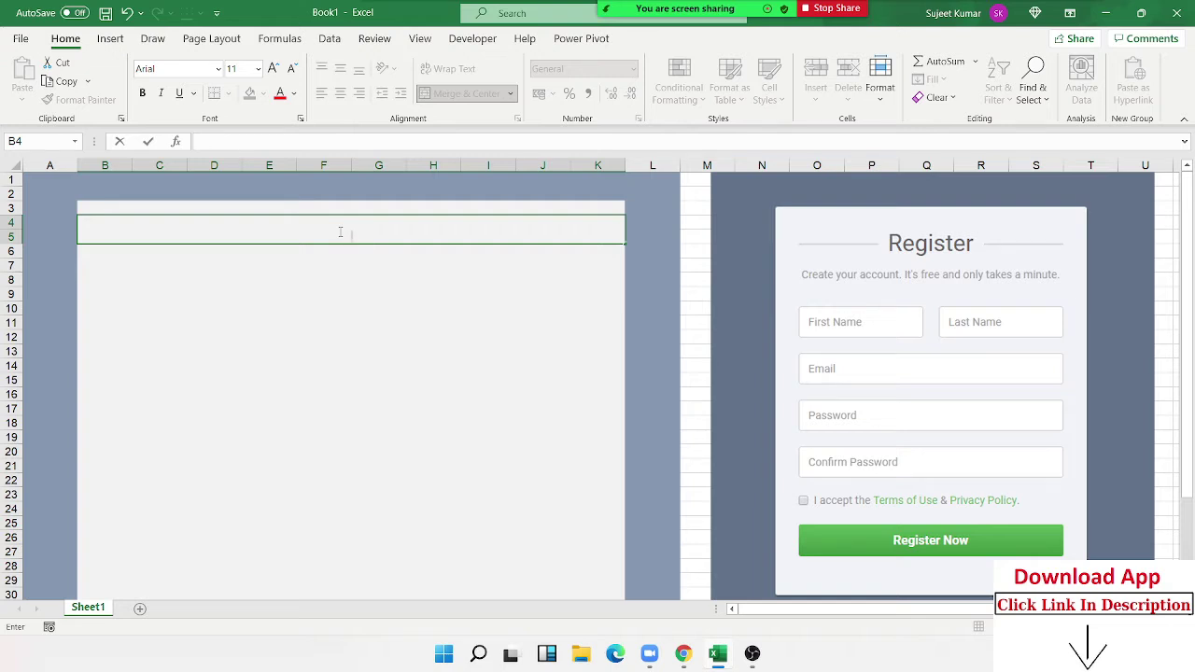
pyautogui.write('-')
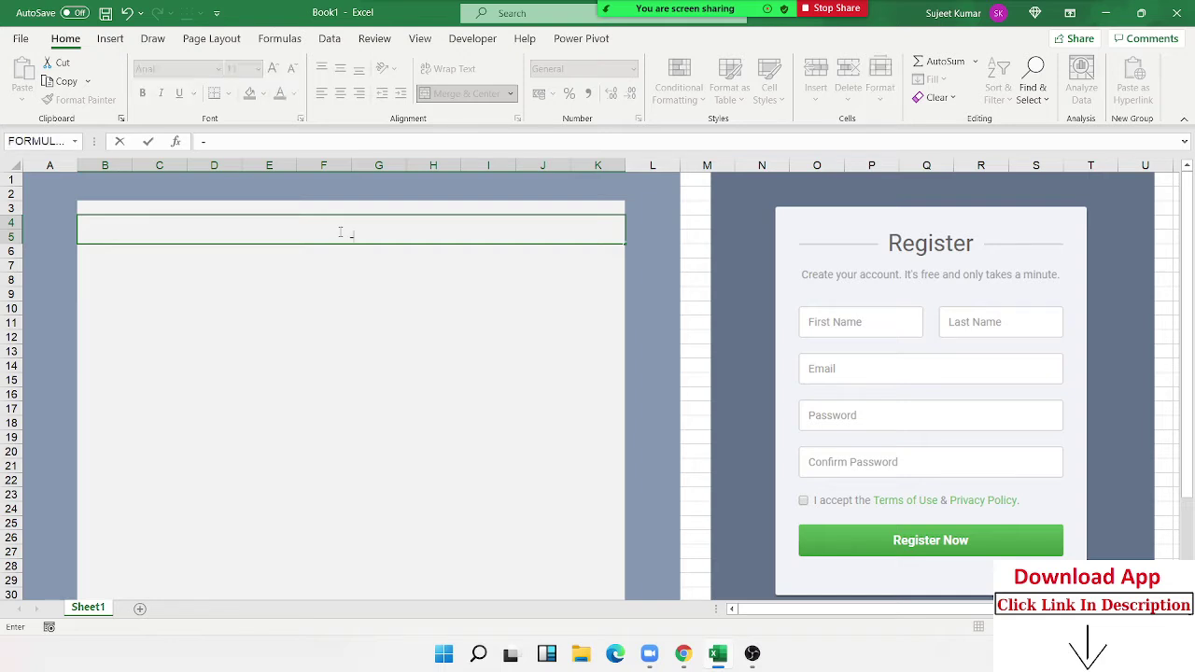
pyautogui.write('------------------')
pyautogui.write('-')
pyautogui.write(' Re')
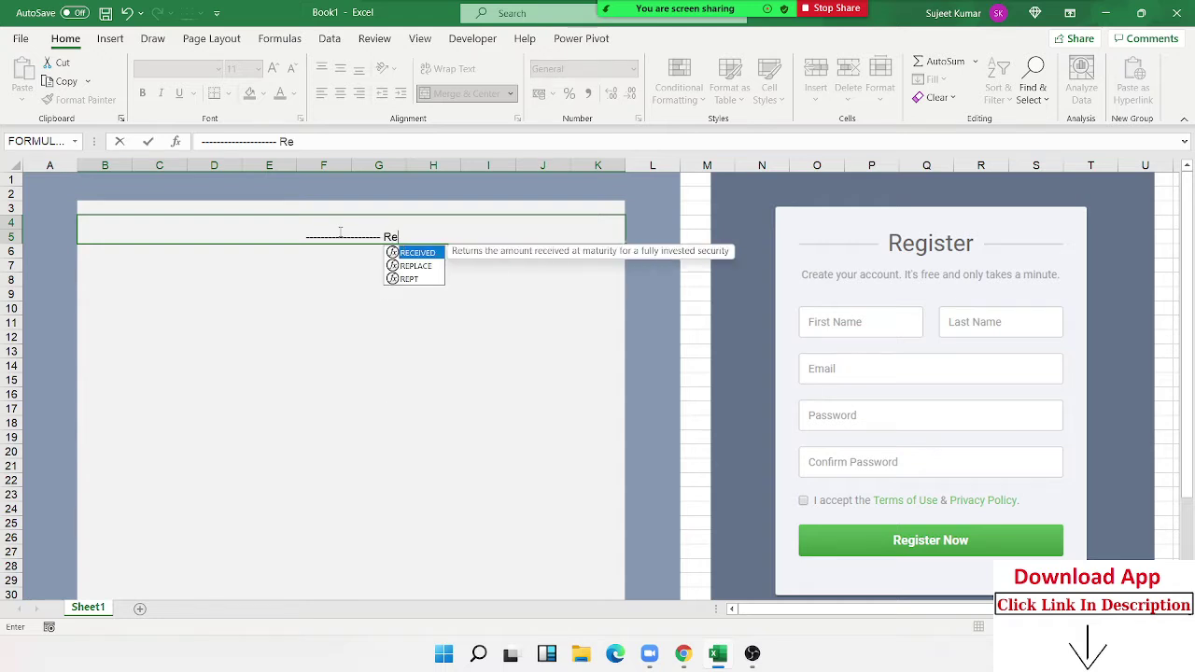
pyautogui.press('Escape')
pyautogui.press('Escape')
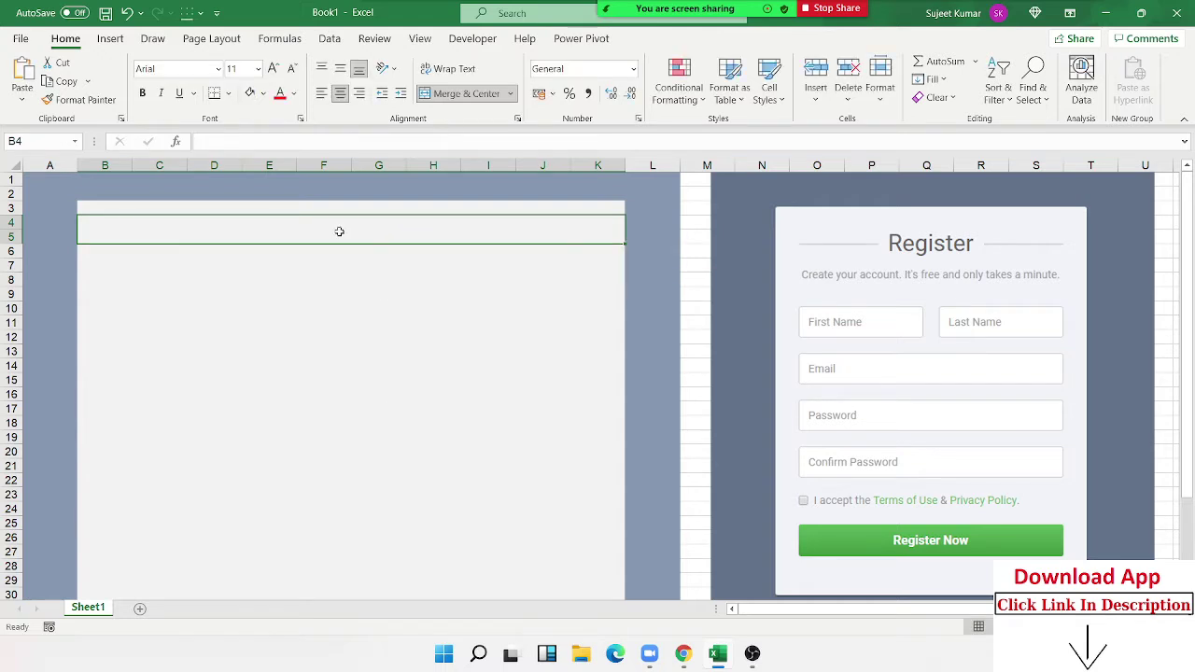
pyautogui.write("'")
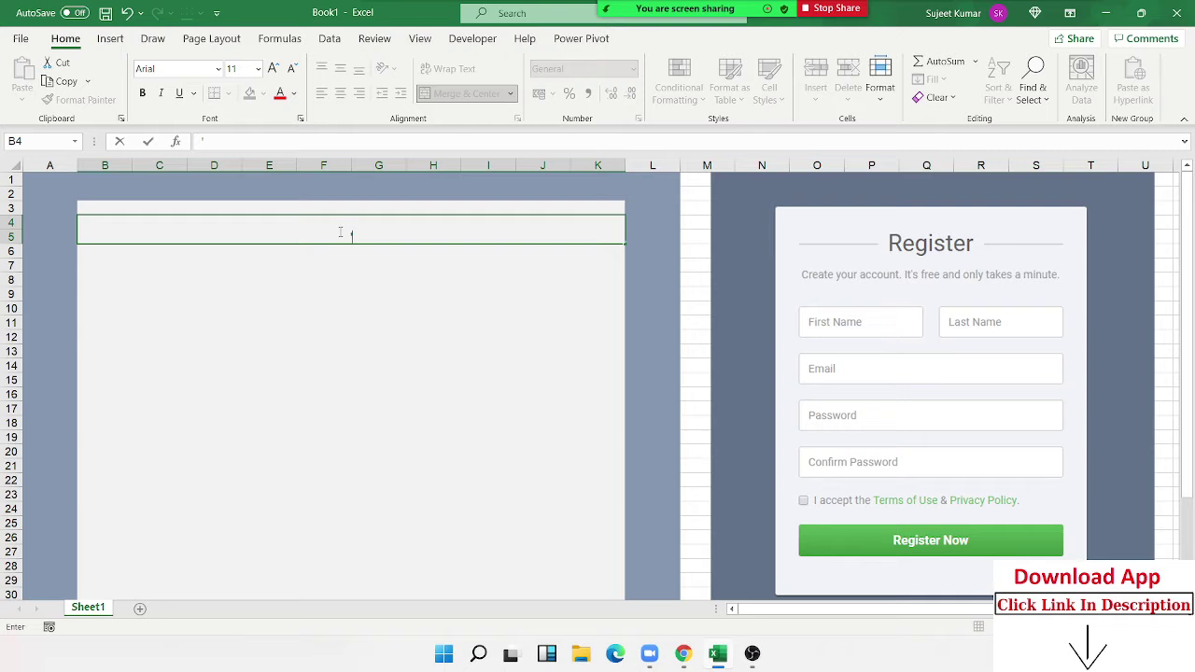
pyautogui.write('-------------------')
pyautogui.write('----------')
pyautogui.write('Re')
pyautogui.write('g')
pyautogui.write('ister')
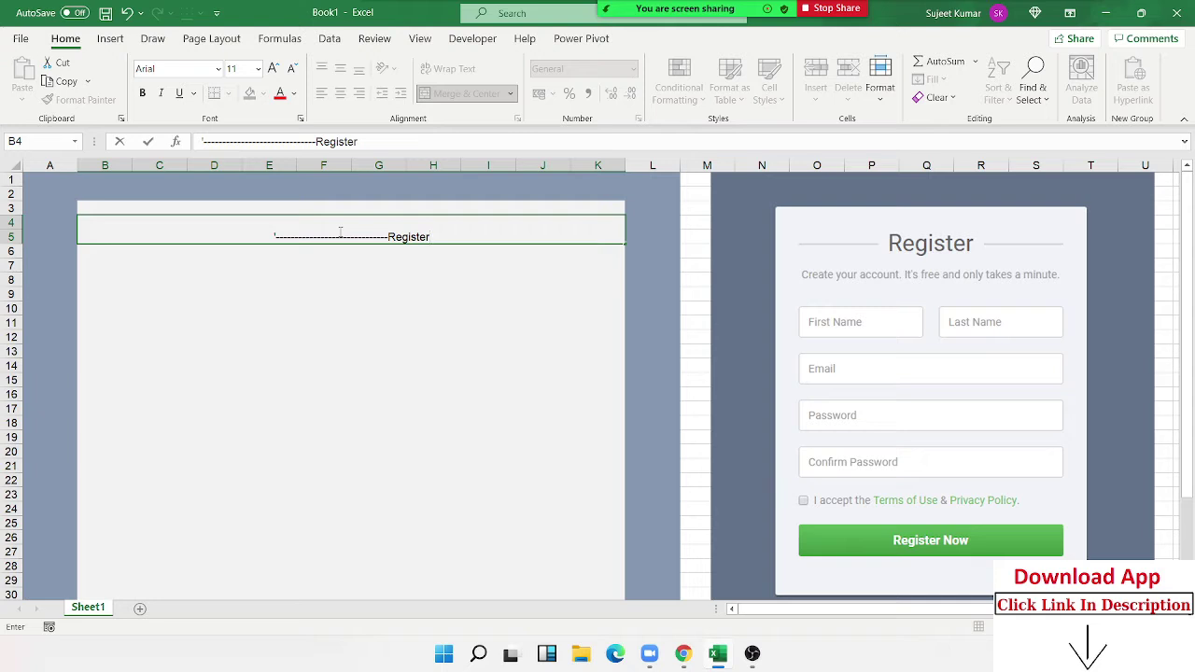
pyautogui.write(' ------------')
pyautogui.write('------------------')
# Enlarge the Register title font and delete a few dashes on each side
pyautogui.click(329, 235)
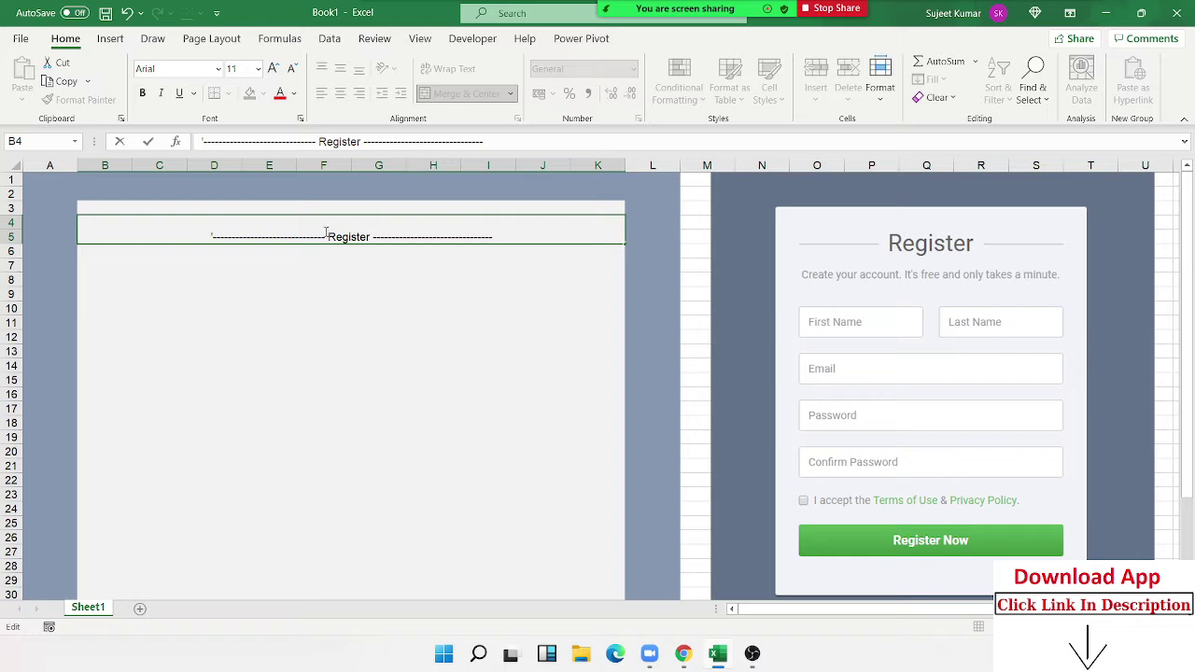
pyautogui.click(353, 264)
pyautogui.click(331, 229)
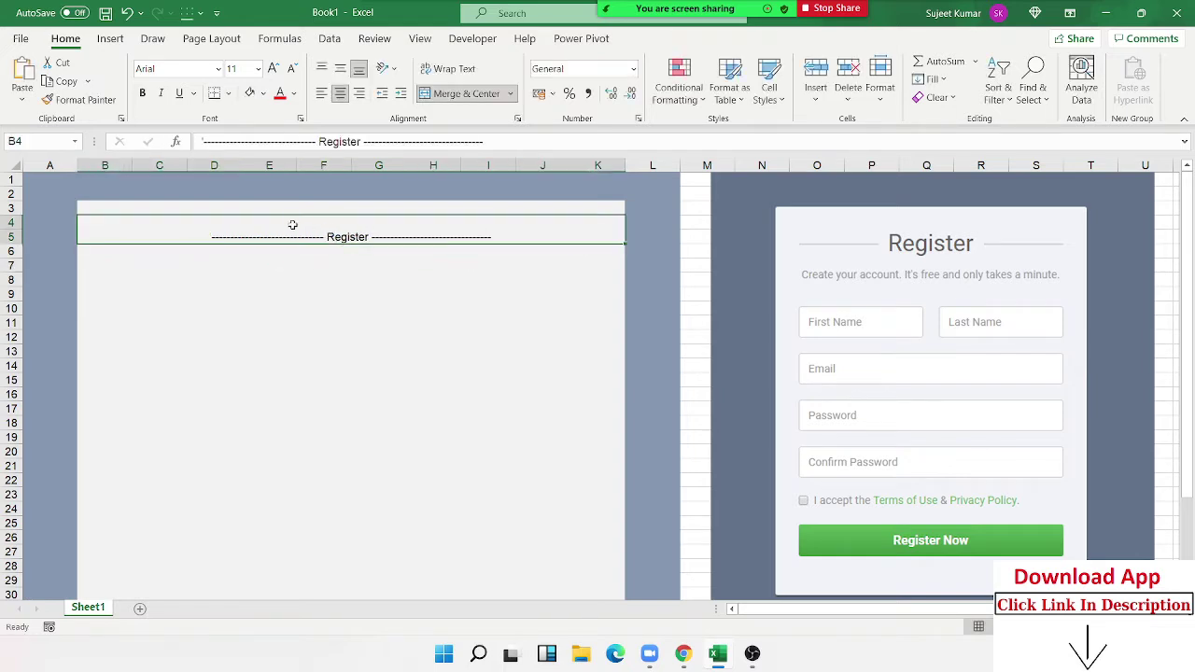
pyautogui.click(274, 69)
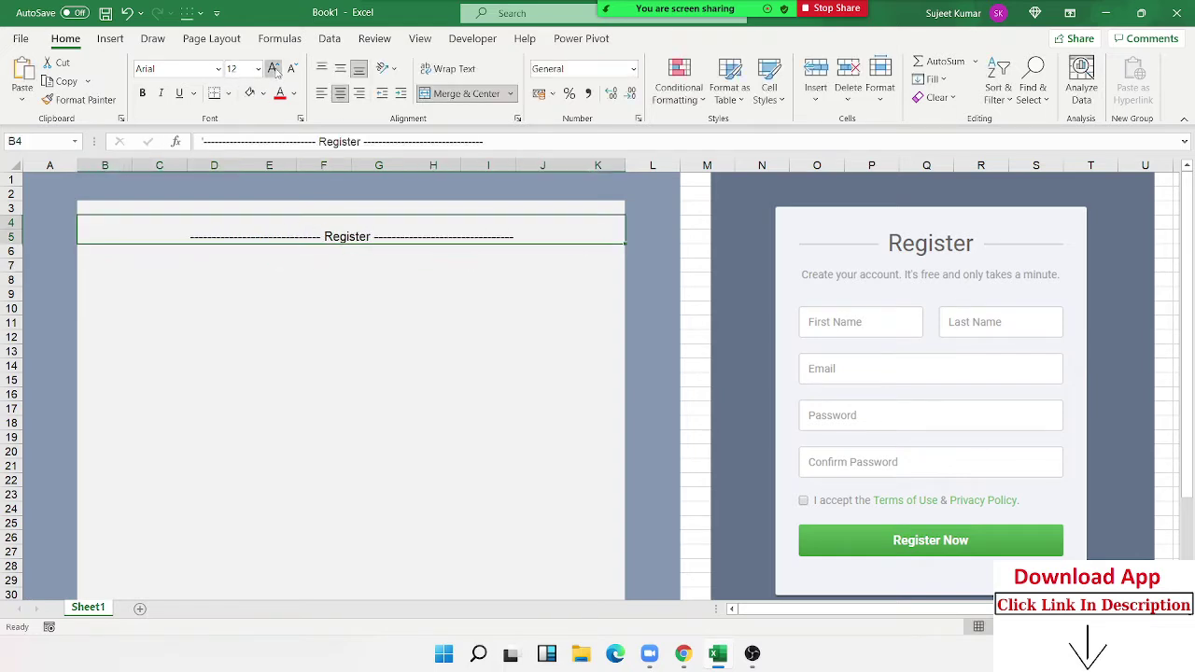
pyautogui.click(273, 69)
pyautogui.click(273, 69)
pyautogui.click(273, 69)
pyautogui.click(273, 69)
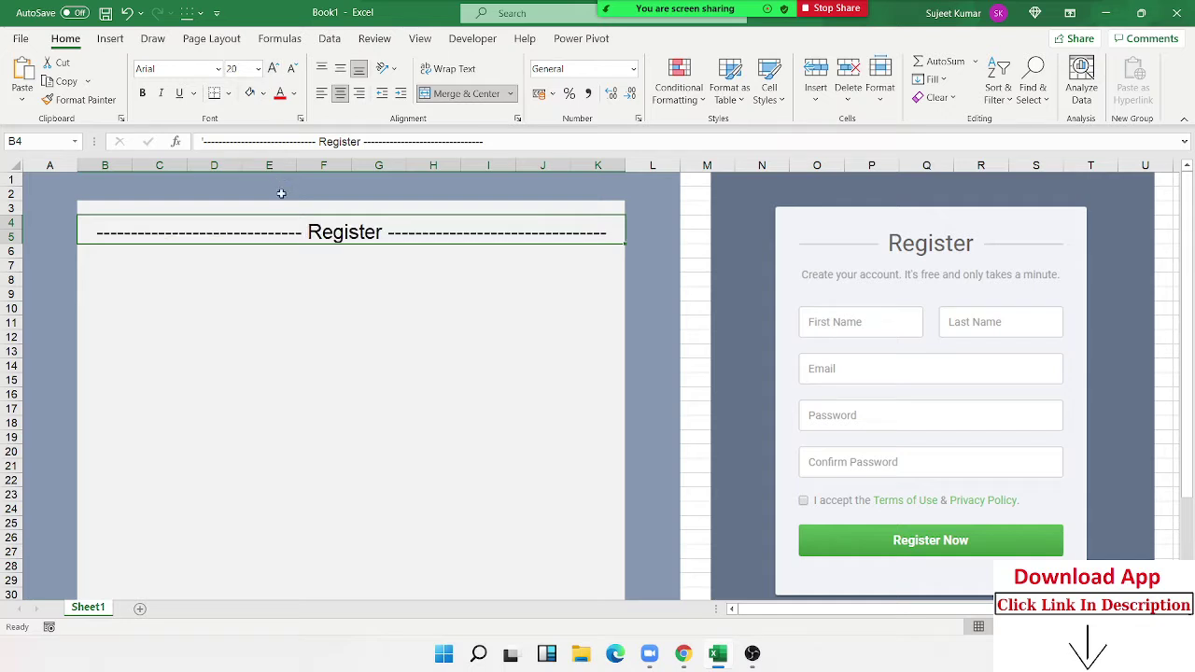
pyautogui.doubleClick(277, 233)
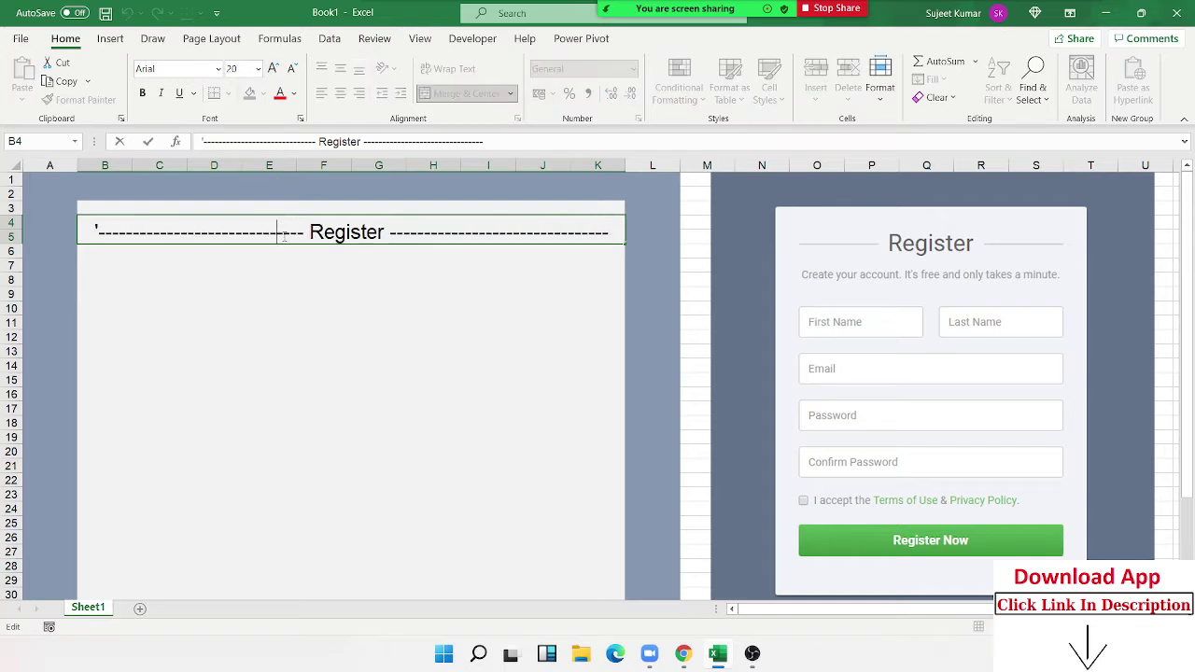
pyautogui.press('BackSpace')
pyautogui.press('BackSpace')
pyautogui.press('BackSpace')
pyautogui.press('BackSpace')
pyautogui.press('BackSpace')
pyautogui.press('BackSpace')
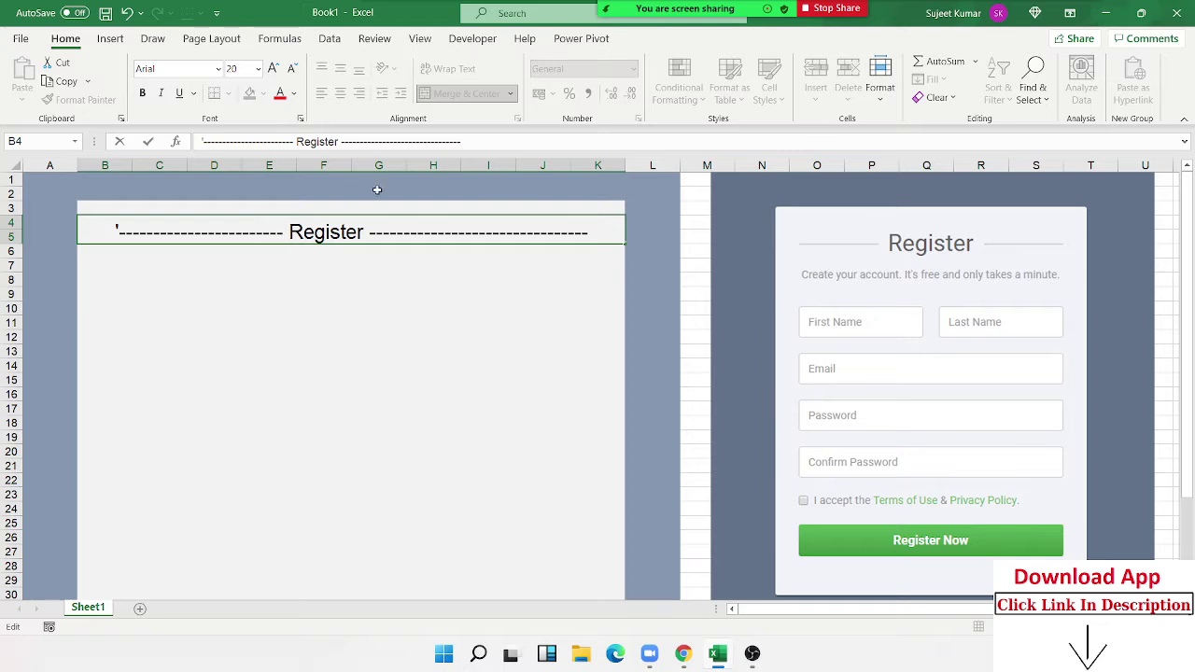
pyautogui.press('BackSpace')
pyautogui.press('BackSpace')
pyautogui.press('BackSpace')
pyautogui.press('BackSpace')
pyautogui.press('BackSpace')
pyautogui.press('BackSpace')
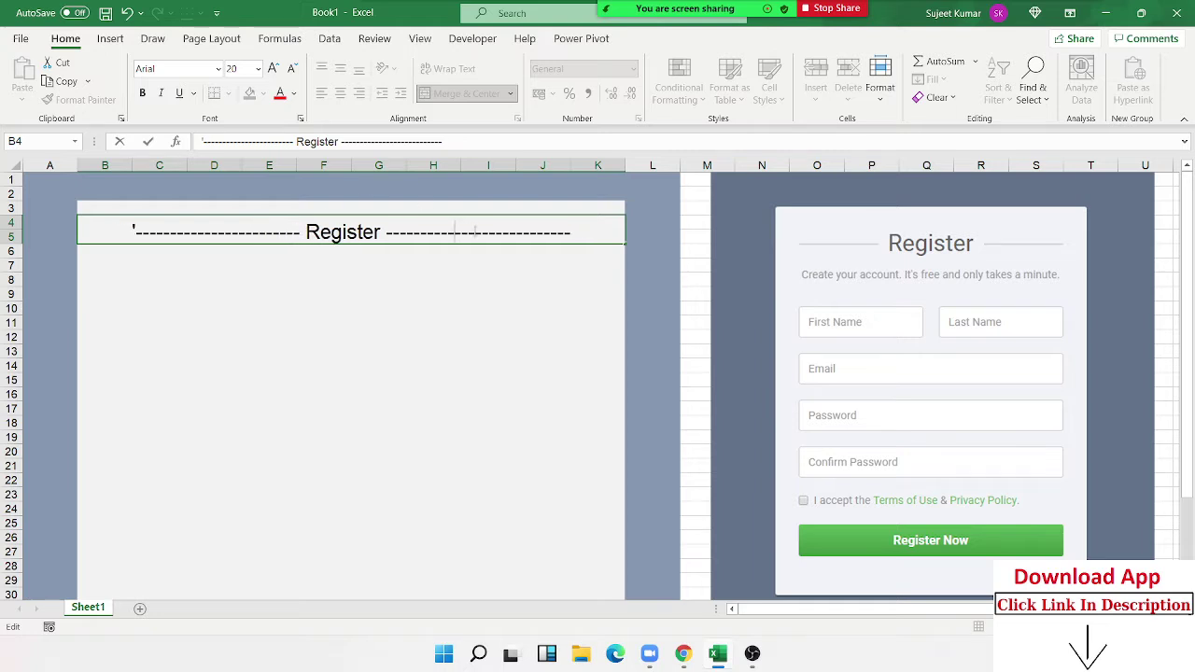
pyautogui.press('BackSpace')
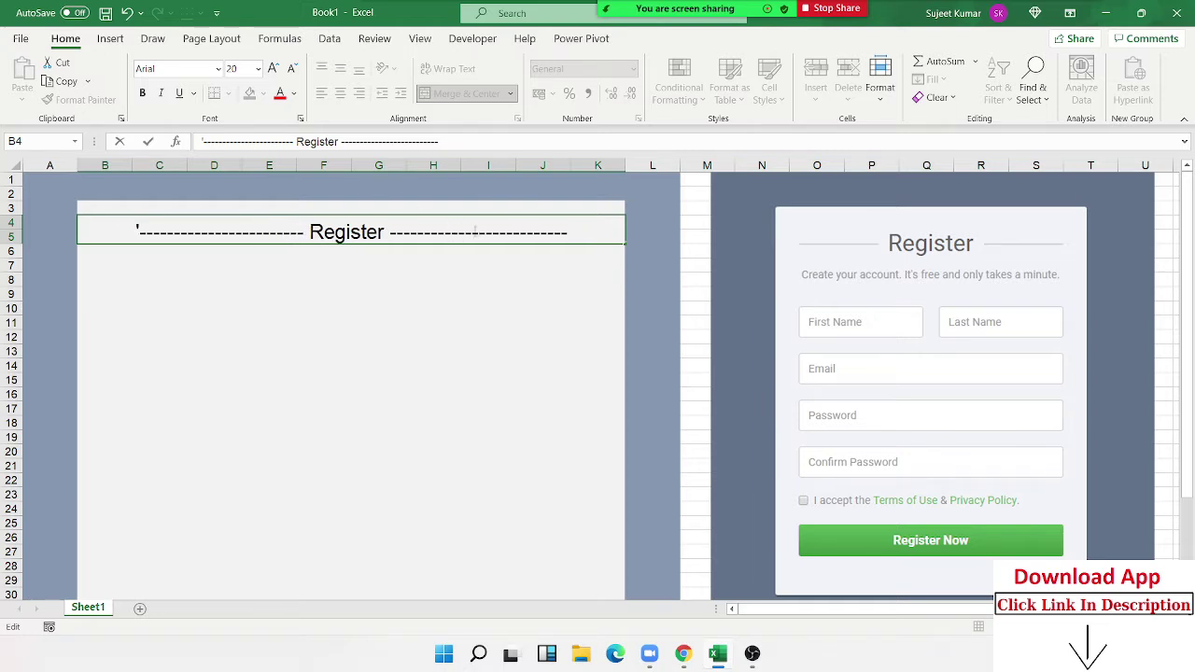
pyautogui.press('BackSpace')
pyautogui.press('BackSpace')
pyautogui.press('BackSpace')
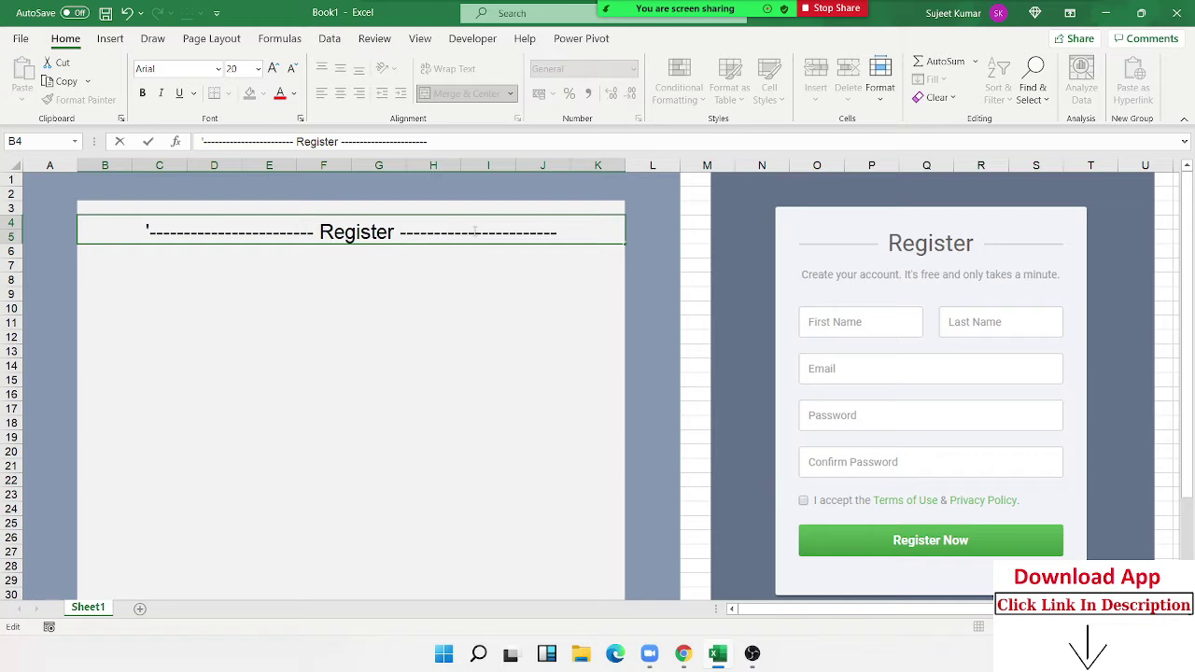
pyautogui.click(430, 265)
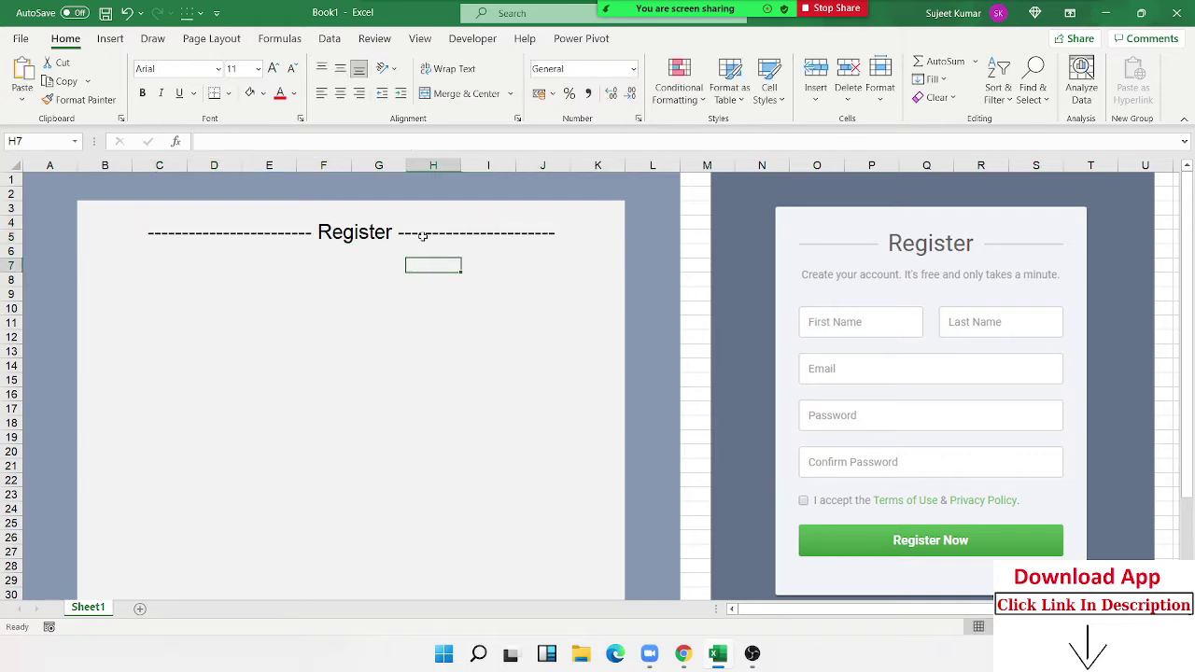
# Bring the title to size 26 and trim more dashes so the line fits
pyautogui.click(421, 232)
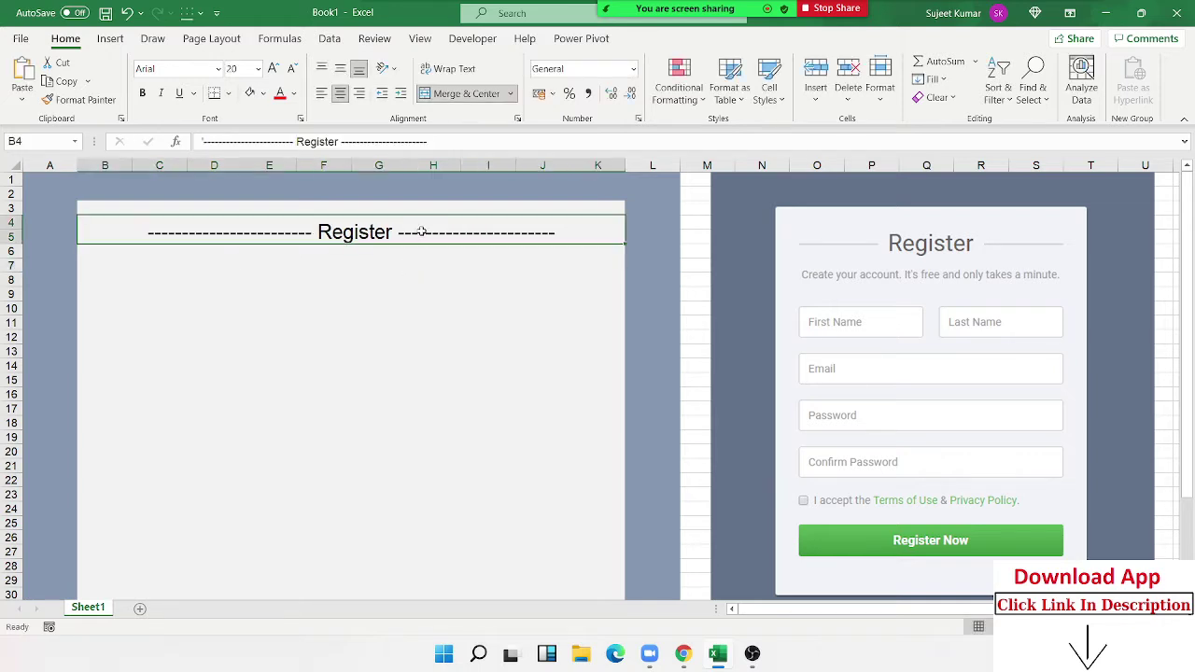
pyautogui.click(274, 68)
pyautogui.click(274, 70)
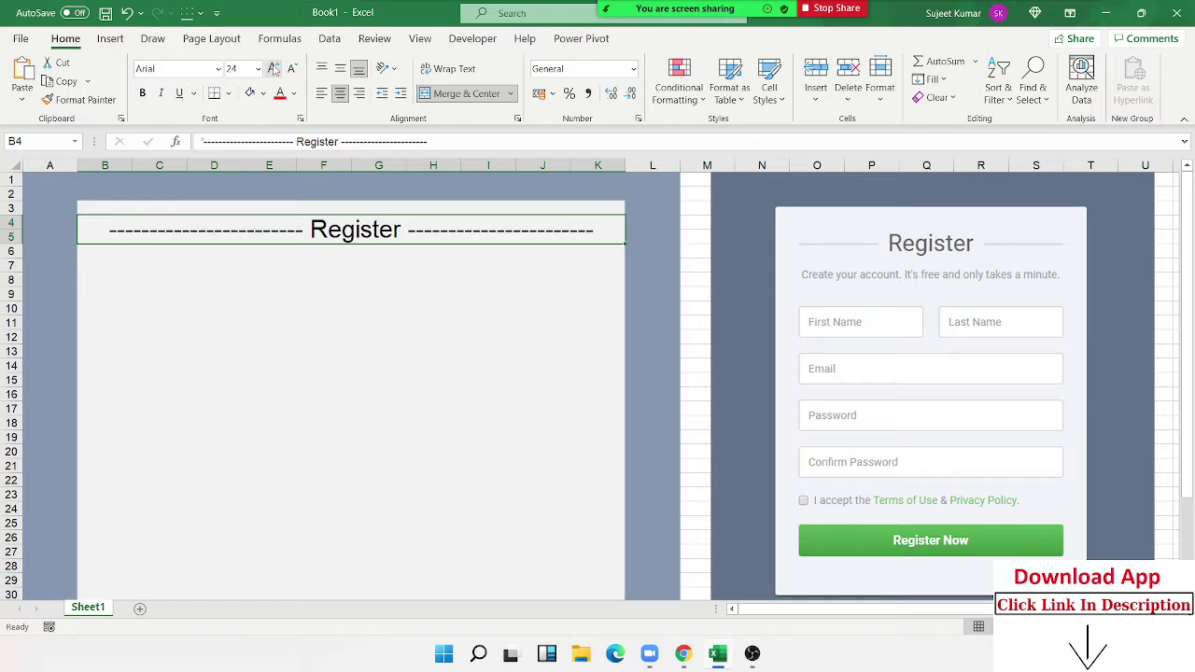
pyautogui.click(275, 70)
pyautogui.doubleClick(483, 230)
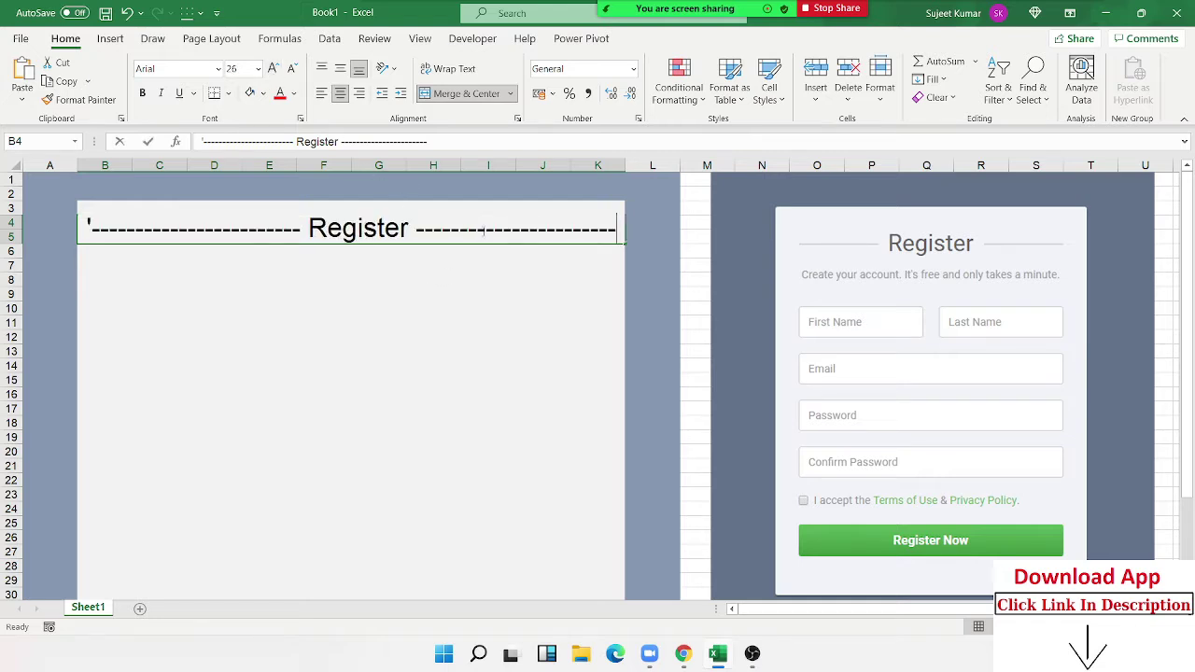
pyautogui.doubleClick(484, 231)
pyautogui.press('Delete')
pyautogui.press('Delete')
pyautogui.press('Delete')
pyautogui.press('Delete')
pyautogui.press('Delete')
pyautogui.press('Delete')
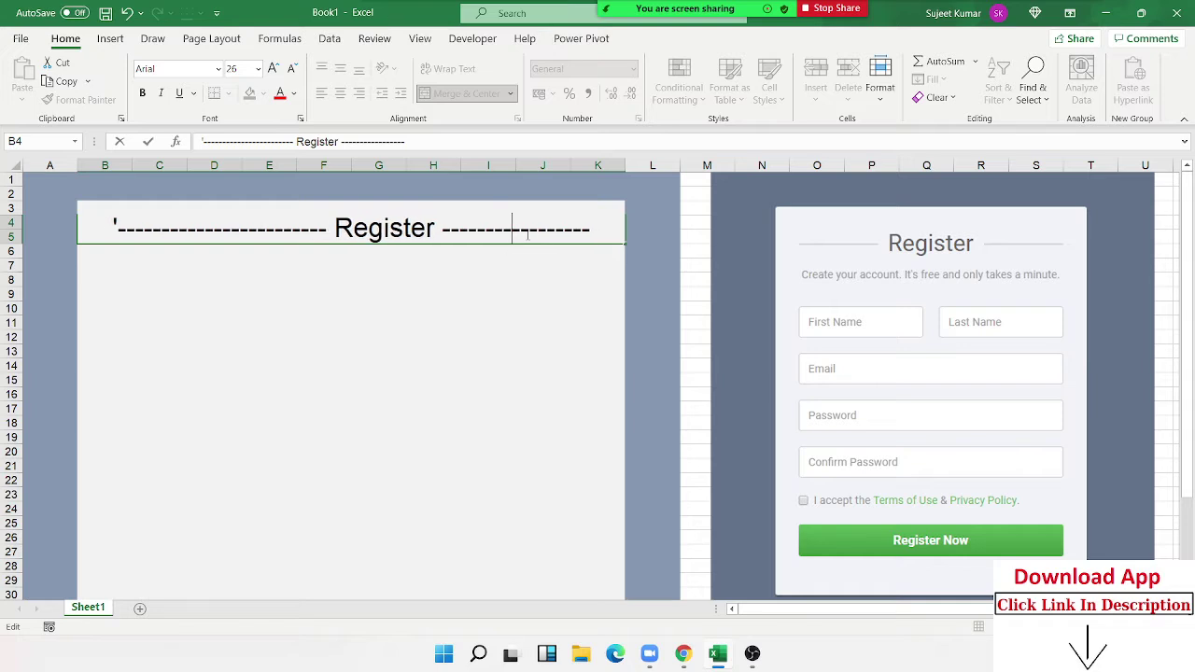
pyautogui.press('Delete')
pyautogui.press('Delete')
pyautogui.press('Delete')
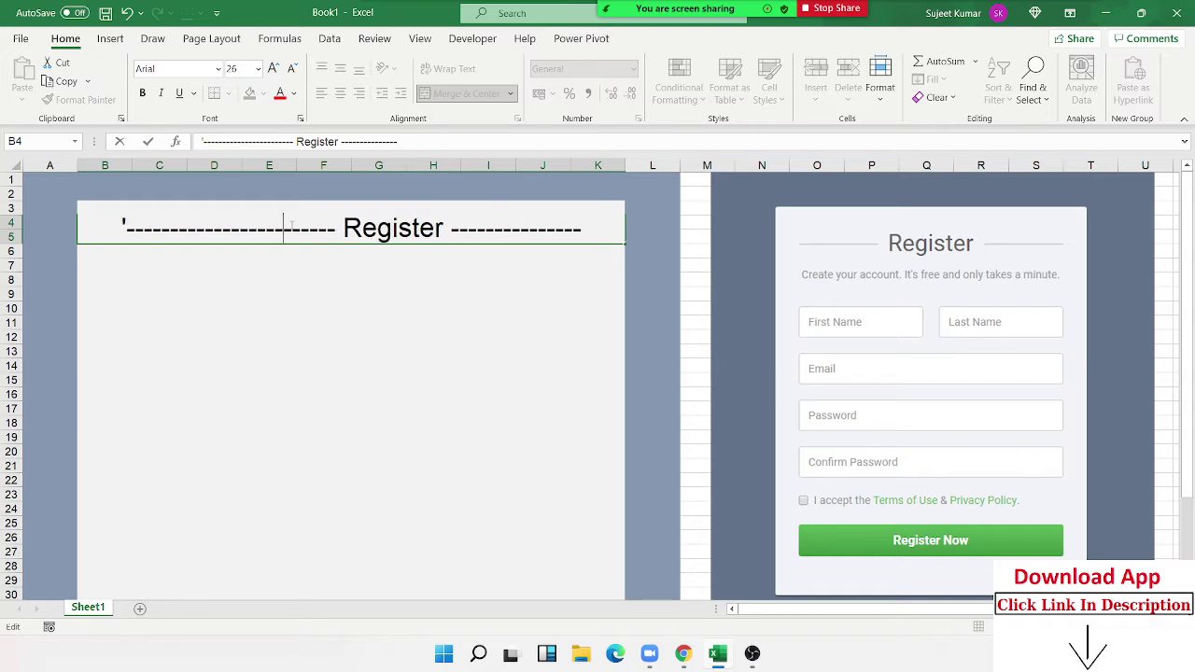
pyautogui.press('BackSpace')
pyautogui.press('BackSpace')
pyautogui.press('BackSpace')
pyautogui.press('BackSpace')
pyautogui.press('BackSpace')
pyautogui.press('BackSpace')
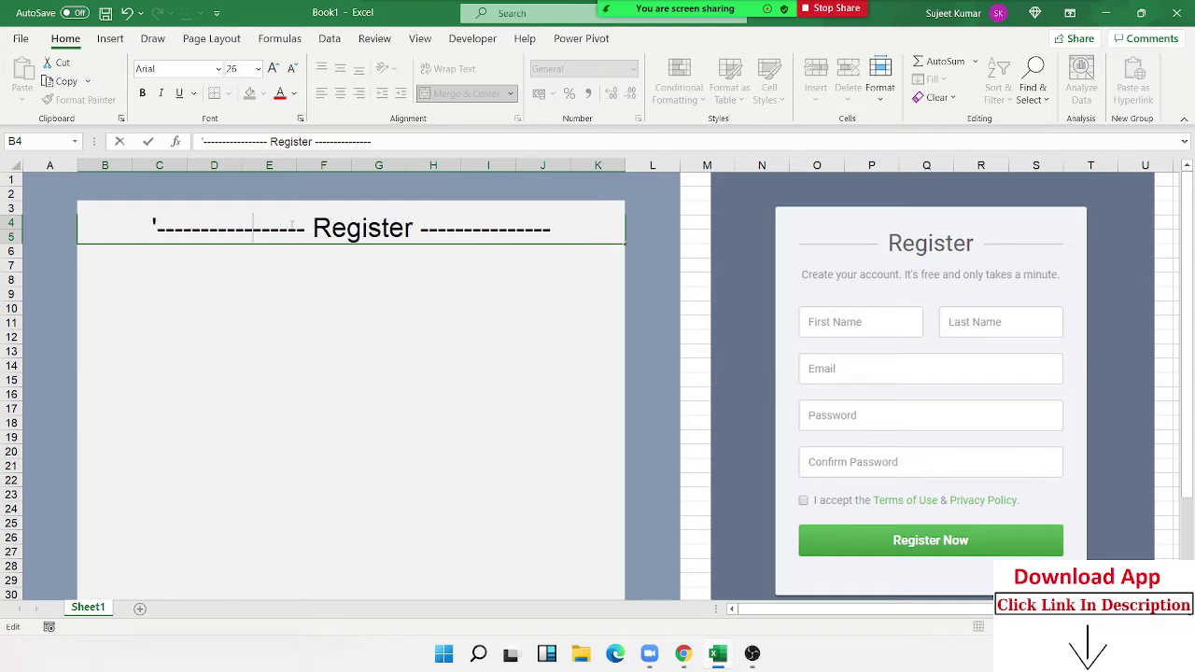
pyautogui.click(344, 295)
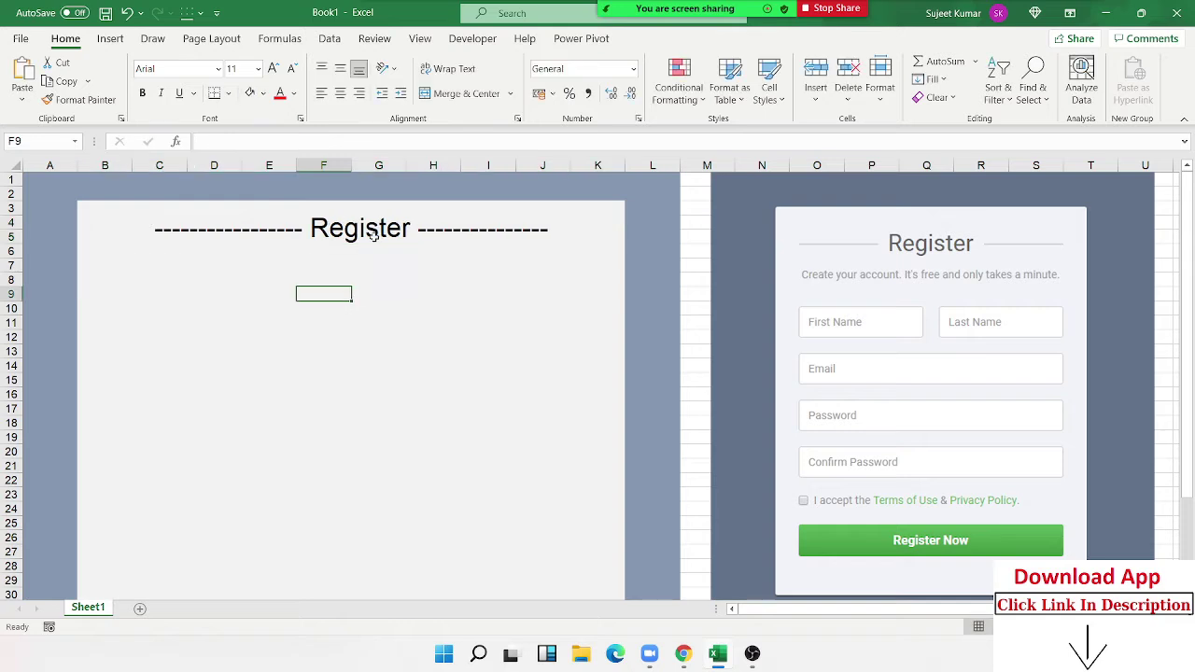
# Make the dashes after 'Register' light grey
pyautogui.click(458, 233)
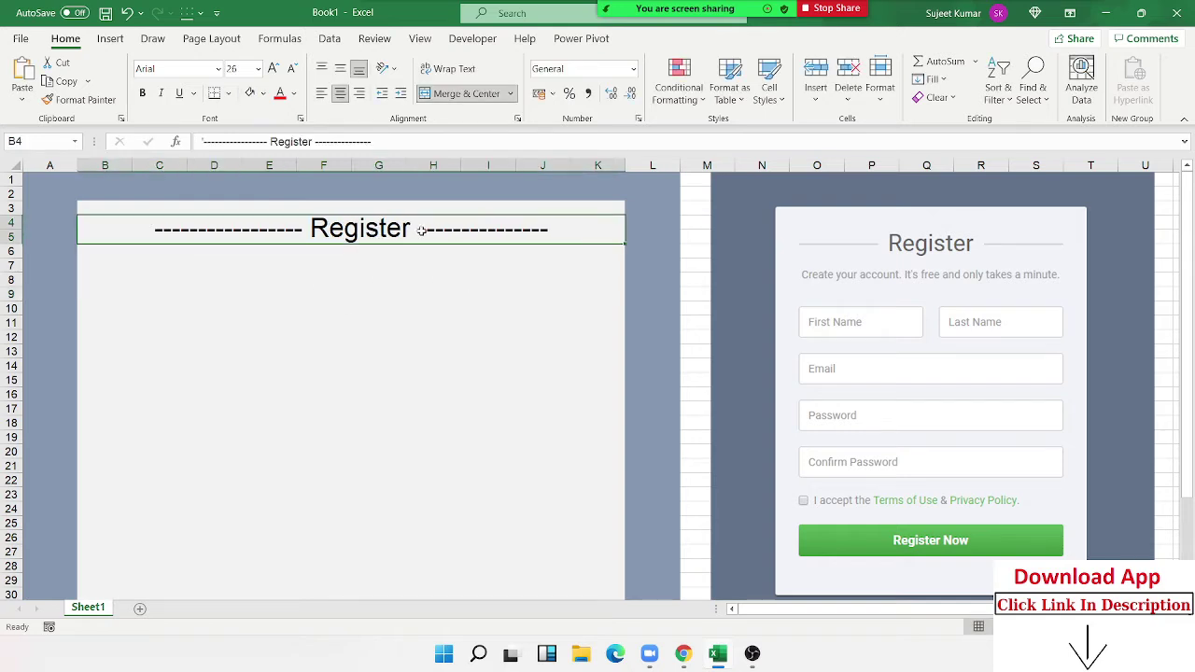
pyautogui.doubleClick(422, 230)
pyautogui.moveTo(420, 229); pyautogui.dragTo(553, 231)
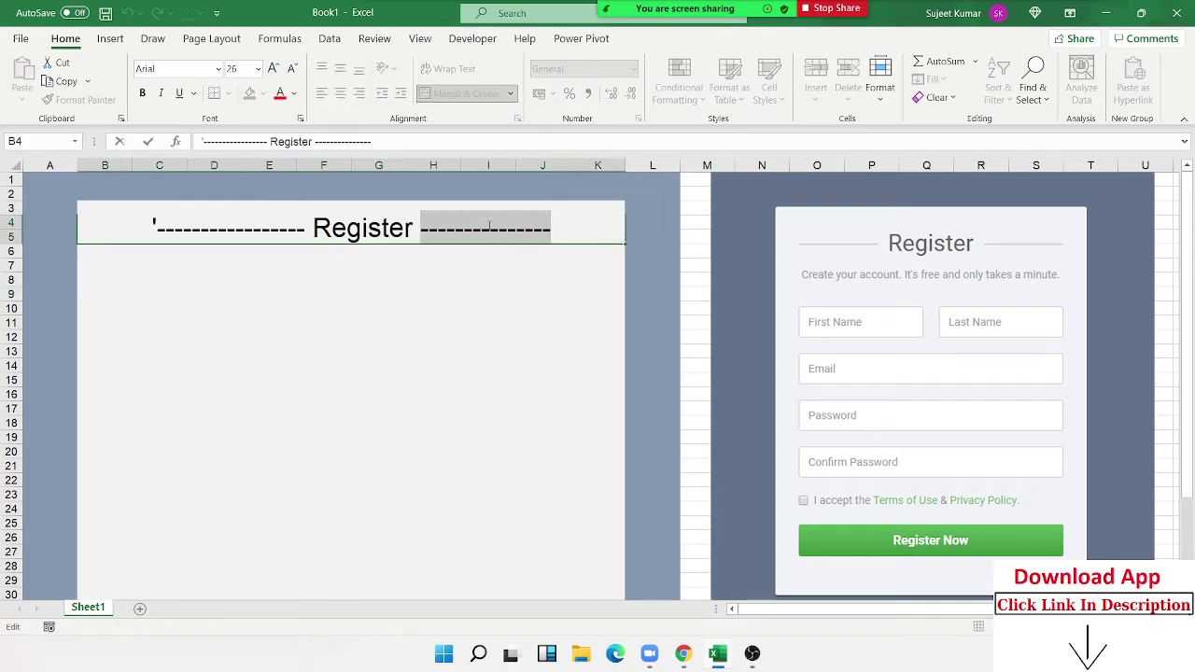
pyautogui.rightClick(488, 227)
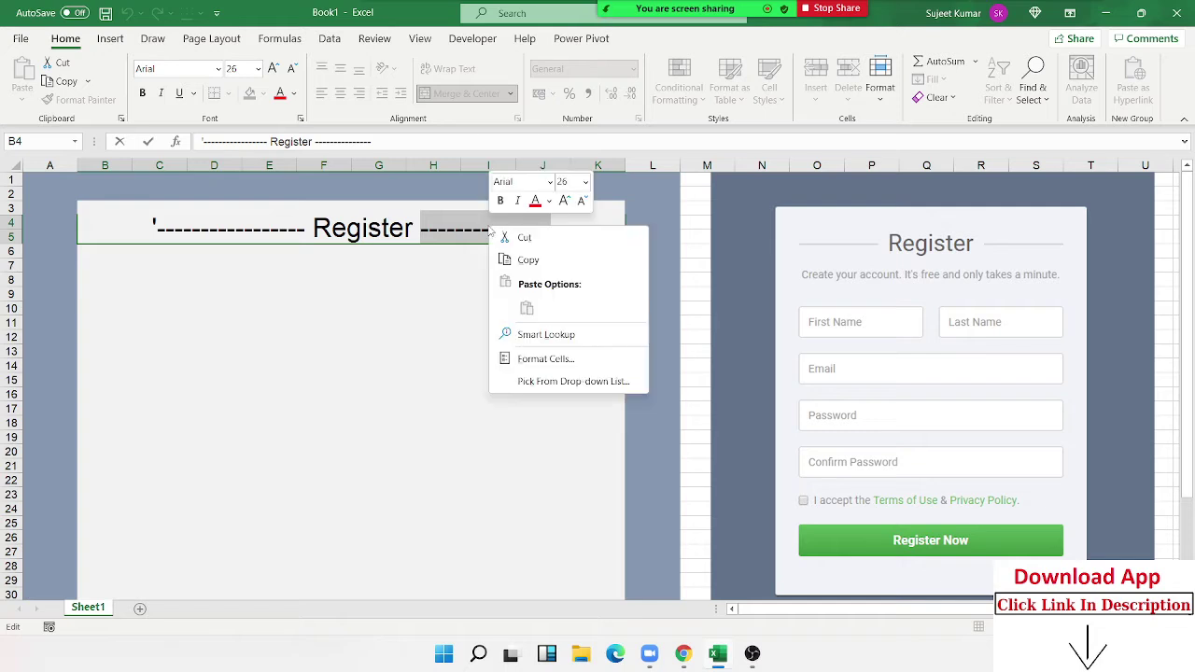
pyautogui.click(548, 358)
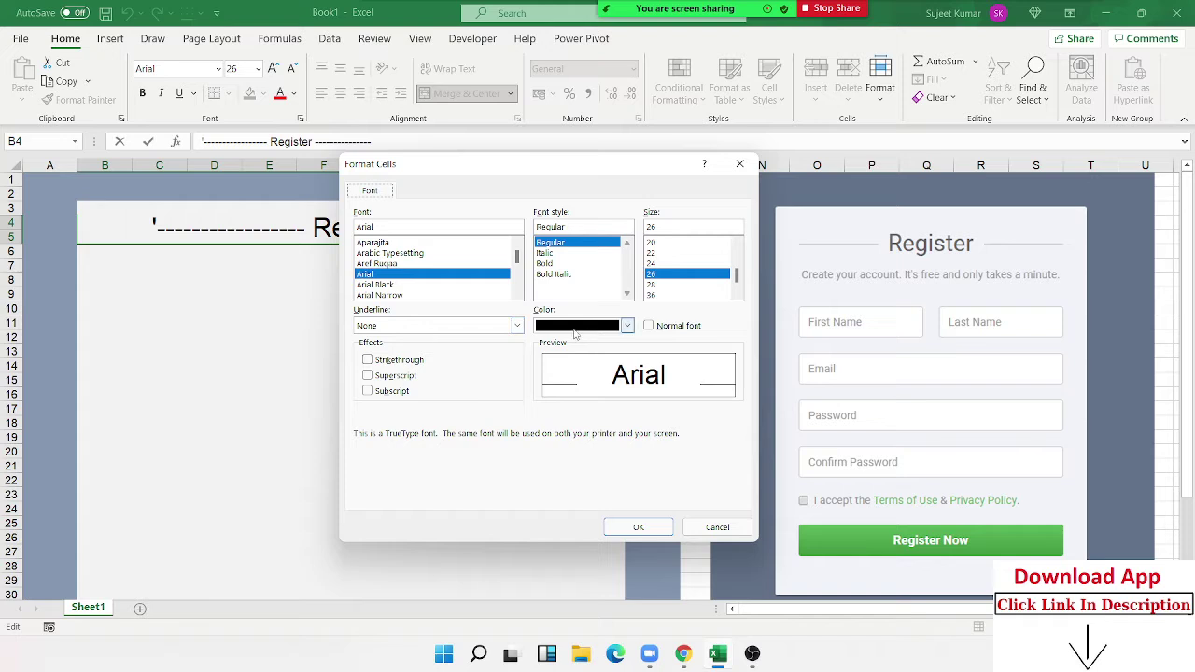
pyautogui.click(574, 326)
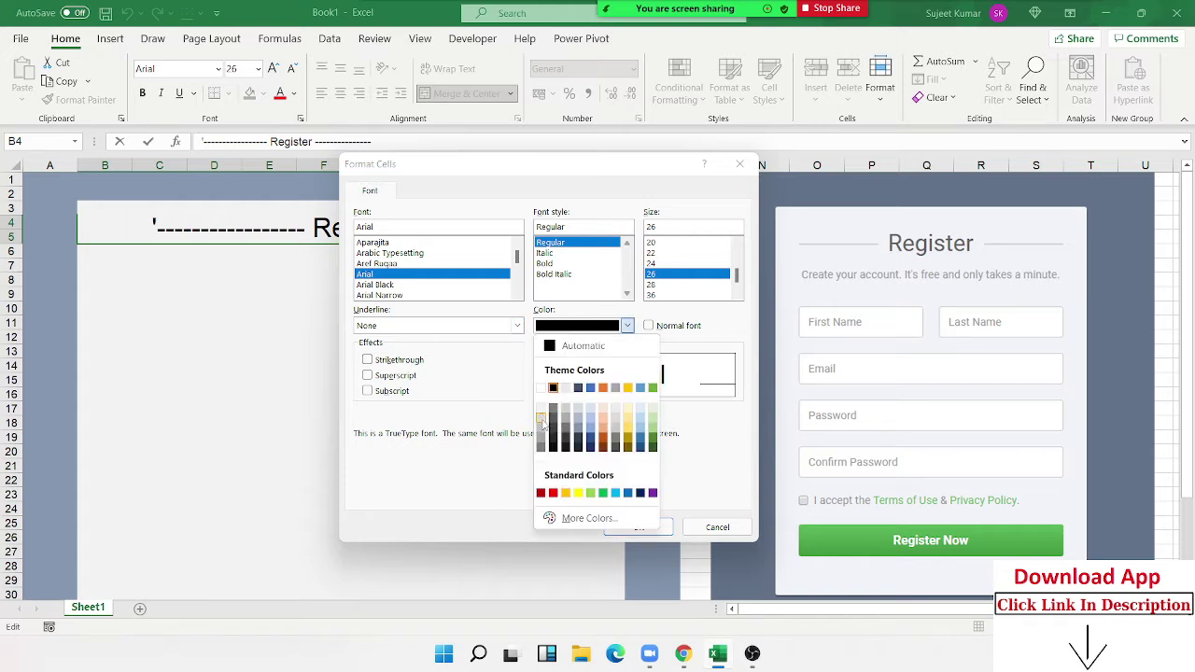
pyautogui.click(540, 421)
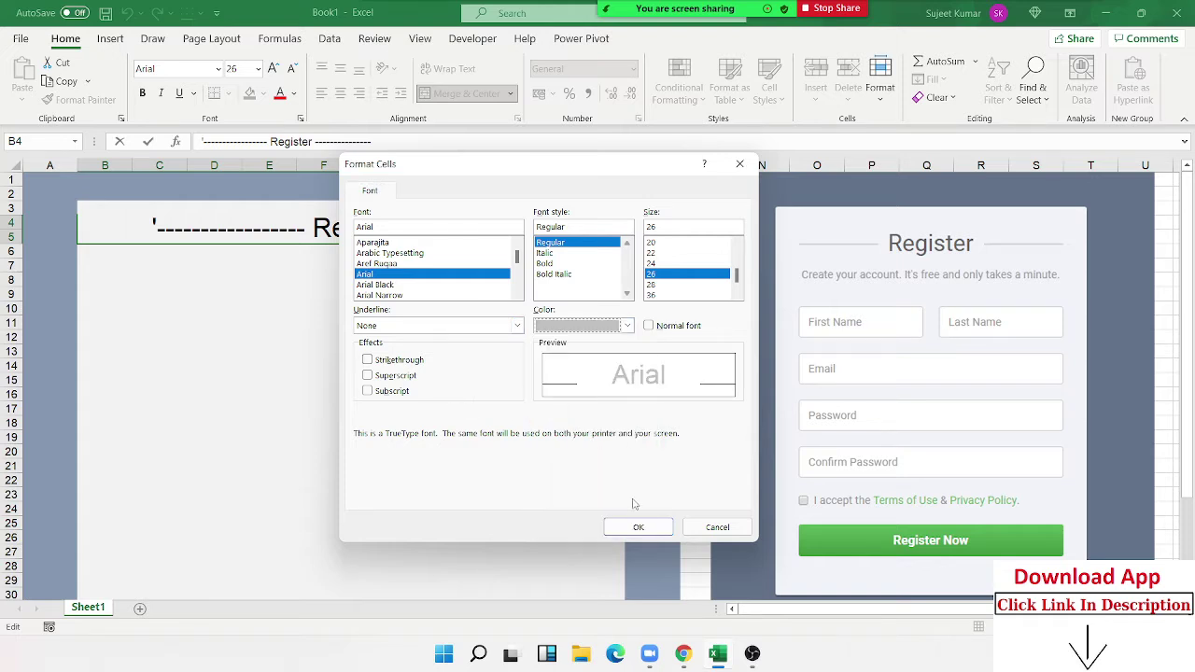
pyautogui.click(639, 527)
pyautogui.click(532, 451)
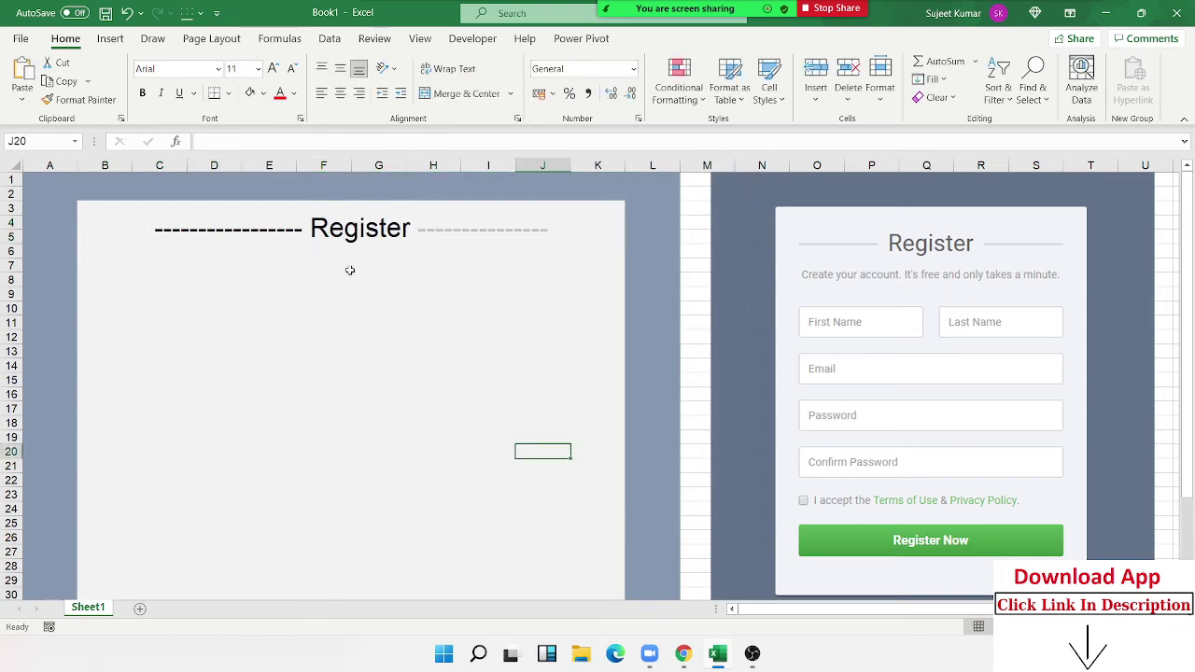
# Make the dashes before 'Register' the same light grey
pyautogui.doubleClick(300, 227)
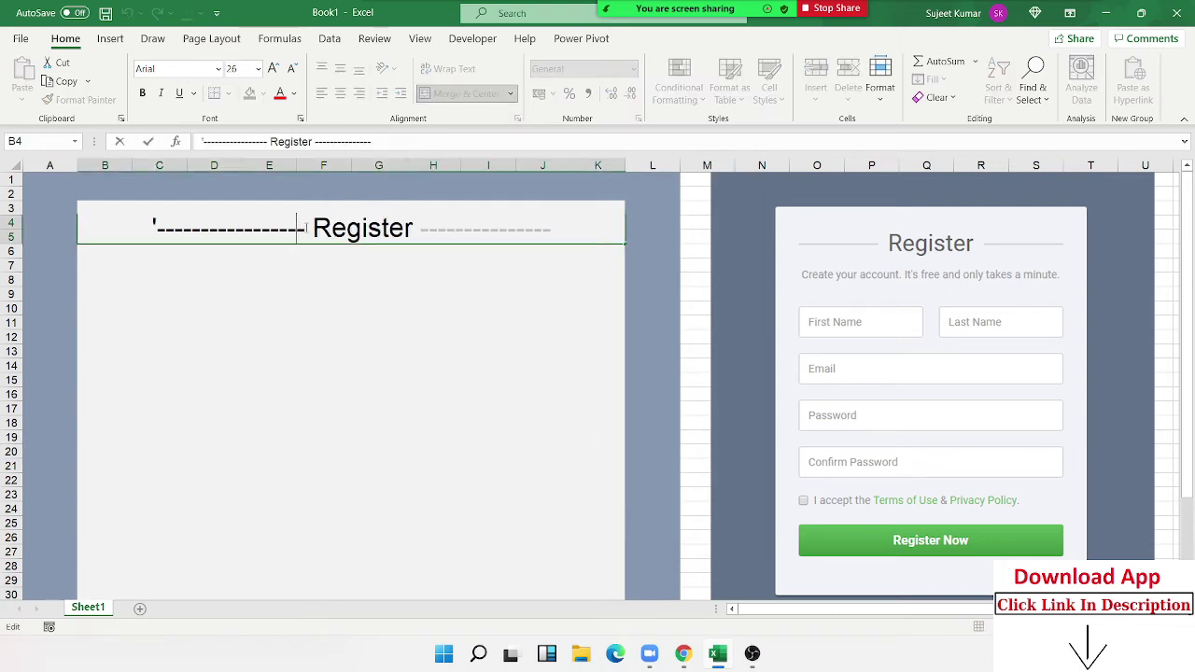
pyautogui.moveTo(306, 227); pyautogui.dragTo(156, 225)
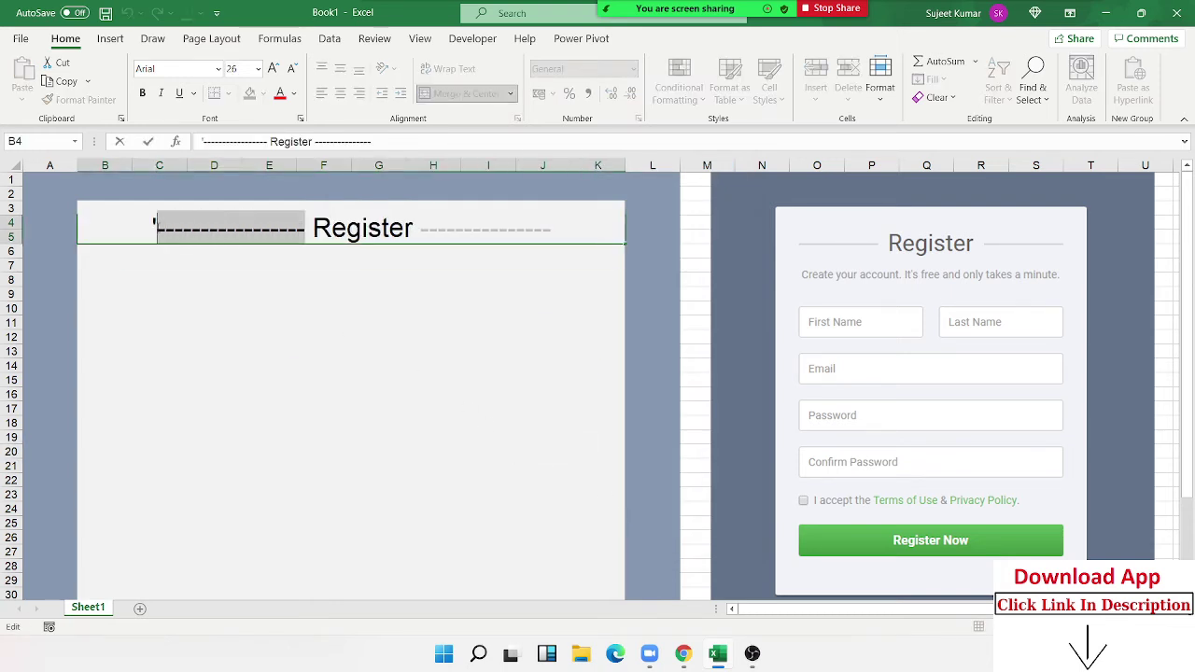
pyautogui.rightClick(190, 231)
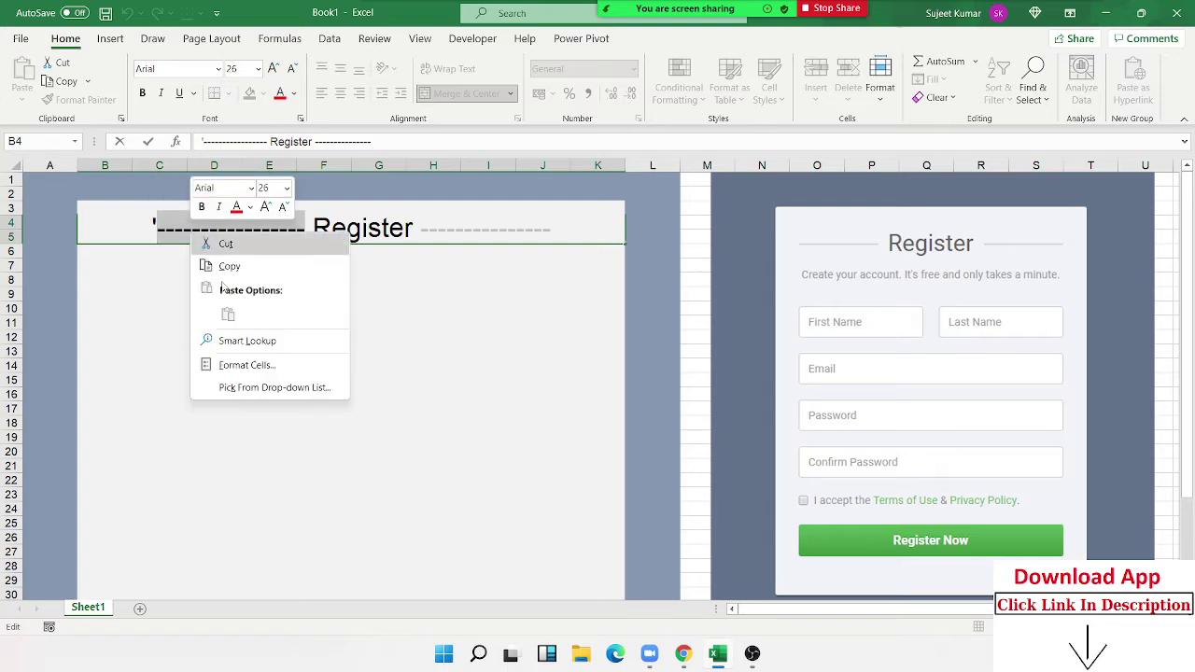
pyautogui.click(243, 364)
pyautogui.click(278, 336)
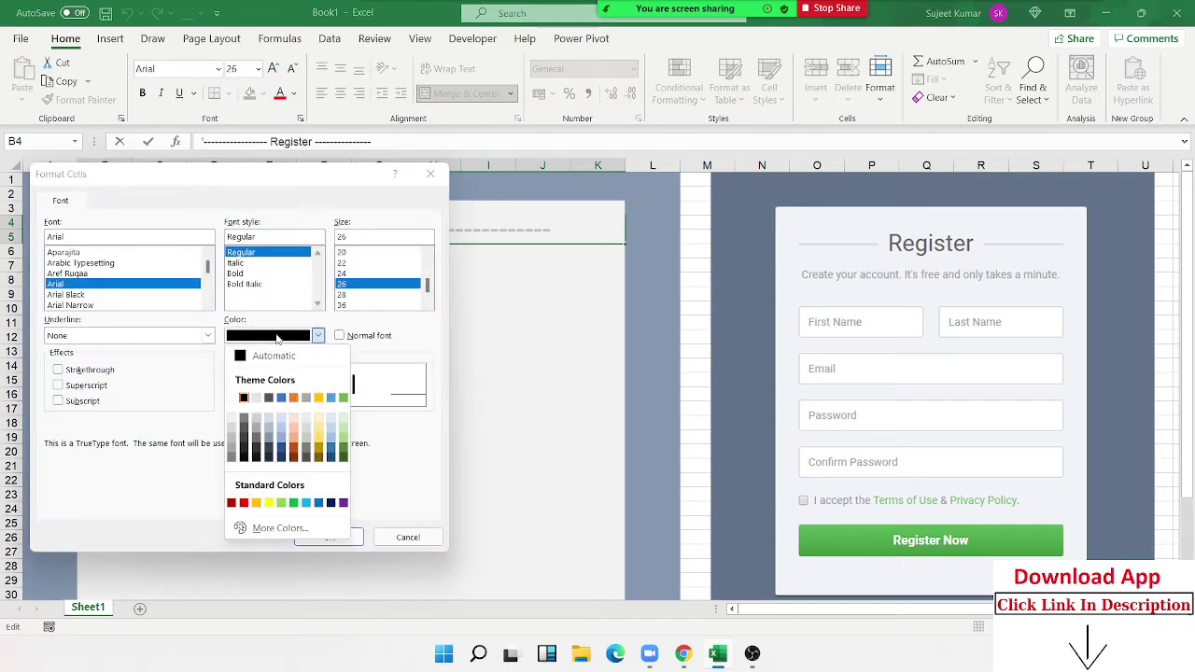
pyautogui.click(234, 439)
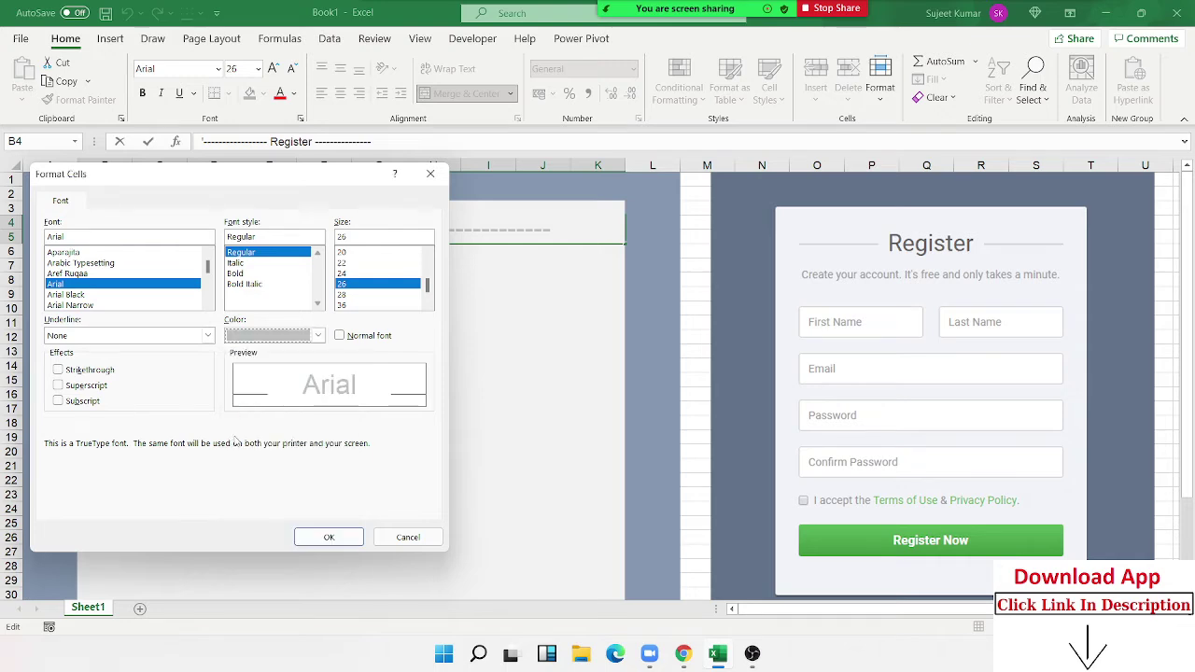
pyautogui.click(347, 538)
pyautogui.click(438, 482)
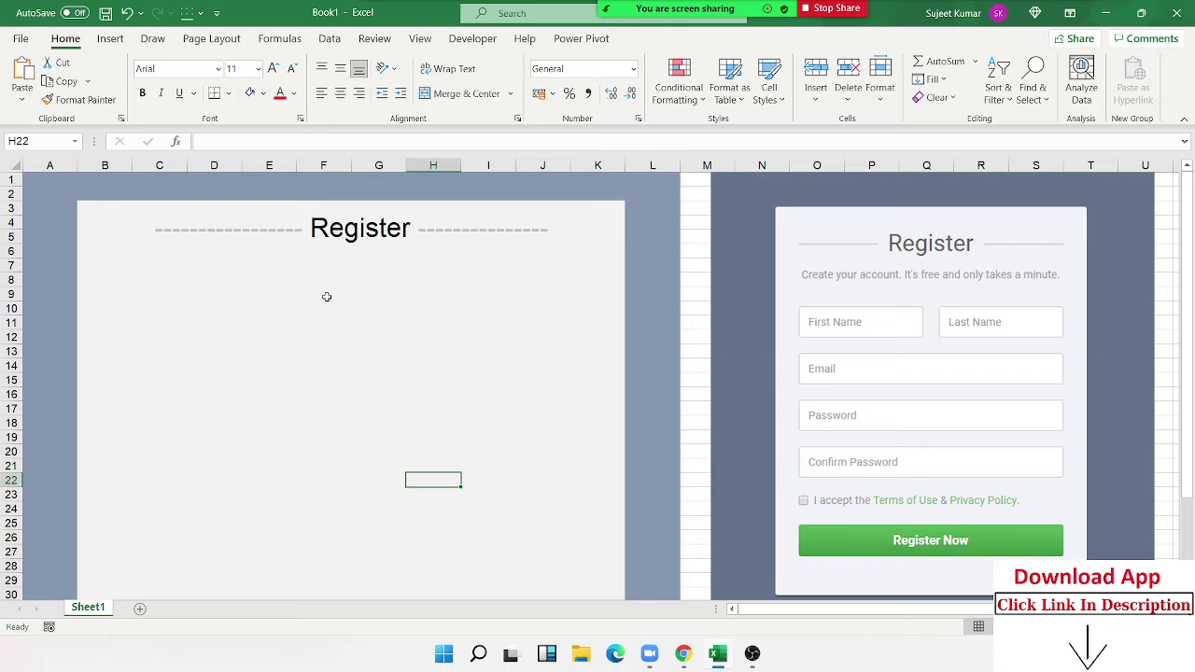
# Merge C6:J6 and enter the subtitle 'Create your account. It's free and only takes a minute'
pyautogui.moveTo(186, 255); pyautogui.dragTo(540, 257)
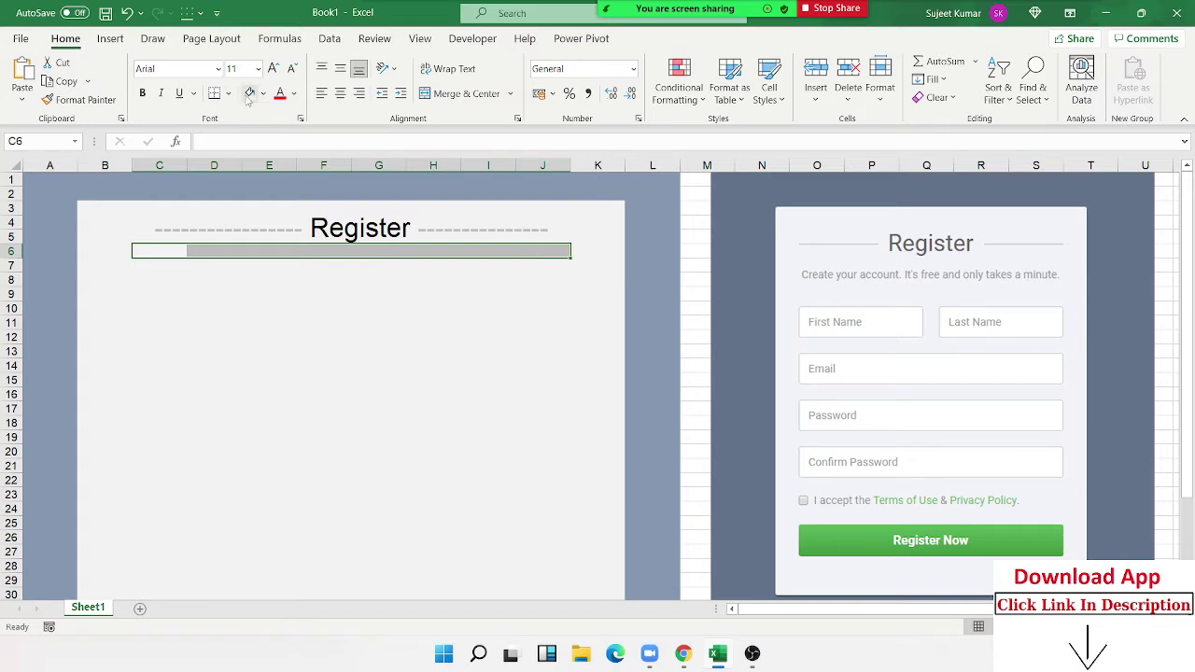
pyautogui.click(459, 93)
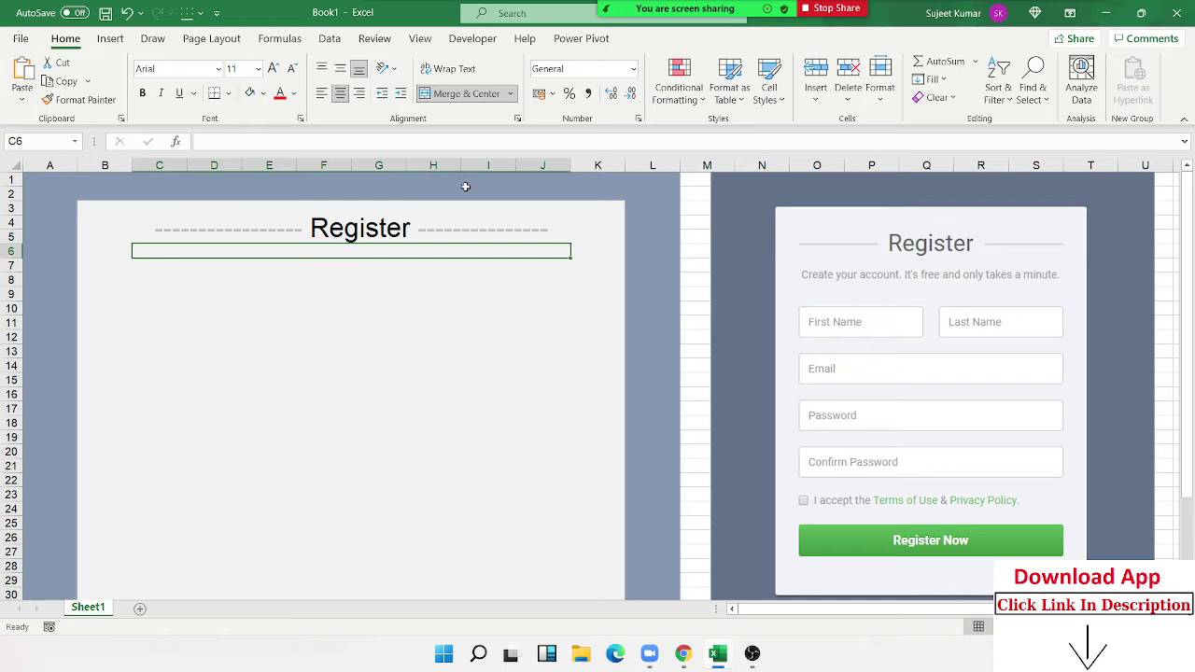
pyautogui.hotkey('shift', 'F10')
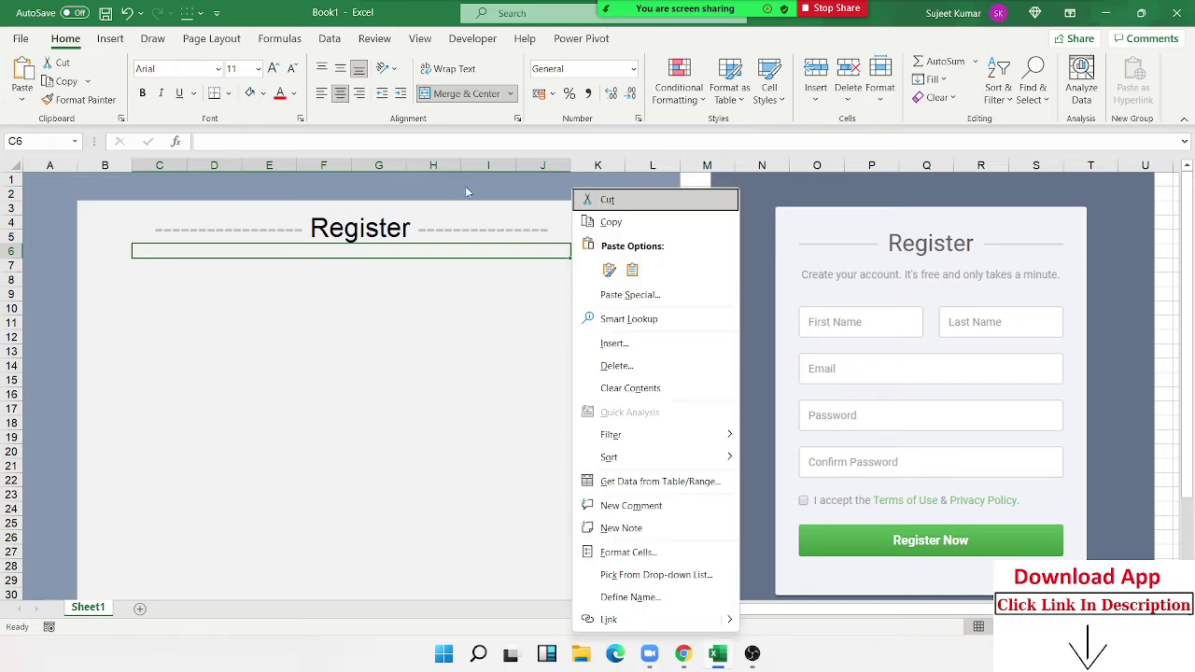
pyautogui.press('Escape')
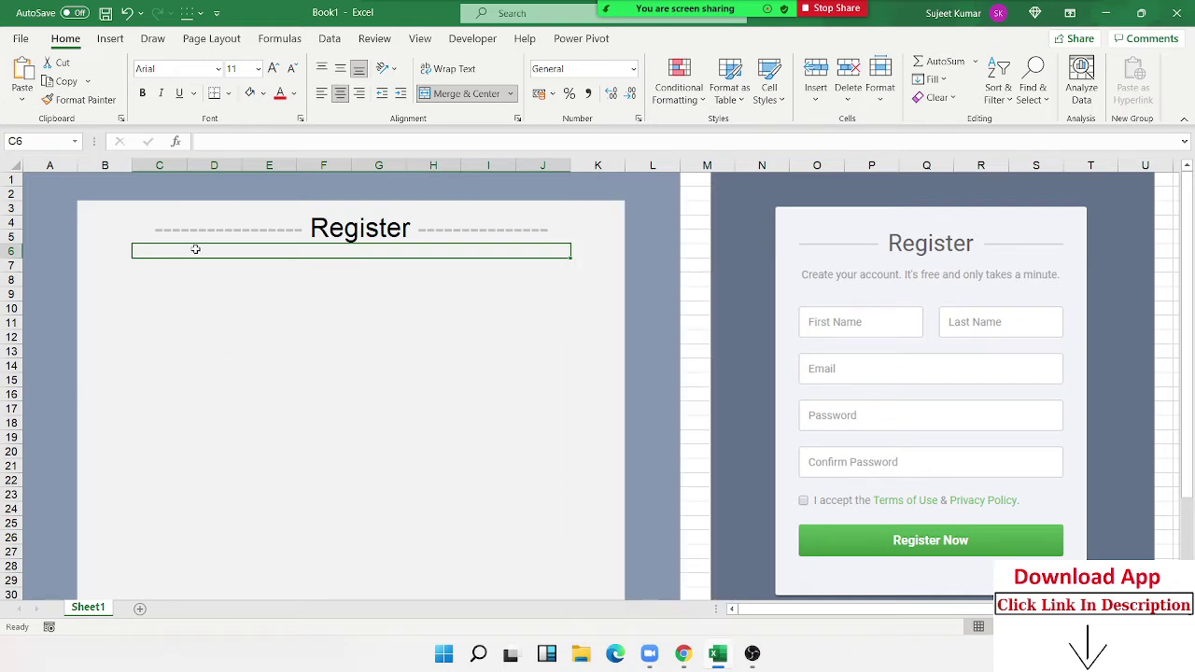
pyautogui.write('C')
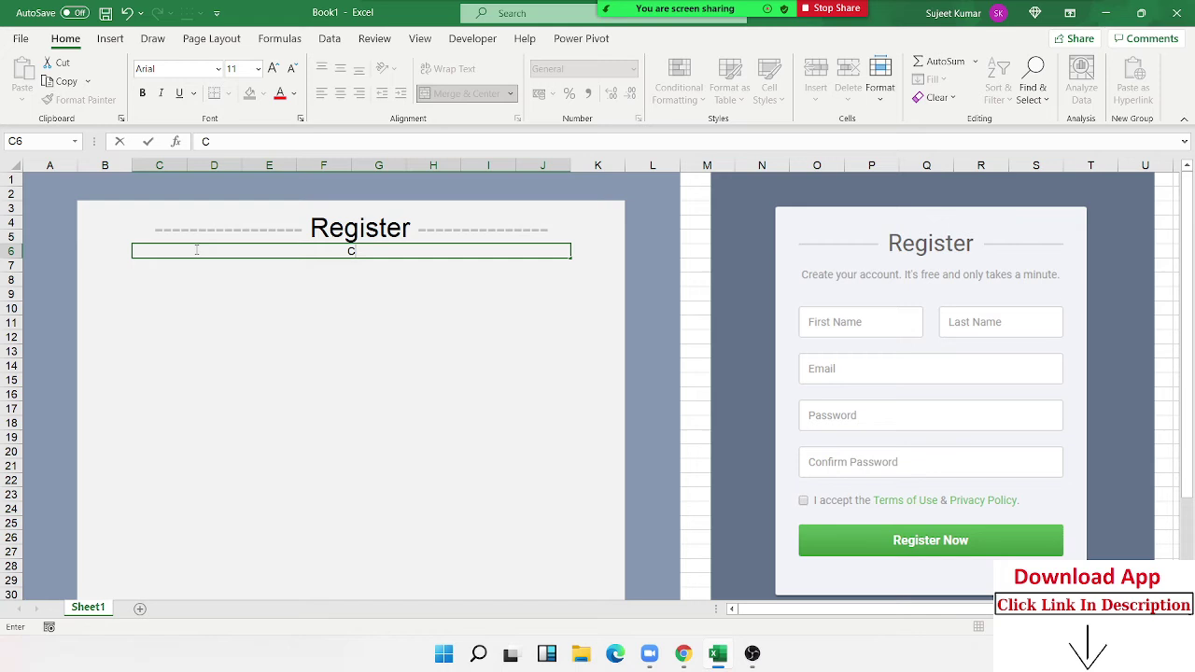
pyautogui.write('eate')
pyautogui.write(' y')
pyautogui.write('our ')
pyautogui.write('acc')
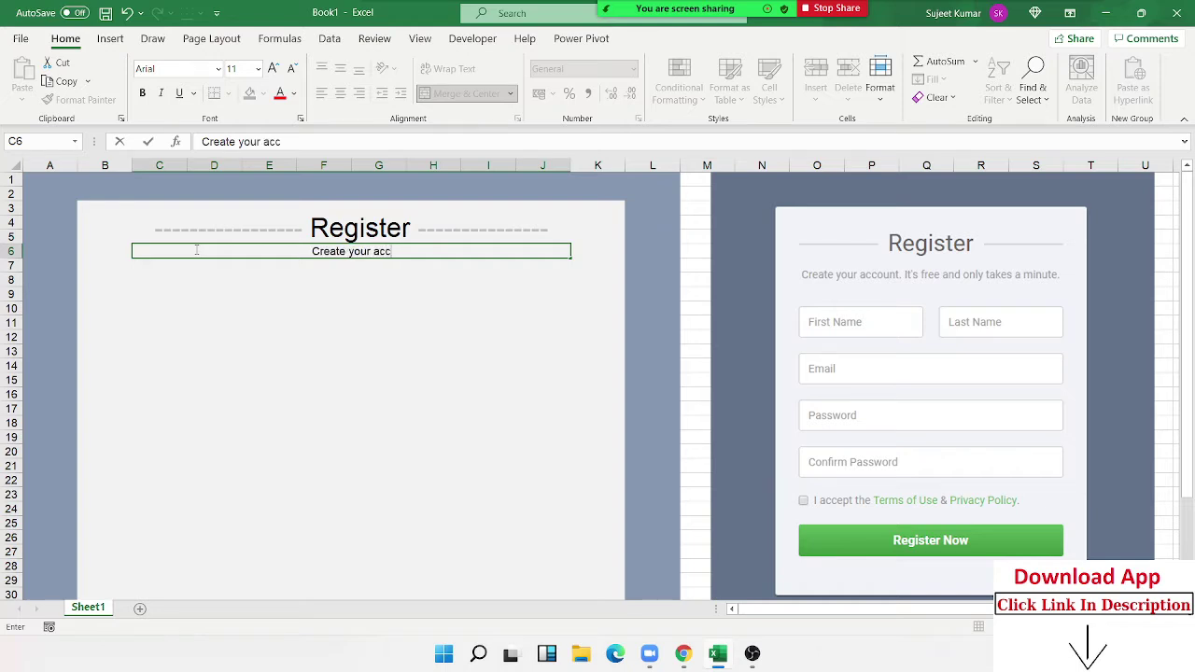
pyautogui.write('ount')
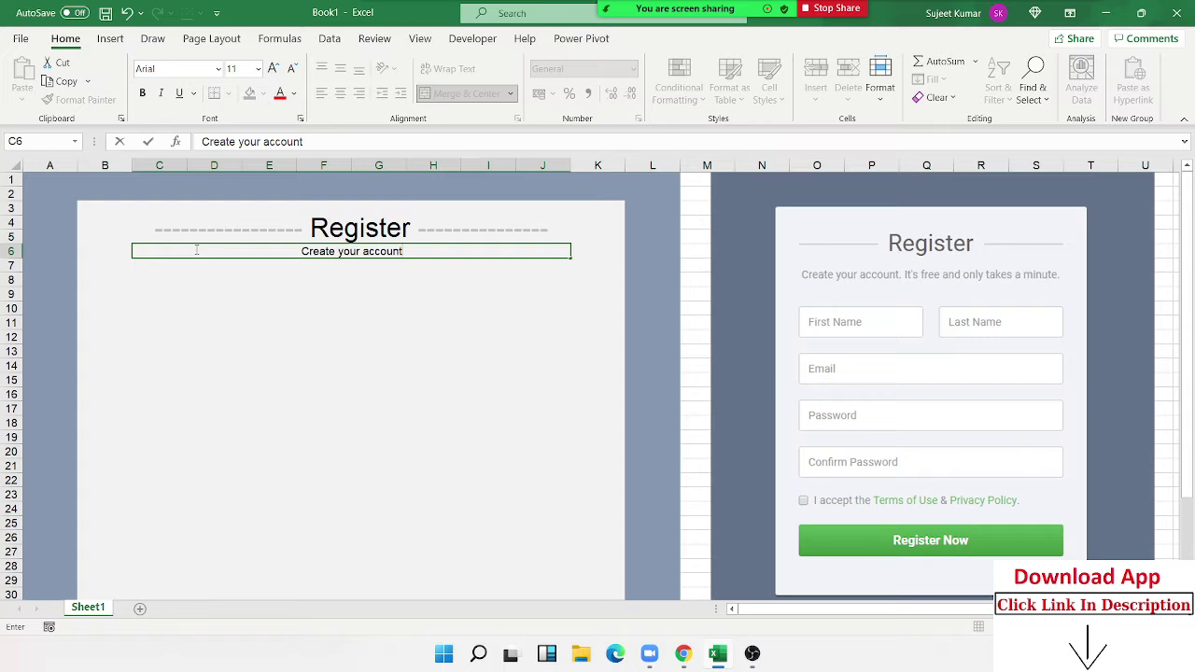
pyautogui.write('.it')
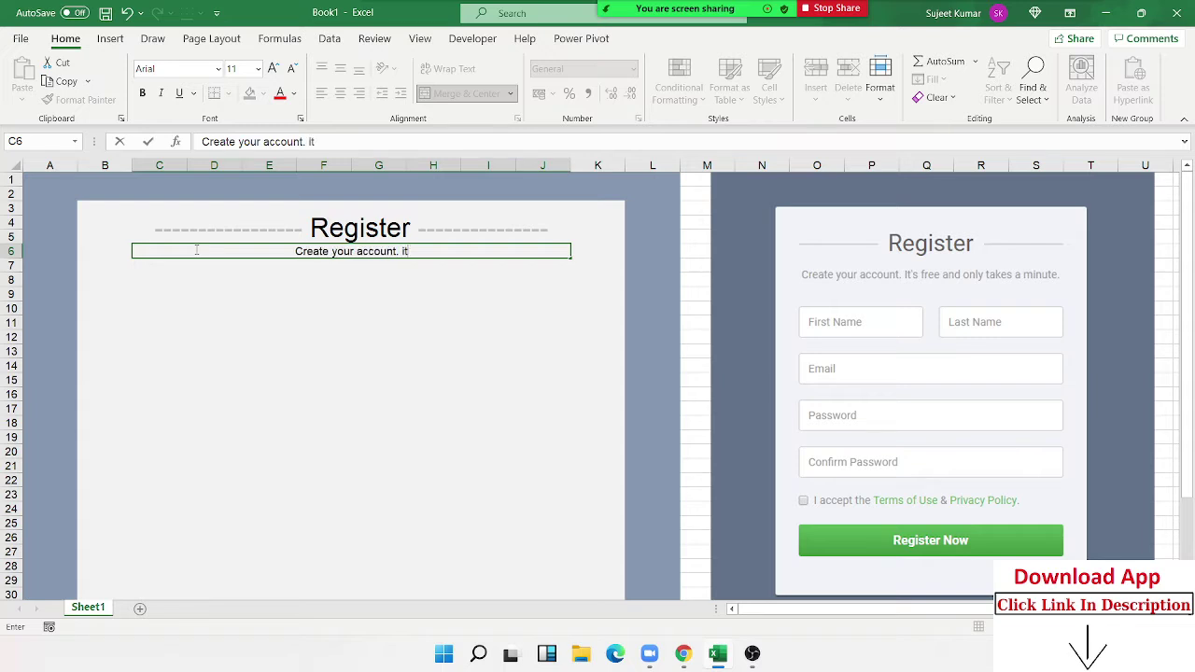
pyautogui.write("'s")
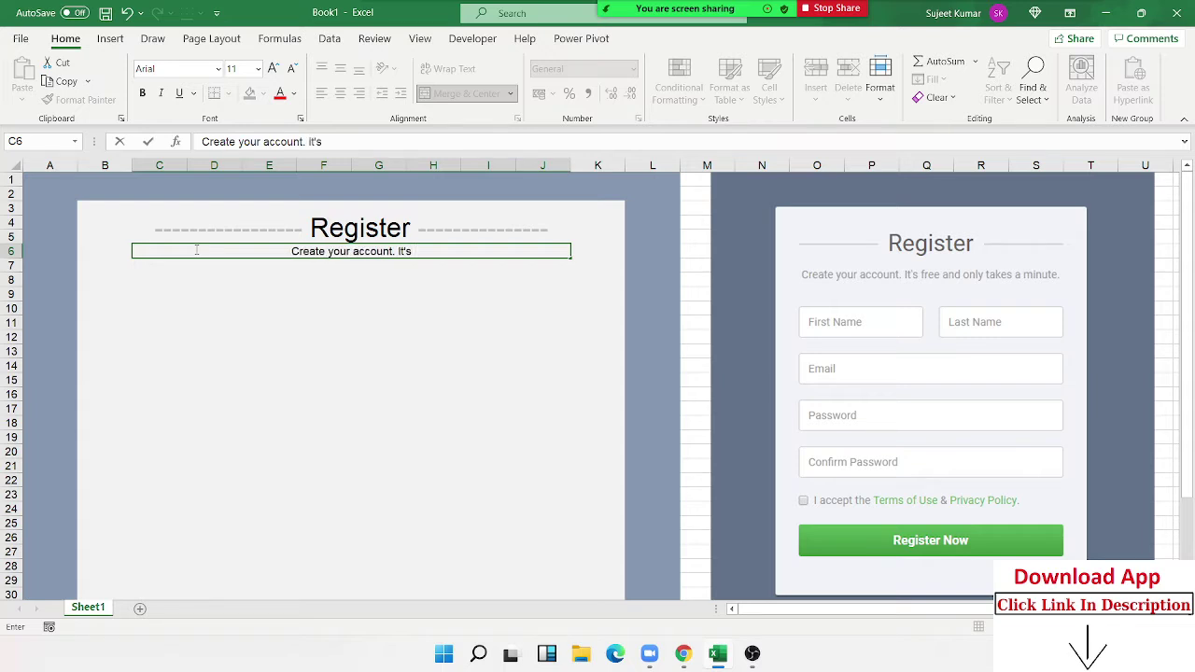
pyautogui.write(' free')
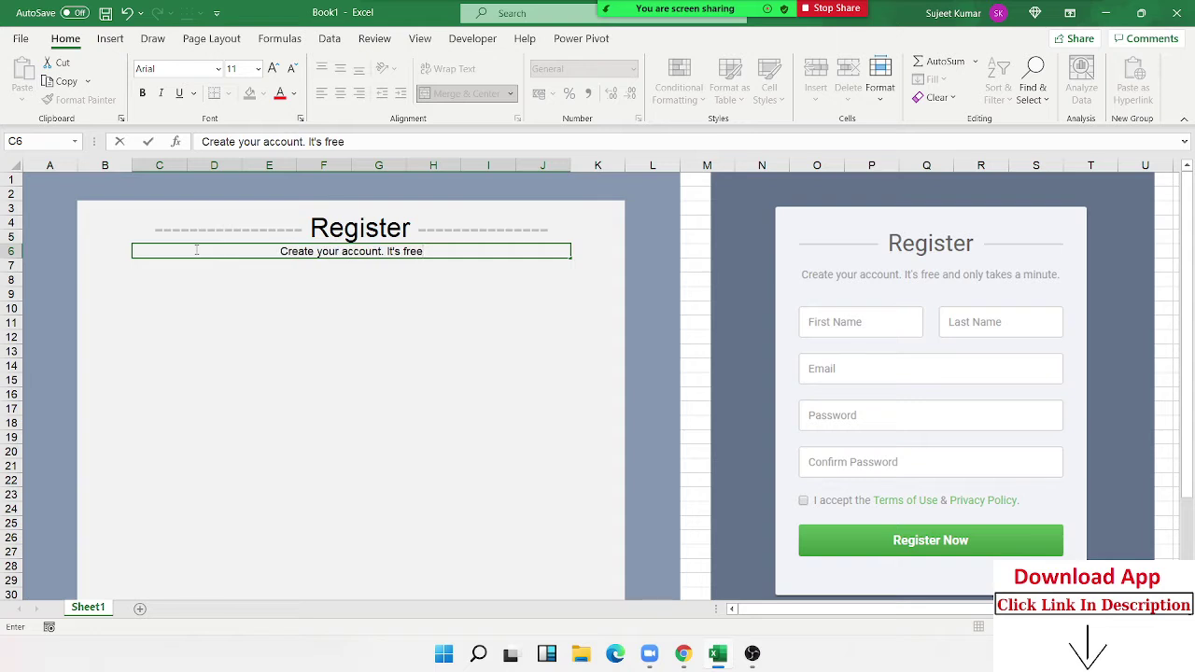
pyautogui.write('and ')
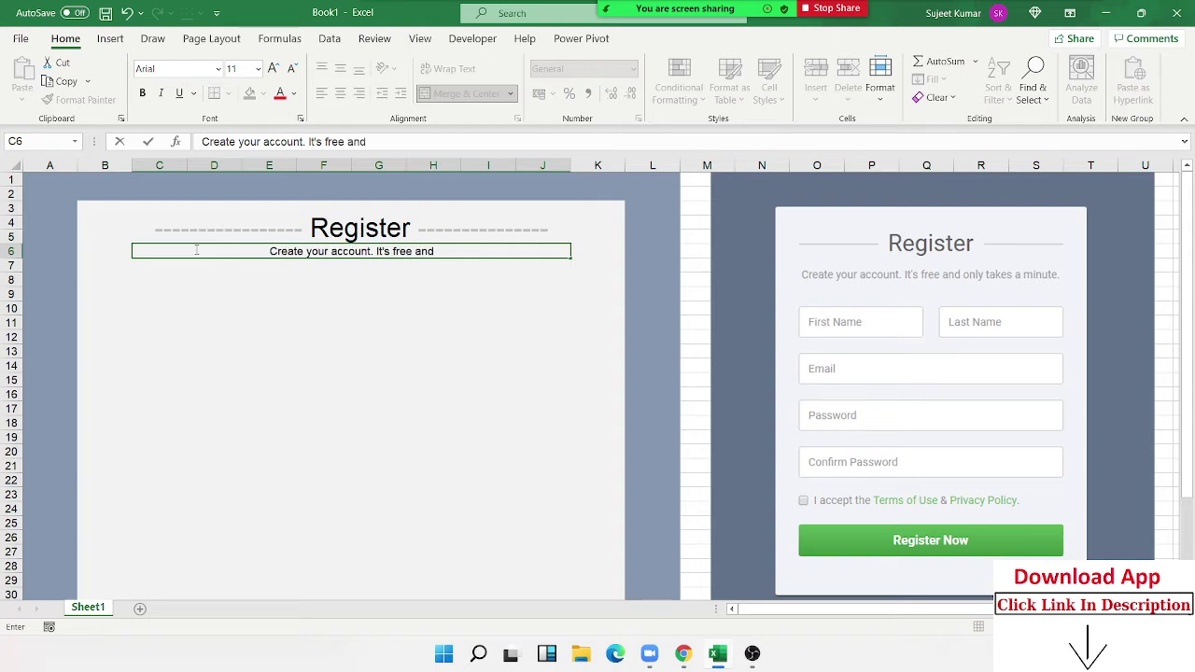
pyautogui.write('onl')
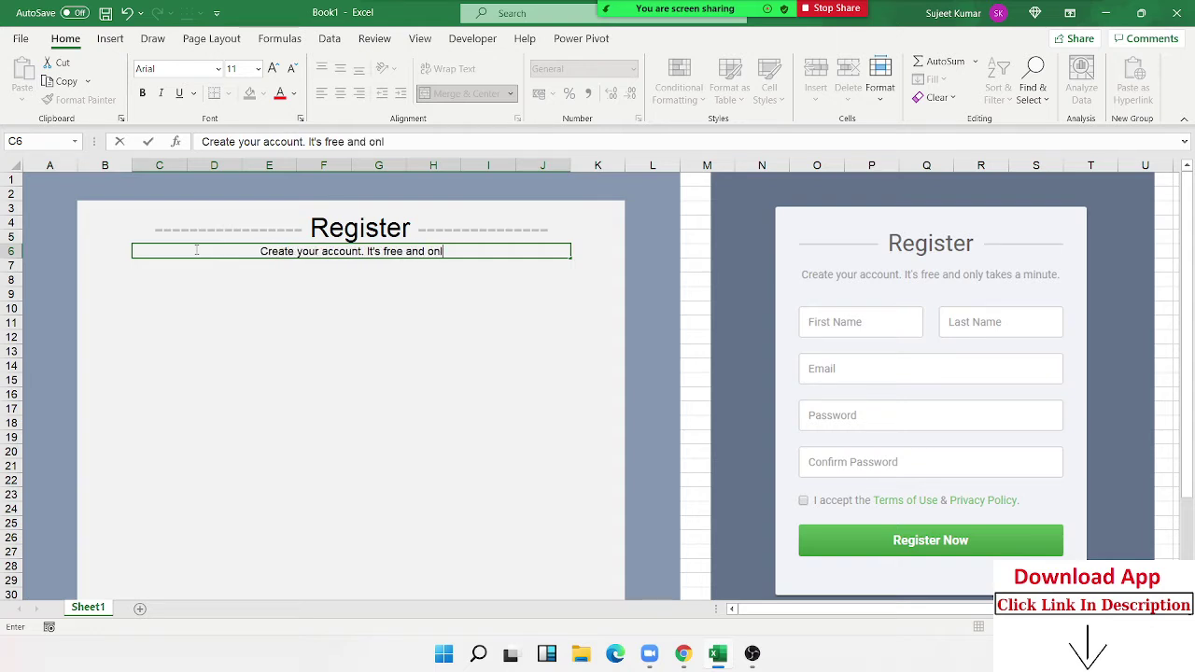
pyautogui.write('y')
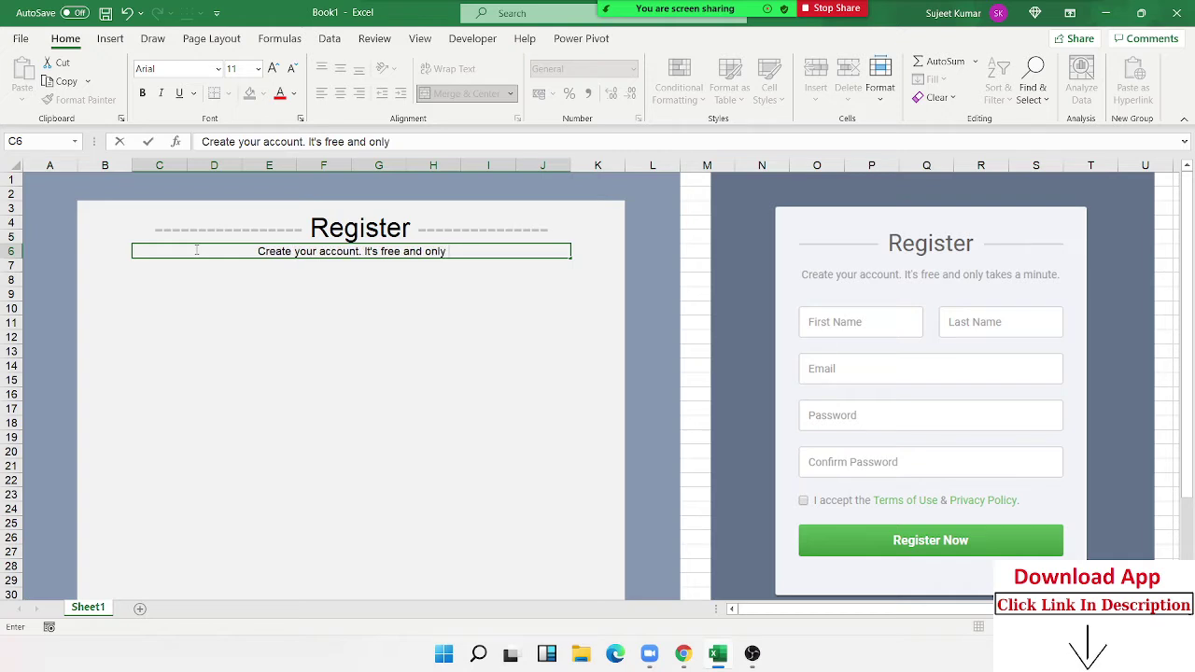
pyautogui.write(' takes a')
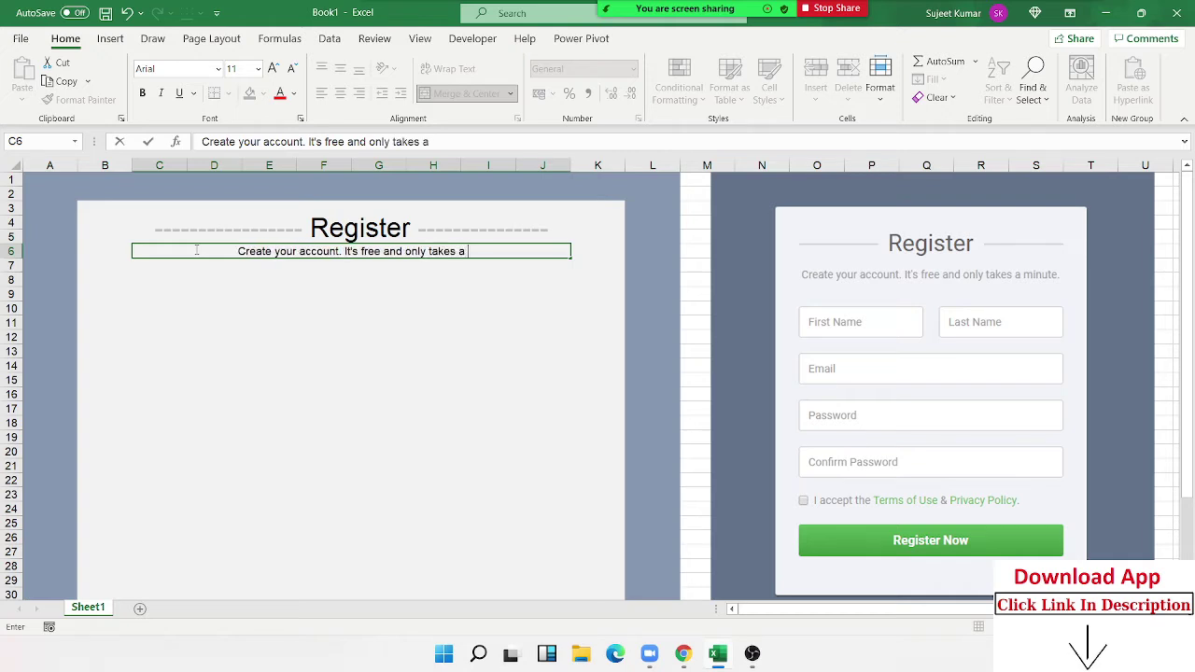
pyautogui.write('min')
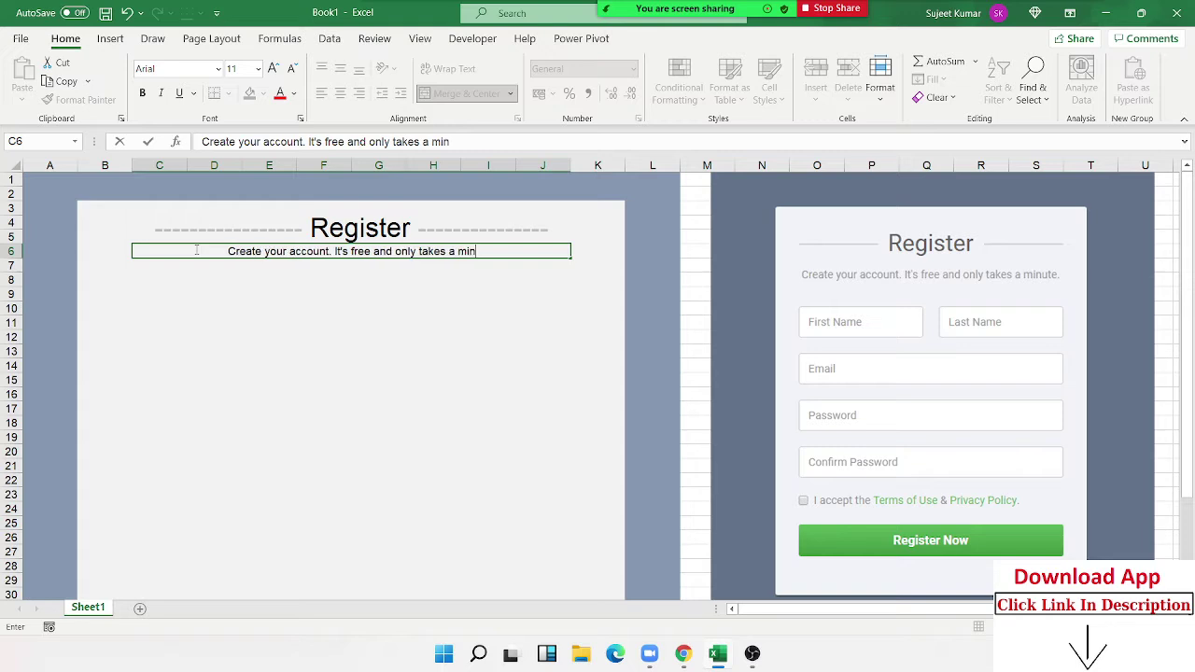
pyautogui.write('ute')
pyautogui.press('Return')
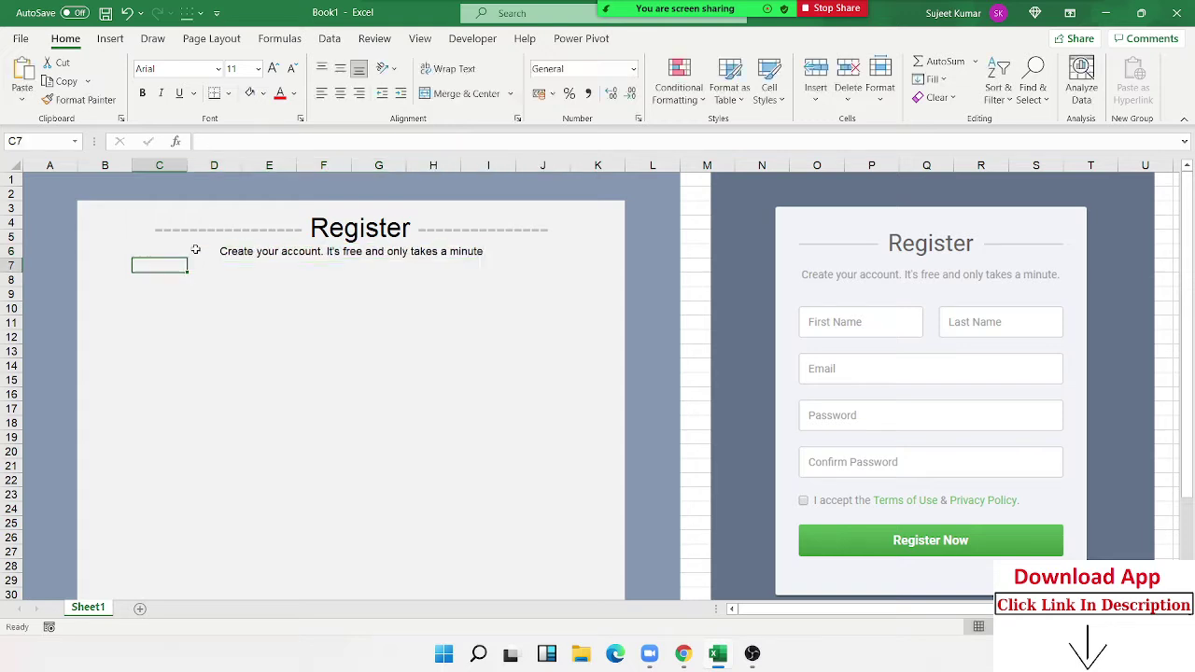
pyautogui.click(196, 250)
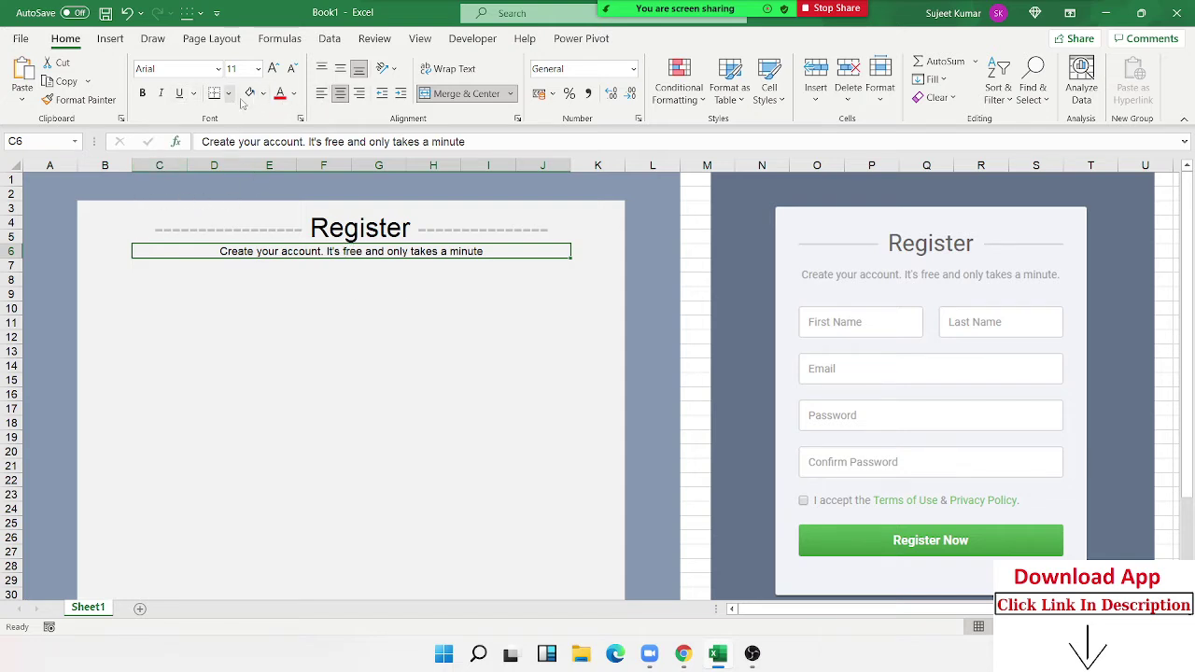
# Set the C6 subtitle's font colour to a light grey swatch
pyautogui.click(292, 94)
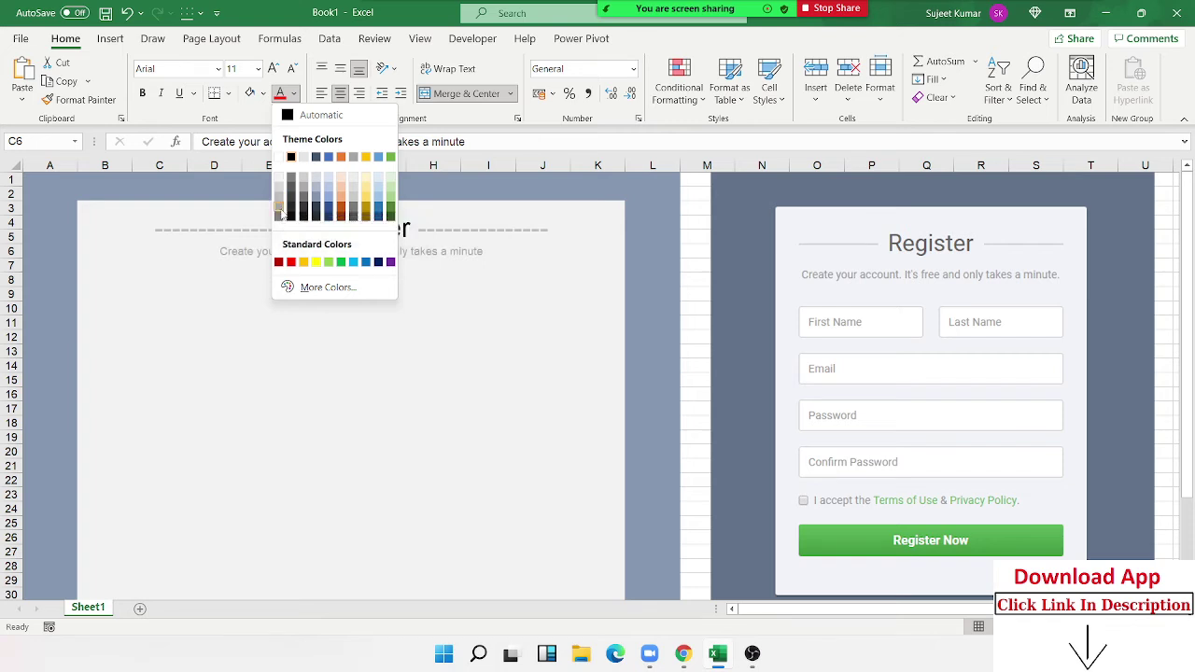
pyautogui.click(278, 206)
pyautogui.click(214, 294)
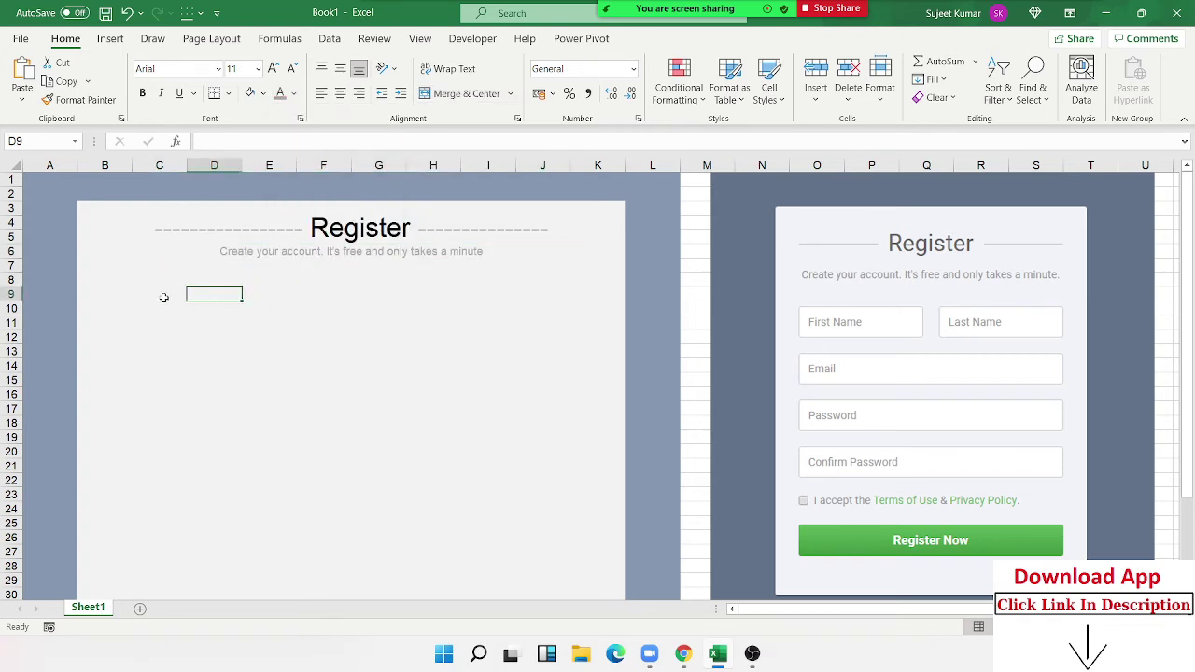
pyautogui.click(168, 282)
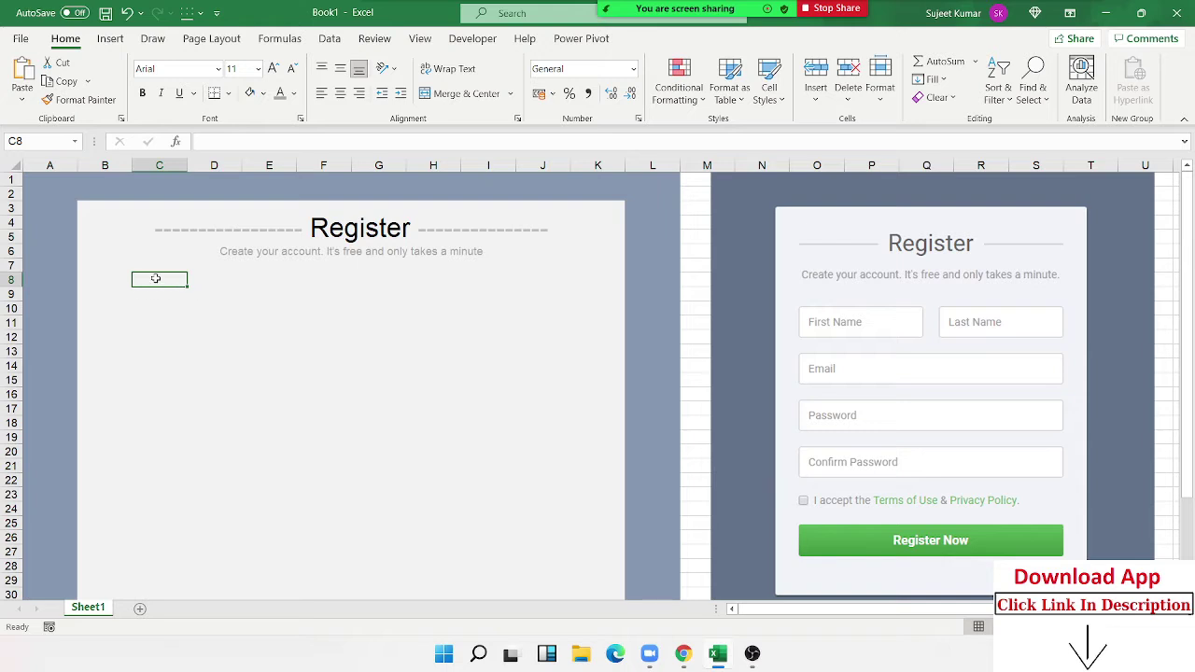
# Narrow column C, widen column D and heighten row 8 to shape the D8 box
pyautogui.moveTo(186, 171); pyautogui.dragTo(150, 171)
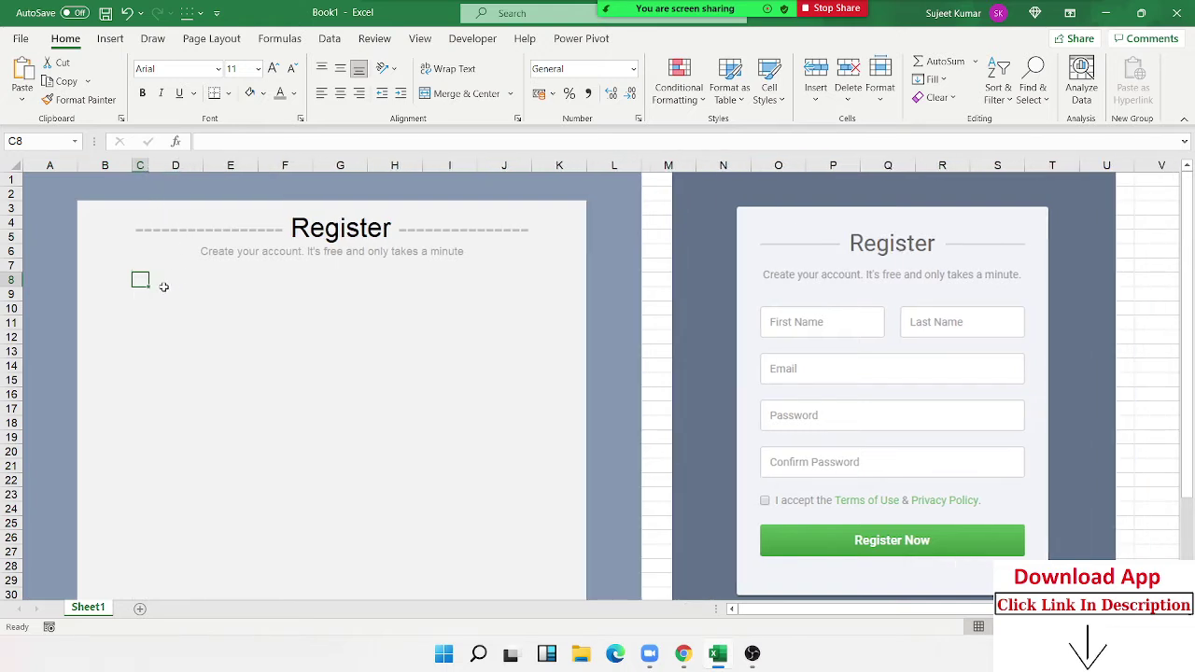
pyautogui.click(164, 283)
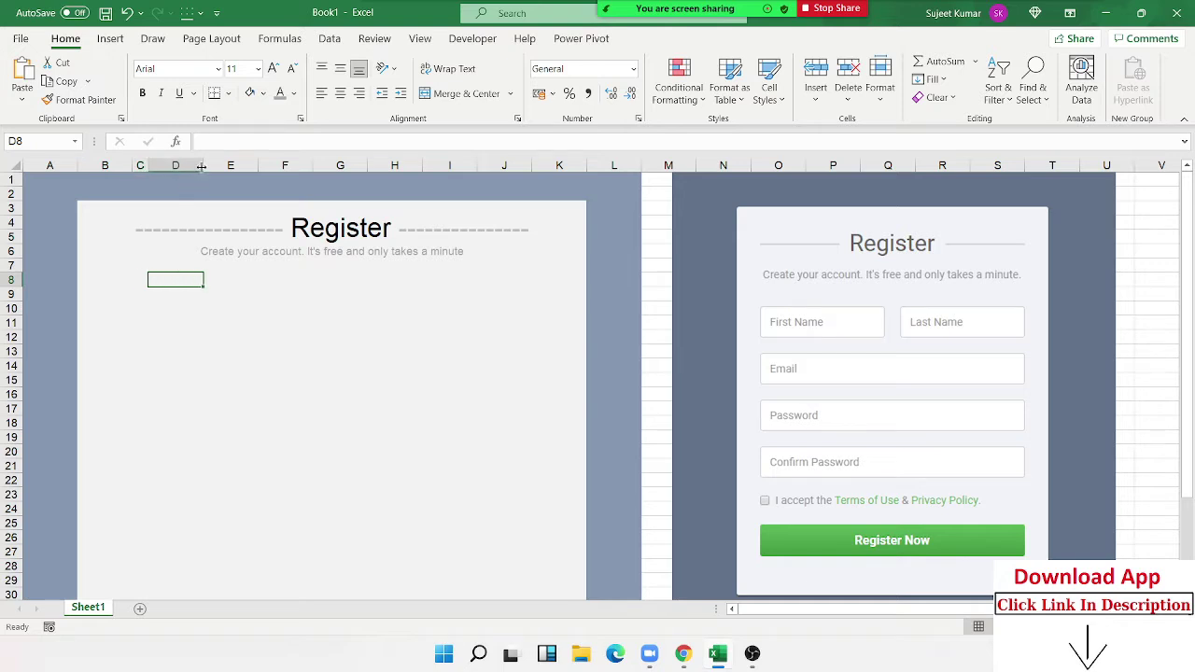
pyautogui.moveTo(200, 165); pyautogui.dragTo(281, 171)
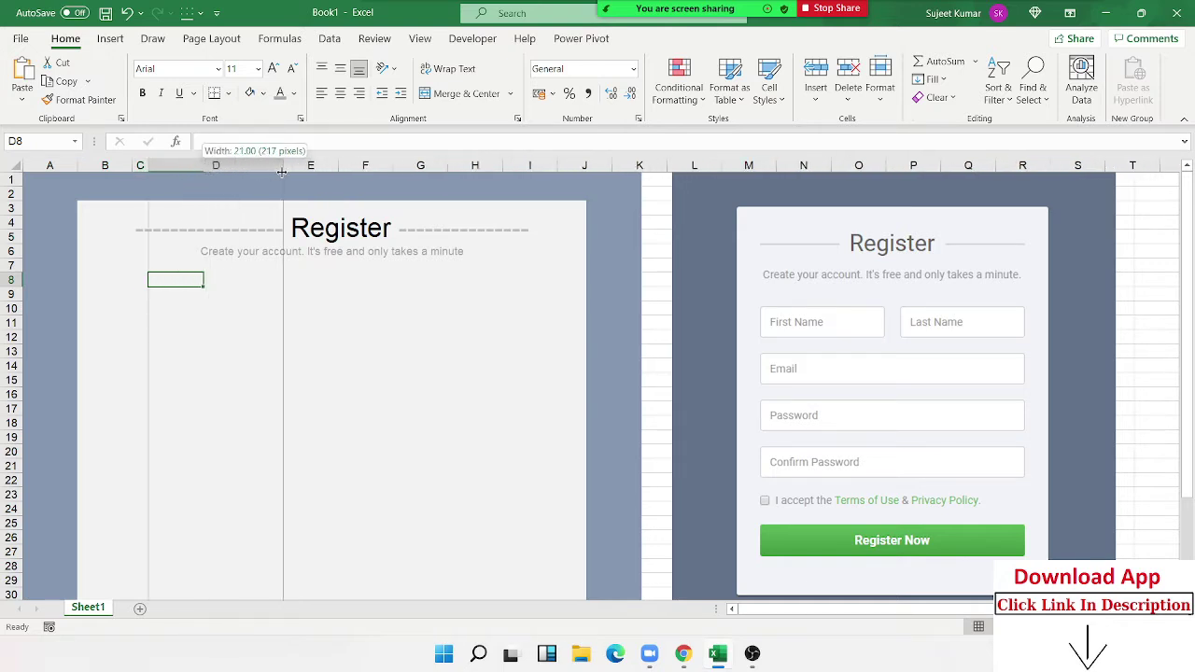
pyautogui.moveTo(281, 170); pyautogui.dragTo(312, 171)
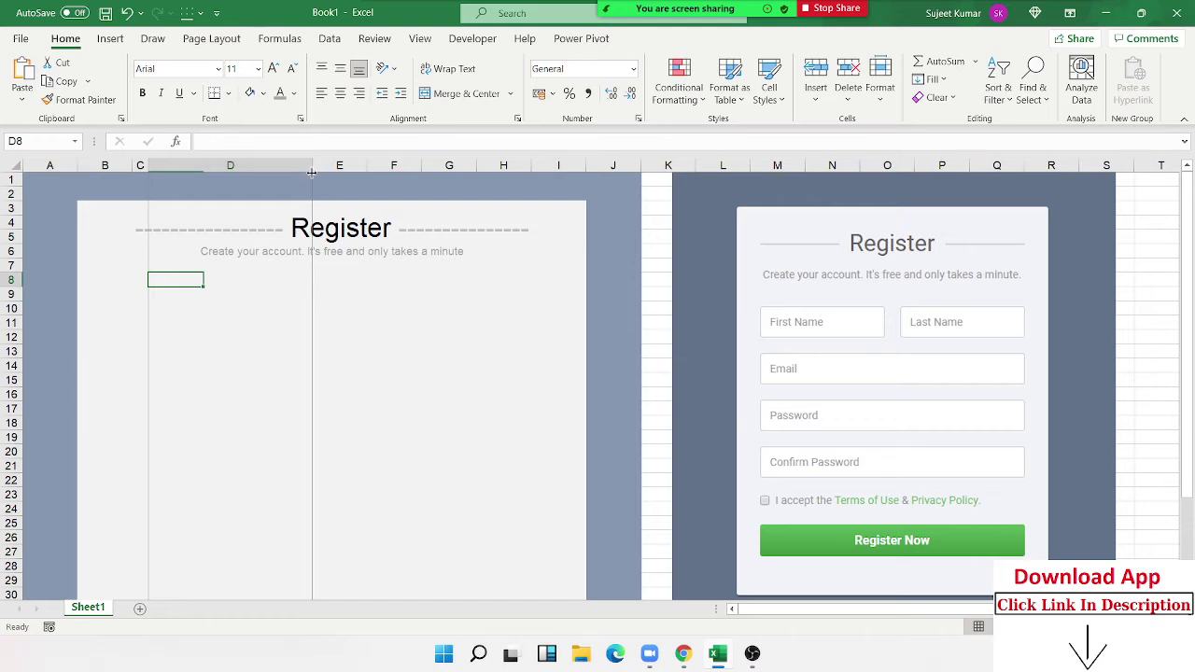
pyautogui.moveTo(17, 287); pyautogui.dragTo(17, 305)
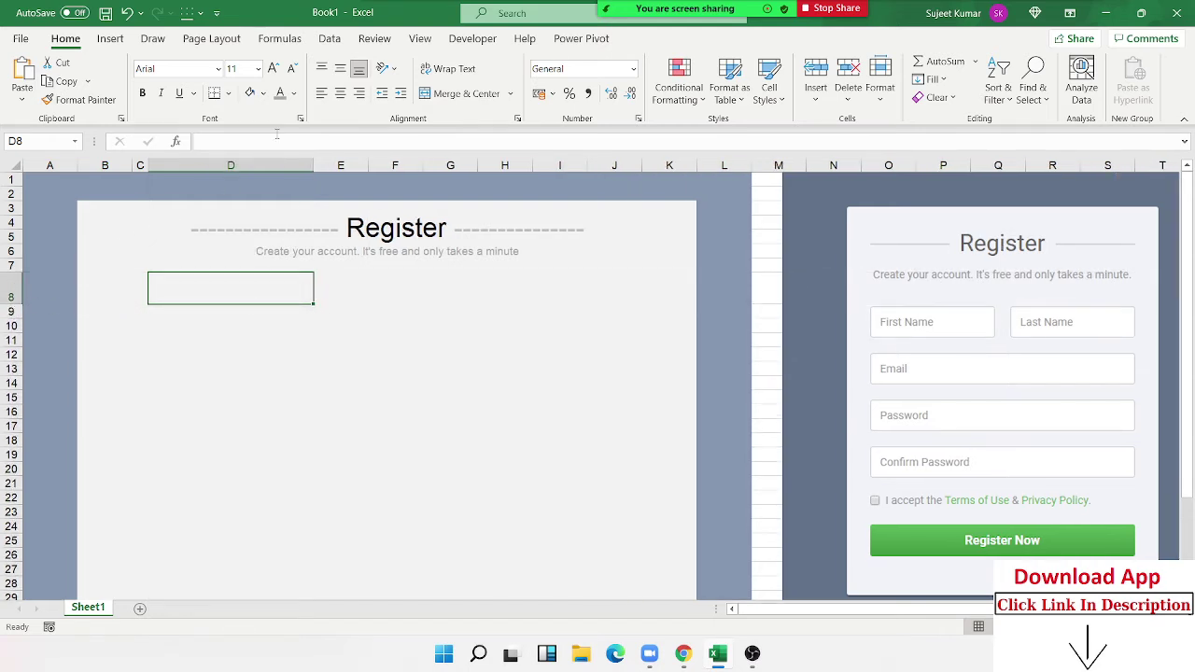
# Fill D8 white and give it a grey double-line outline border
pyautogui.click(263, 94)
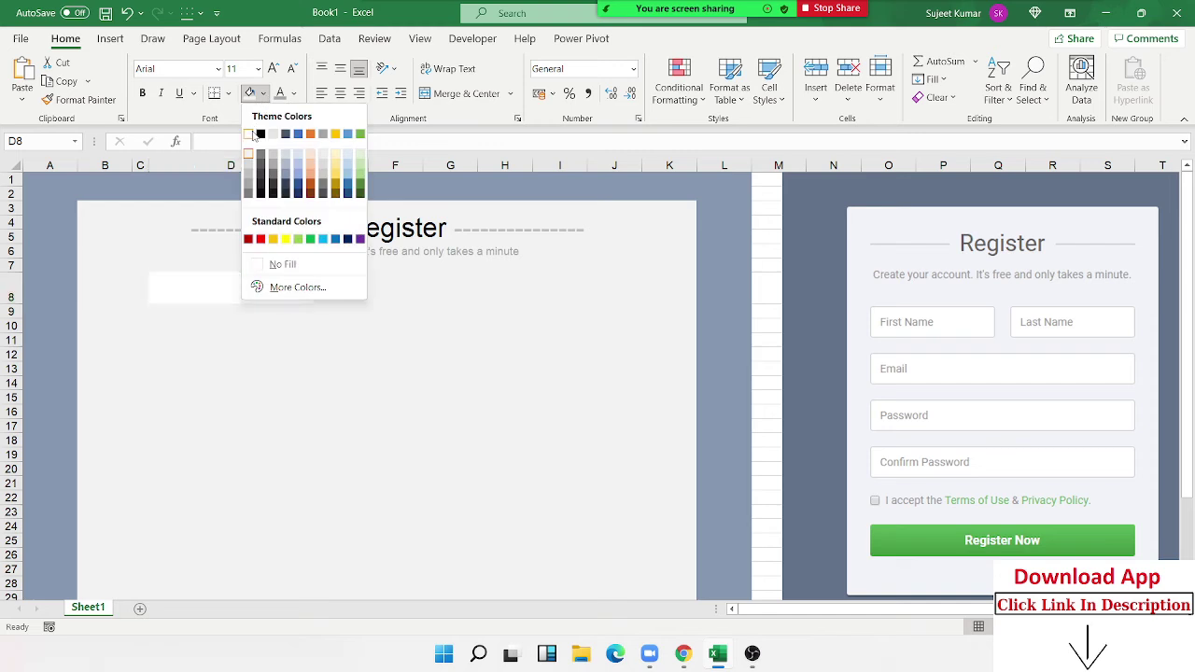
pyautogui.click(252, 135)
pyautogui.rightClick(270, 293)
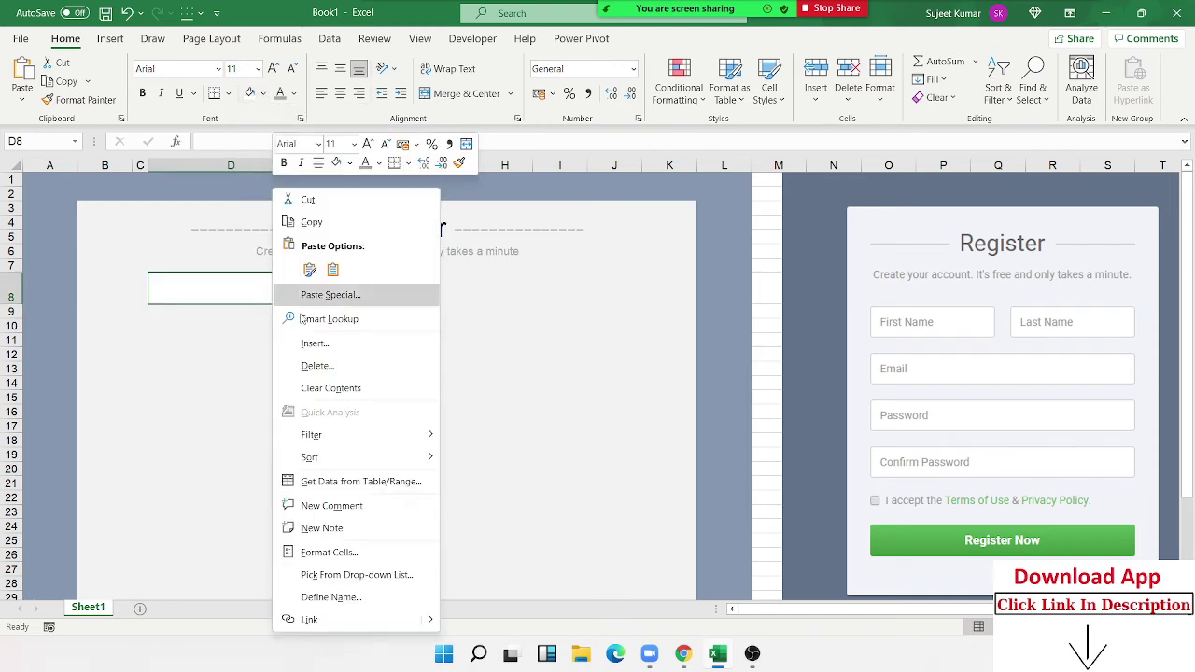
pyautogui.click(319, 553)
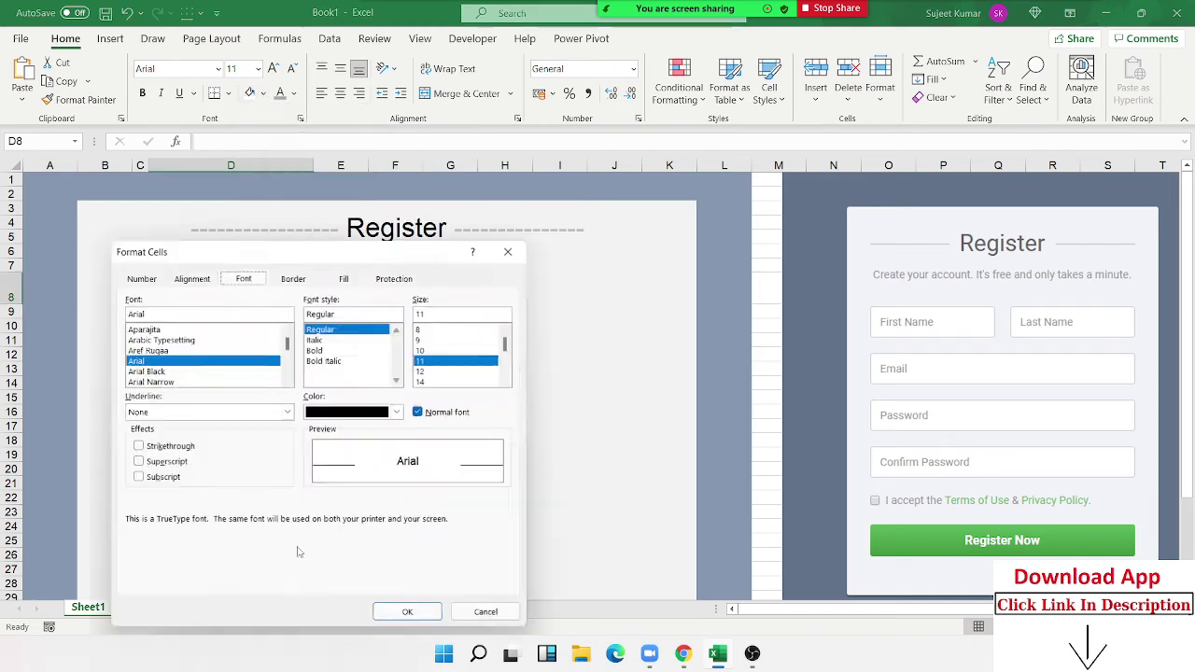
pyautogui.click(299, 278)
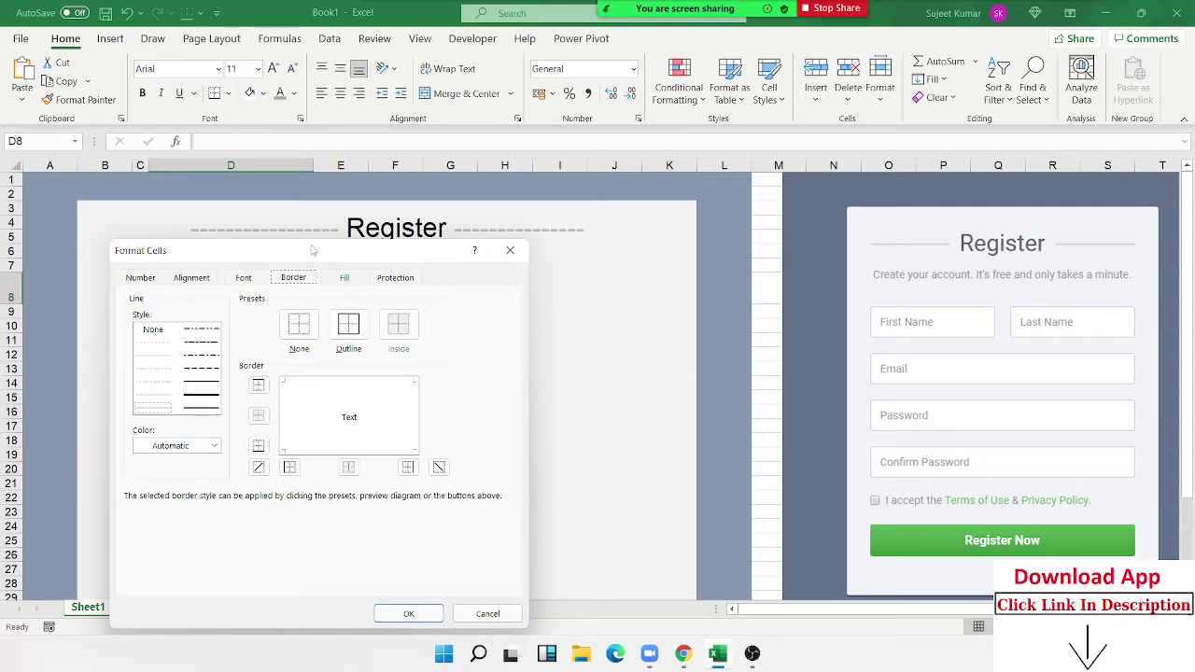
pyautogui.moveTo(313, 250); pyautogui.dragTo(630, 170)
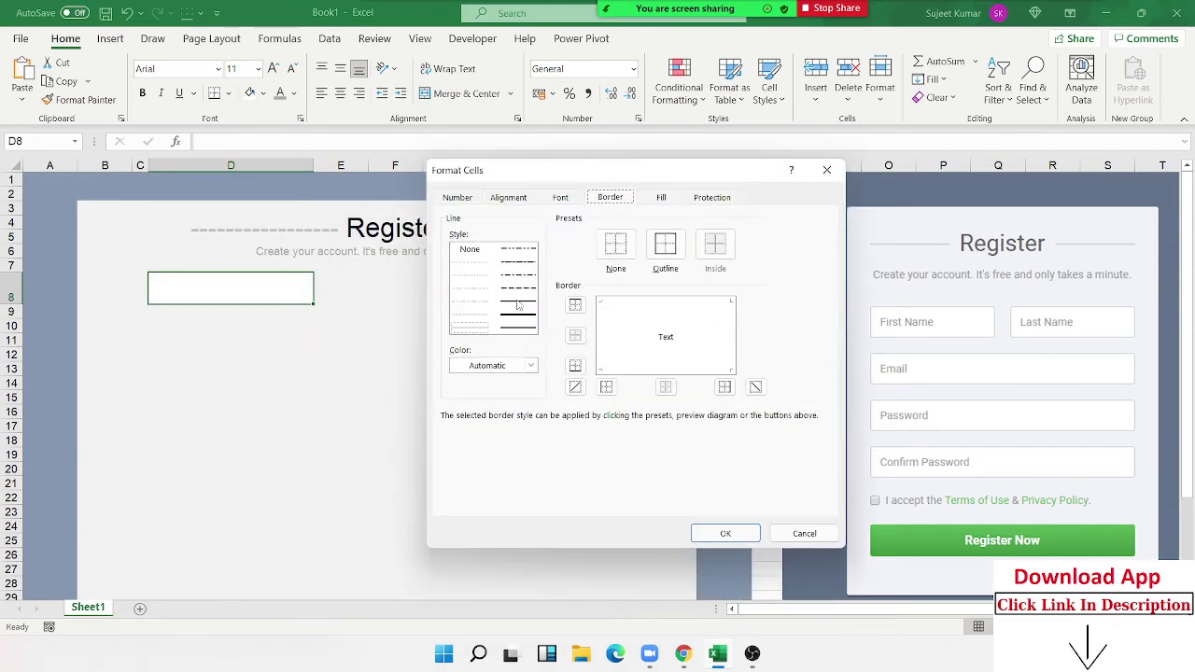
pyautogui.click(513, 367)
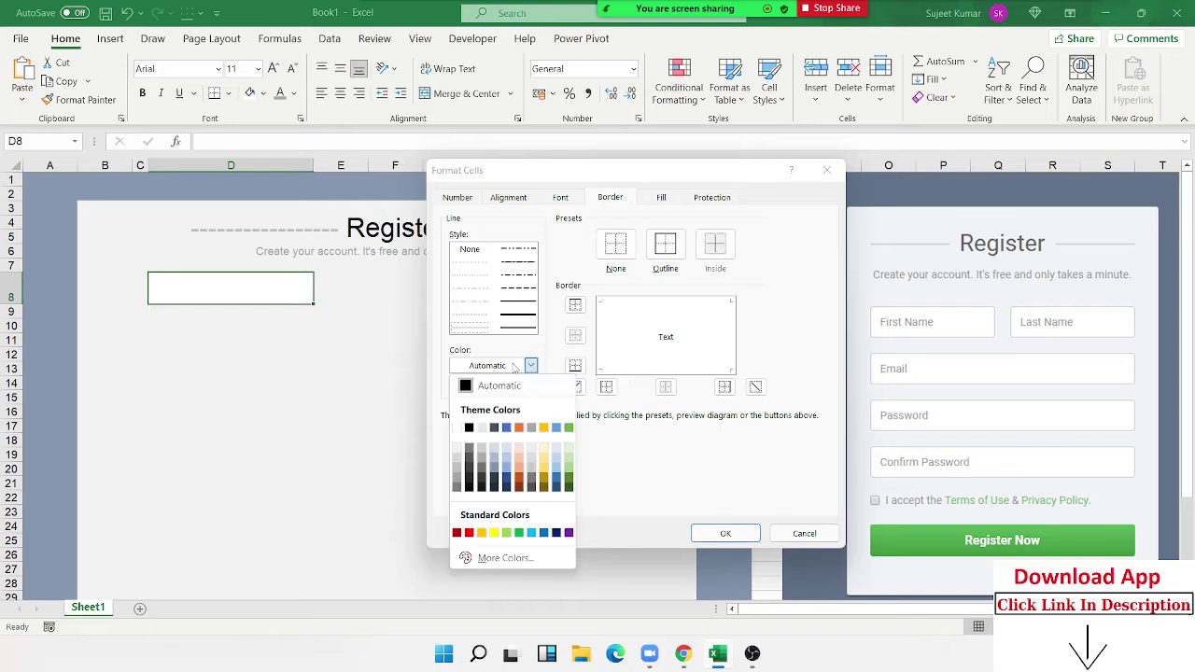
pyautogui.click(457, 481)
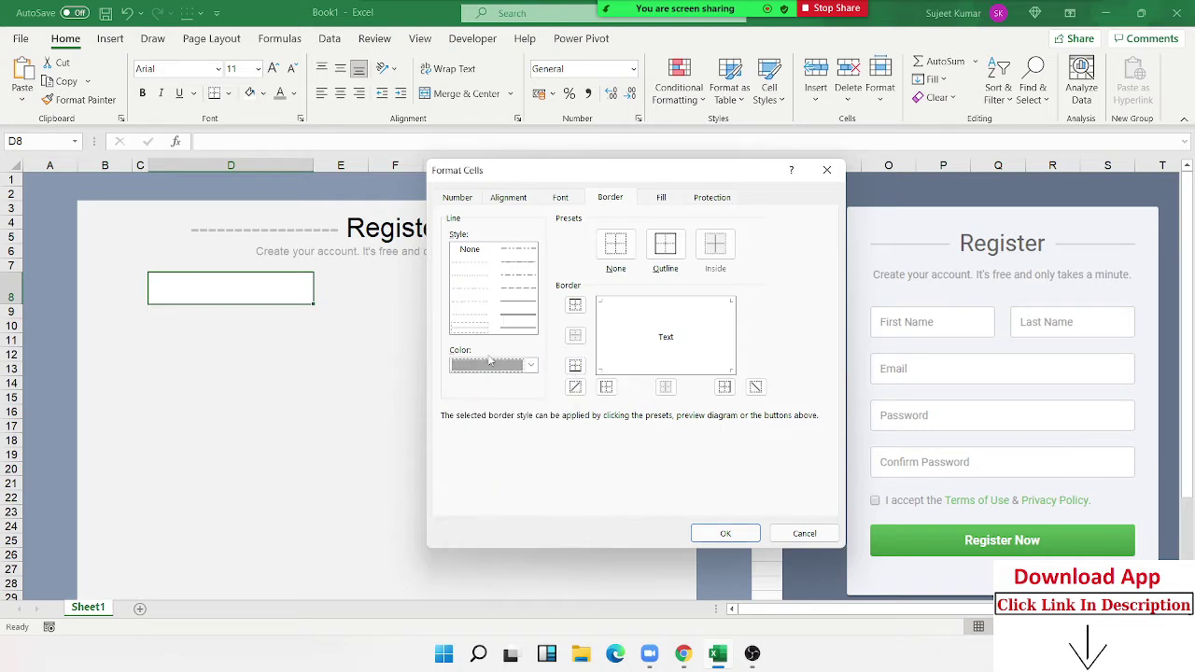
pyautogui.click(522, 308)
pyautogui.click(665, 244)
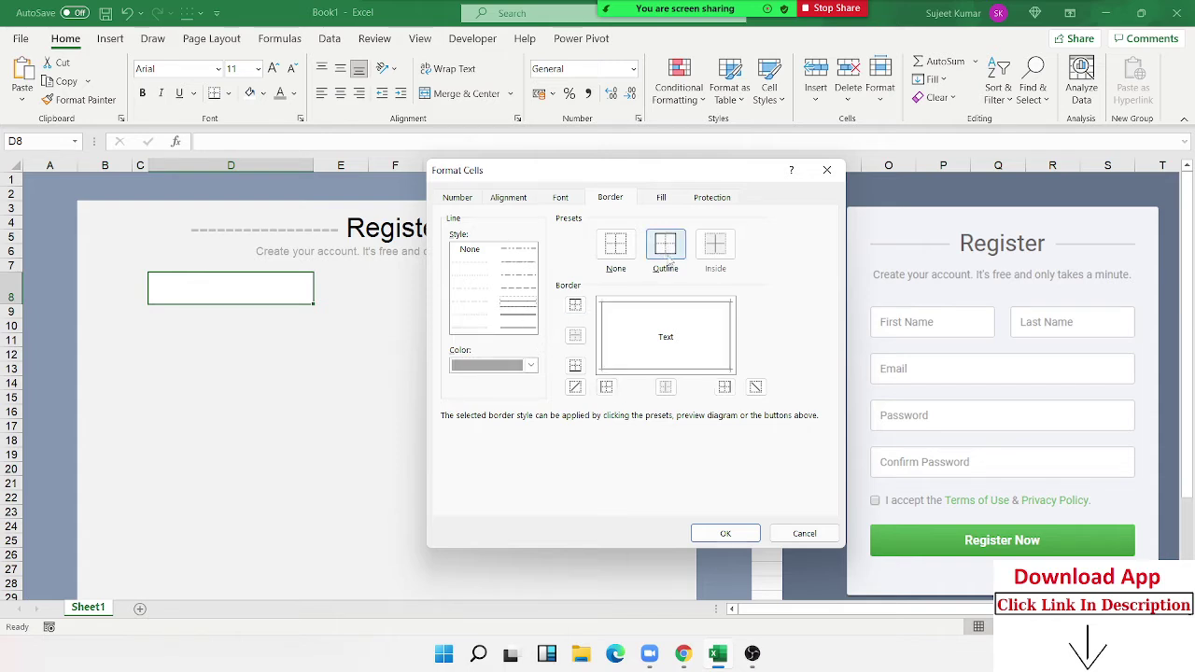
pyautogui.click(725, 532)
pyautogui.click(395, 437)
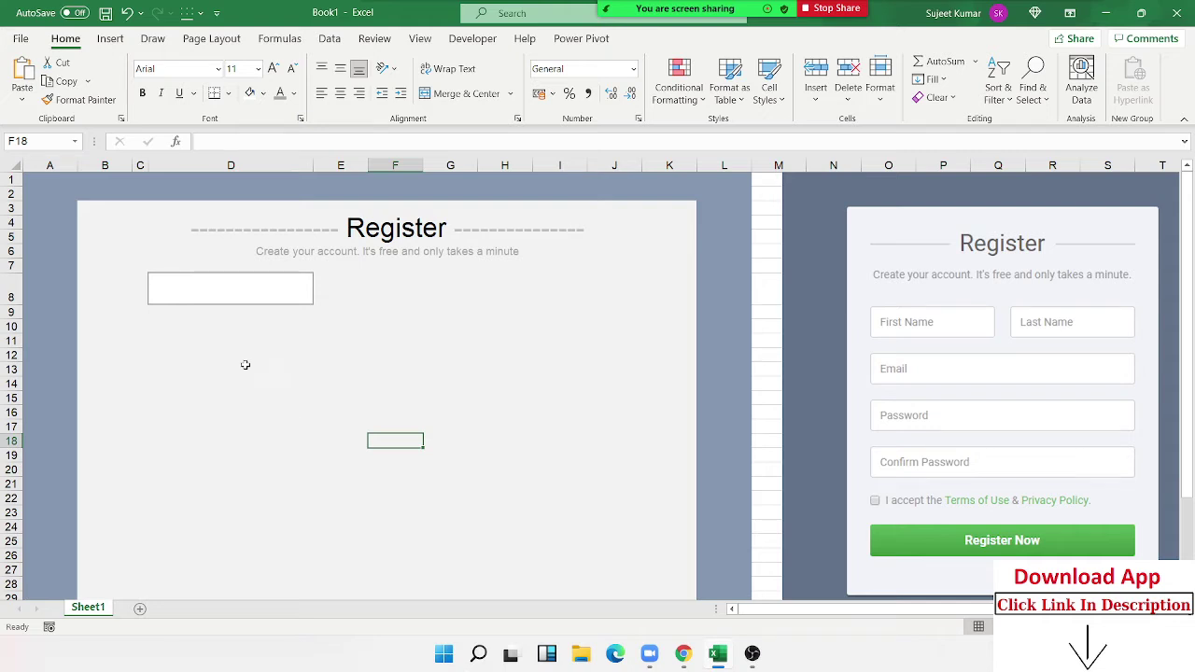
# Narrow column E and widen column F to fit a second input box
pyautogui.click(248, 290)
pyautogui.moveTo(367, 165); pyautogui.dragTo(330, 170)
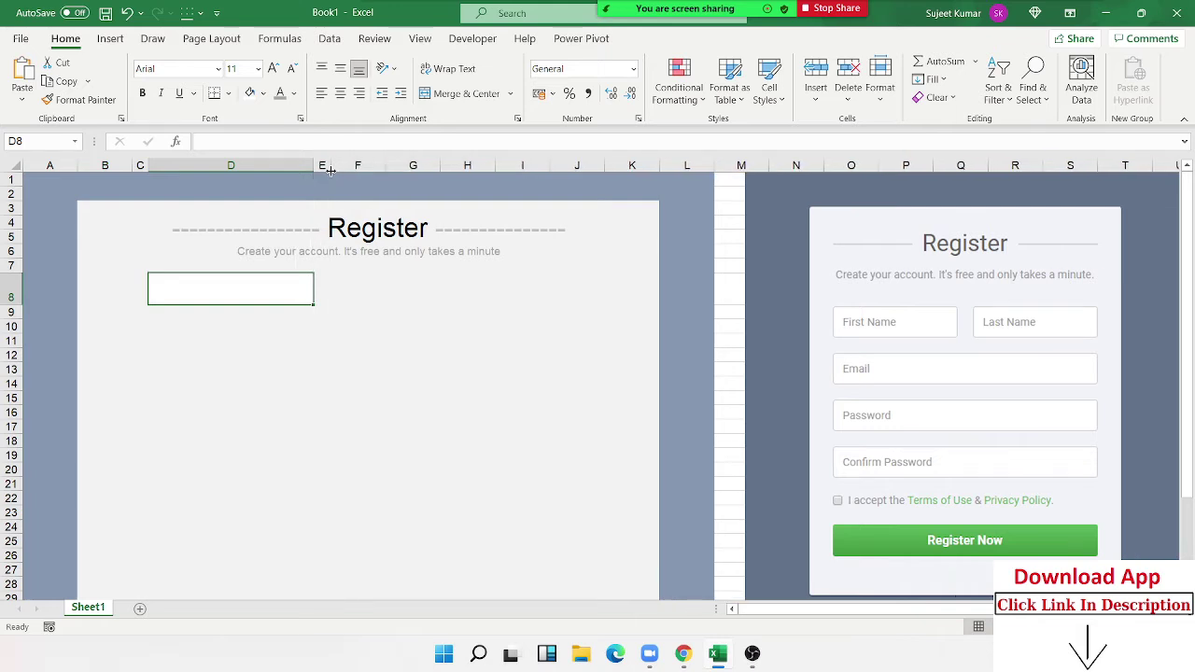
pyautogui.click(340, 290)
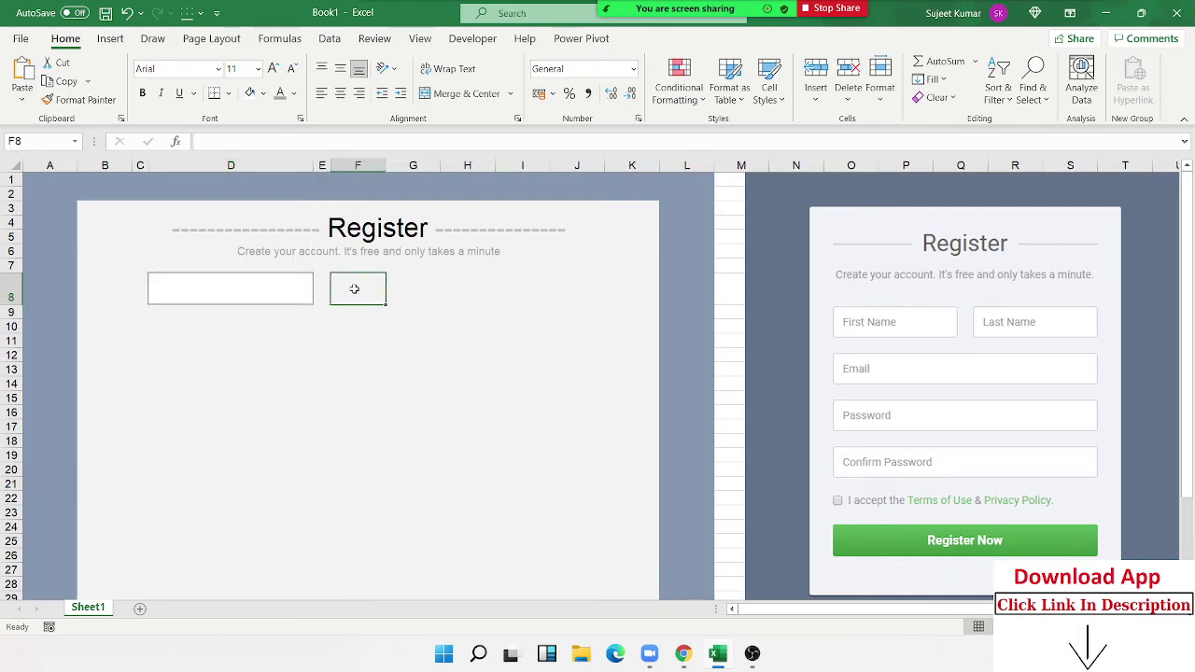
pyautogui.moveTo(386, 165); pyautogui.dragTo(490, 166)
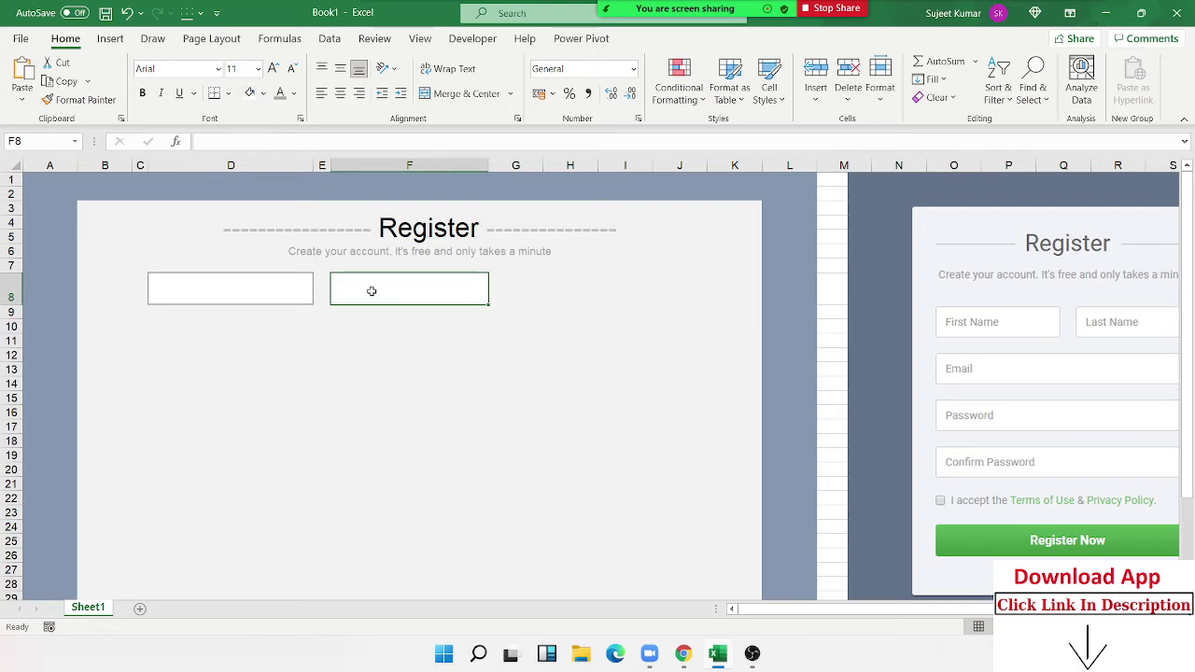
# Copy D8's white fill and grey border onto F8 with Format Painter
pyautogui.click(278, 290)
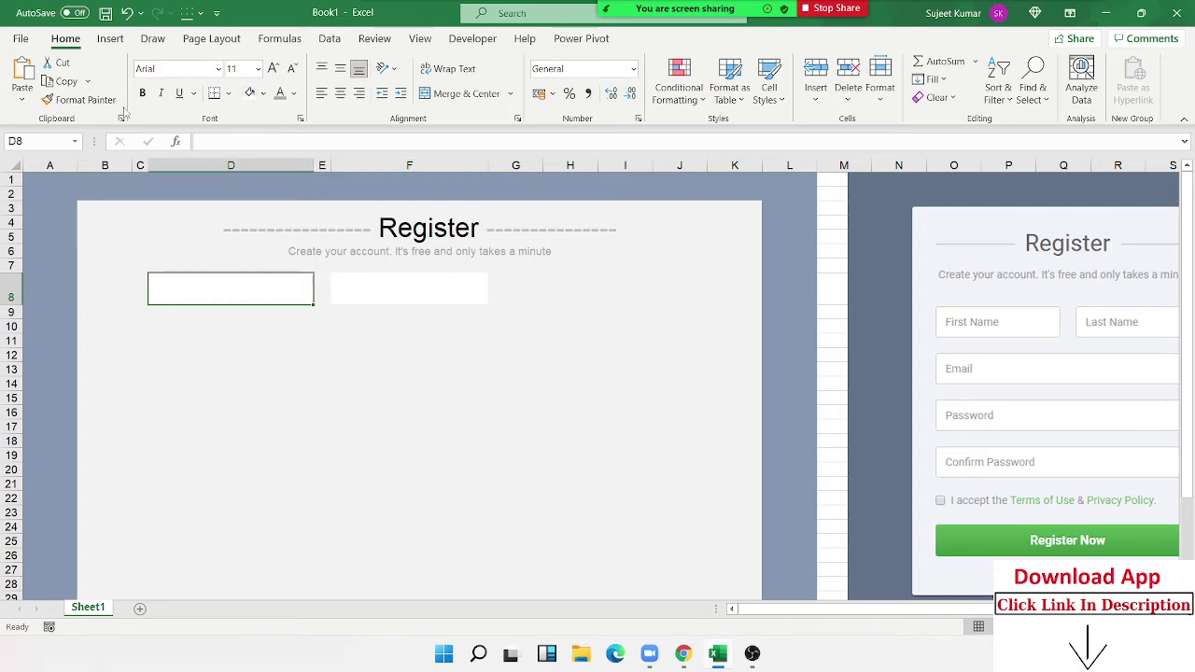
pyautogui.click(80, 100)
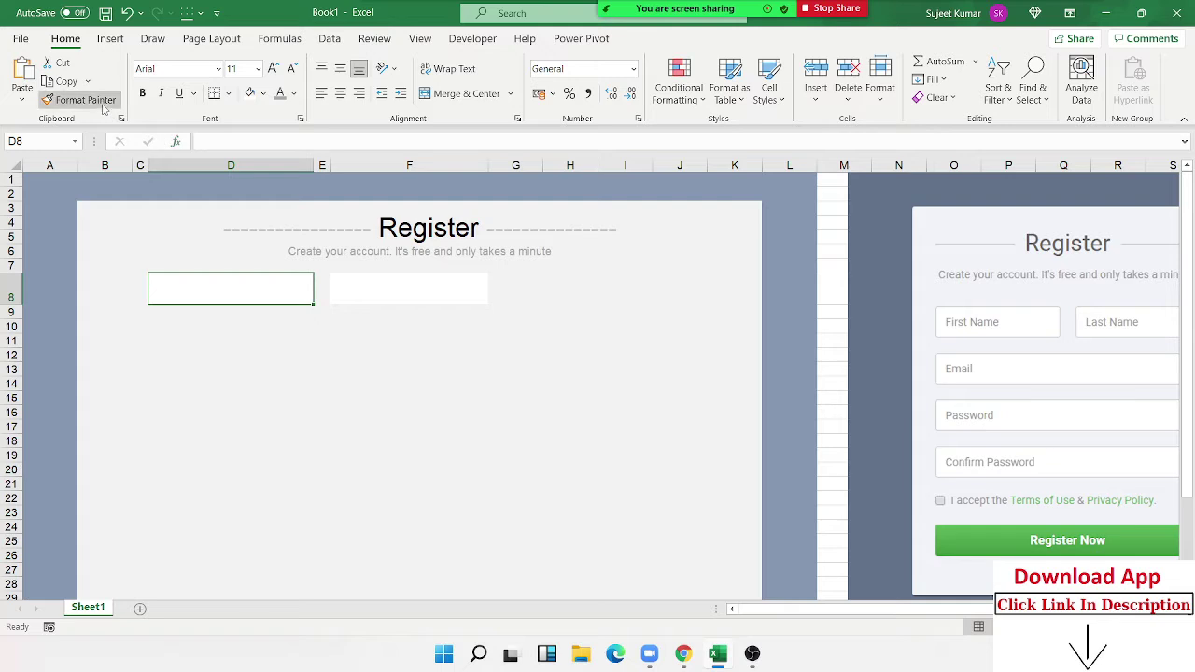
pyautogui.click(435, 289)
pyautogui.click(442, 339)
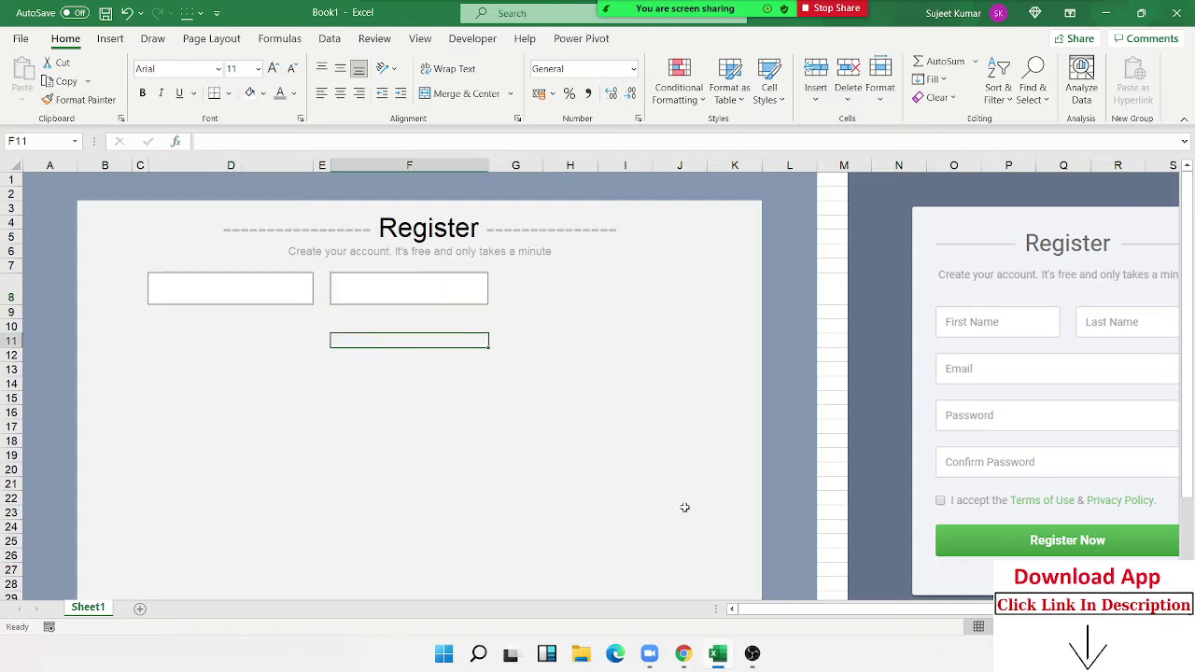
pyautogui.moveTo(847, 608); pyautogui.dragTo(793, 353)
pyautogui.click(169, 325)
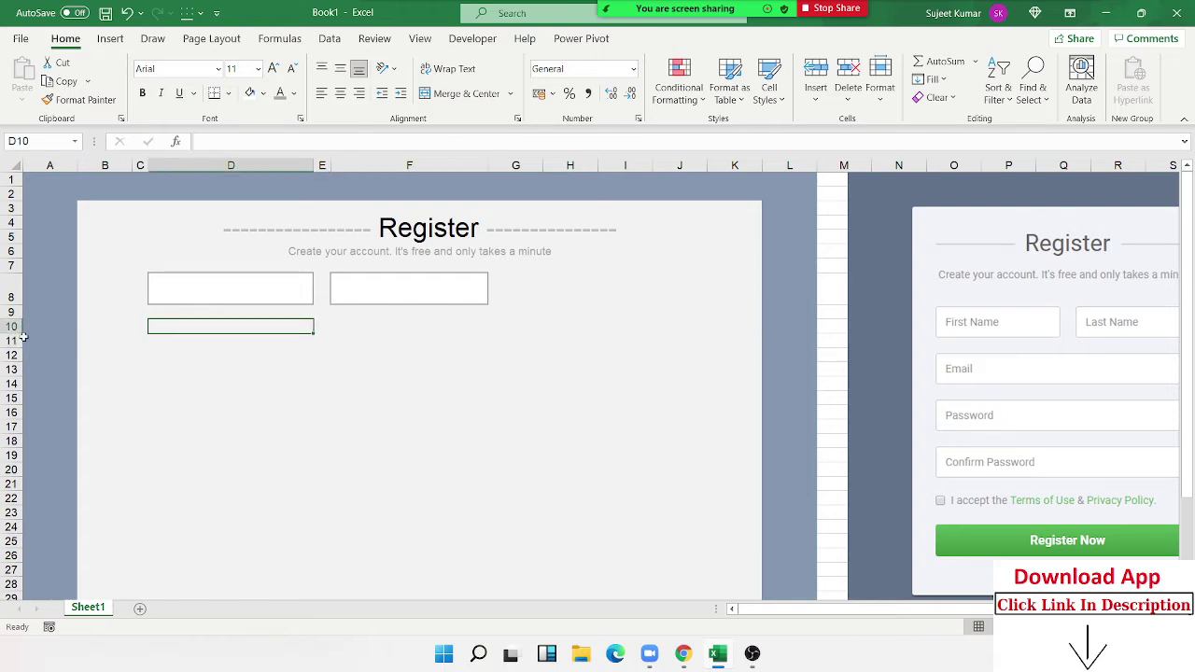
# Make row 10 taller and give D10:F10 a white fill
pyautogui.moveTo(10, 334); pyautogui.dragTo(10, 344)
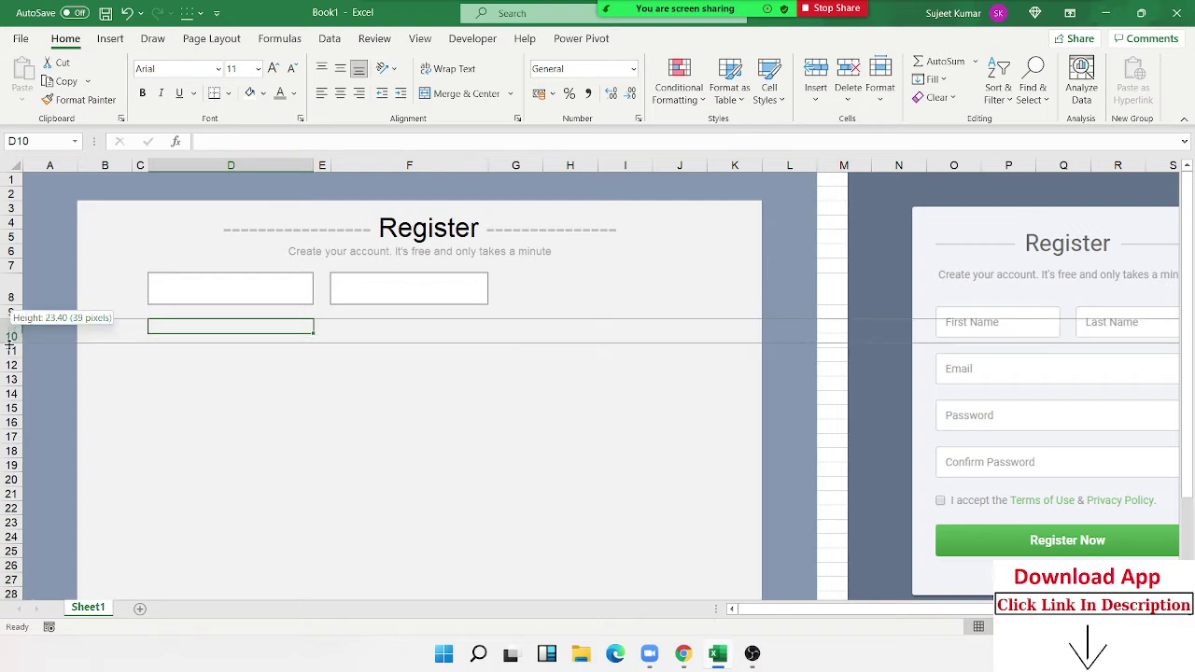
pyautogui.moveTo(8, 344); pyautogui.dragTo(9, 346)
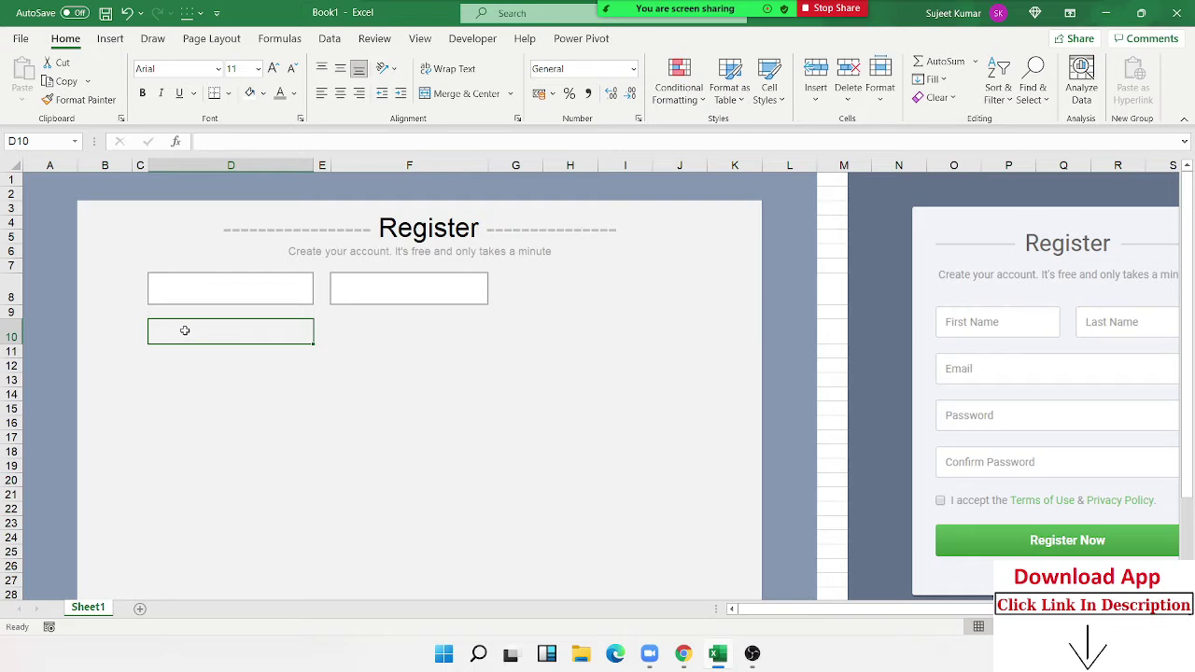
pyautogui.moveTo(185, 331); pyautogui.dragTo(364, 335)
pyautogui.click(249, 92)
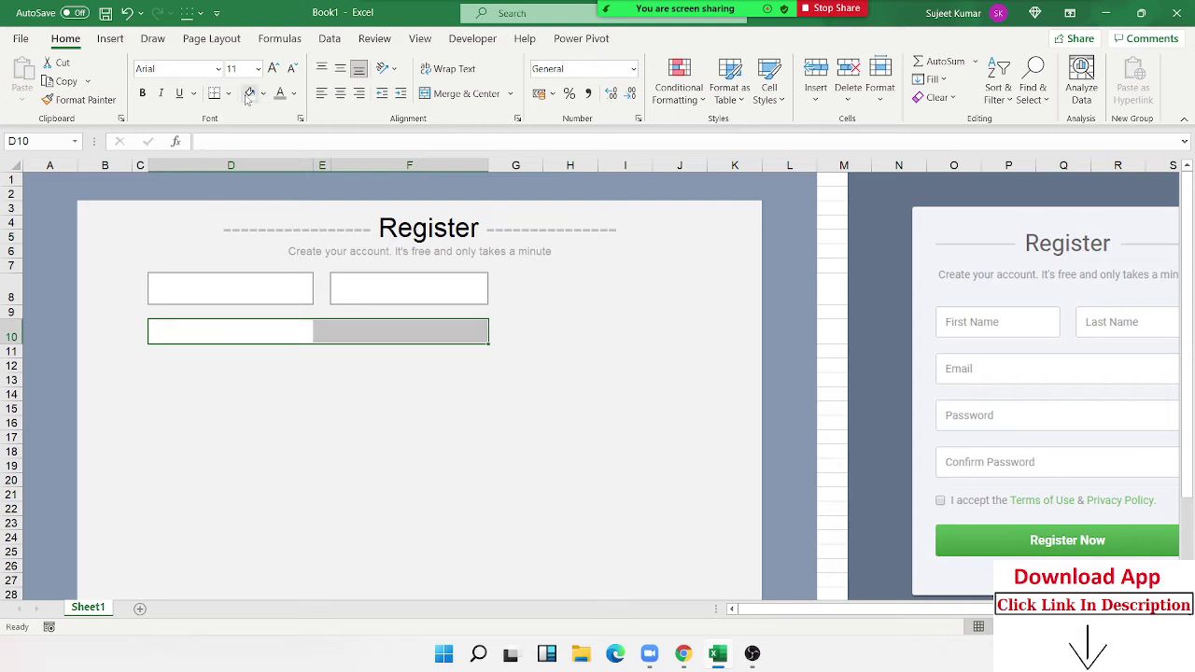
# Put a thicker grey outline border around D10:F10 through Format Cells
pyautogui.rightClick(259, 333)
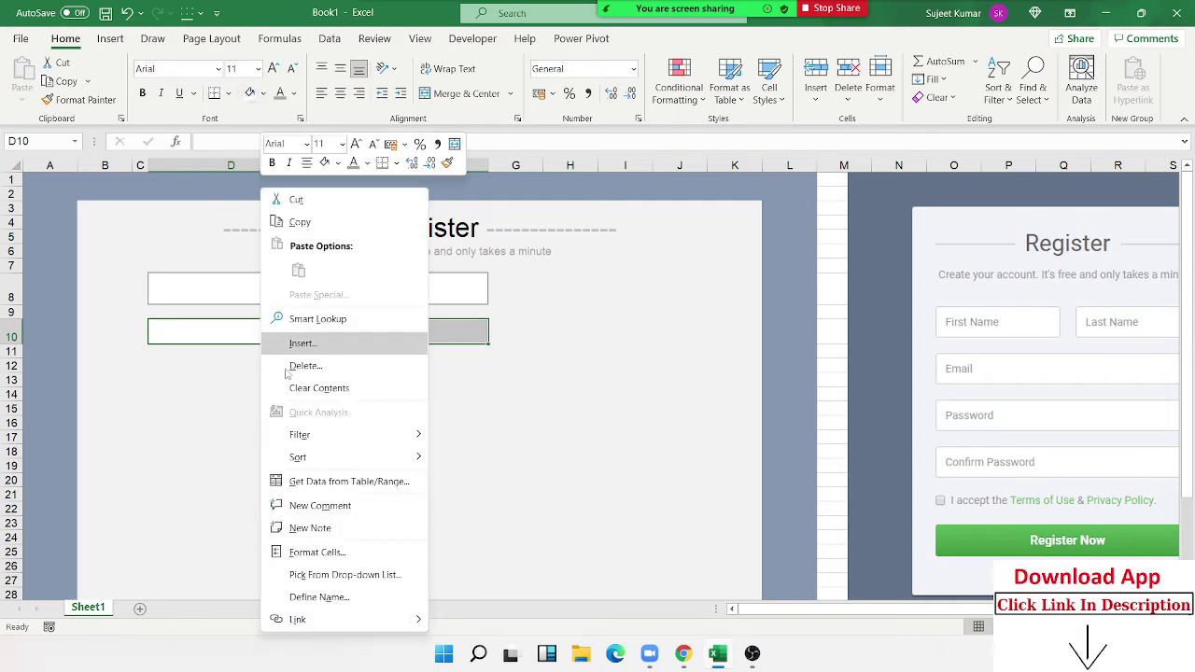
pyautogui.click(276, 543)
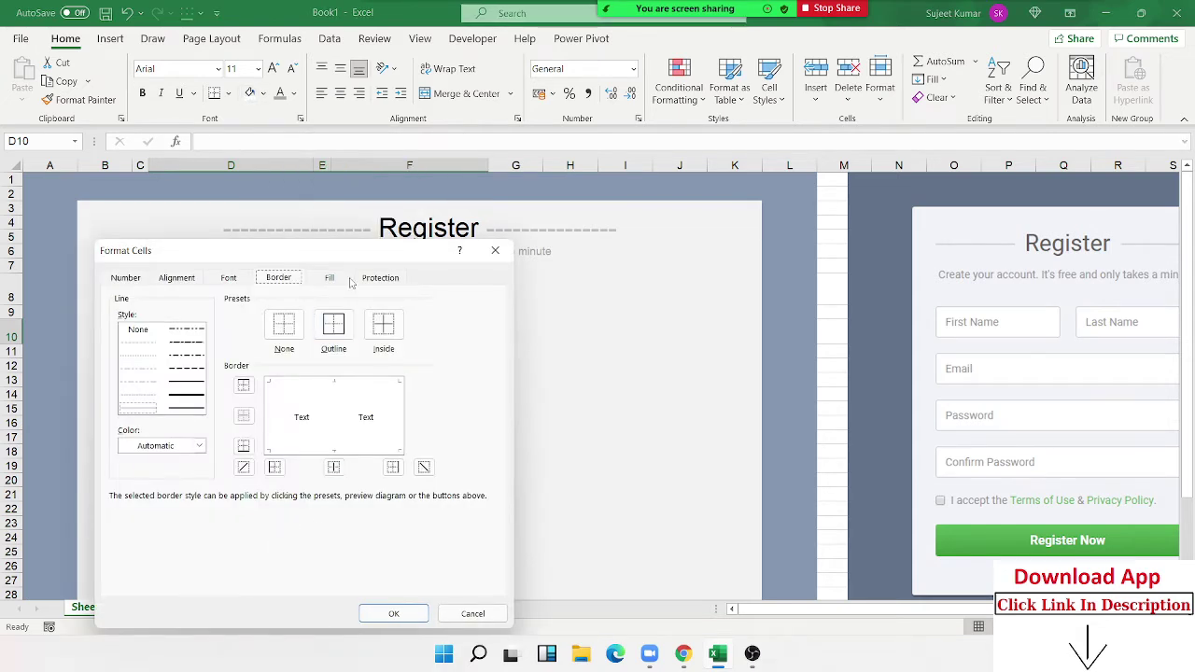
pyautogui.moveTo(333, 231); pyautogui.dragTo(672, 226)
pyautogui.click(653, 285)
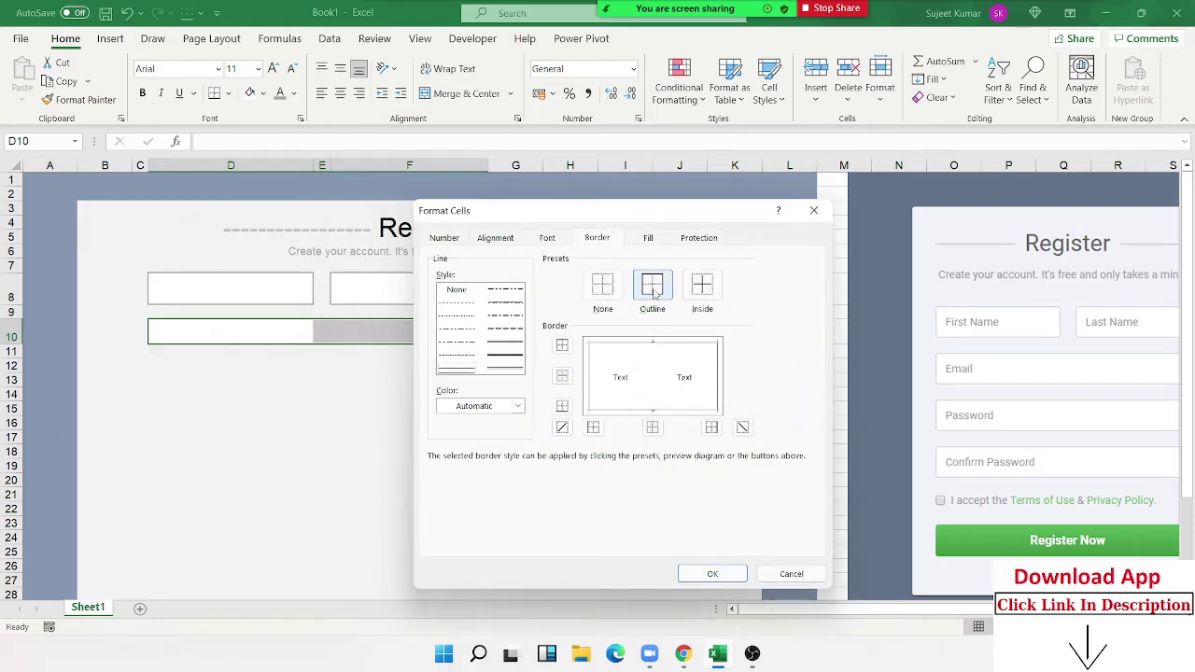
pyautogui.click(517, 405)
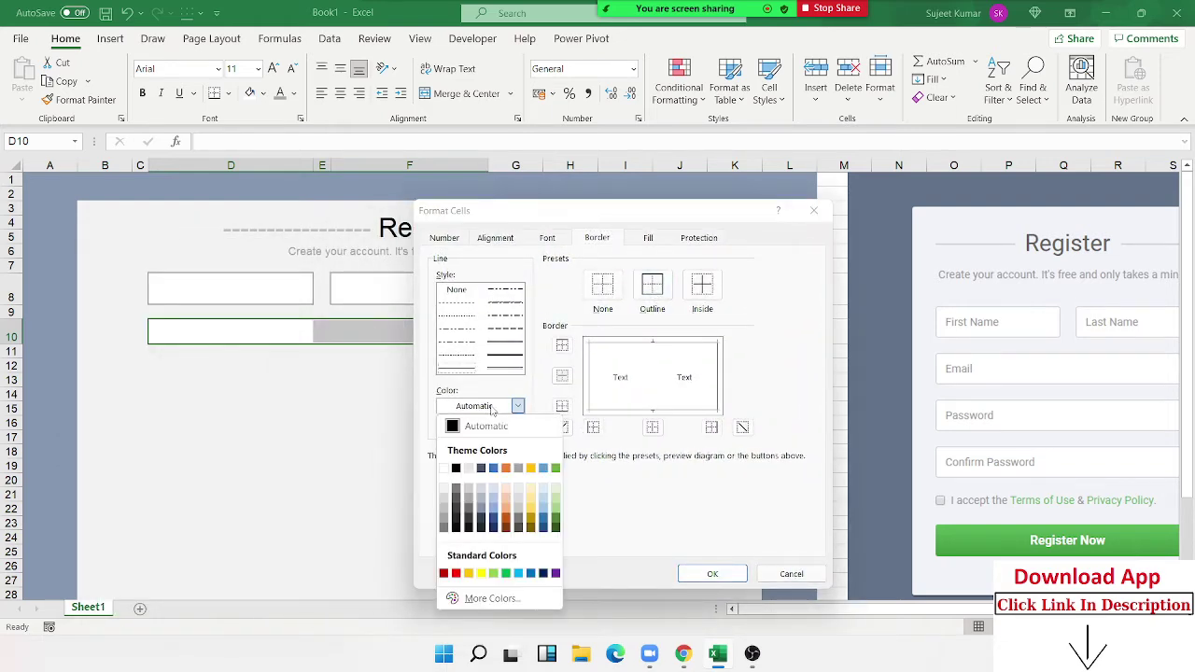
pyautogui.click(445, 518)
pyautogui.click(509, 347)
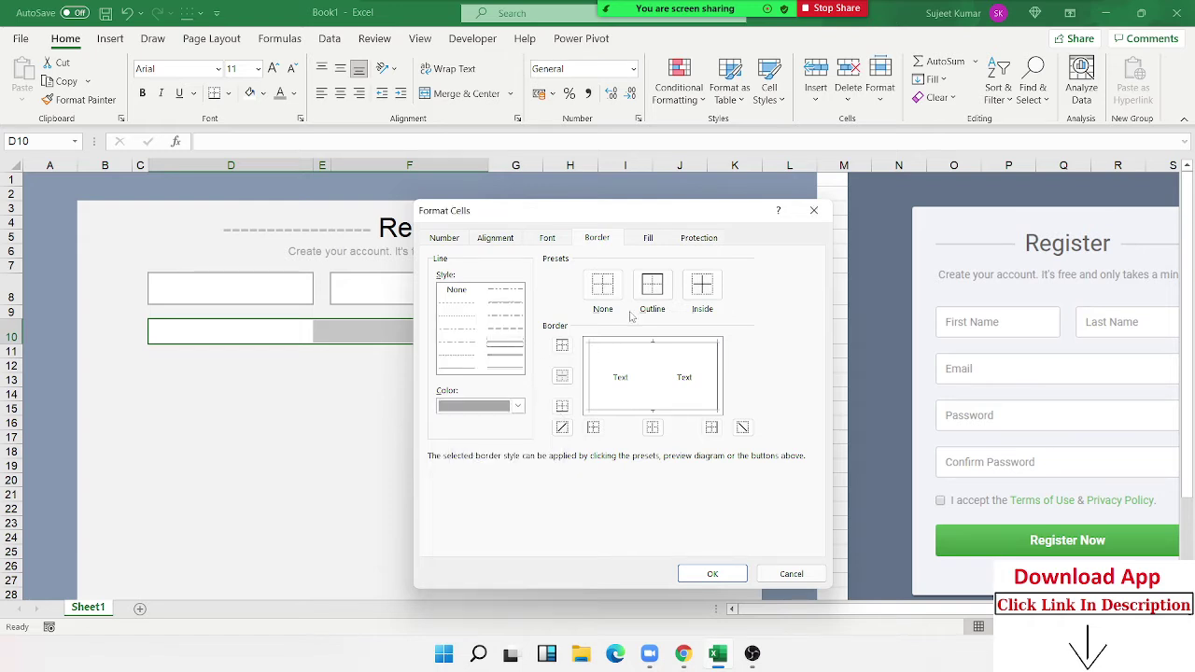
pyautogui.click(652, 285)
pyautogui.click(712, 573)
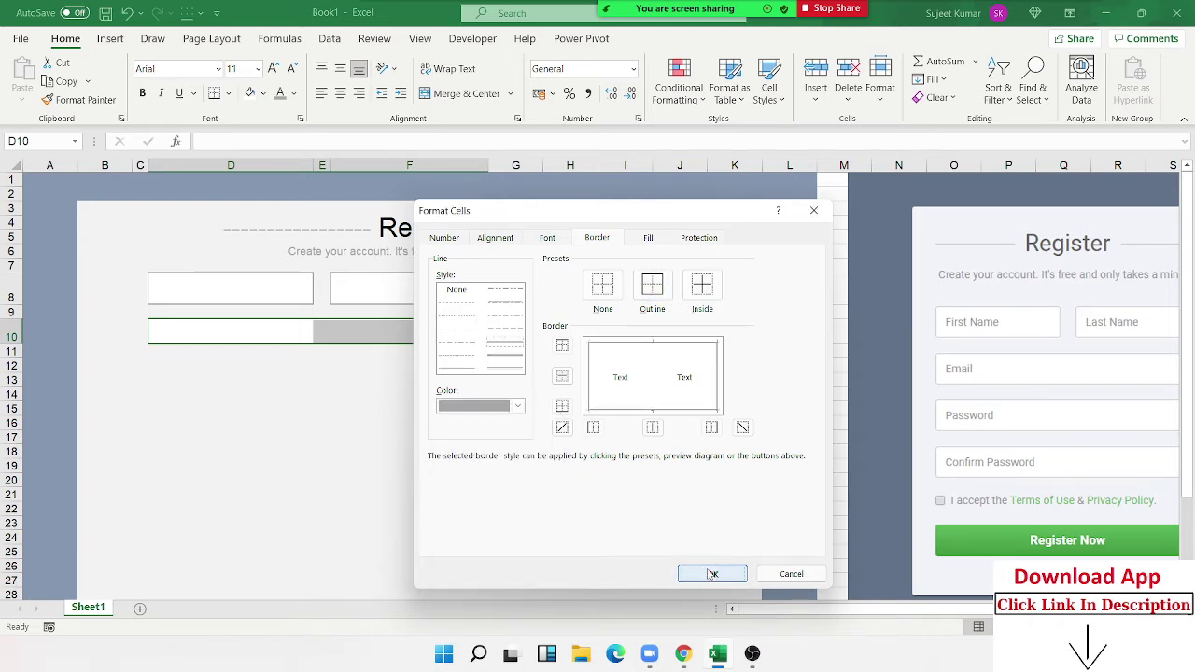
pyautogui.click(492, 481)
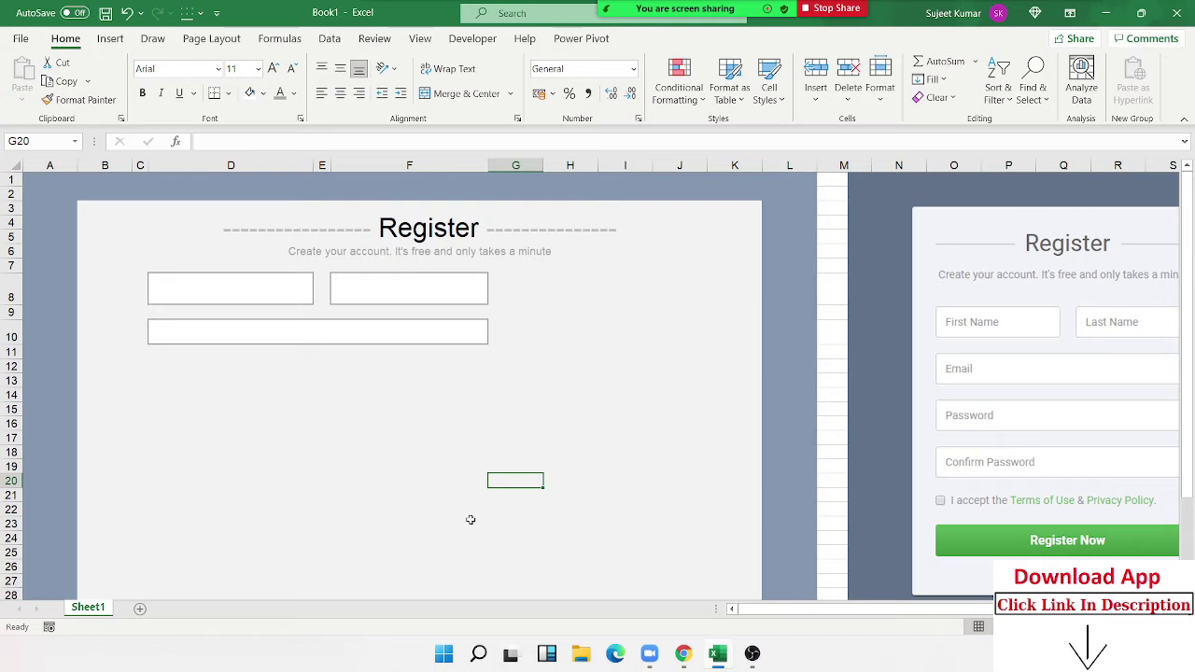
# Make row 12 taller and copy row 10's box format onto D12:F12
pyautogui.moveTo(809, 609); pyautogui.dragTo(809, 609)
pyautogui.click(11, 366)
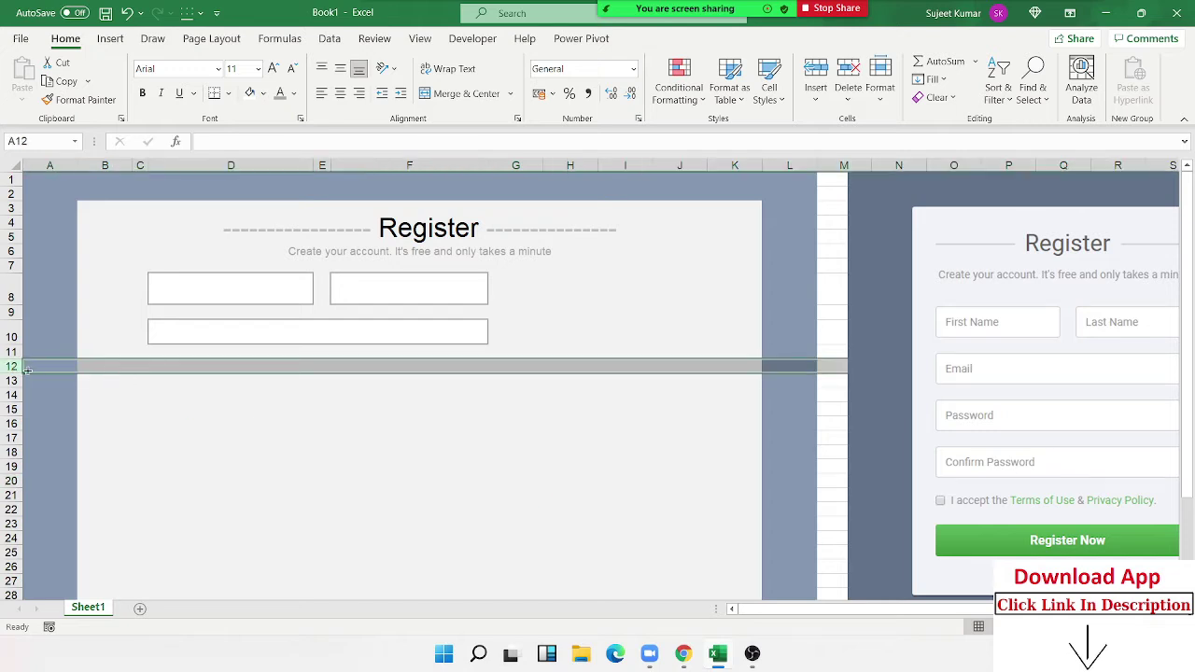
pyautogui.moveTo(17, 371); pyautogui.dragTo(11, 389)
pyautogui.moveTo(173, 365); pyautogui.dragTo(426, 377)
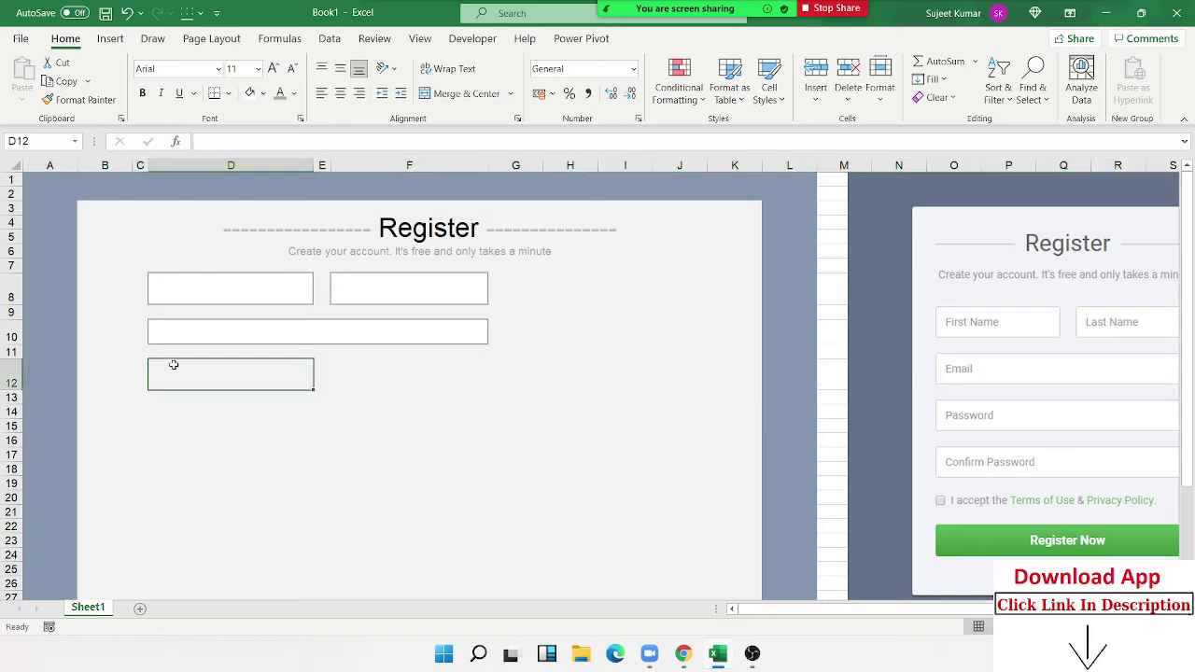
pyautogui.moveTo(256, 343); pyautogui.dragTo(410, 337)
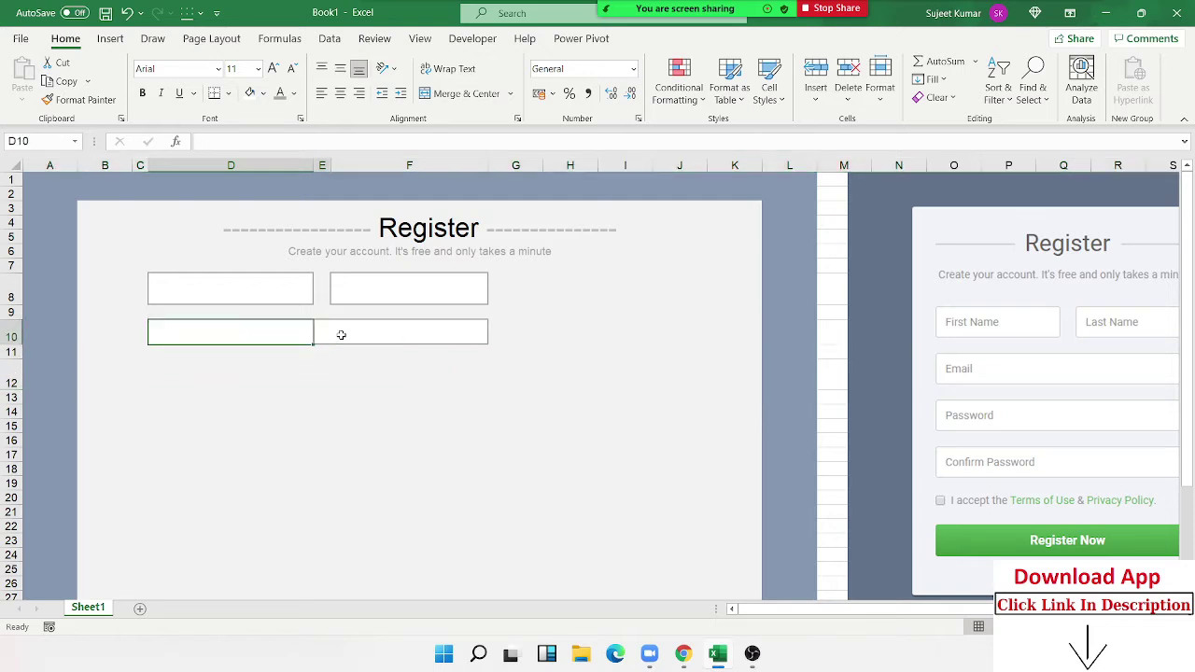
pyautogui.click(80, 99)
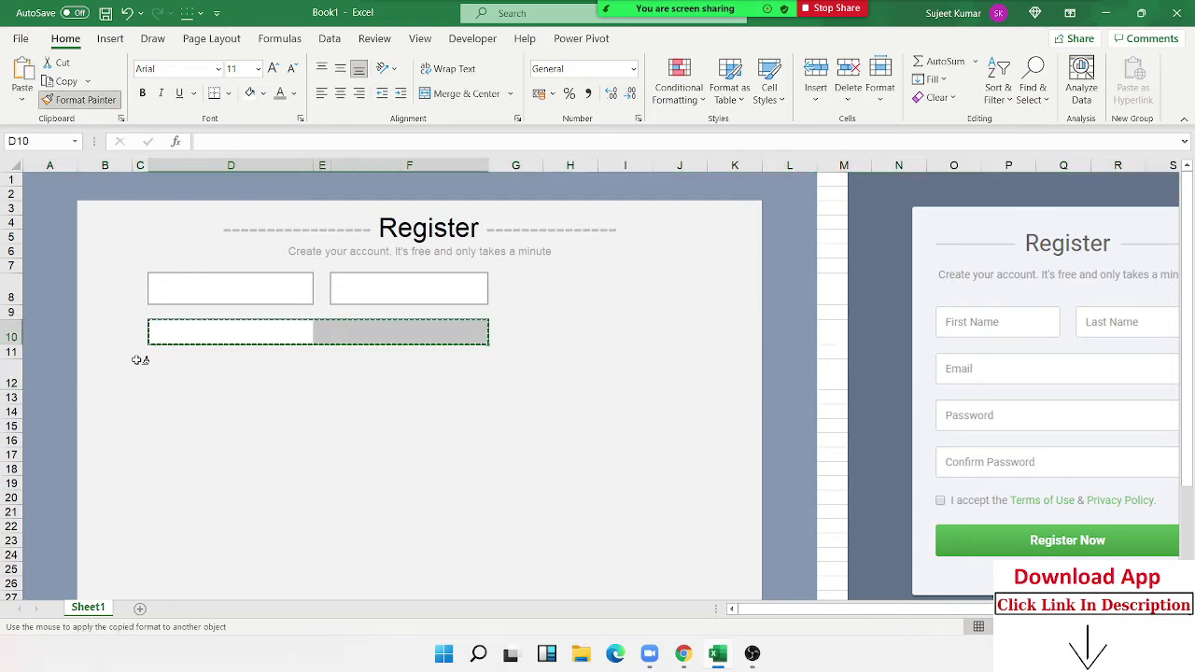
pyautogui.click(164, 374)
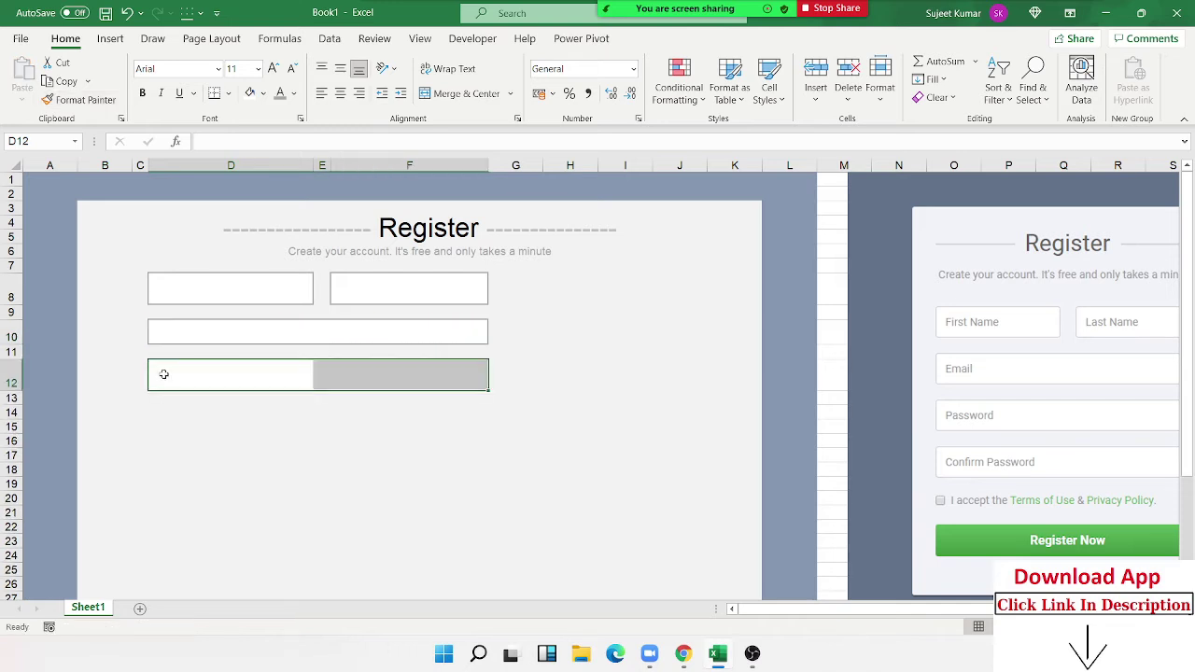
pyautogui.click(240, 425)
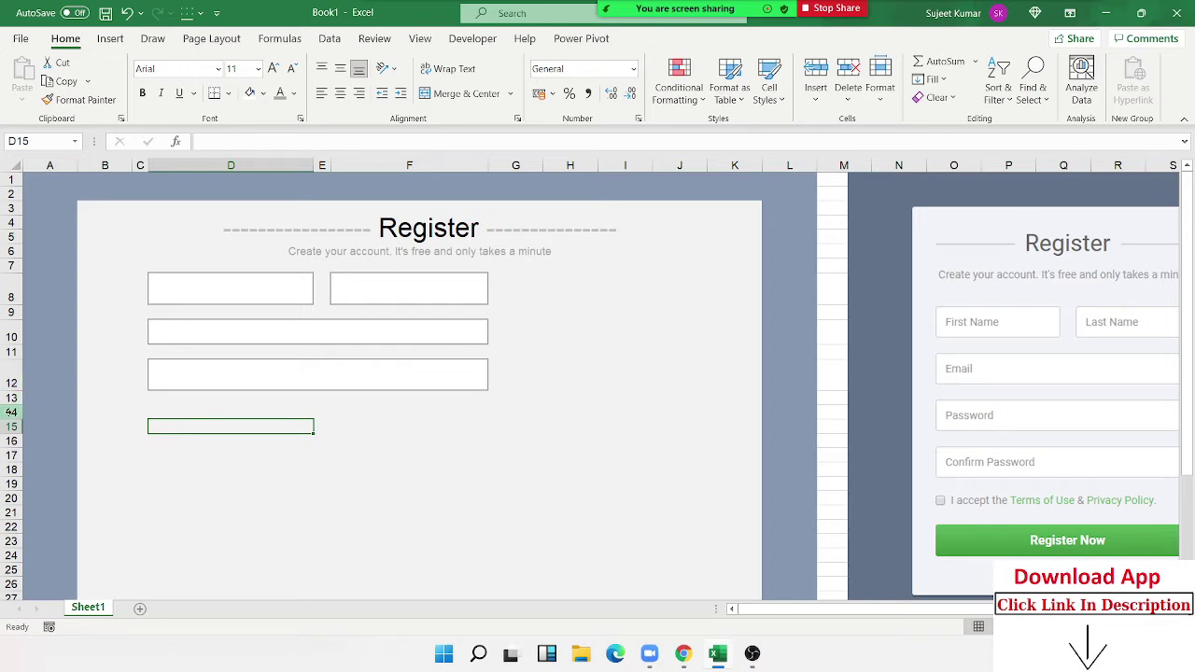
# Copy the box format onto D14:F14, heighten row 14, and narrow column D to 24.70
pyautogui.click(166, 375)
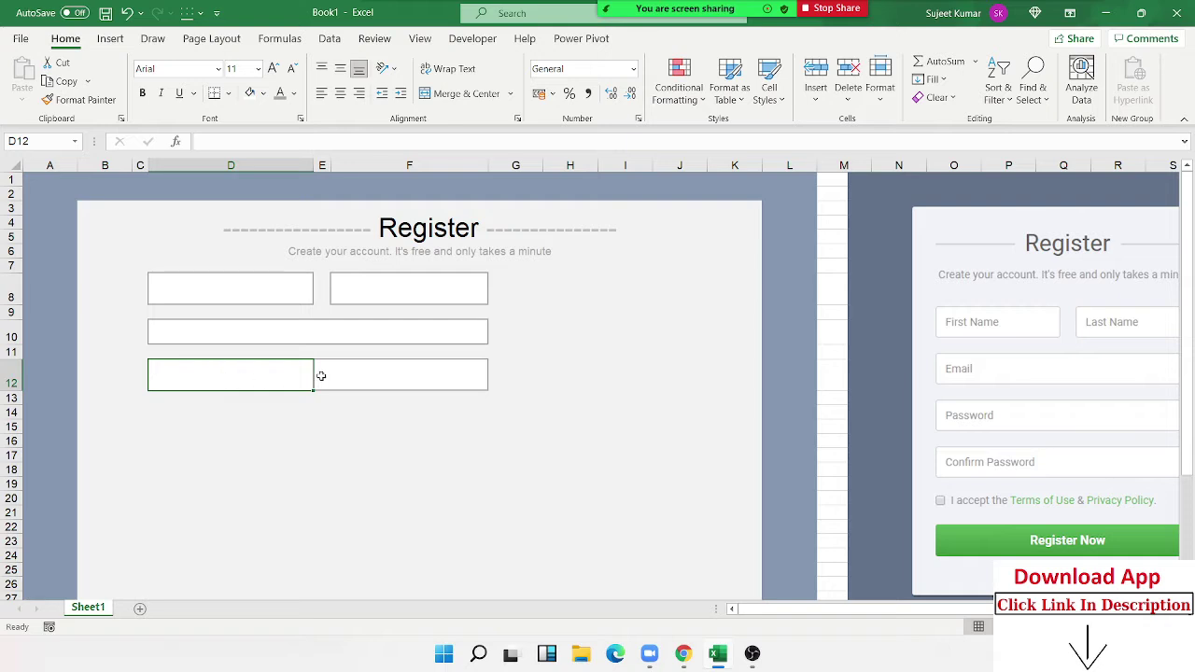
pyautogui.moveTo(320, 376); pyautogui.dragTo(333, 368)
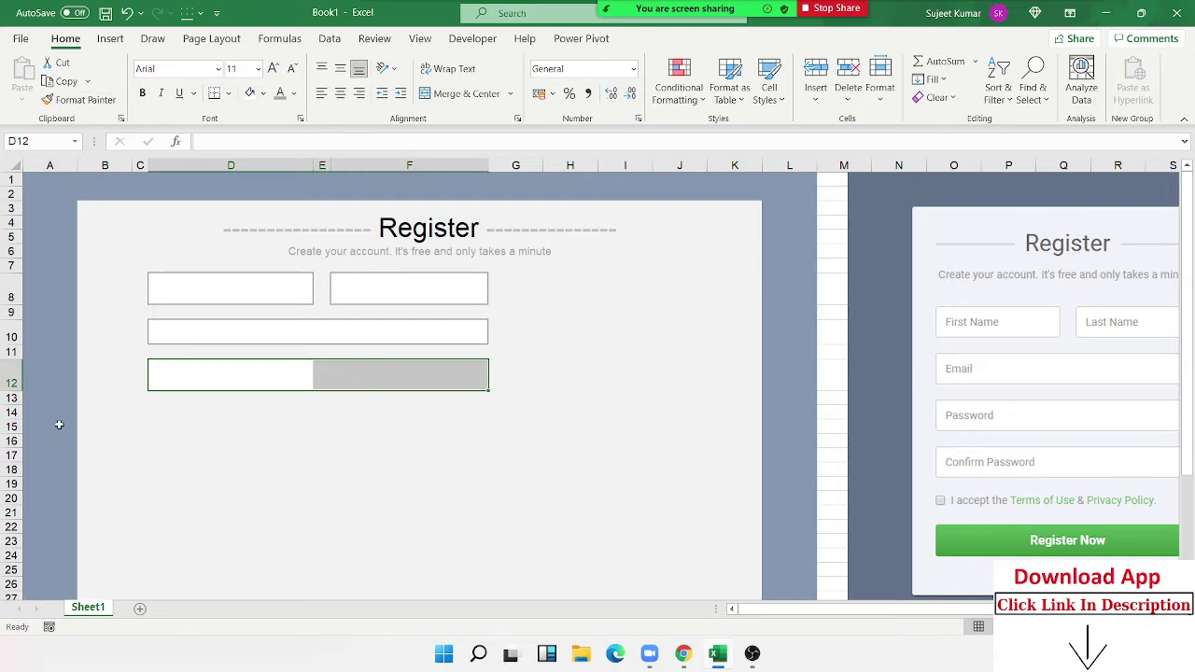
pyautogui.click(82, 99)
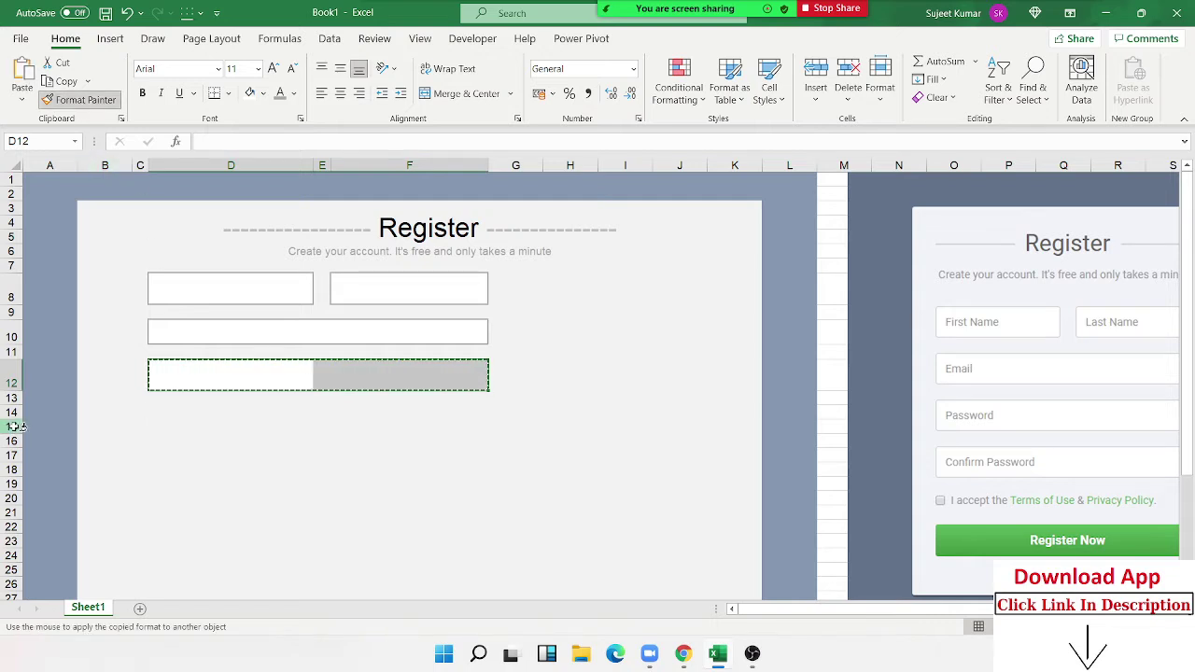
pyautogui.click(152, 413)
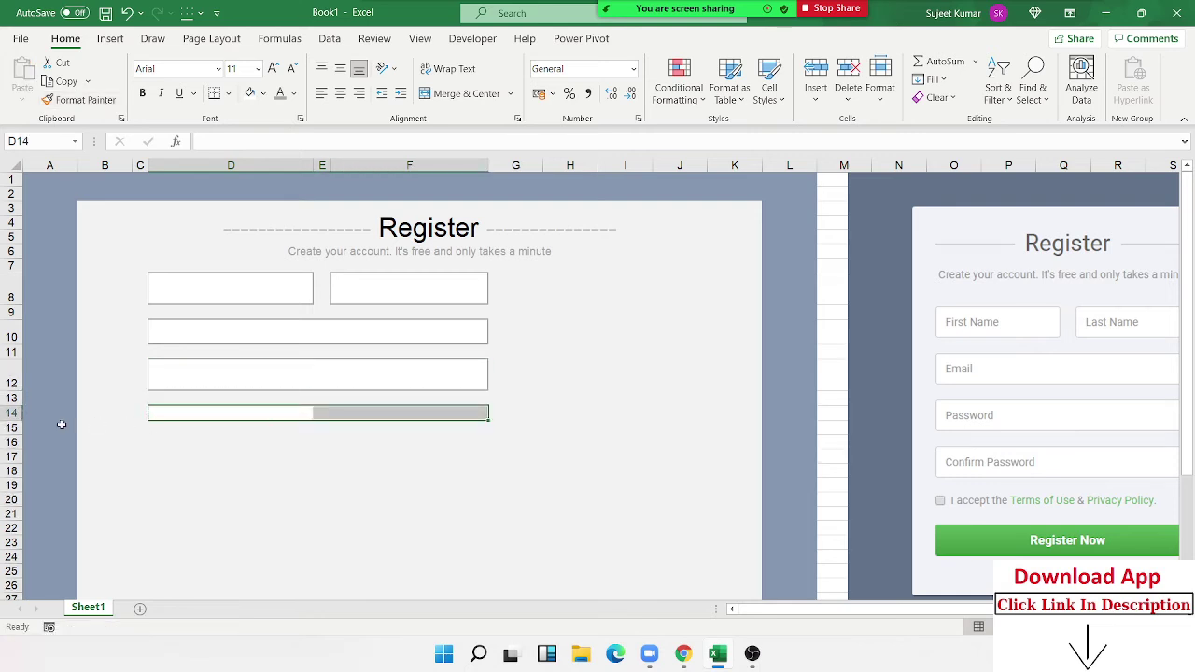
pyautogui.moveTo(17, 420); pyautogui.dragTo(17, 437)
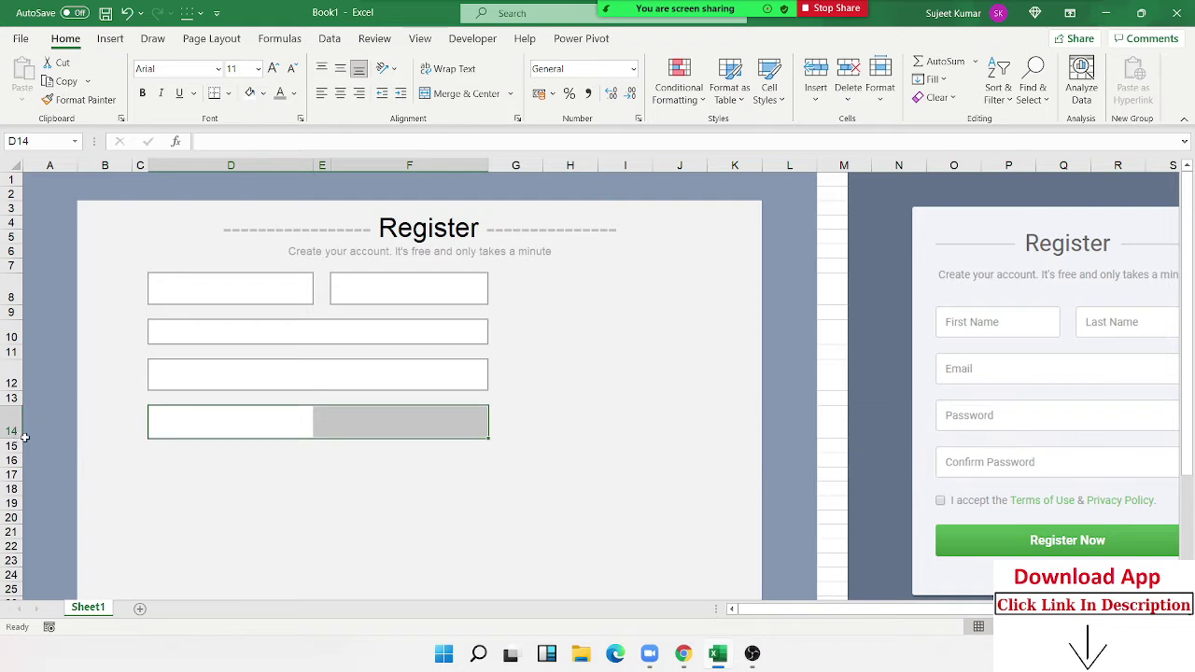
pyautogui.click(234, 486)
pyautogui.click(280, 419)
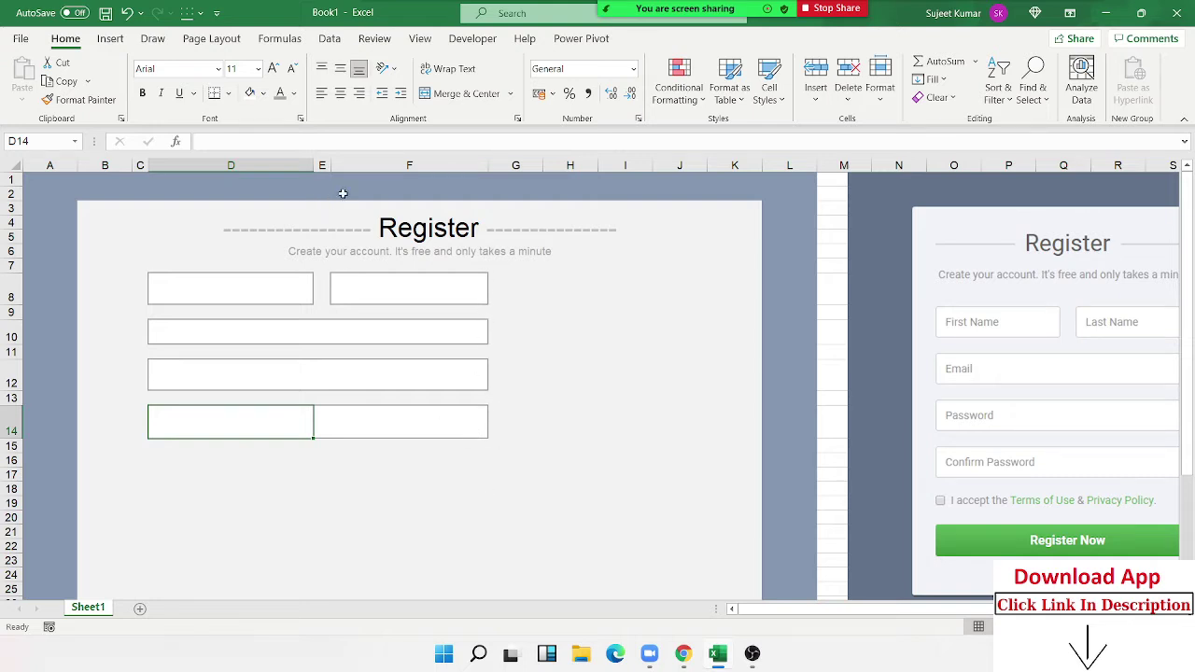
pyautogui.moveTo(313, 167); pyautogui.dragTo(308, 168)
# Draw a Form Controls check box from the Developer tab below the third input box
pyautogui.click(578, 425)
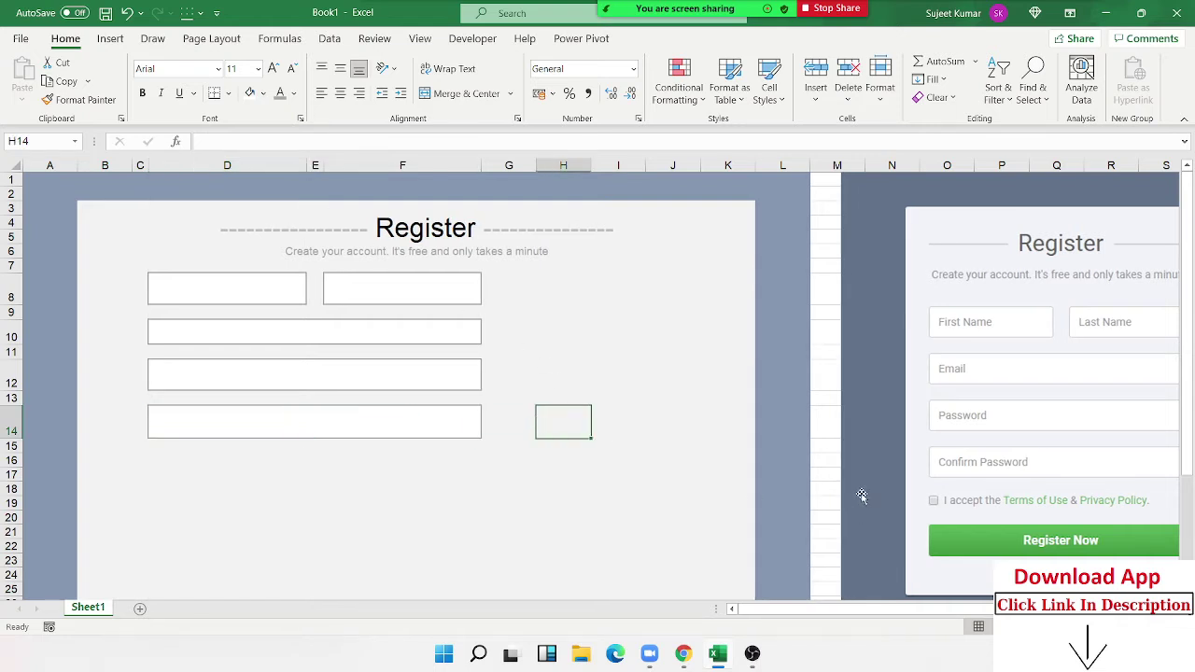
pyautogui.scroll(-3, 555, 488)
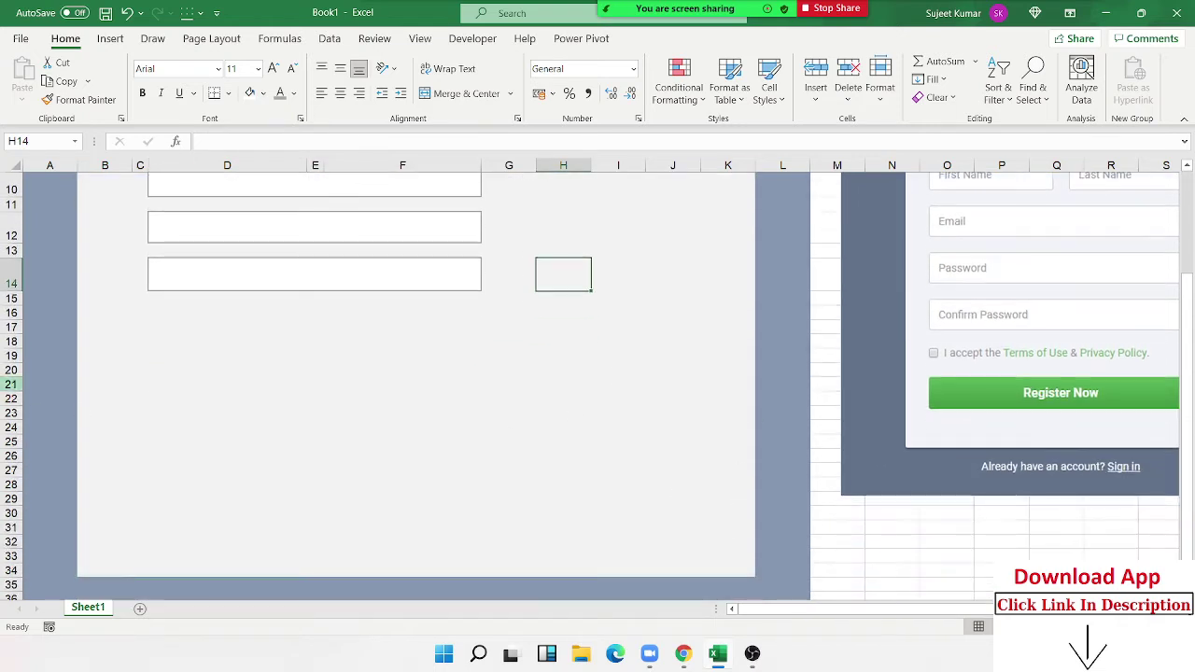
pyautogui.click(161, 324)
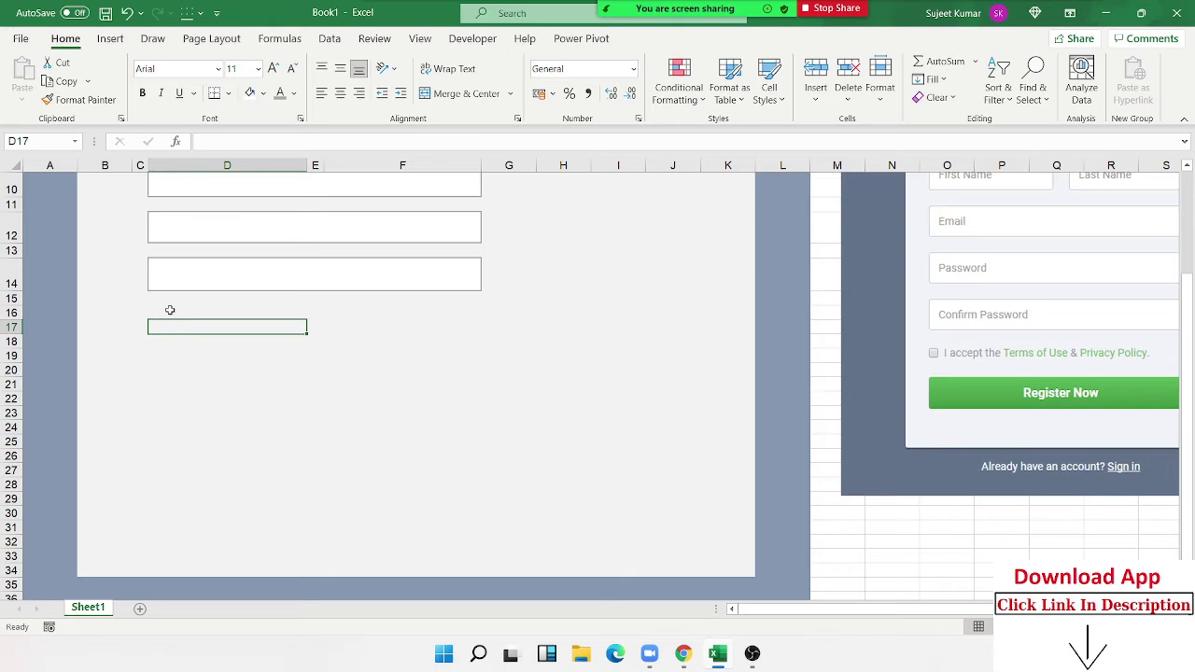
pyautogui.click(167, 314)
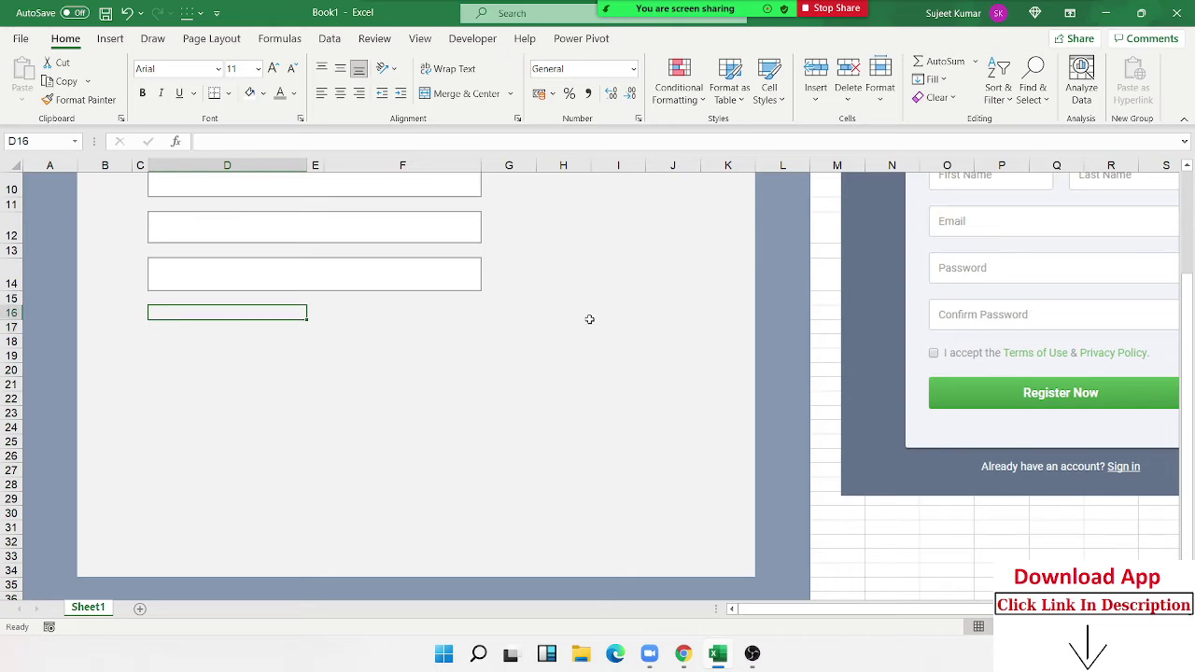
pyautogui.click(472, 38)
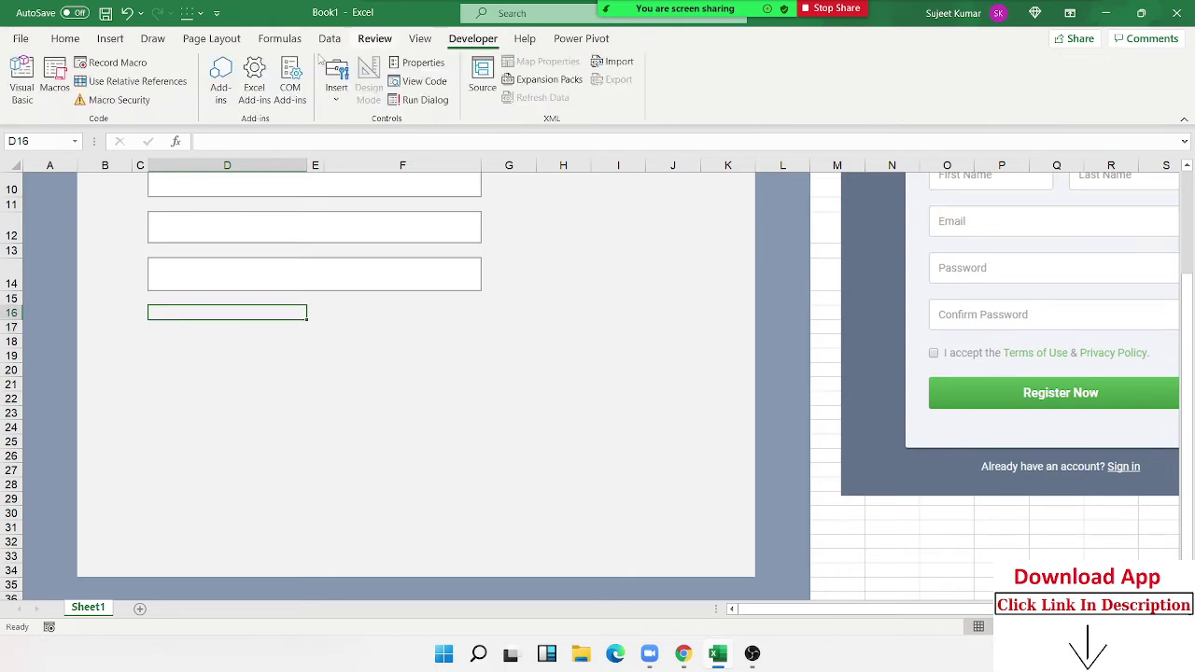
pyautogui.click(337, 101)
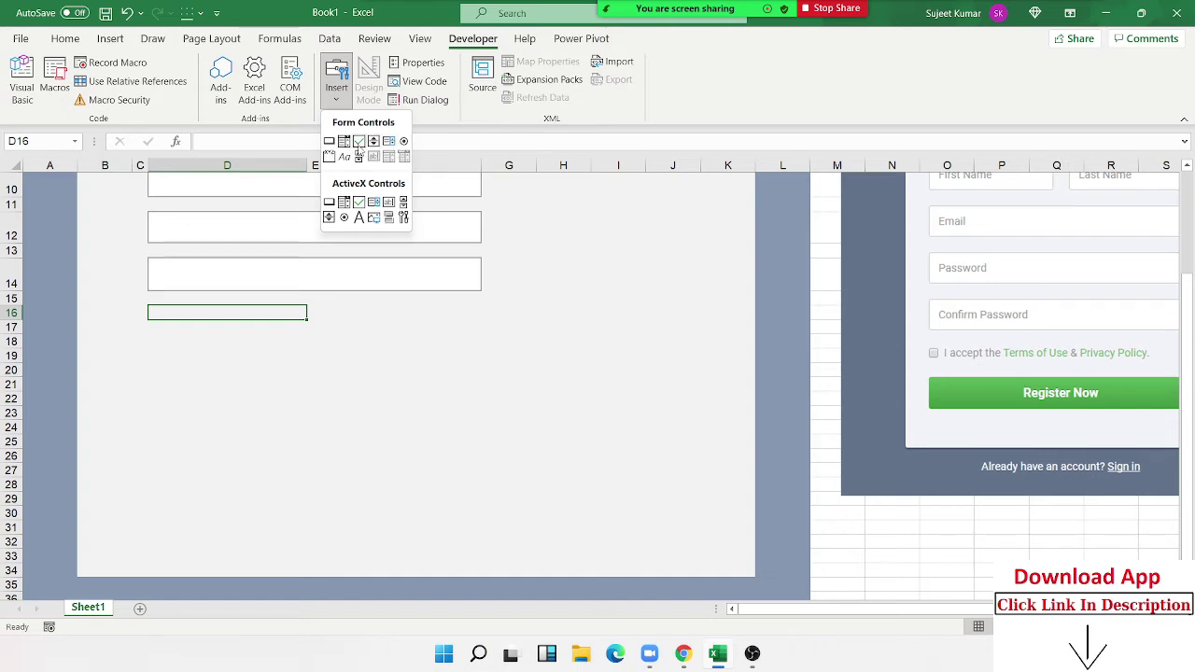
pyautogui.click(359, 143)
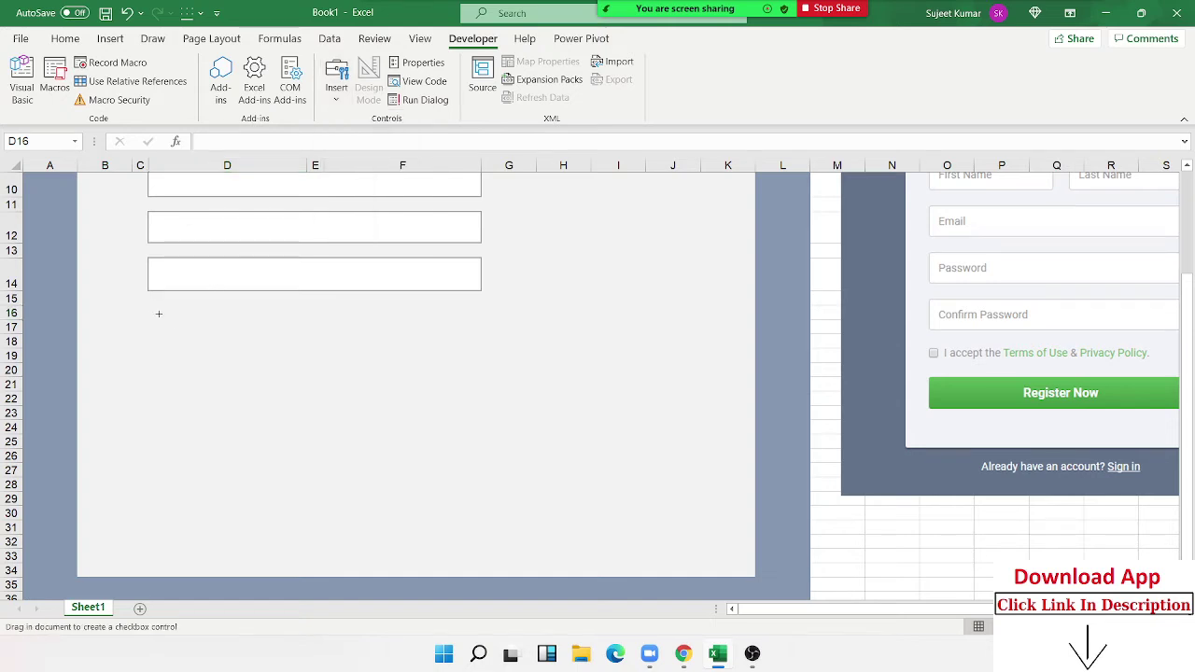
pyautogui.moveTo(153, 309); pyautogui.dragTo(475, 339)
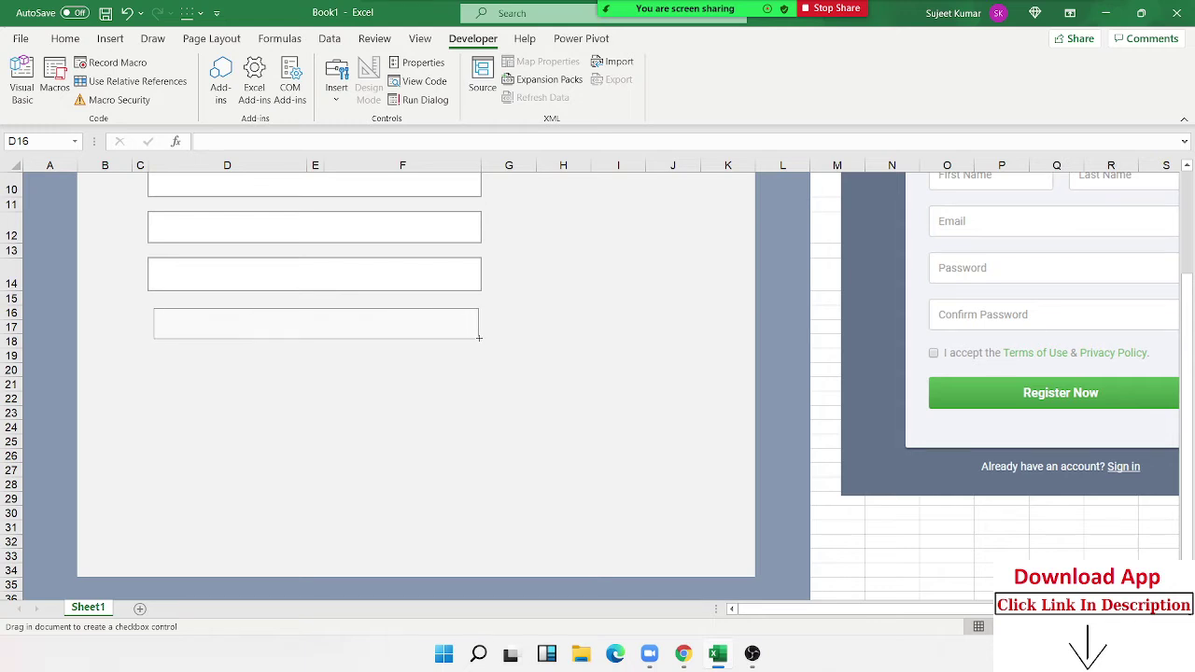
pyautogui.moveTo(475, 339); pyautogui.dragTo(191, 330)
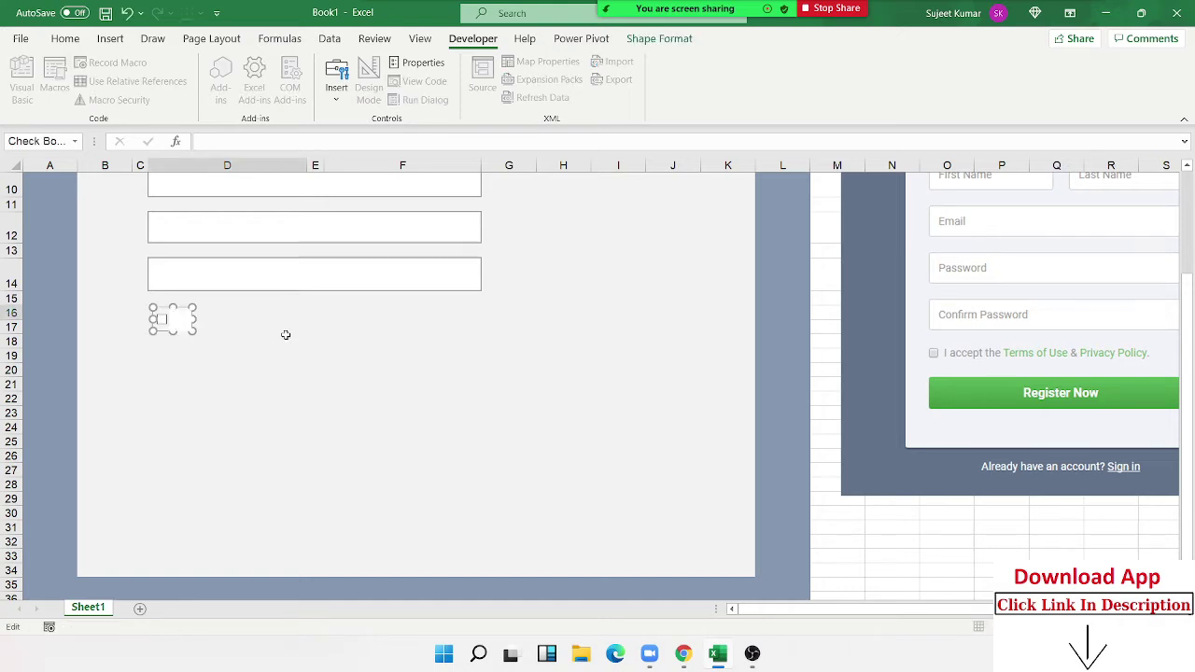
# Clear the check box's label and test ticking and unticking it
pyautogui.click(280, 342)
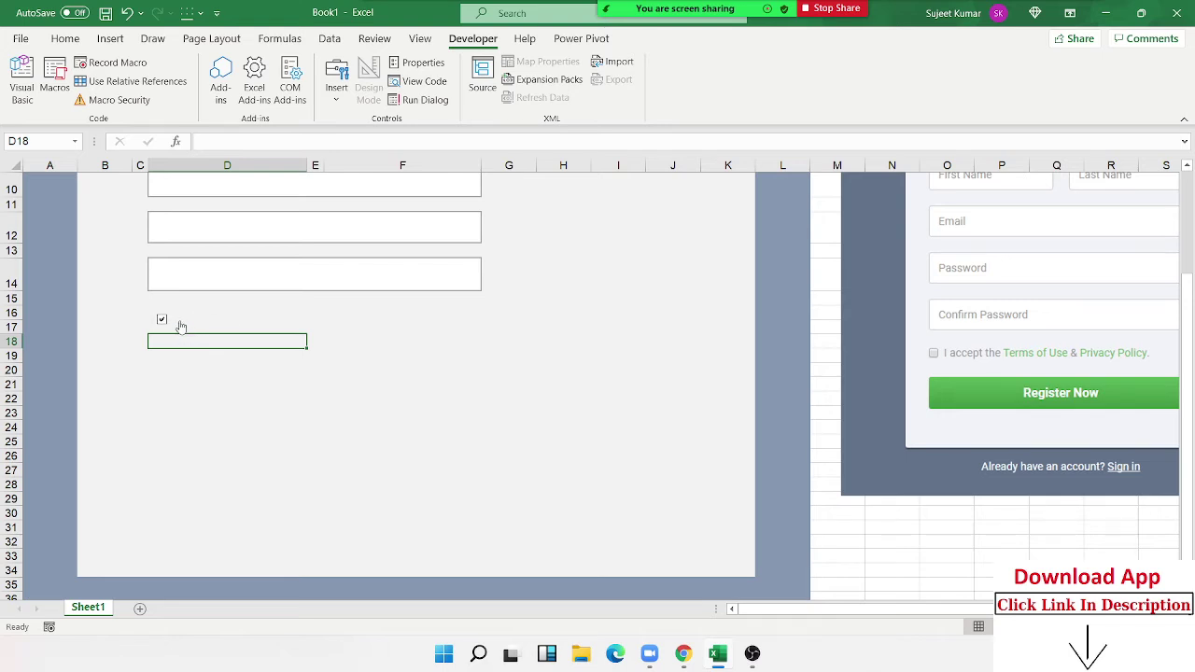
pyautogui.click(180, 327)
pyautogui.click(193, 371)
pyautogui.click(219, 317)
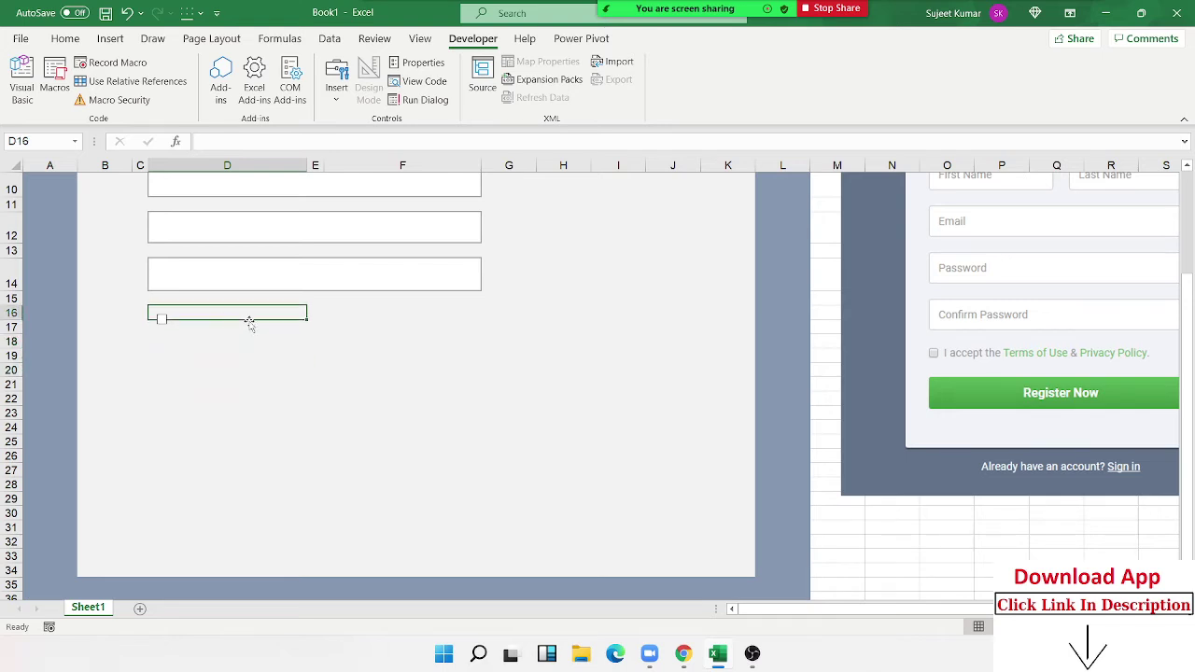
pyautogui.click(249, 324)
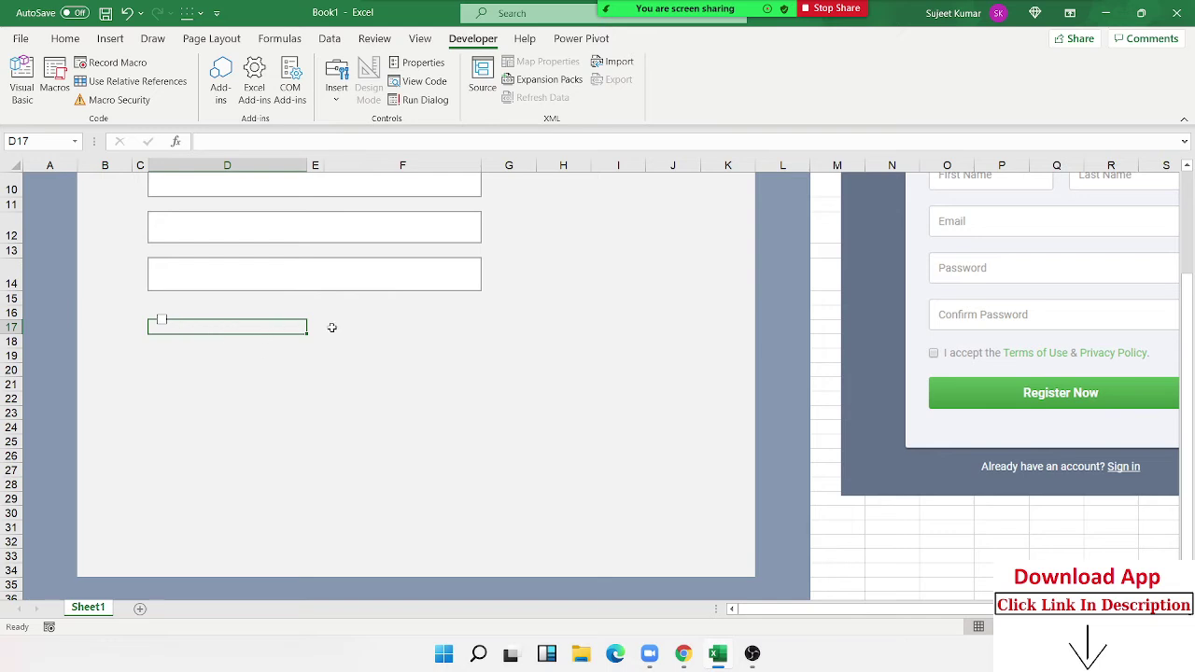
# Enter 'I accept the Terms of use & Privacy Policy' in cell D17
pyautogui.write('I accept')
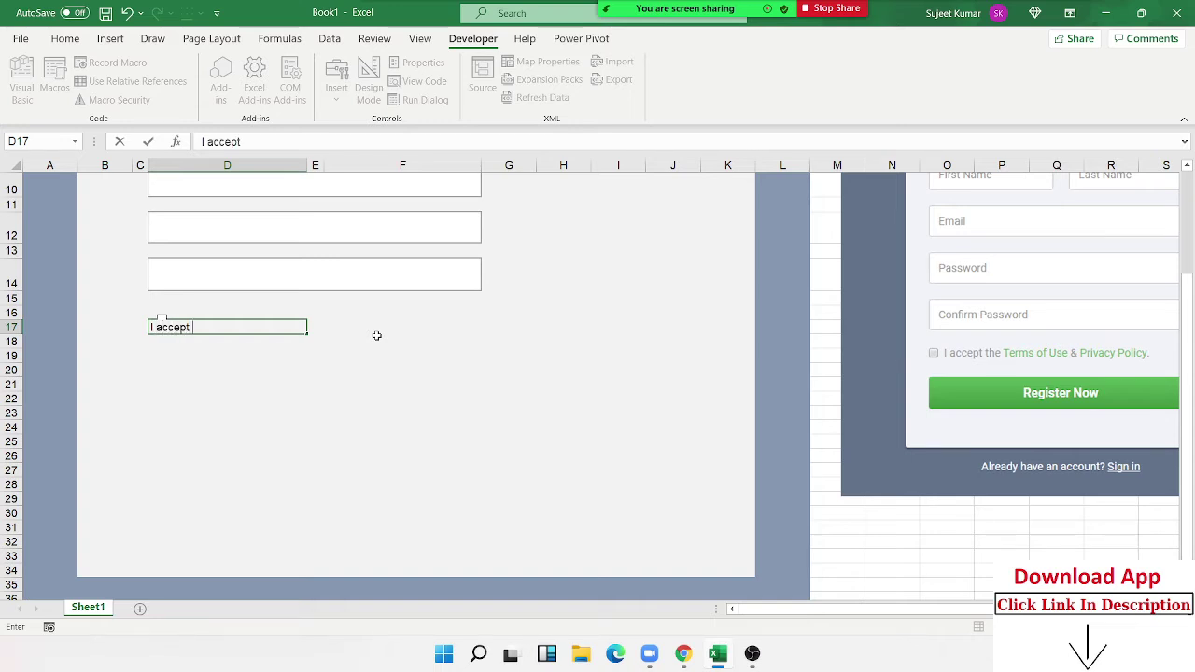
pyautogui.write('he Terms')
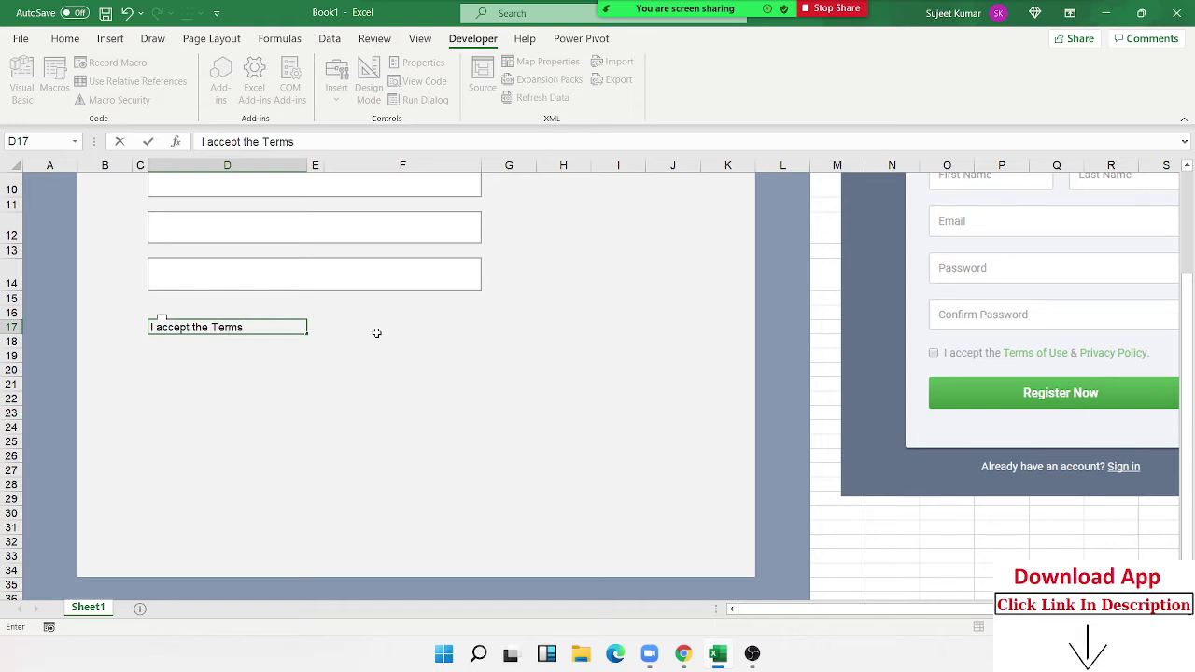
pyautogui.write('uses')
pyautogui.write('& Priva')
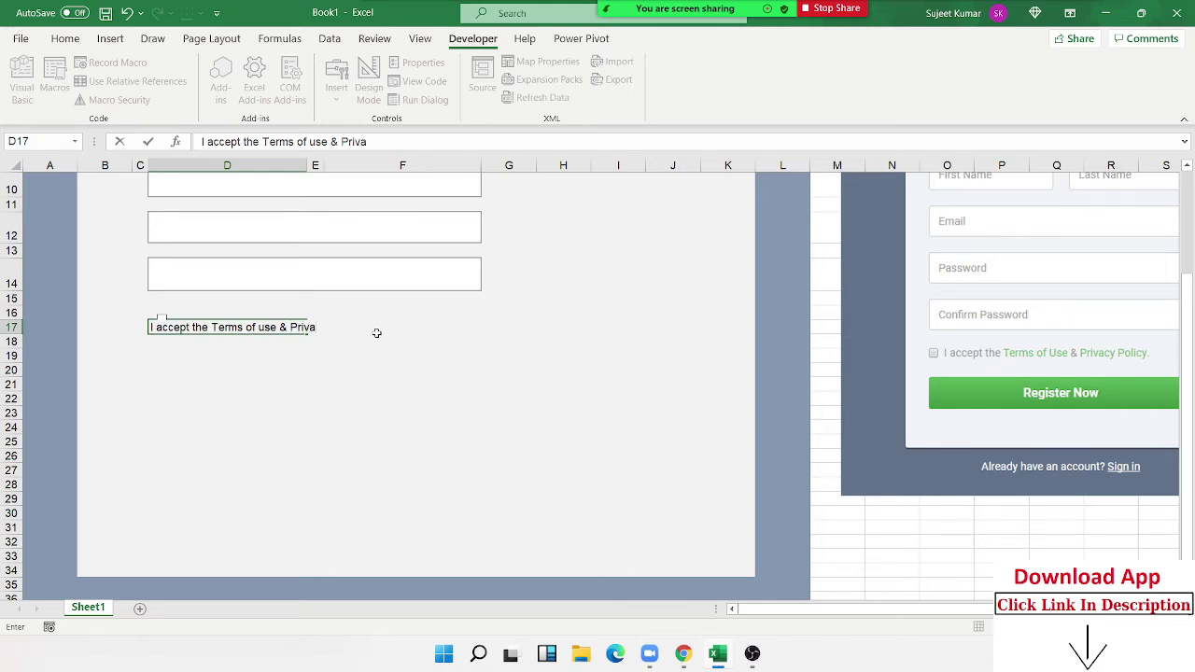
pyautogui.write('y Polic')
pyautogui.write('y')
pyautogui.press('Return')
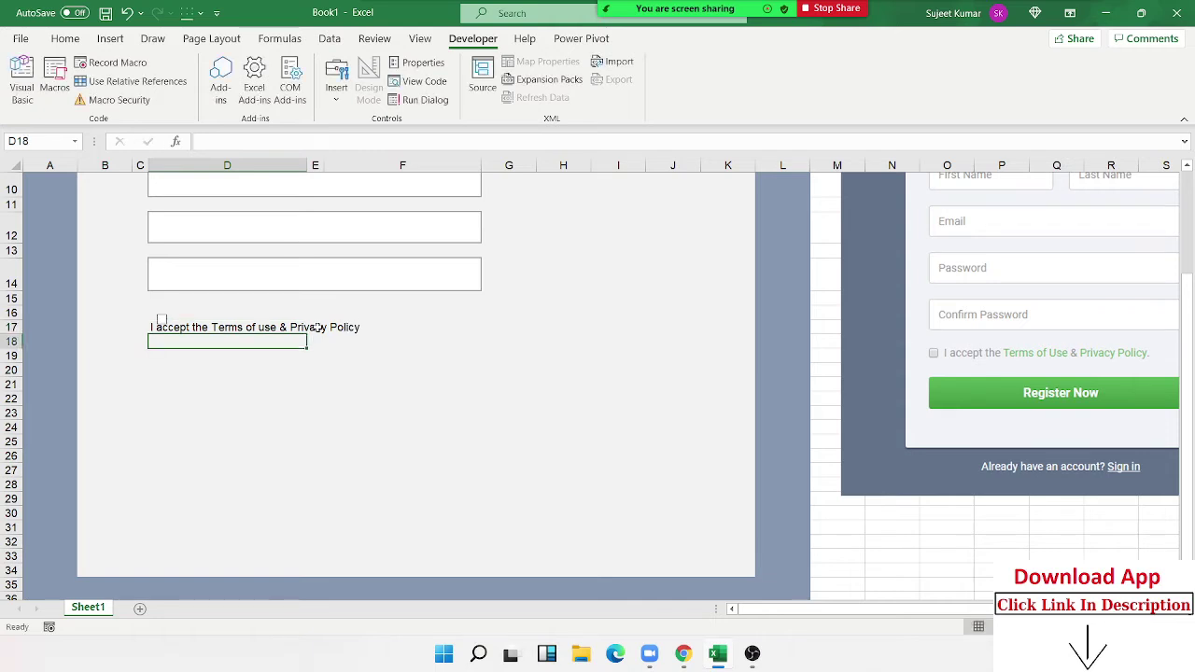
pyautogui.click(221, 324)
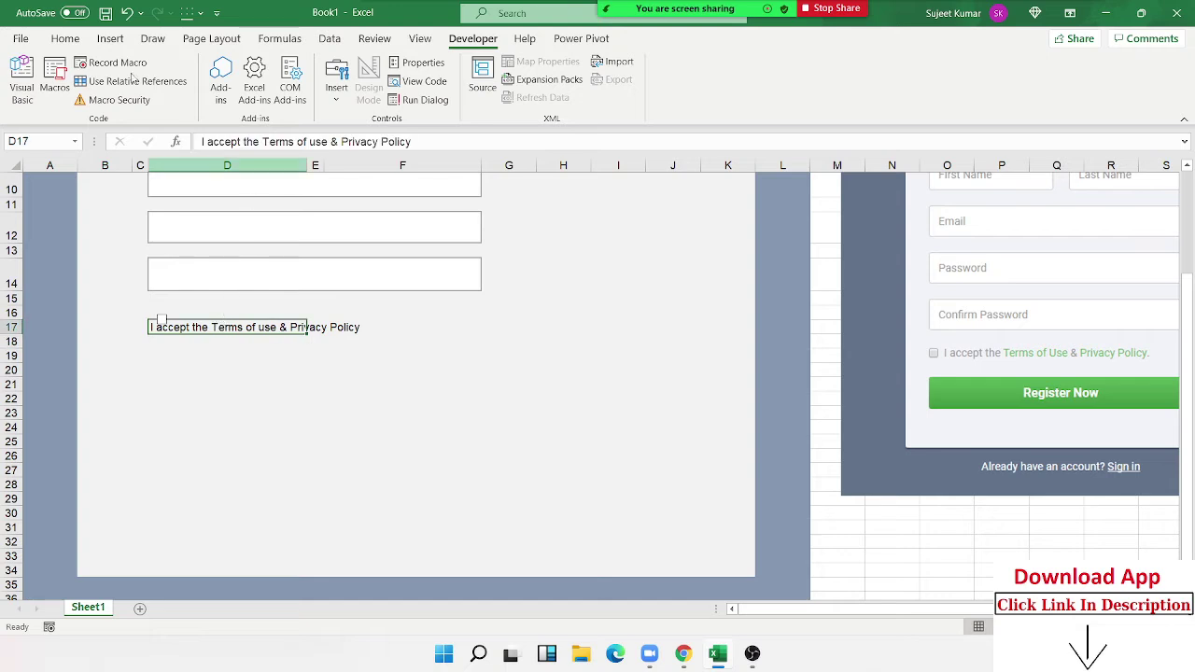
pyautogui.click(68, 42)
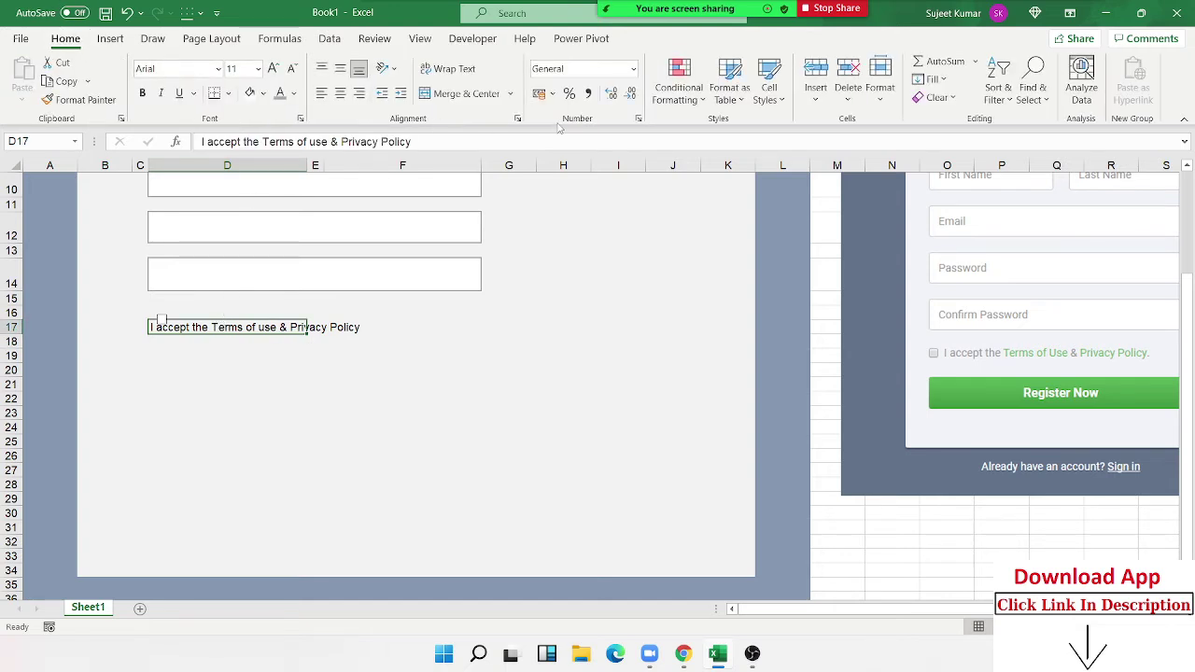
# Indent the D17 agreement text two steps so it clears the checkbox
pyautogui.click(401, 94)
pyautogui.click(403, 98)
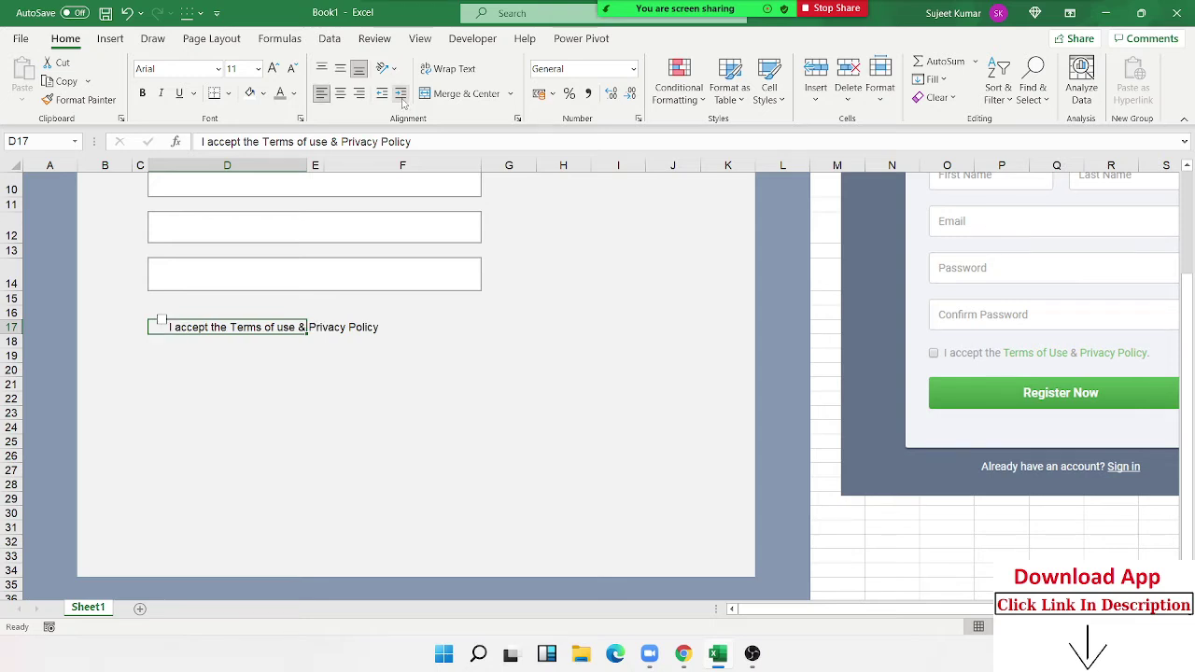
pyautogui.click(211, 368)
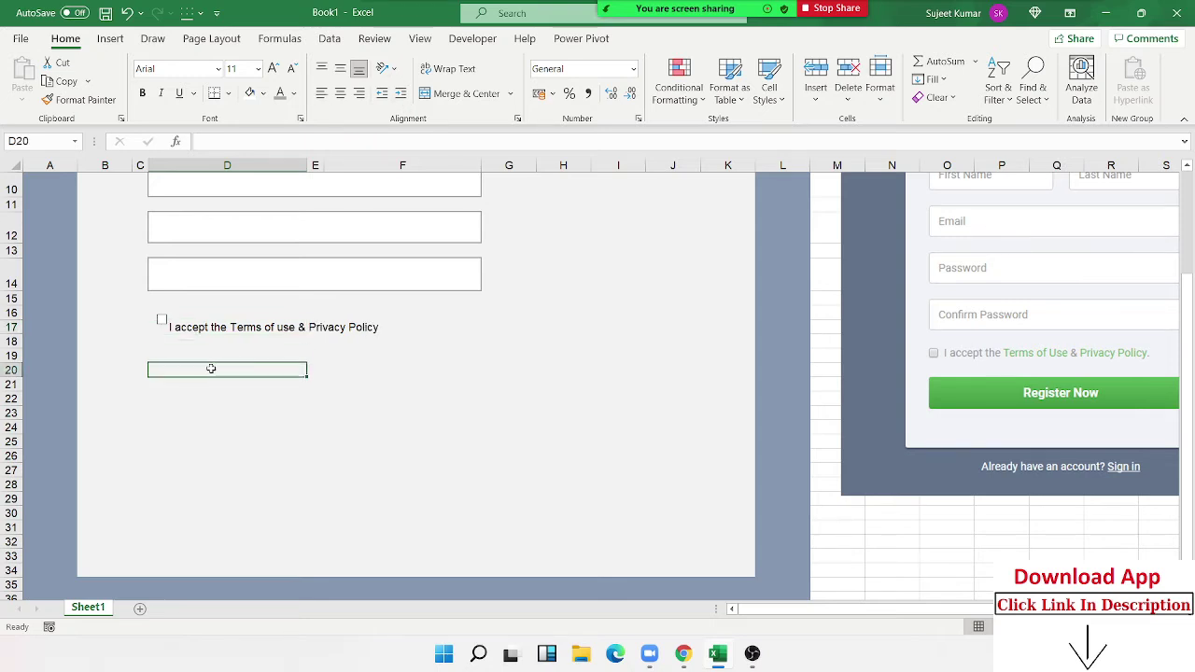
# Nudge the checkbox down twice and left once to sit before the text
pyautogui.rightClick(162, 323)
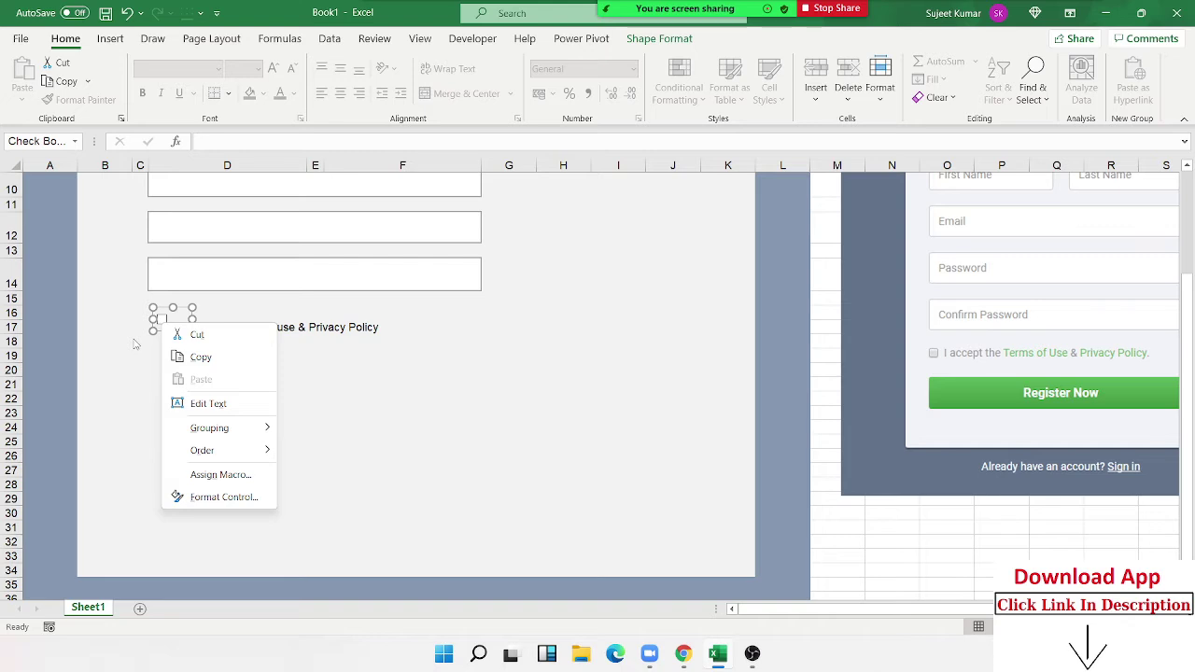
pyautogui.press('Escape')
pyautogui.press('Down')
pyautogui.press('Down')
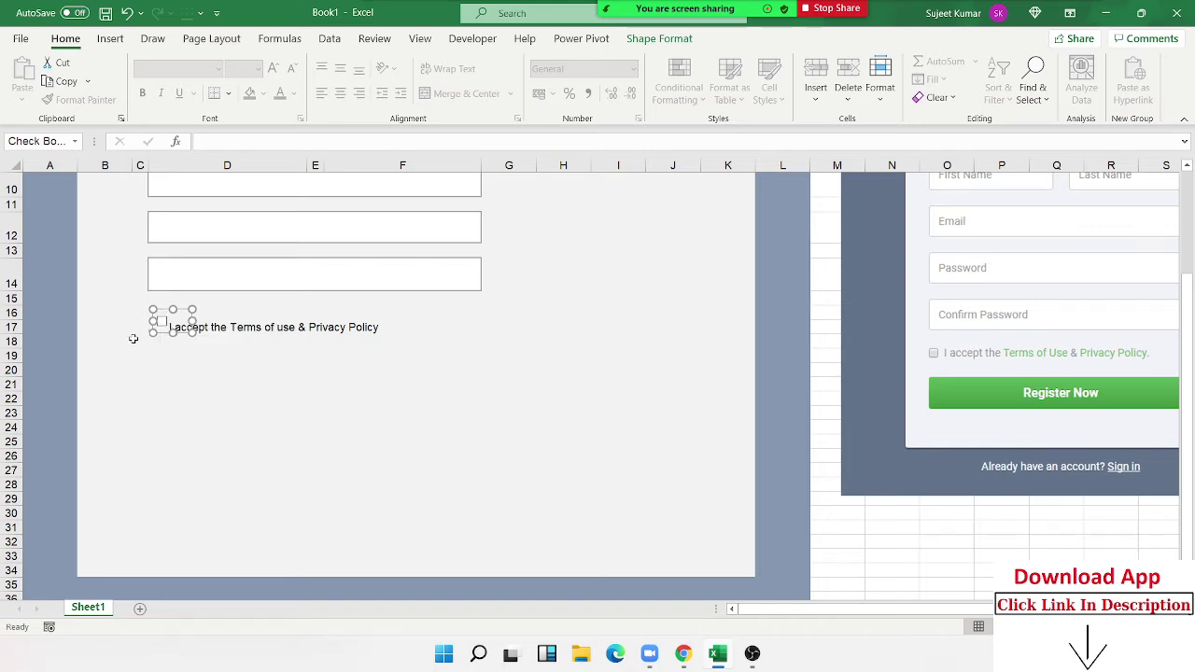
pyautogui.press('Down')
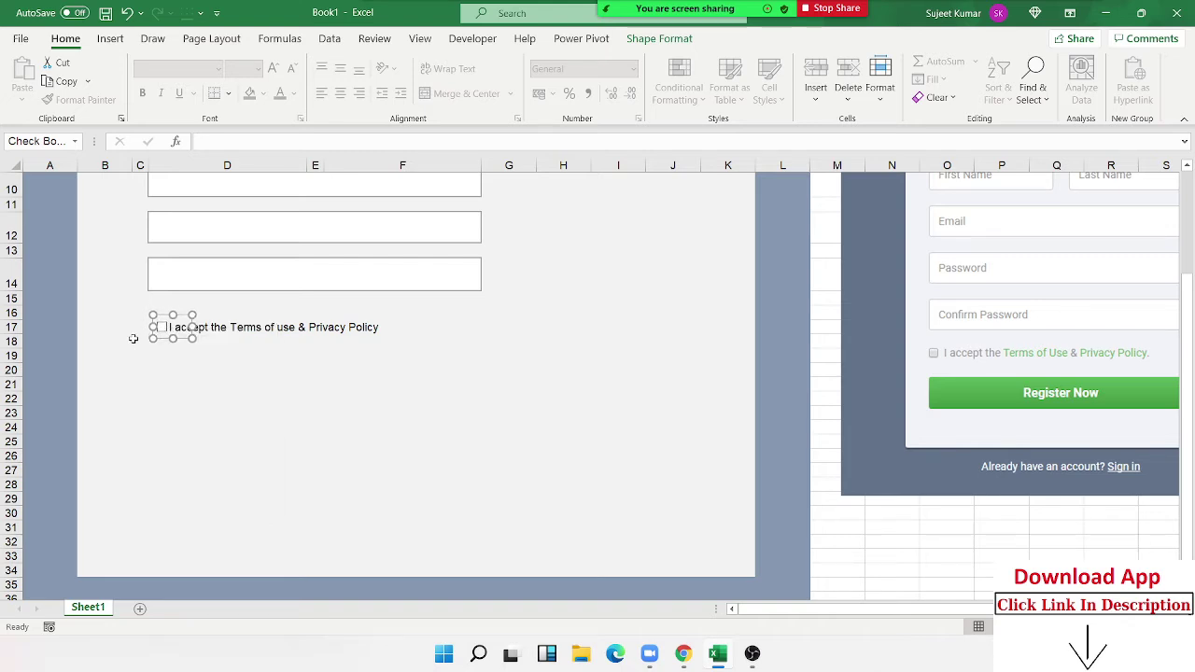
pyautogui.press('Left')
pyautogui.press('Left')
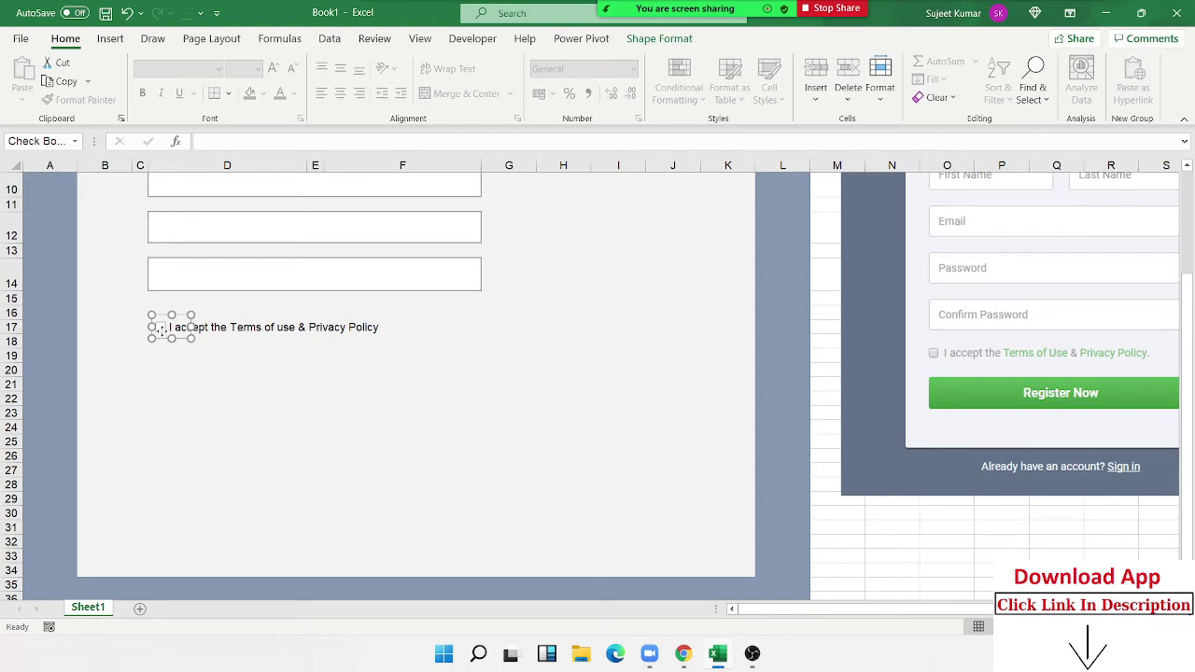
# Turn on 3-D shading for the terms checkbox and test ticking it
pyautogui.rightClick(162, 333)
pyautogui.click(200, 506)
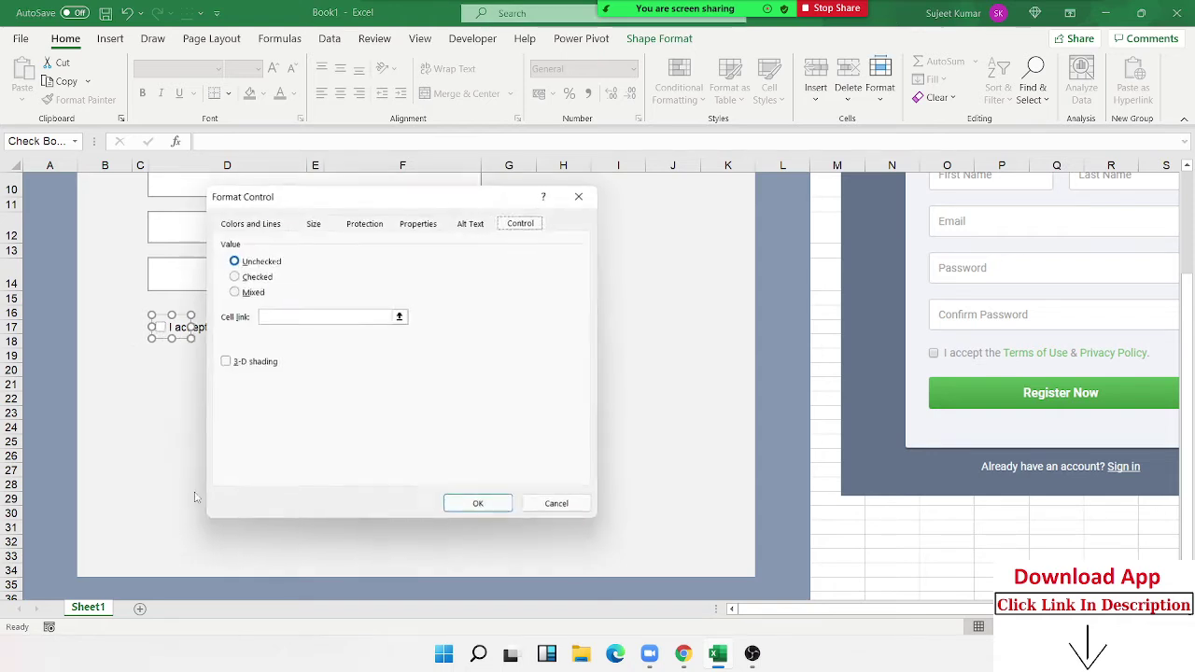
pyautogui.click(225, 362)
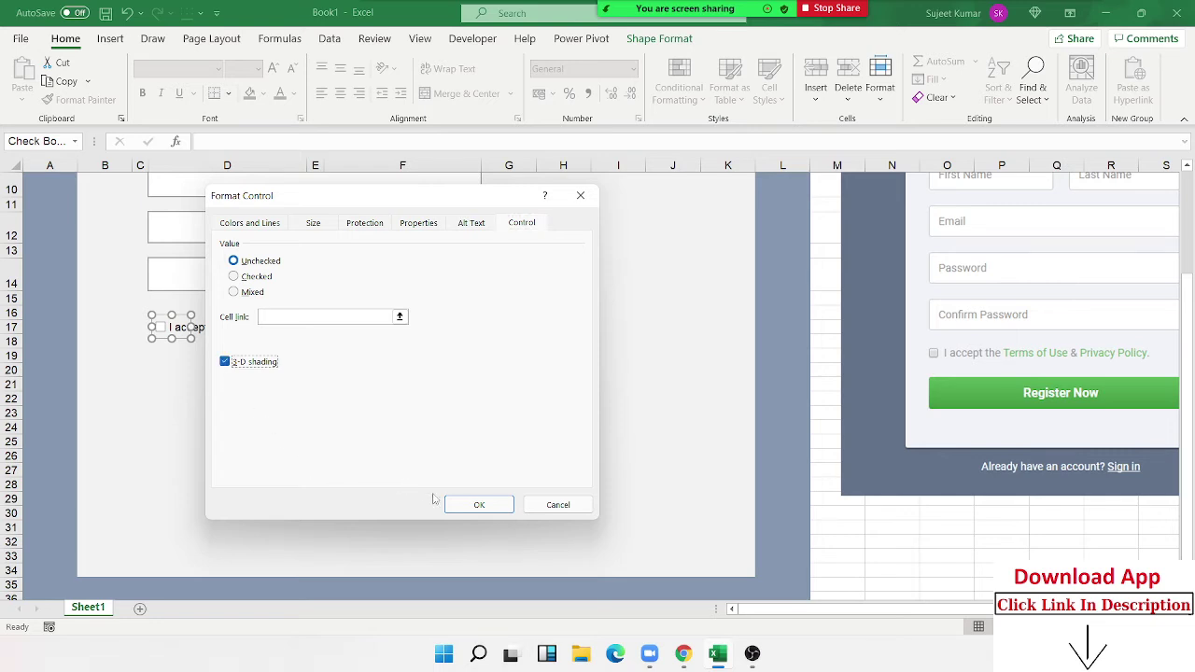
pyautogui.click(479, 504)
pyautogui.click(283, 439)
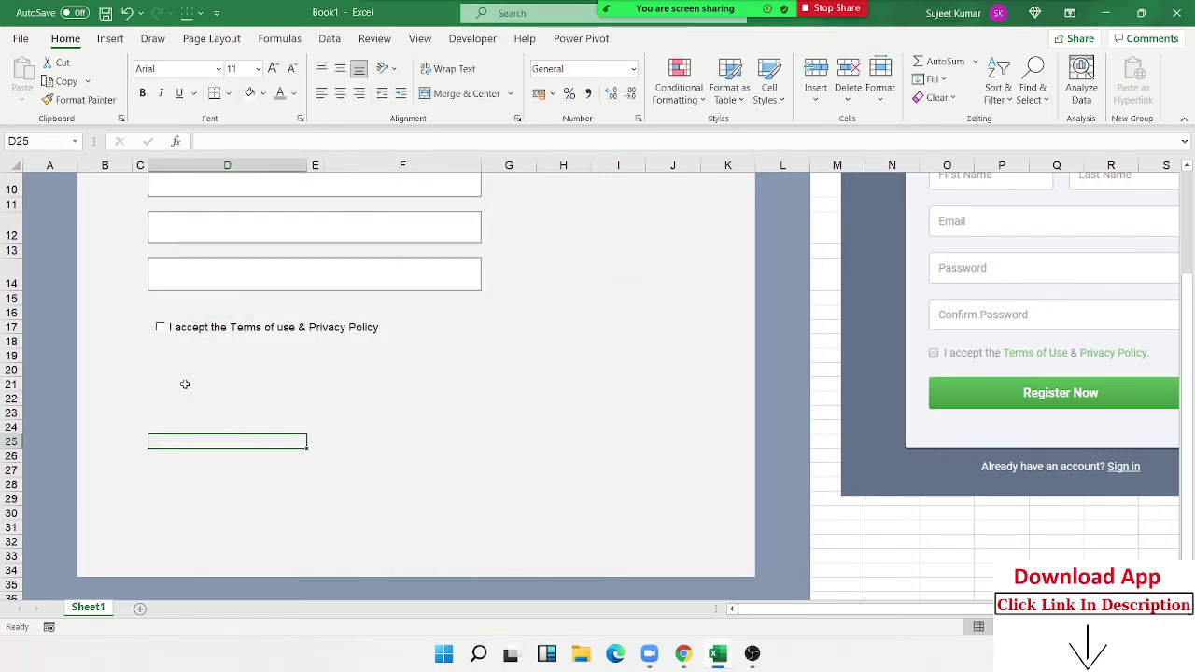
pyautogui.click(159, 328)
# Try a light grey fill on the checkbox, then undo it with Ctrl+Z
pyautogui.rightClick(163, 330)
pyautogui.click(224, 501)
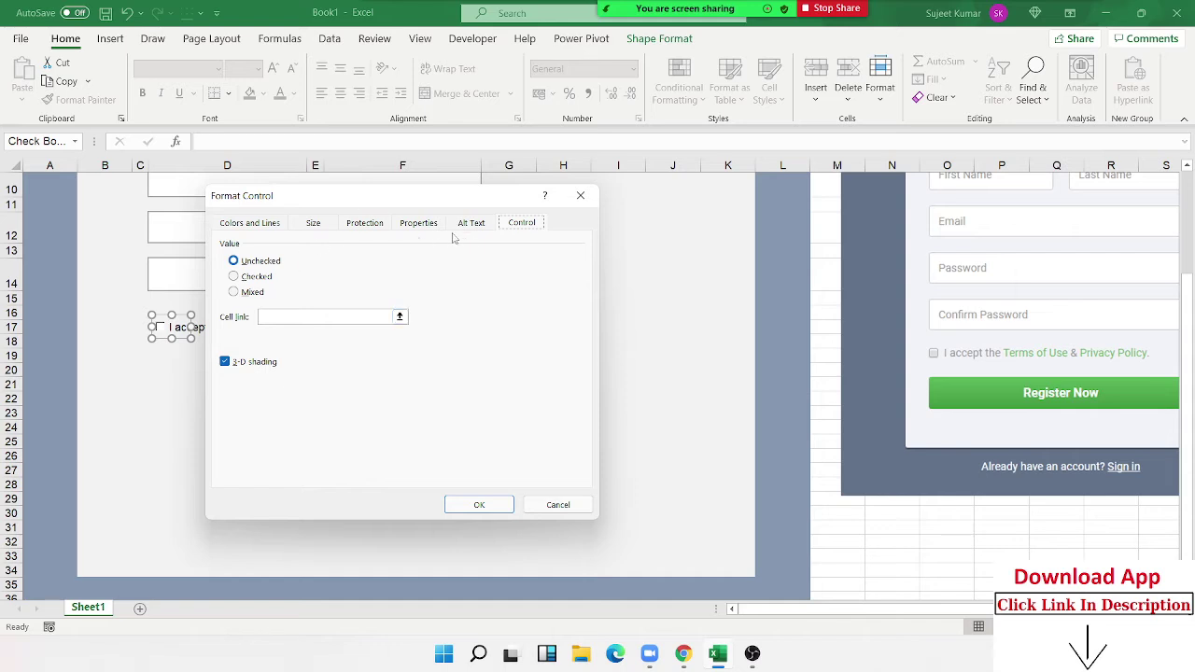
pyautogui.click(271, 224)
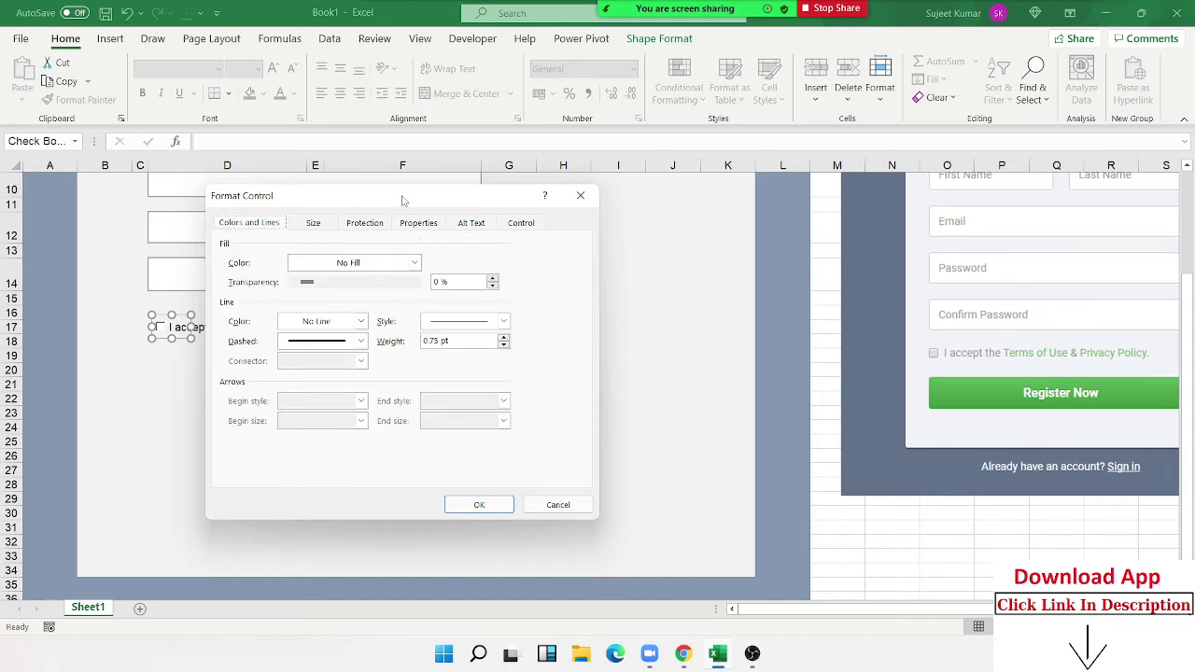
pyautogui.moveTo(403, 198); pyautogui.dragTo(535, 190)
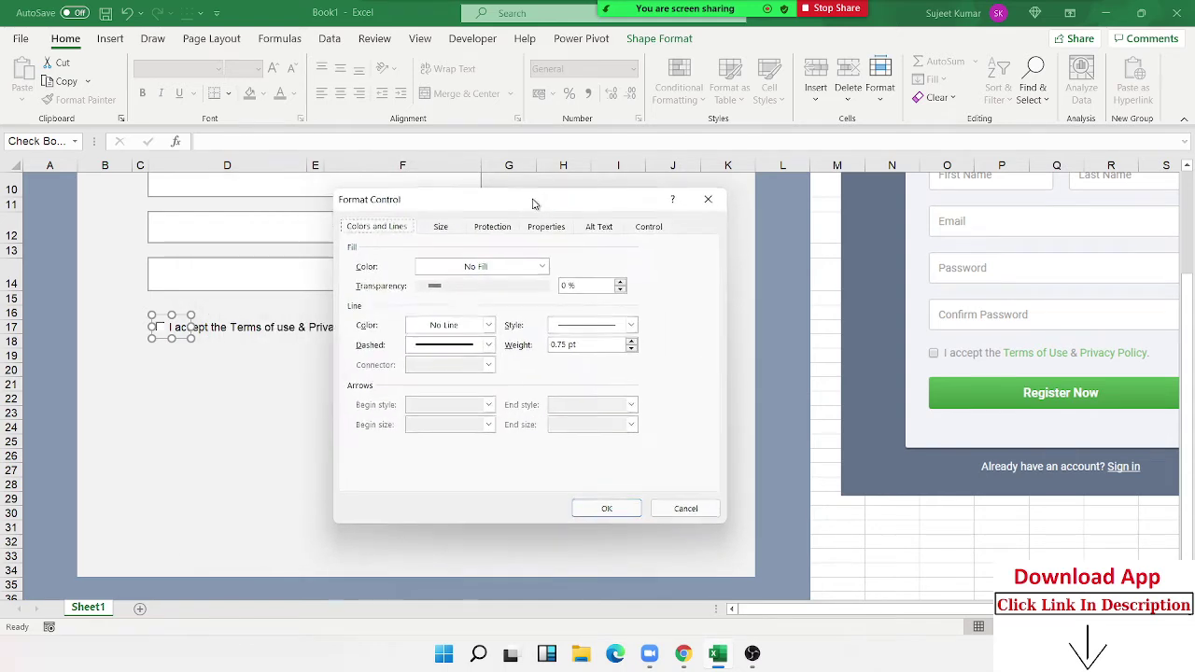
pyautogui.click(546, 254)
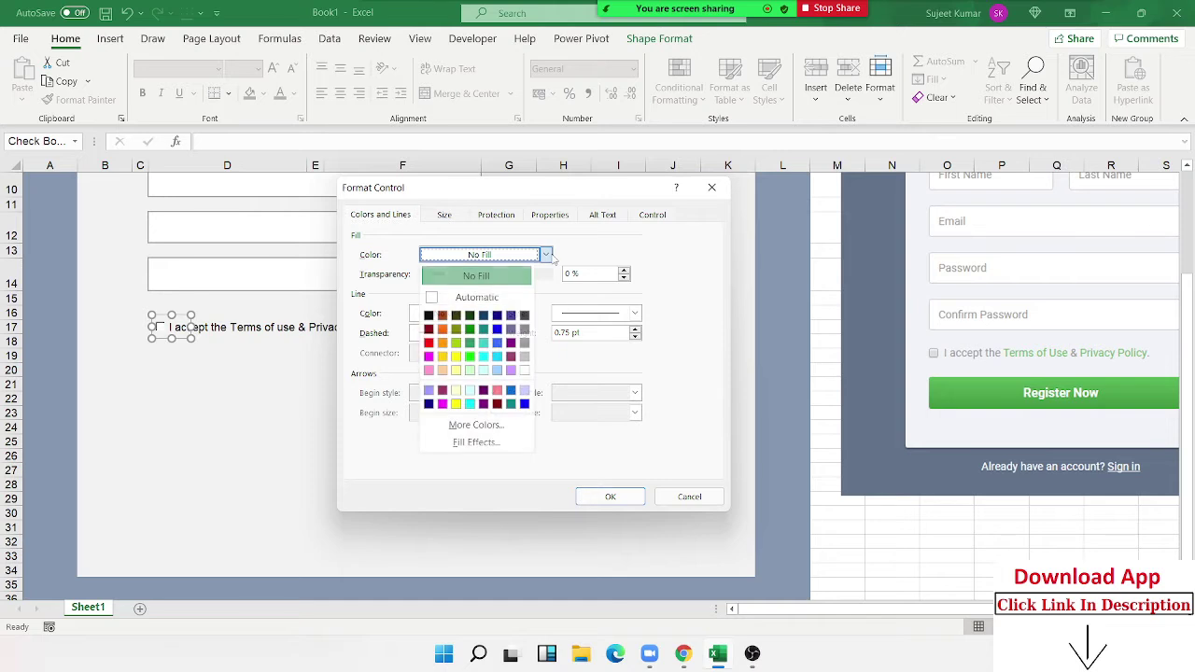
pyautogui.click(525, 355)
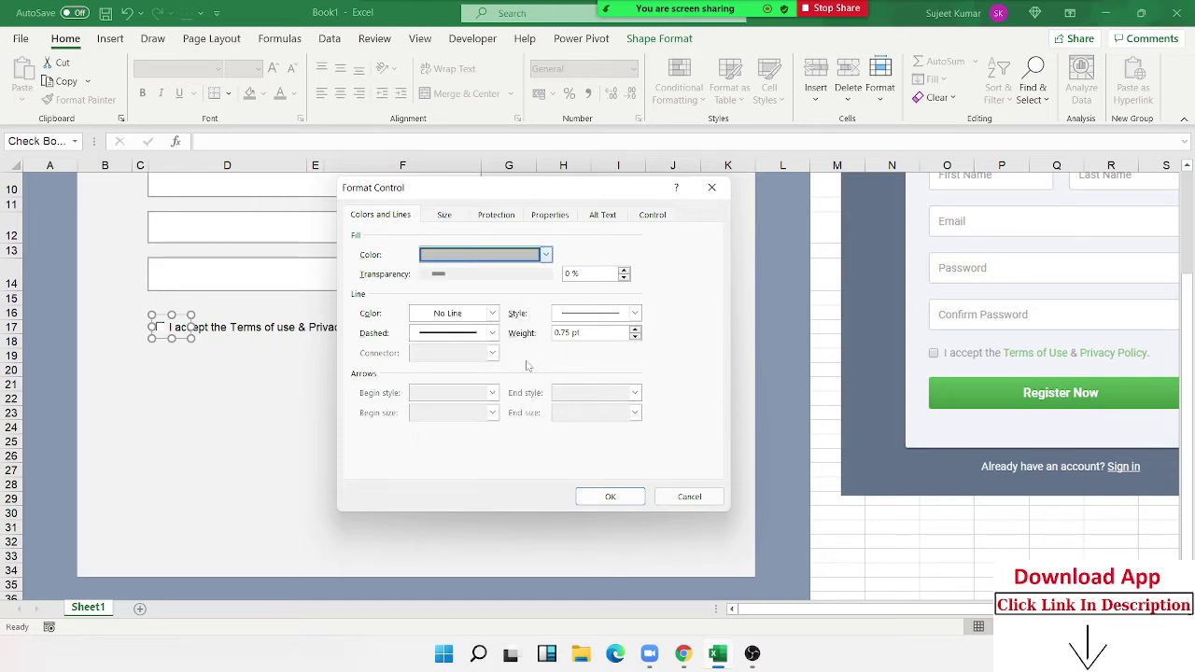
pyautogui.click(611, 498)
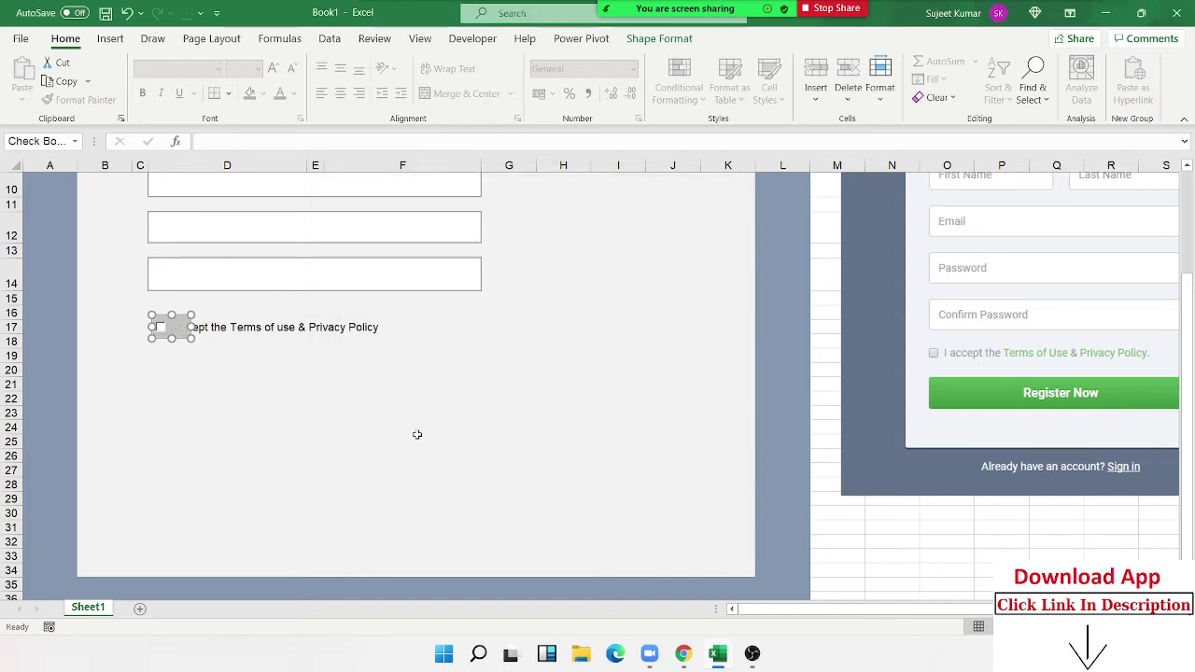
pyautogui.hotkey('ctrl', 'z')
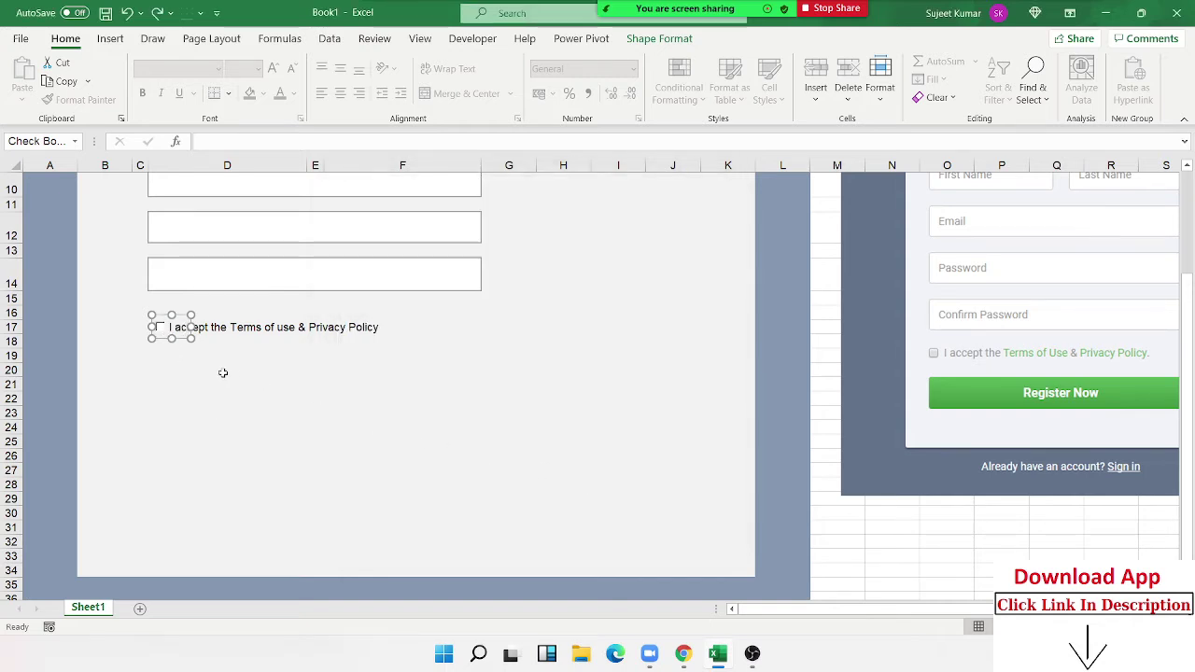
pyautogui.click(223, 373)
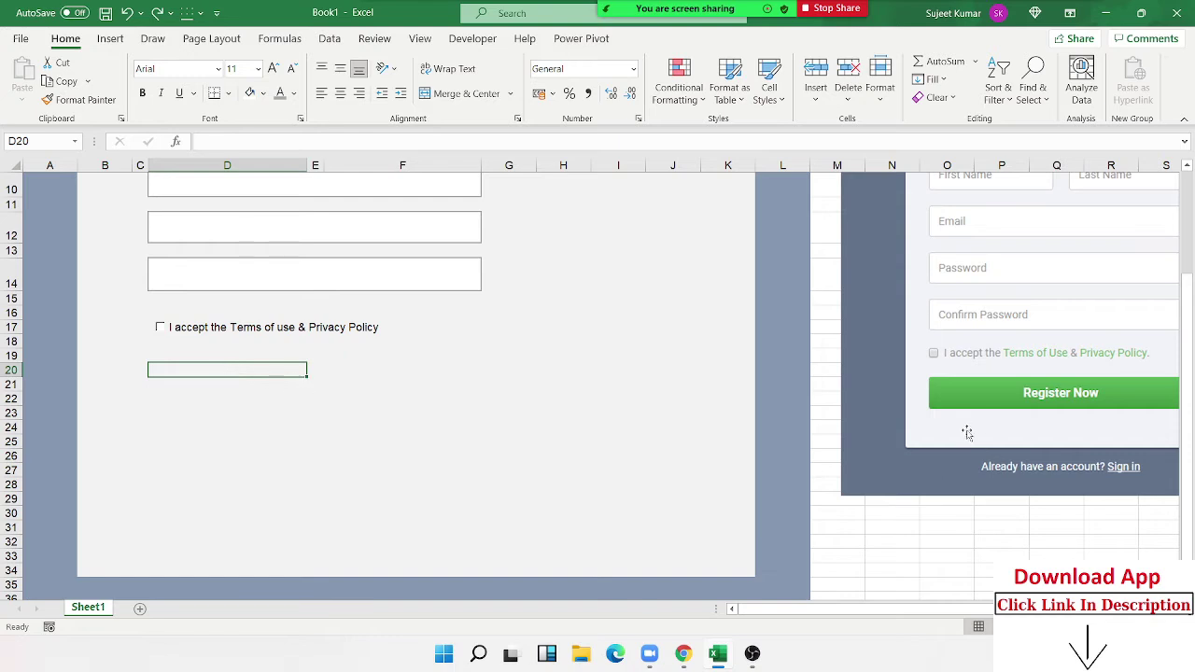
# Draw a plain rectangle button below the terms line
pyautogui.click(111, 38)
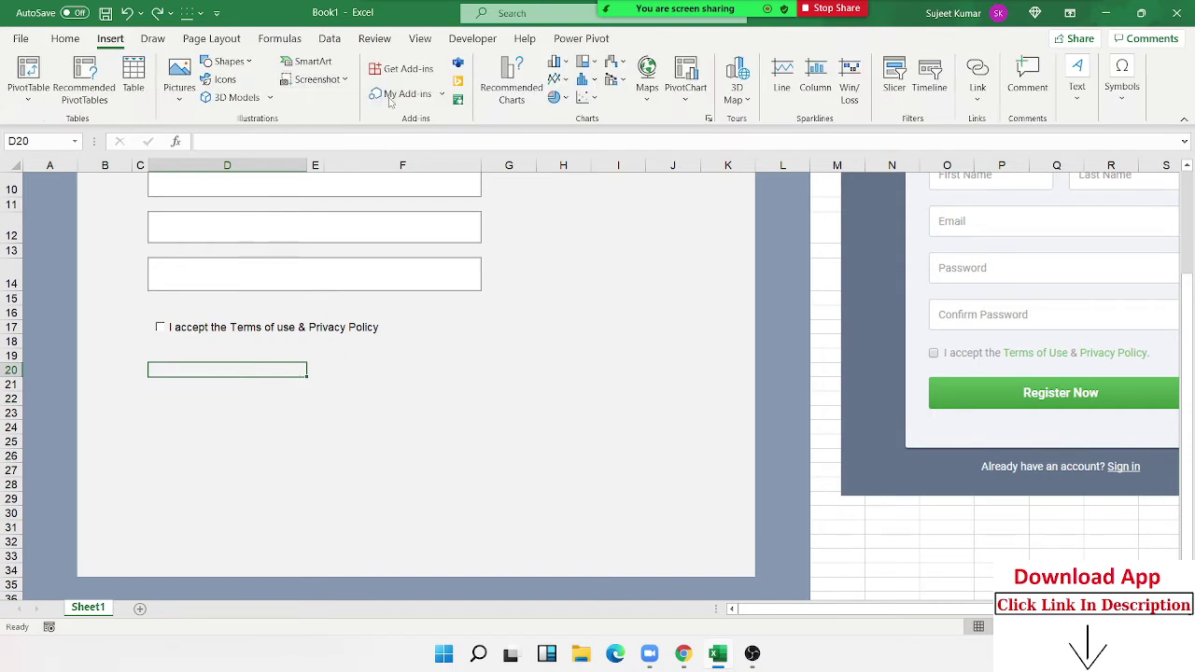
pyautogui.click(182, 97)
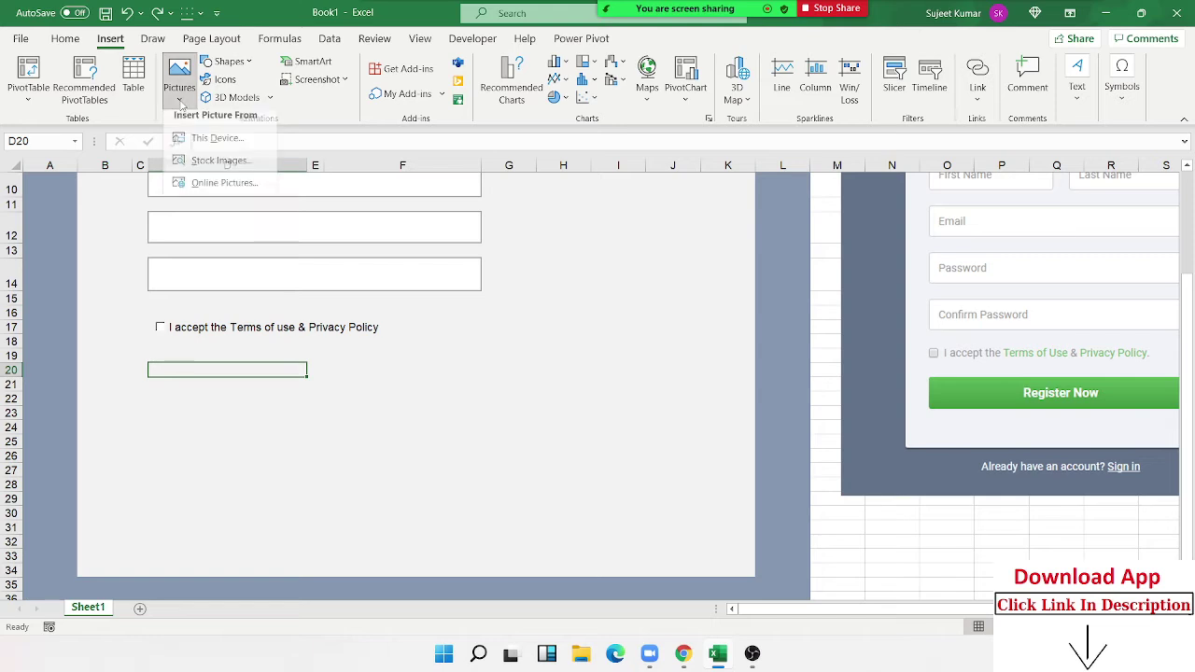
pyautogui.click(248, 64)
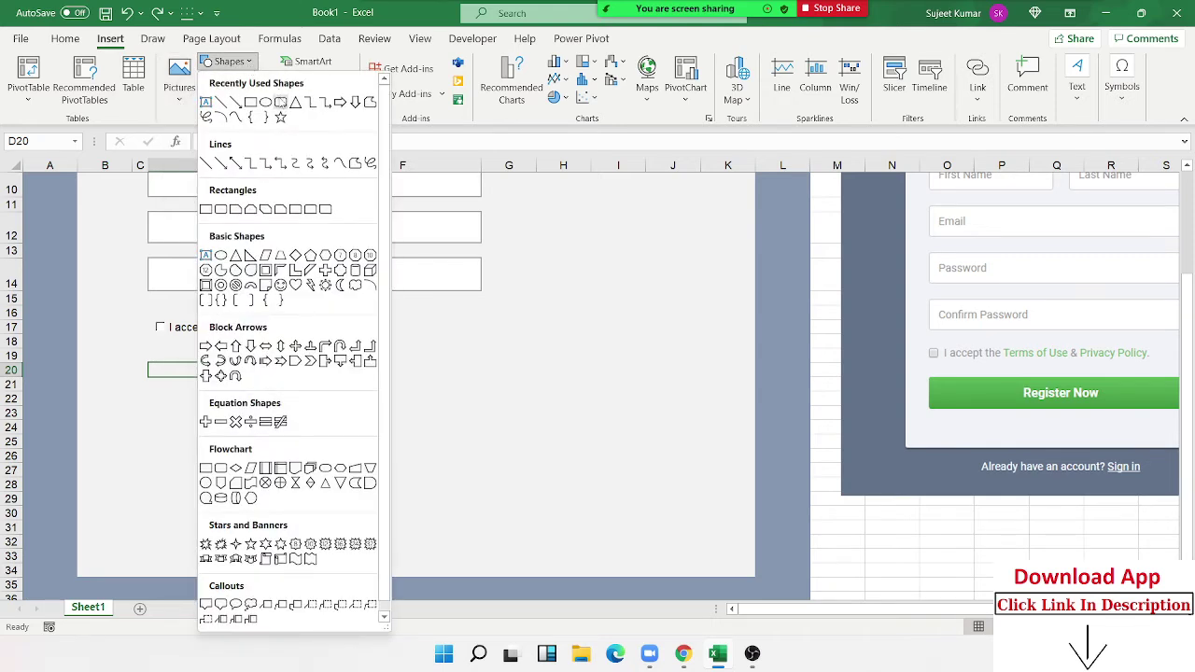
pyautogui.click(252, 102)
pyautogui.moveTo(165, 351); pyautogui.dragTo(498, 388)
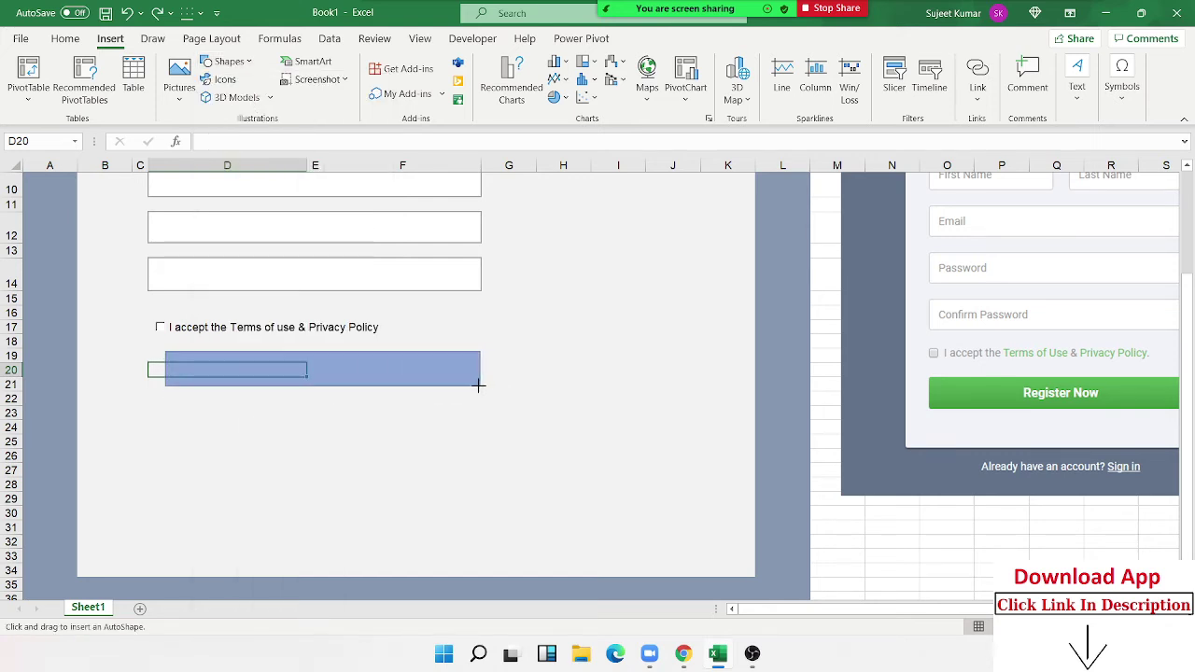
pyautogui.moveTo(499, 389); pyautogui.dragTo(477, 386)
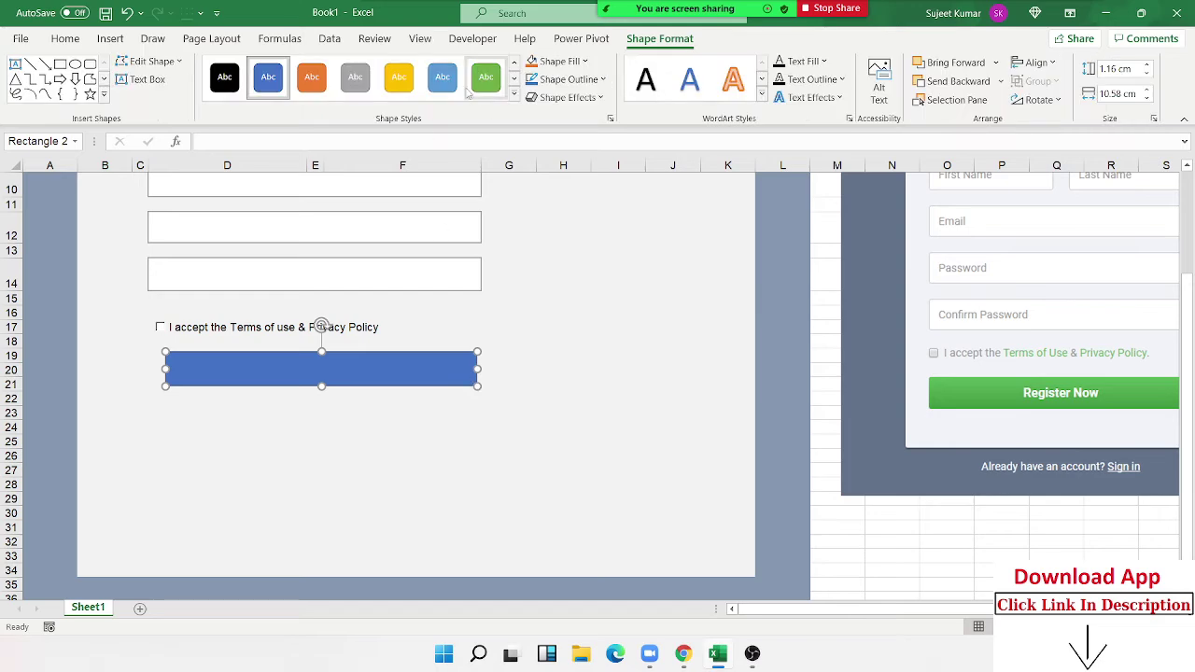
# Apply the green gradient shape style with shadow to the rectangle
pyautogui.click(485, 76)
pyautogui.click(533, 343)
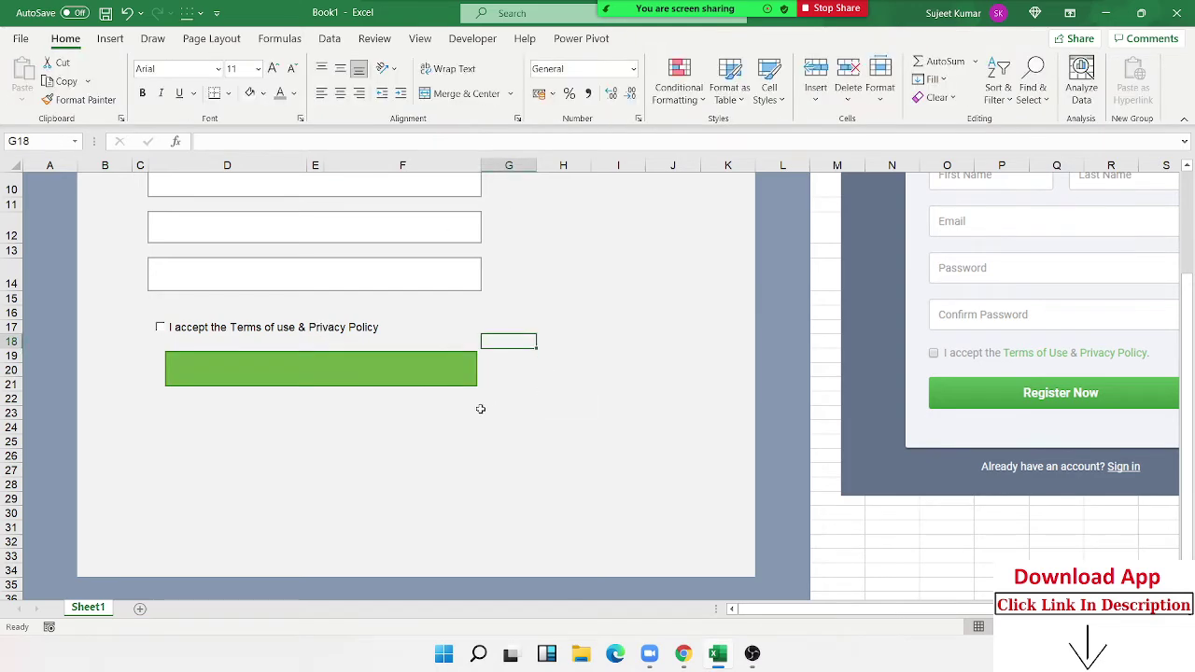
pyautogui.click(457, 378)
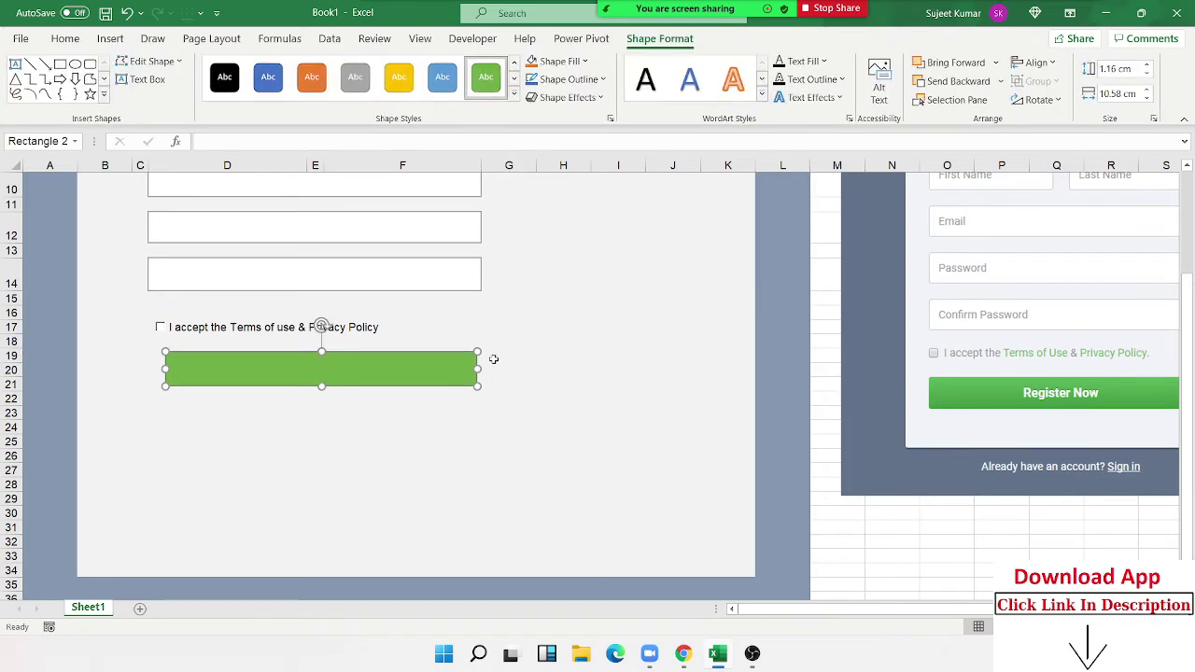
pyautogui.click(514, 98)
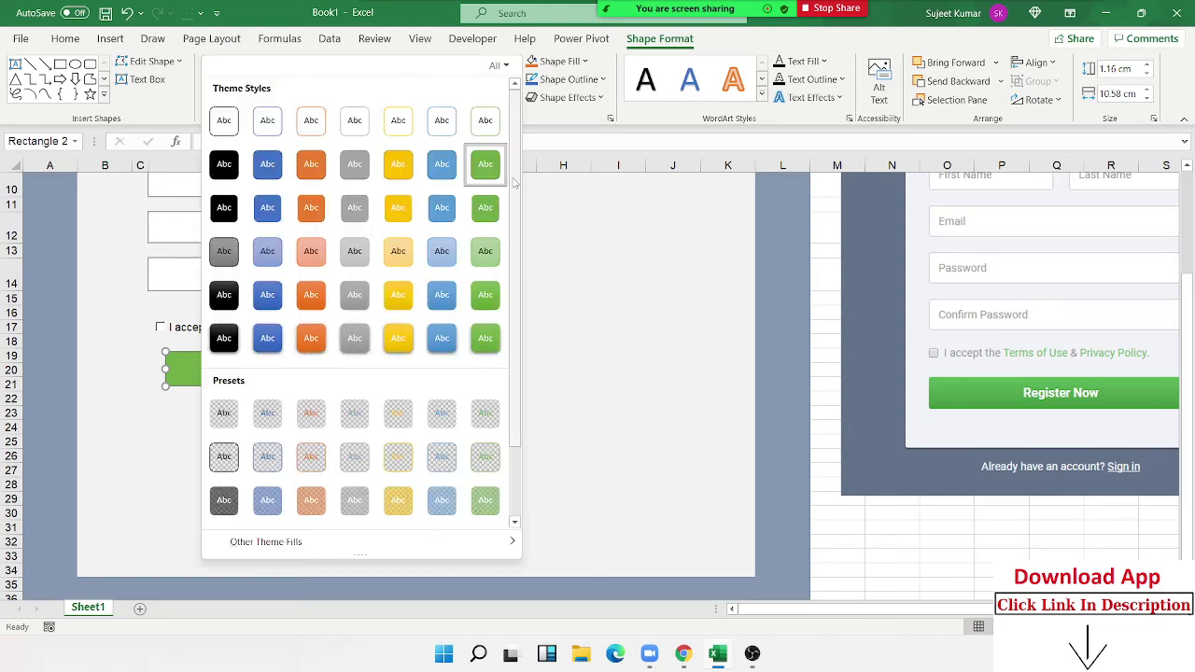
pyautogui.click(491, 338)
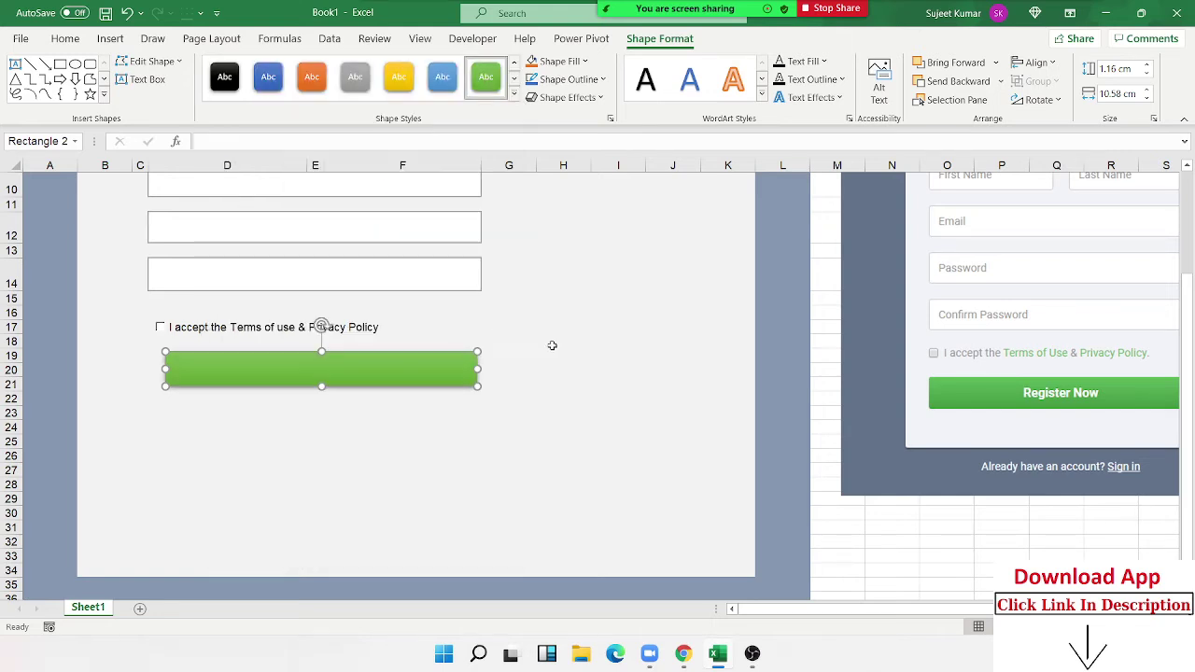
pyautogui.click(552, 345)
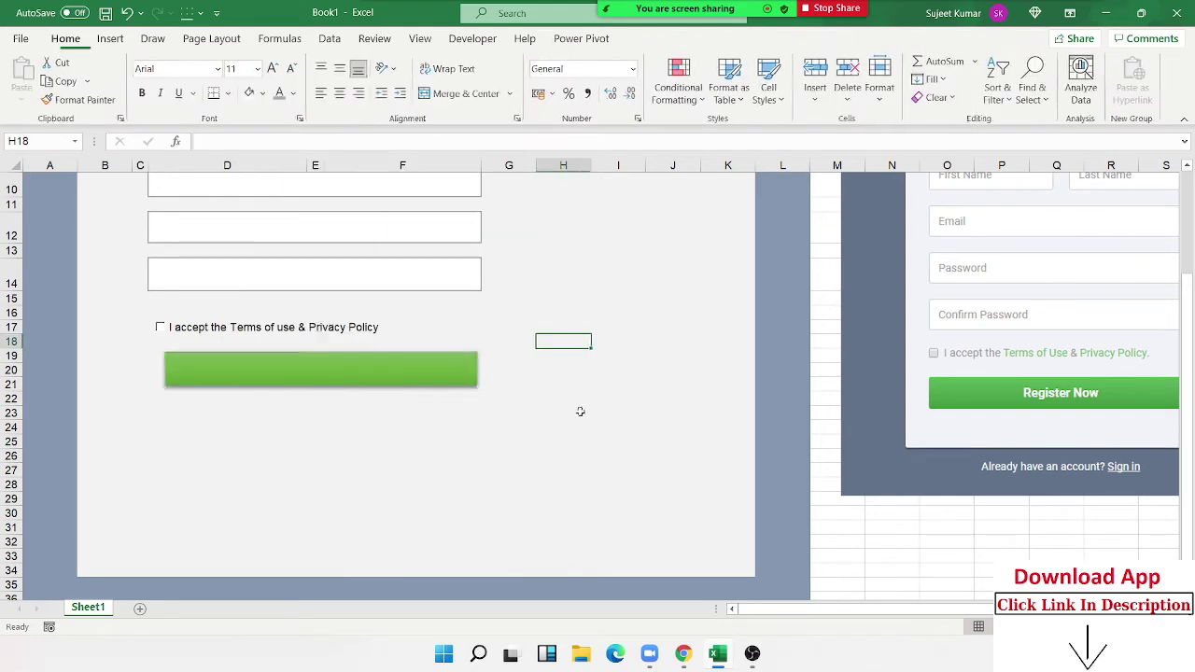
pyautogui.click(346, 365)
pyautogui.write('Register Now')
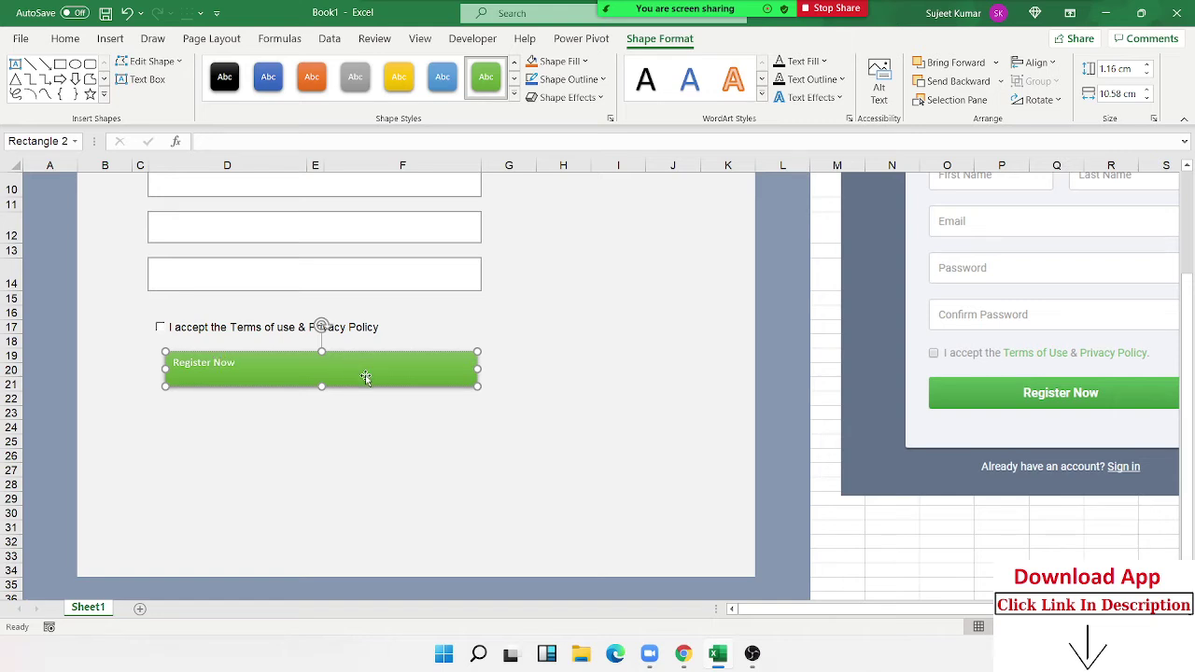
# Centre and middle-align the Register Now label, enlarge it to 24 pt and make it bold
pyautogui.click(364, 440)
pyautogui.click(360, 387)
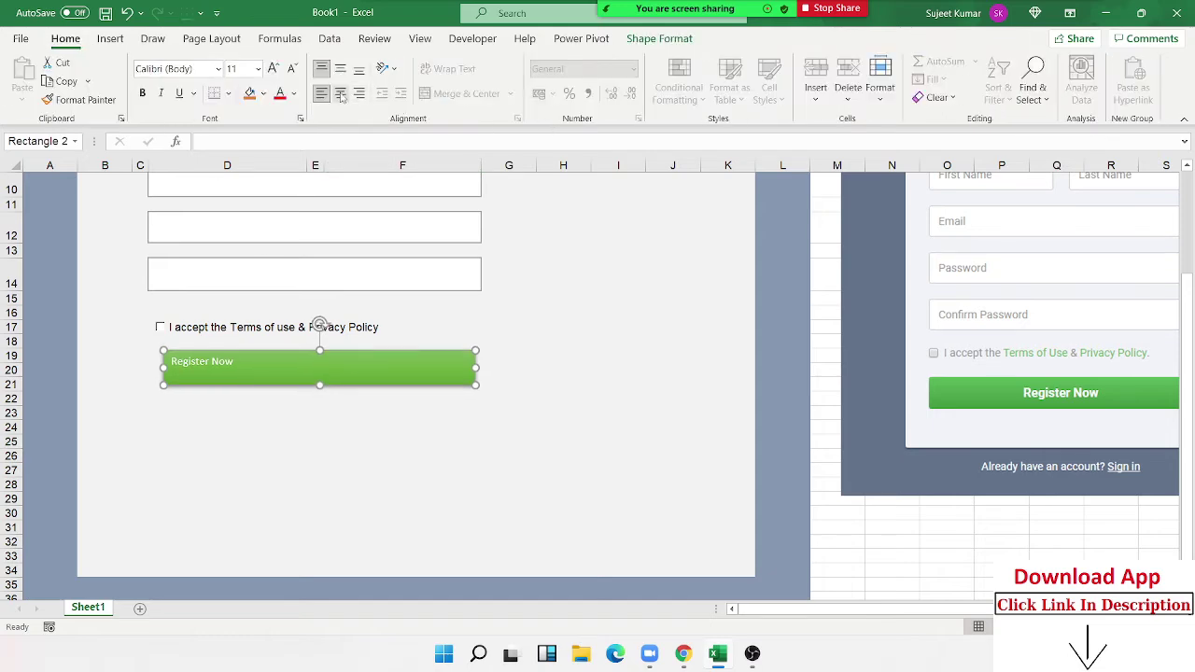
pyautogui.click(340, 94)
pyautogui.click(339, 68)
pyautogui.click(274, 70)
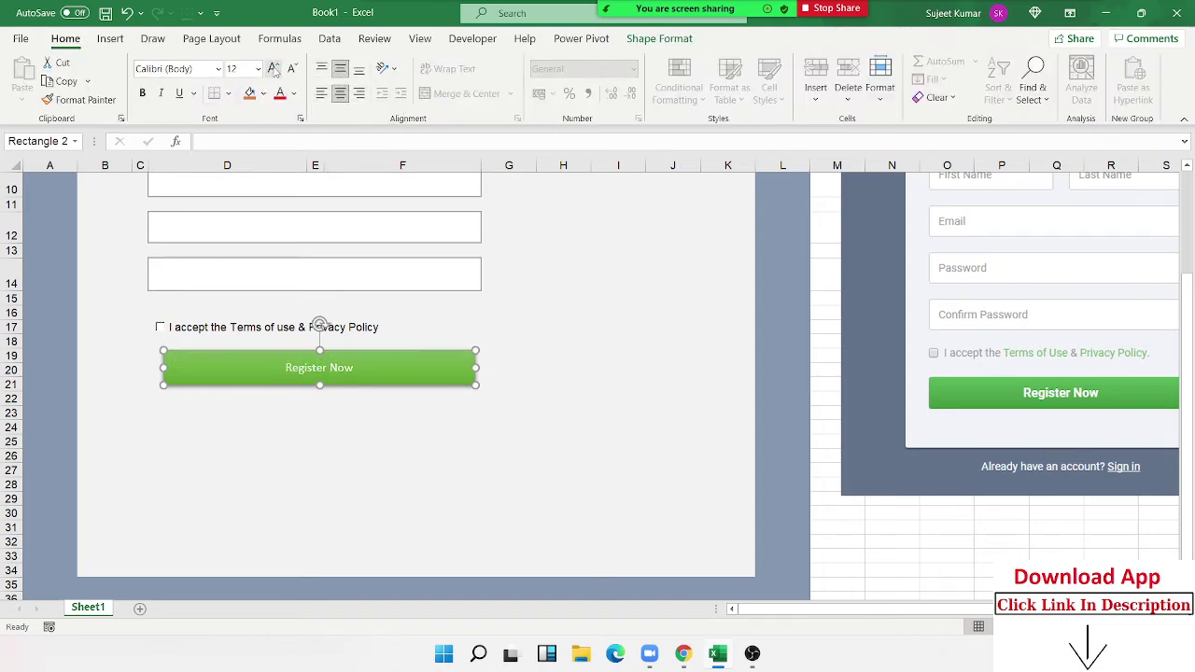
pyautogui.click(274, 70)
pyautogui.click(273, 70)
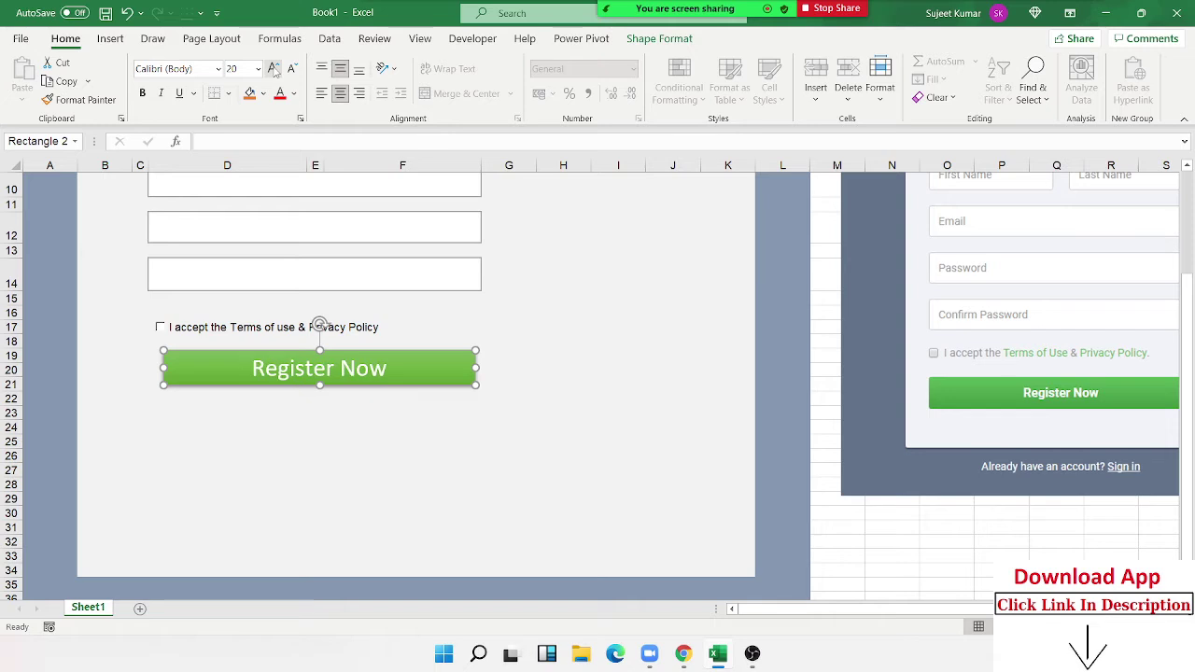
pyautogui.click(142, 93)
pyautogui.moveTo(224, 369); pyautogui.dragTo(223, 372)
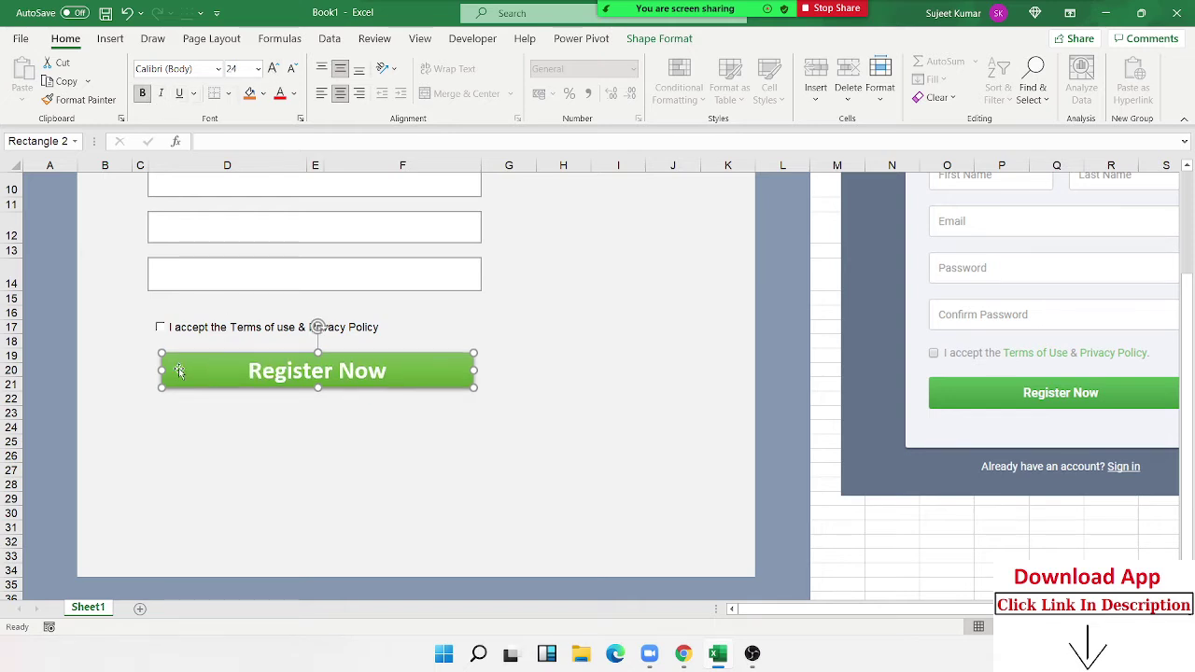
pyautogui.click(232, 428)
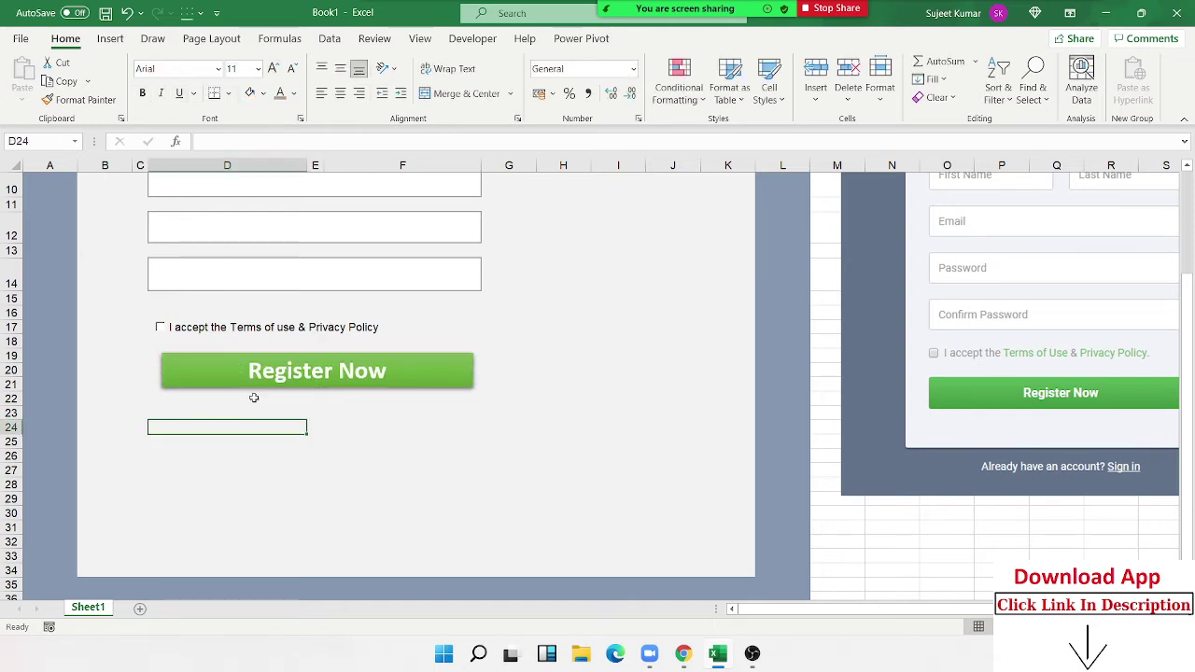
# Delete rows 24 to 31 beneath the Register Now button
pyautogui.moveTo(6, 427); pyautogui.dragTo(4, 526)
pyautogui.hotkey('ctrl', '-')
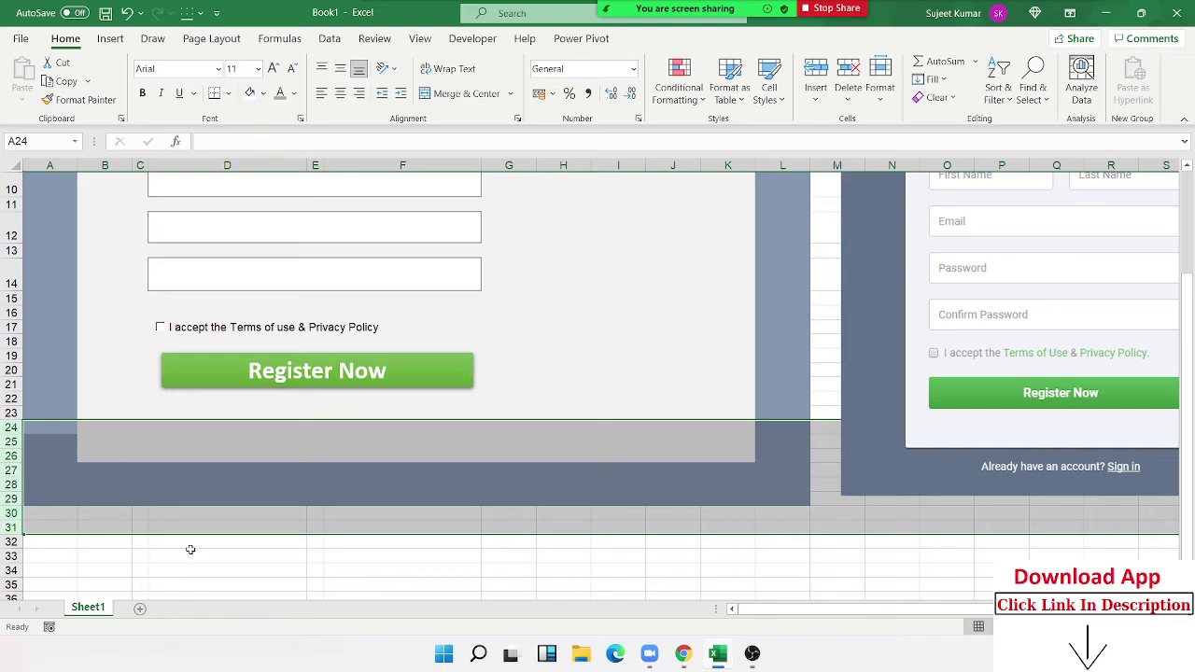
pyautogui.click(211, 518)
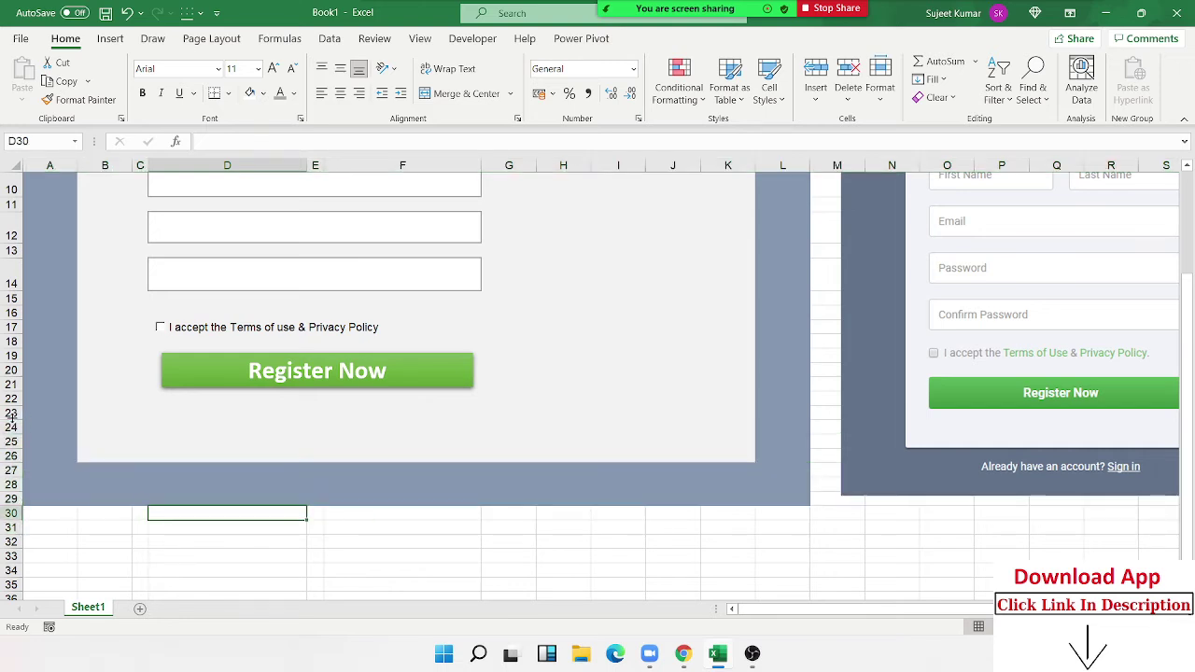
pyautogui.moveTo(9, 412); pyautogui.dragTo(8, 441)
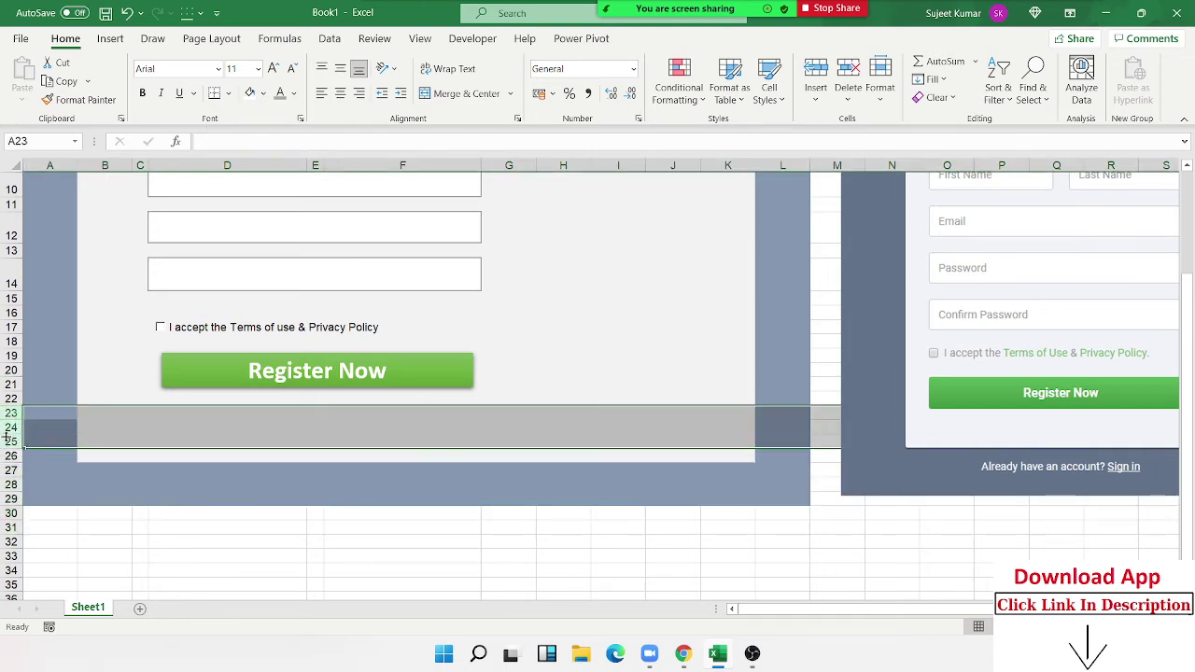
pyautogui.click(191, 516)
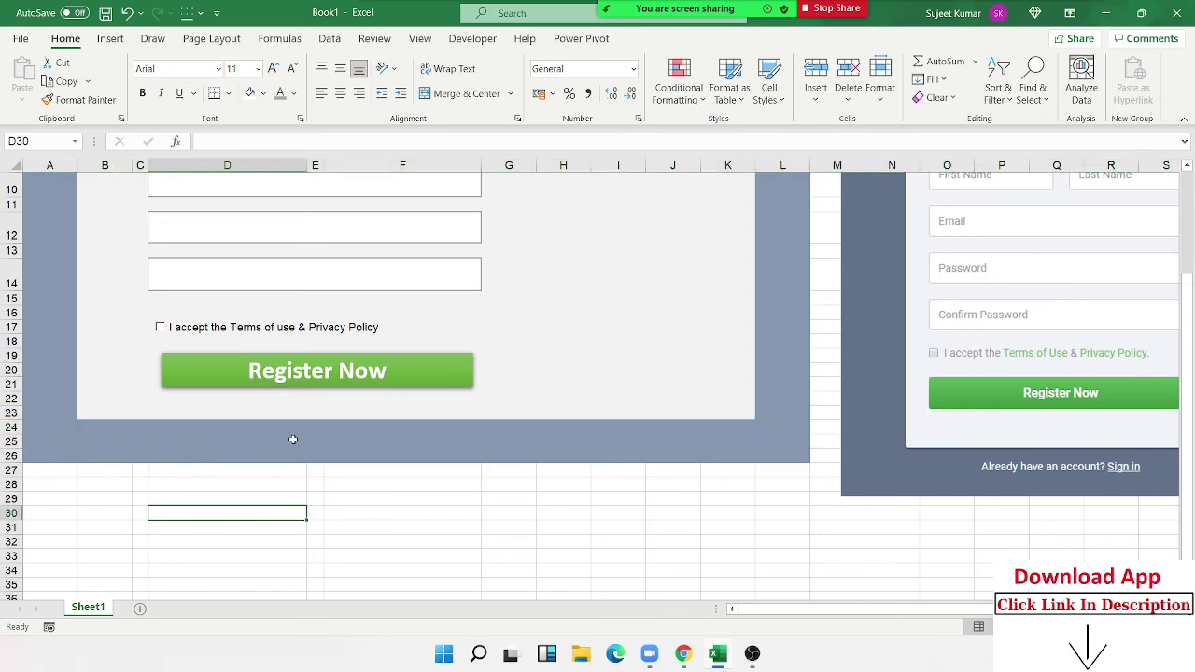
pyautogui.click(208, 428)
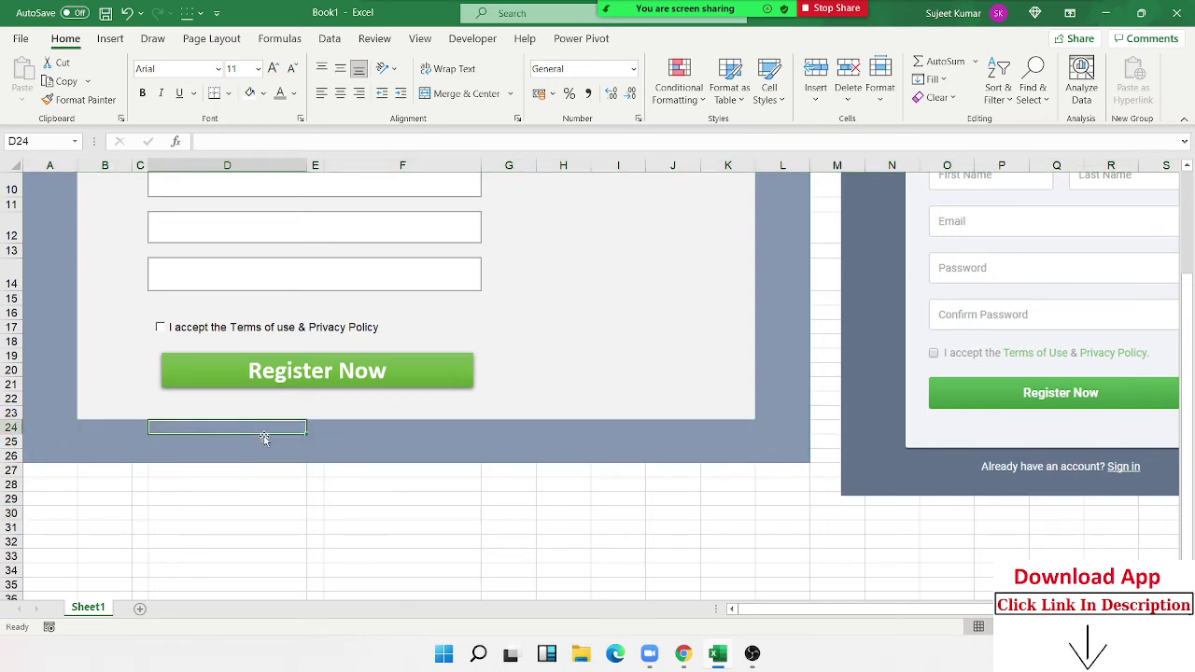
# Enter 'Already Have an account? Sign in' in D24, with 'Sign in' bold and underlined
pyautogui.write('A')
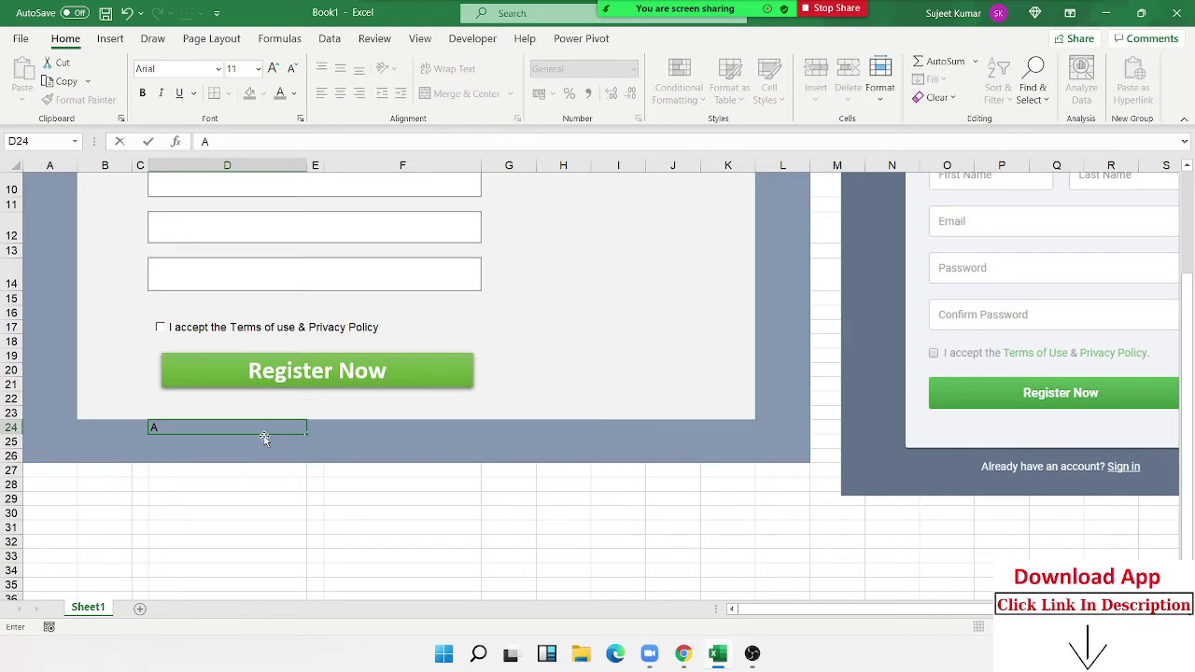
pyautogui.write('lready Have an account?  Sign in')
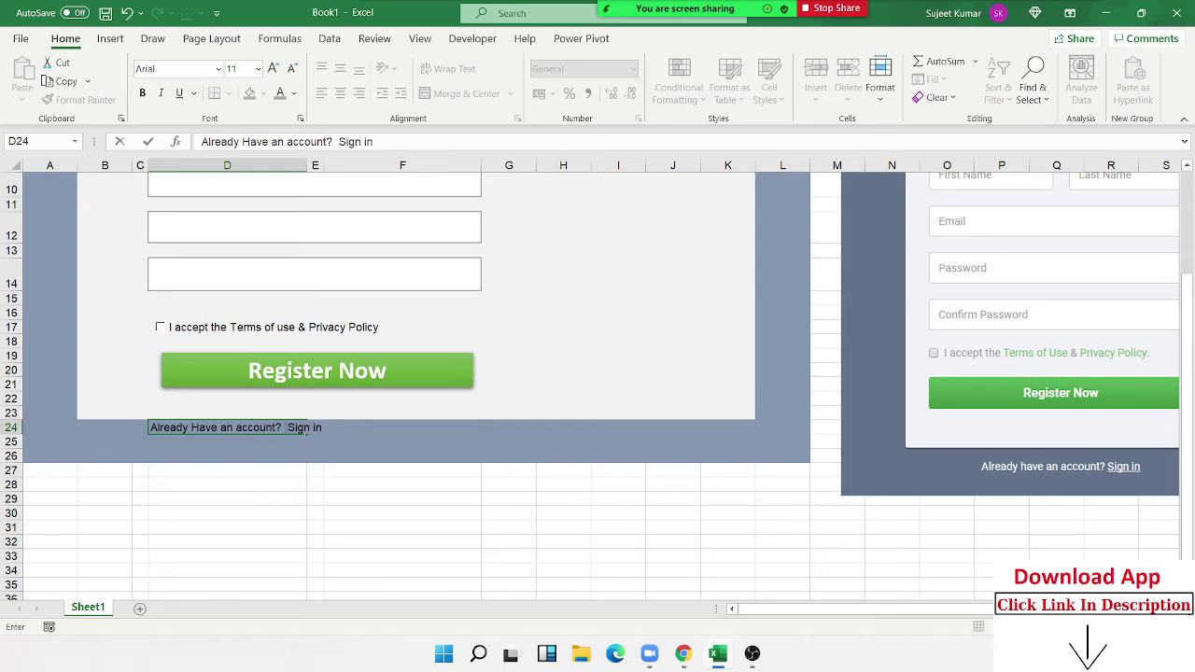
pyautogui.moveTo(306, 430); pyautogui.dragTo(323, 428)
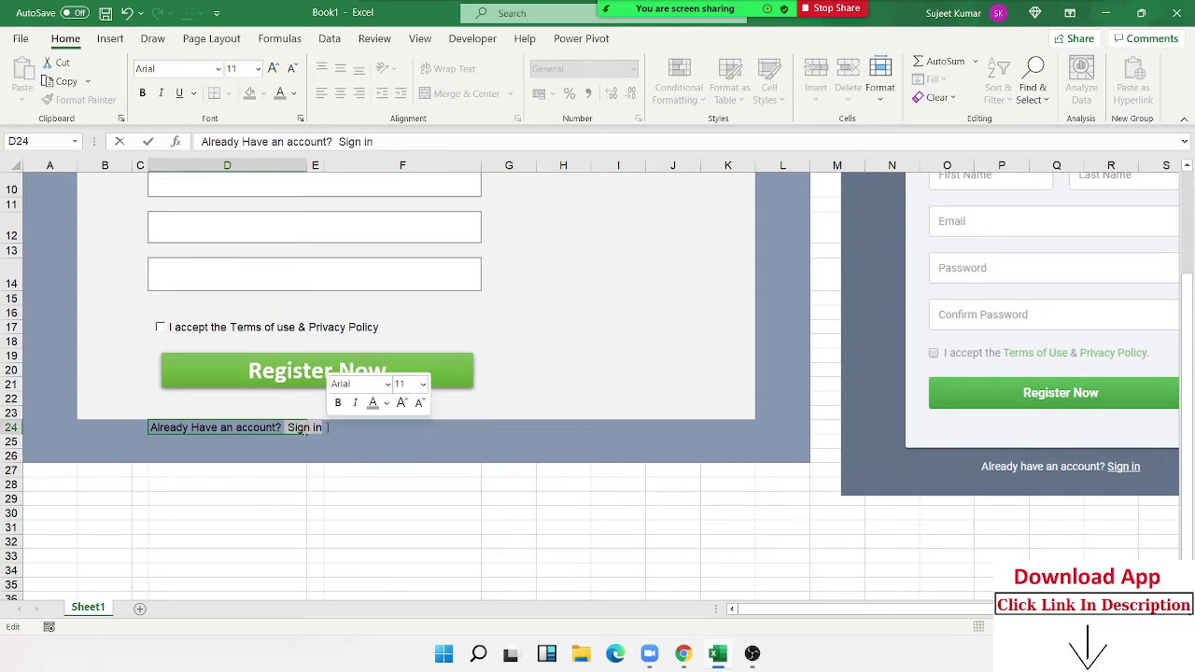
pyautogui.hotkey('ctrl', 'b')
pyautogui.hotkey('ctrl', 'u')
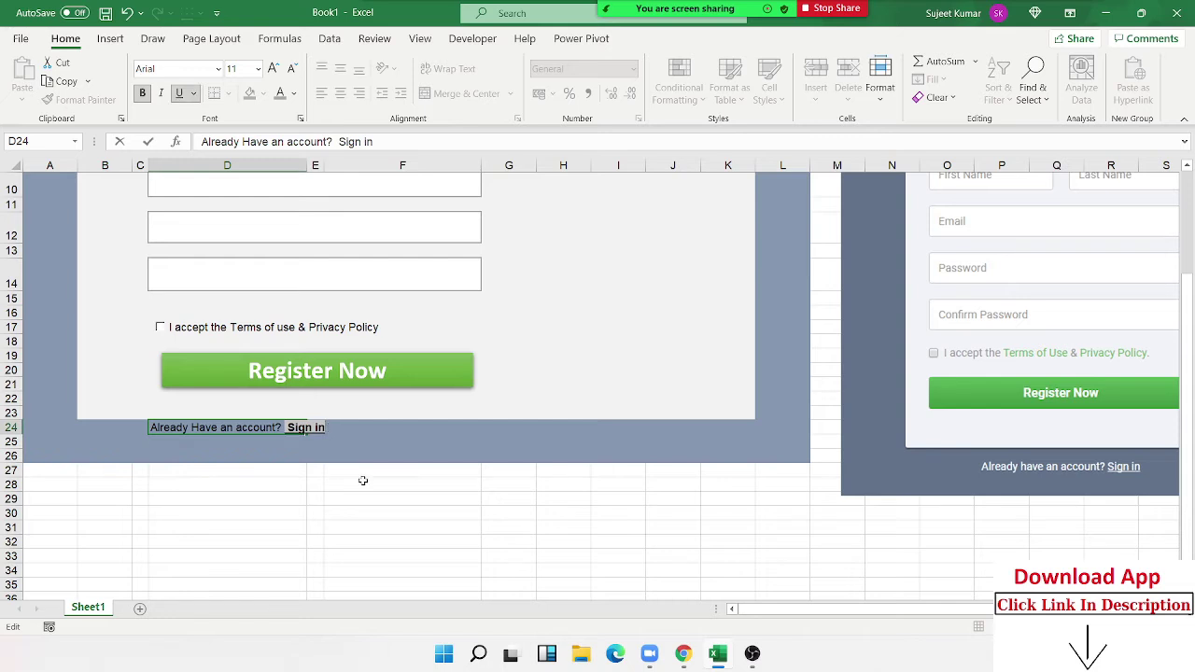
pyautogui.click(358, 466)
# Set the D24 sign-in line's font colour to white
pyautogui.click(177, 426)
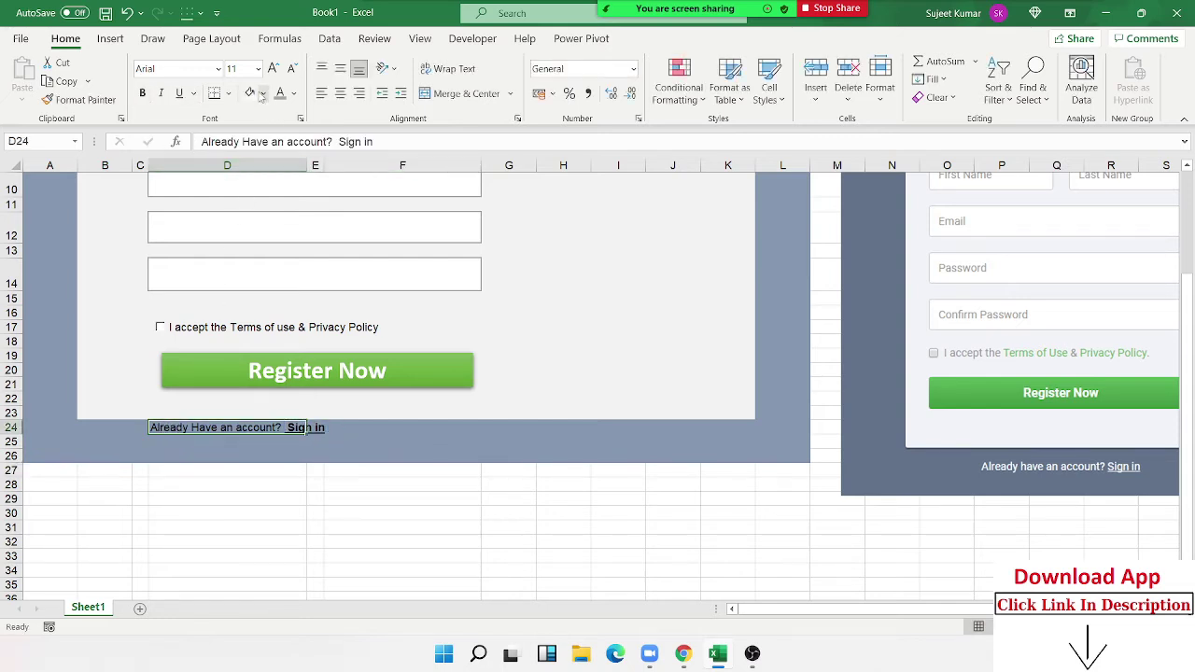
pyautogui.click(294, 93)
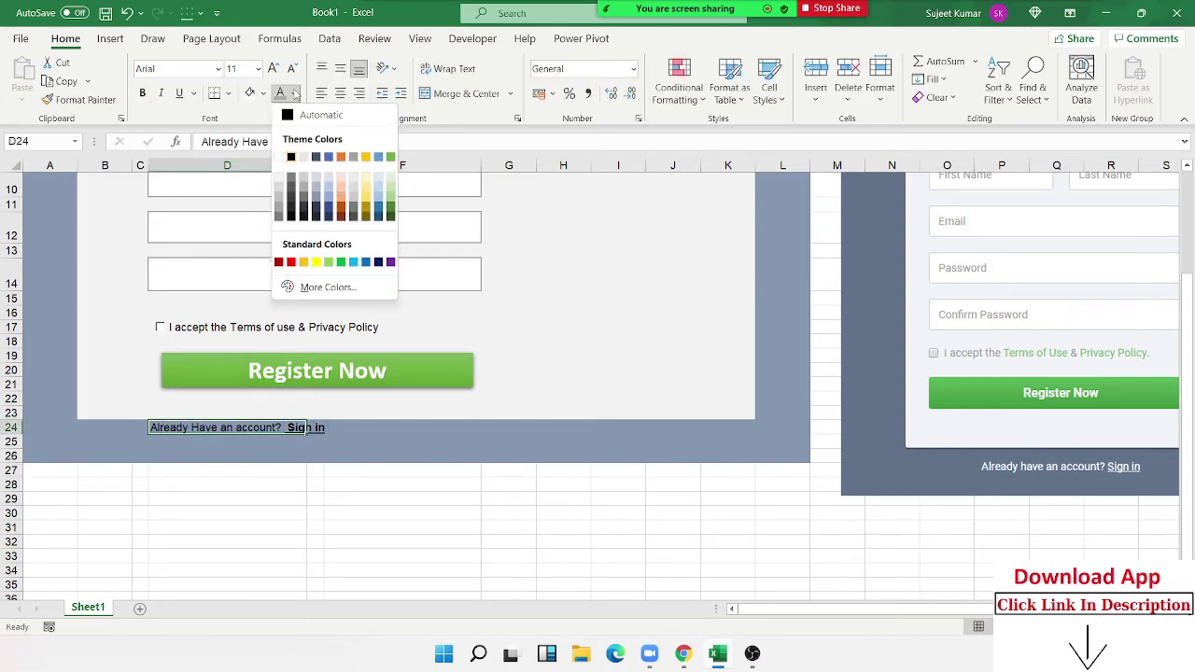
pyautogui.click(278, 158)
# Delete columns H through K to close the gap between the two forms
pyautogui.click(216, 464)
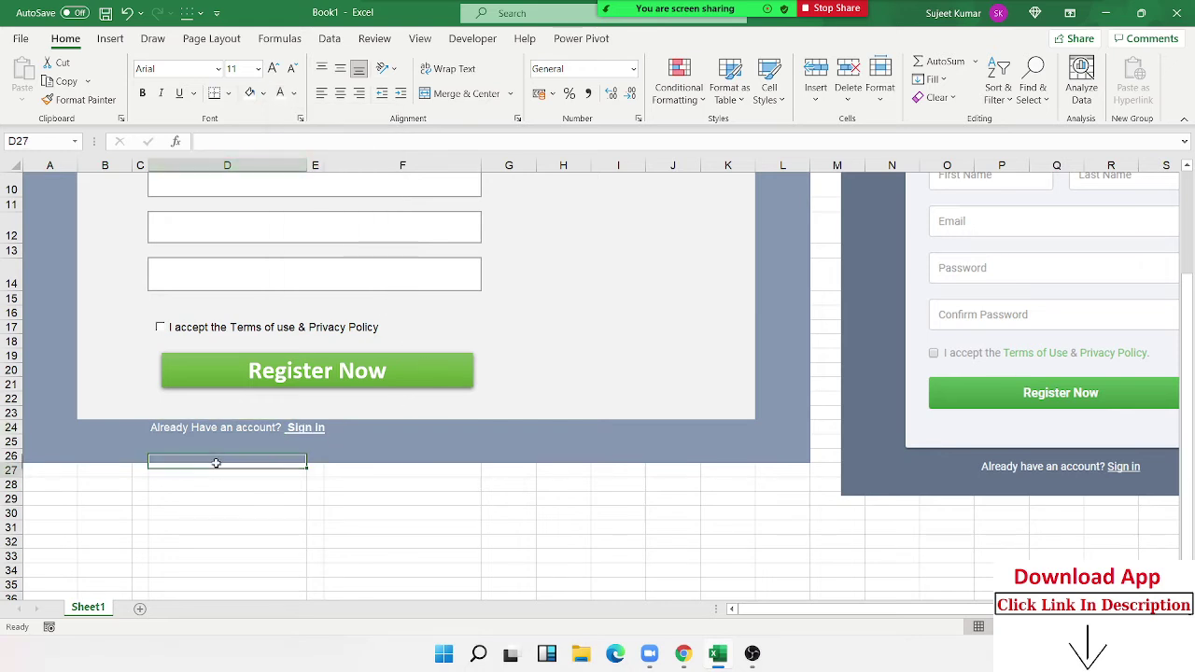
pyautogui.scroll(2, 216, 463)
pyautogui.scroll(1, 216, 463)
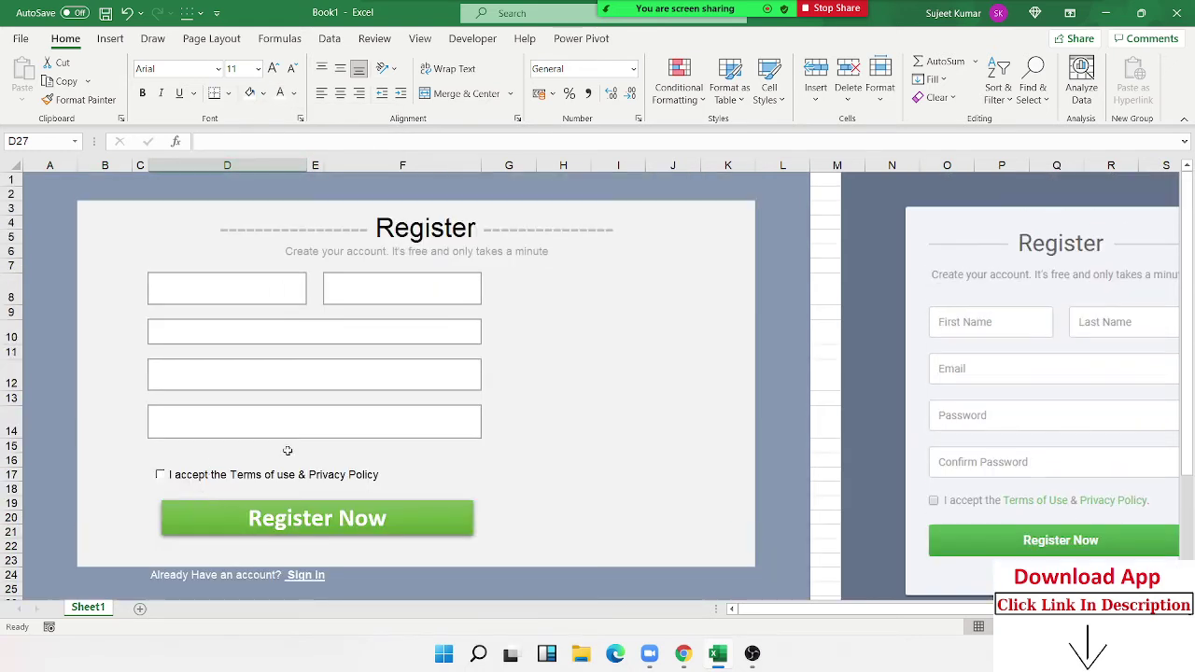
pyautogui.click(562, 161)
pyautogui.moveTo(562, 162); pyautogui.dragTo(713, 164)
pyautogui.hotkey('ctrl', '-')
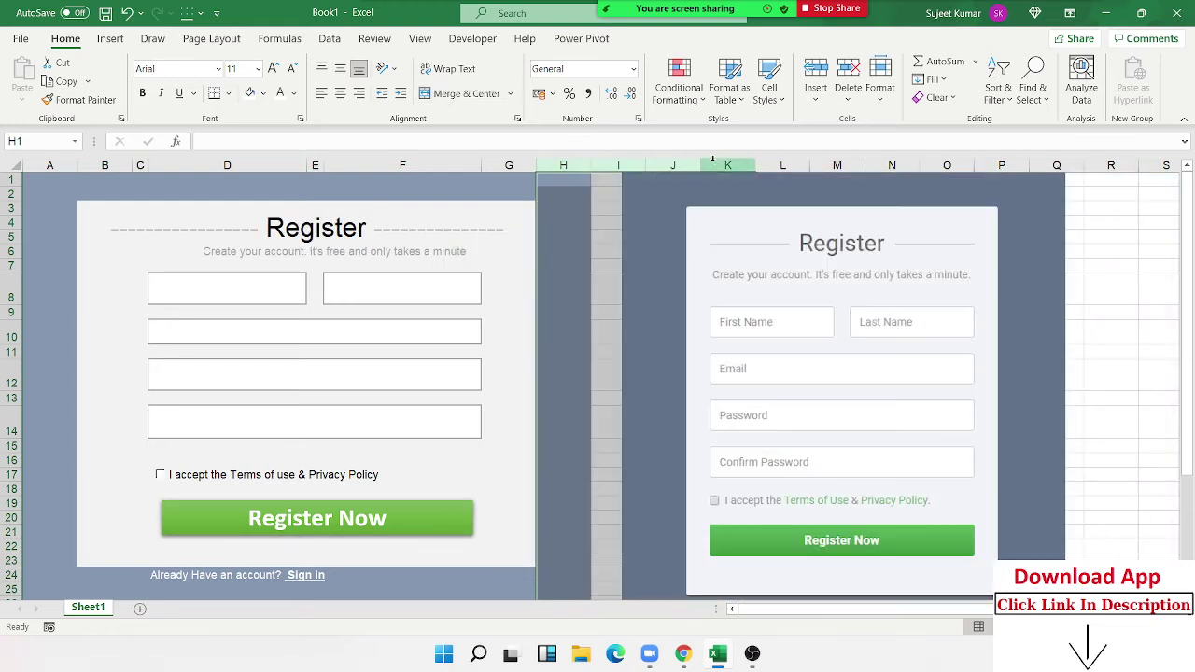
pyautogui.click(584, 206)
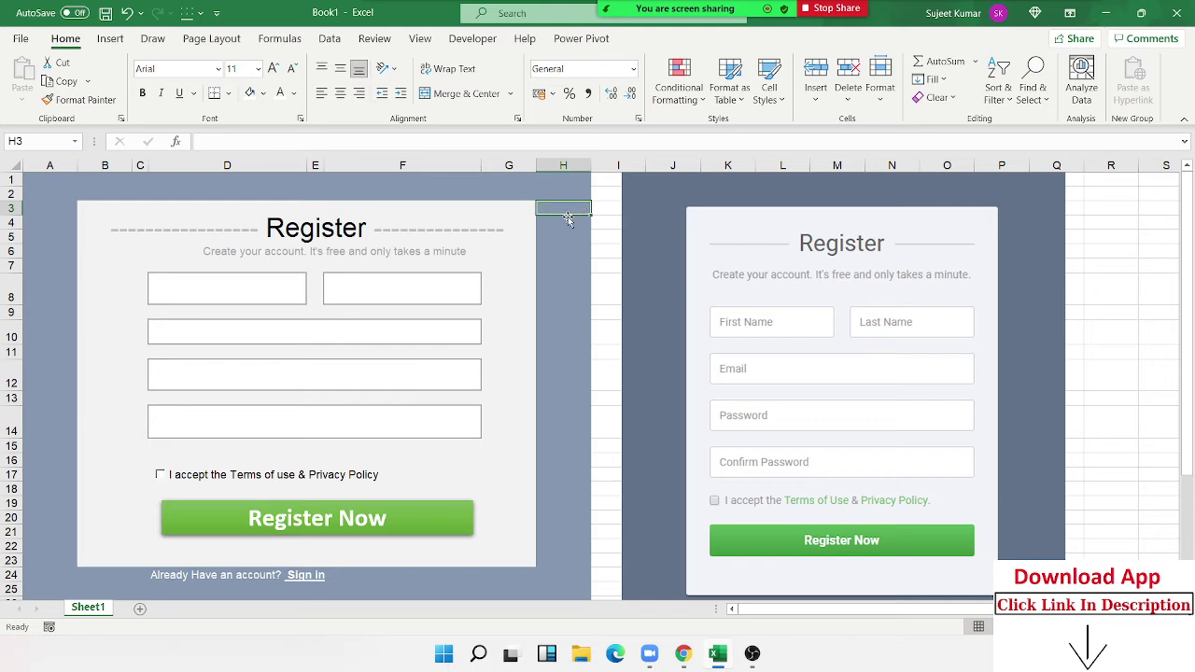
# Narrow column G to a thin gap beside the form
pyautogui.click(530, 297)
pyautogui.scroll(-1, 516, 306)
pyautogui.scroll(1, 515, 307)
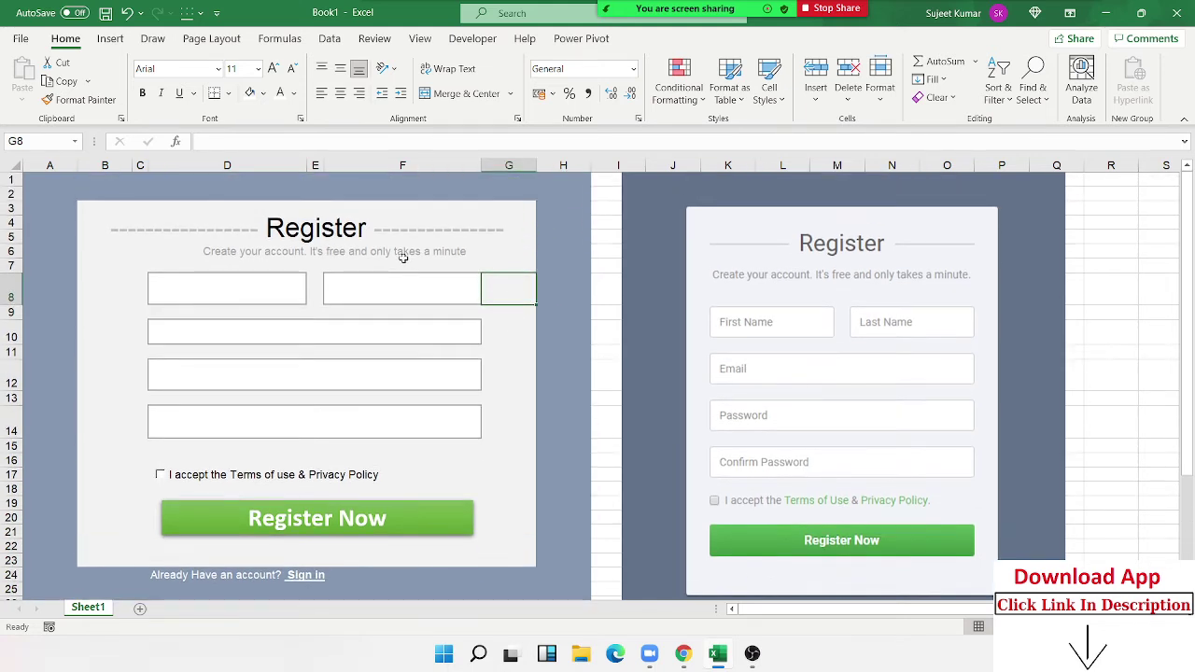
pyautogui.click(566, 334)
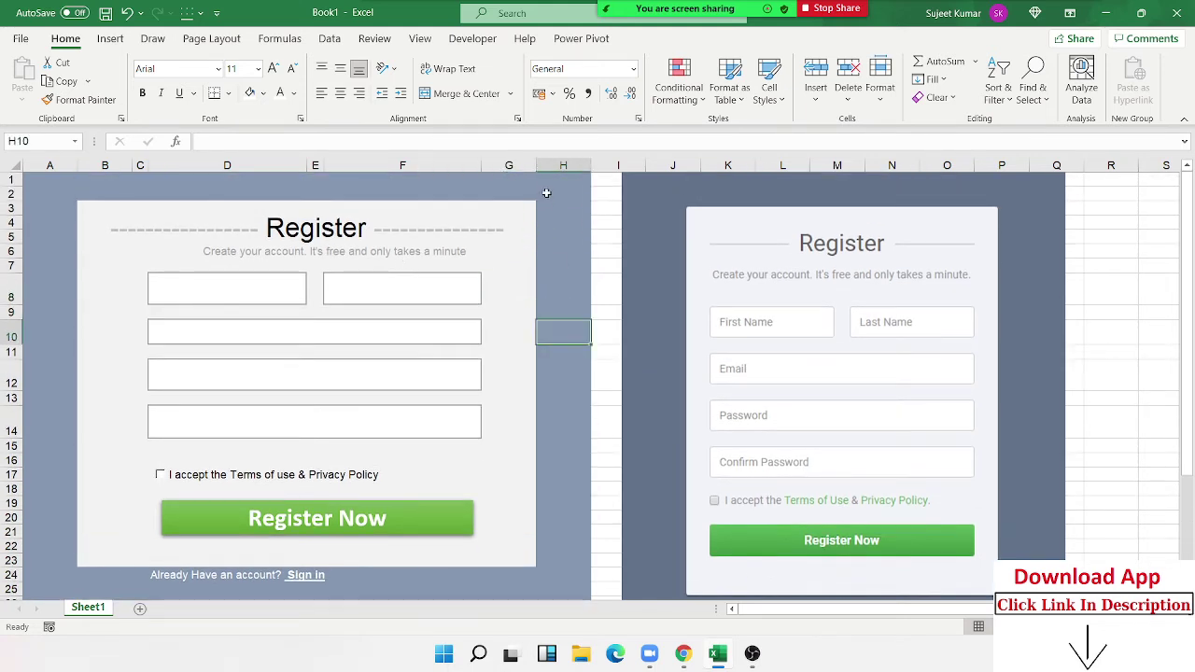
pyautogui.moveTo(537, 168); pyautogui.dragTo(497, 169)
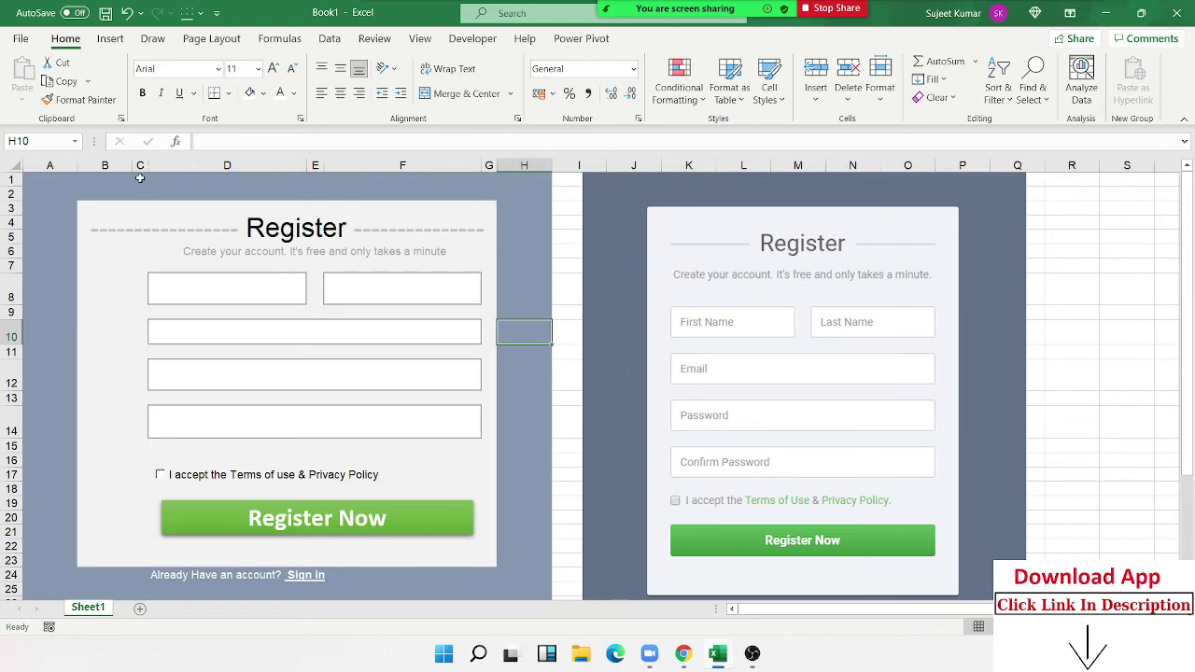
# Narrow column B to tighten the form's left margin
pyautogui.moveTo(131, 167); pyautogui.dragTo(97, 166)
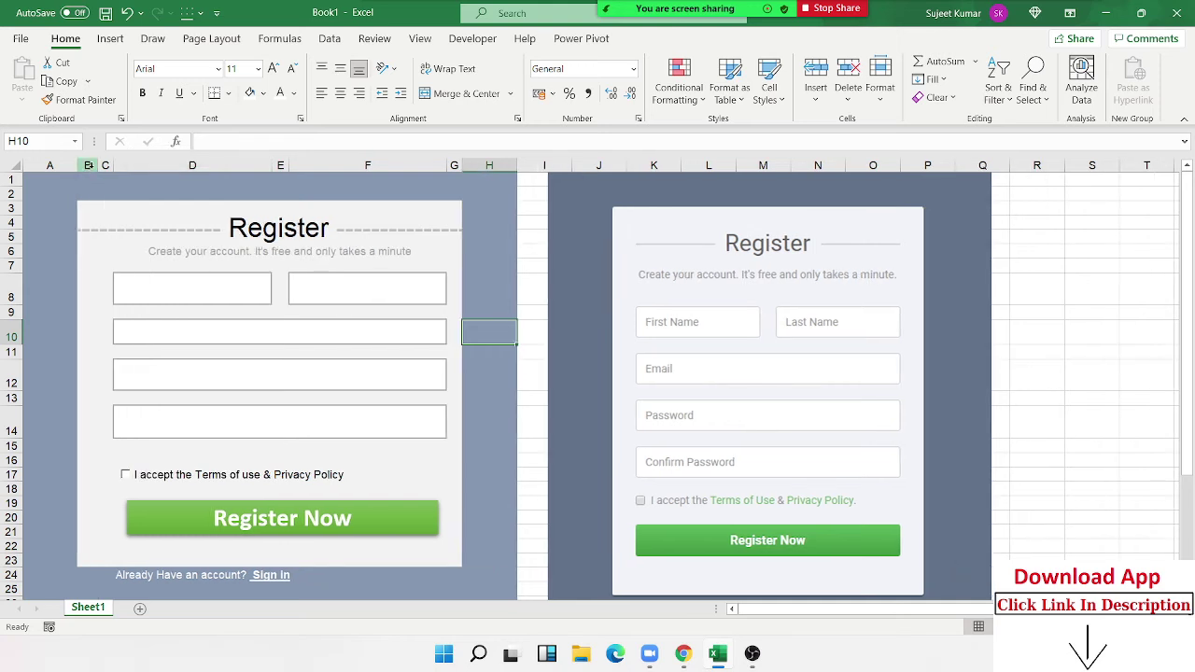
pyautogui.click(87, 165)
pyautogui.moveTo(100, 165); pyautogui.dragTo(88, 165)
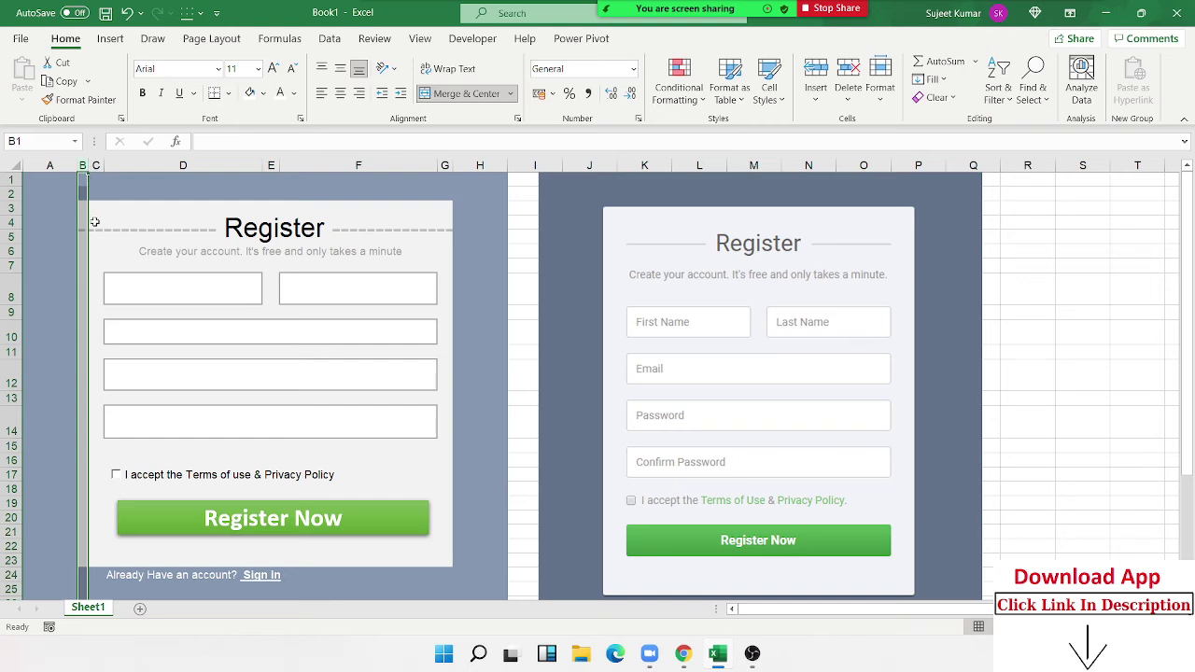
pyautogui.hscroll(1, 98, 190)
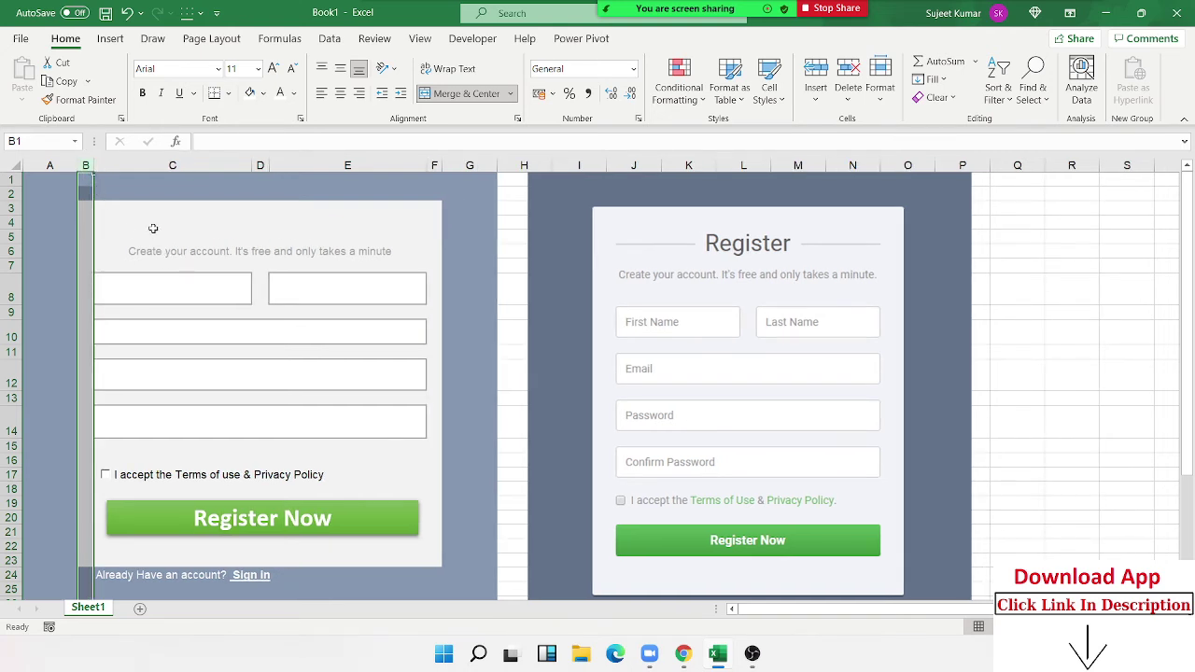
pyautogui.hscroll(-1, 154, 228)
pyautogui.click(117, 248)
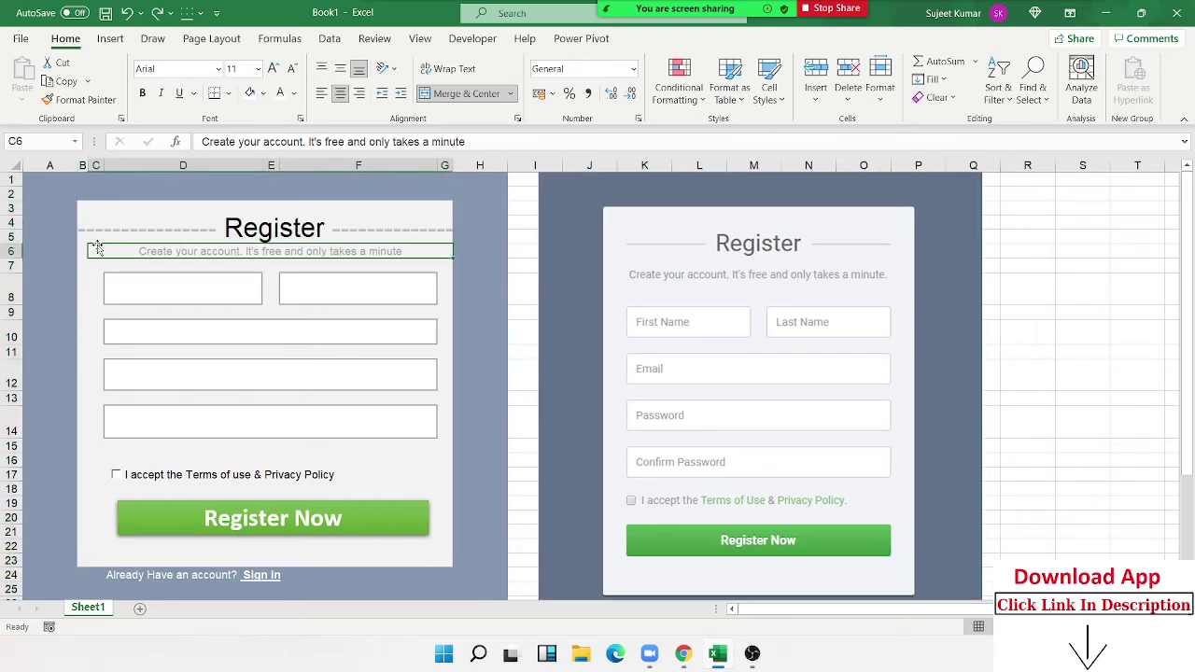
# Narrow column A further to reduce the left margin
pyautogui.click(461, 303)
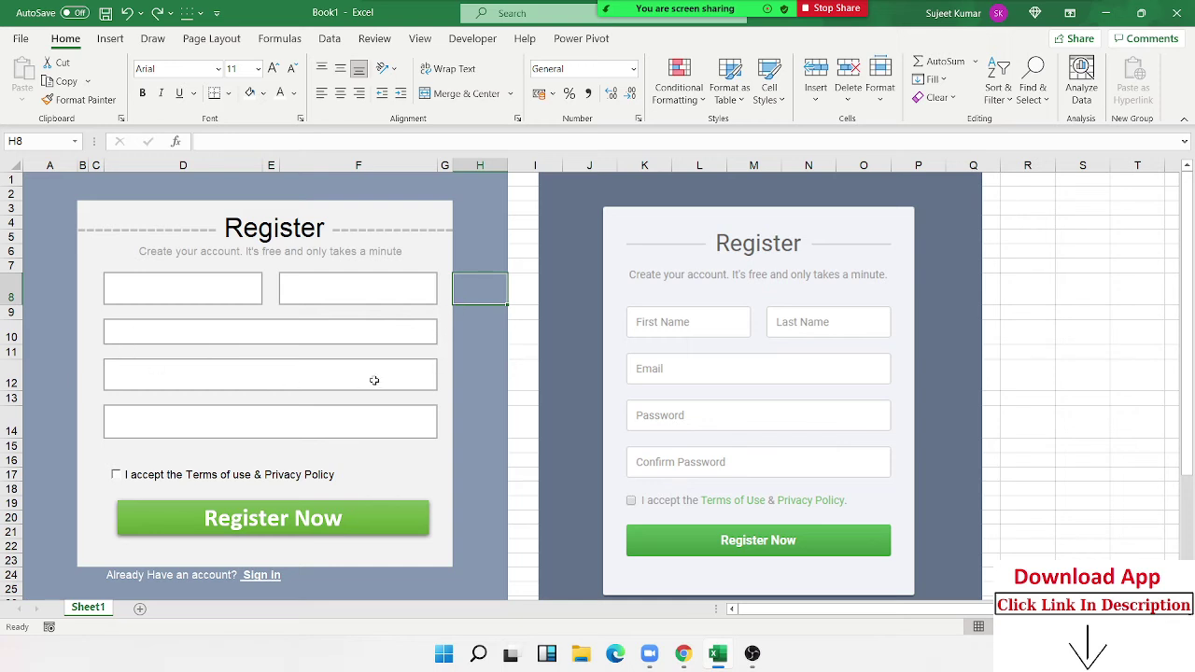
pyautogui.click(480, 311)
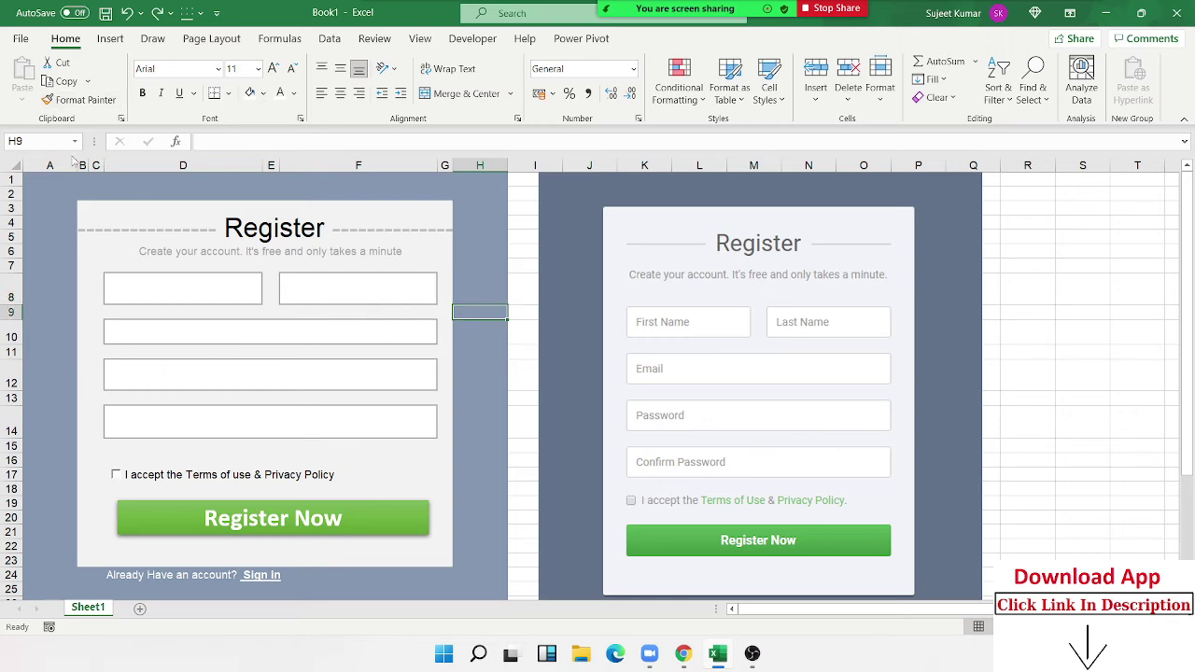
pyautogui.moveTo(73, 163); pyautogui.dragTo(58, 163)
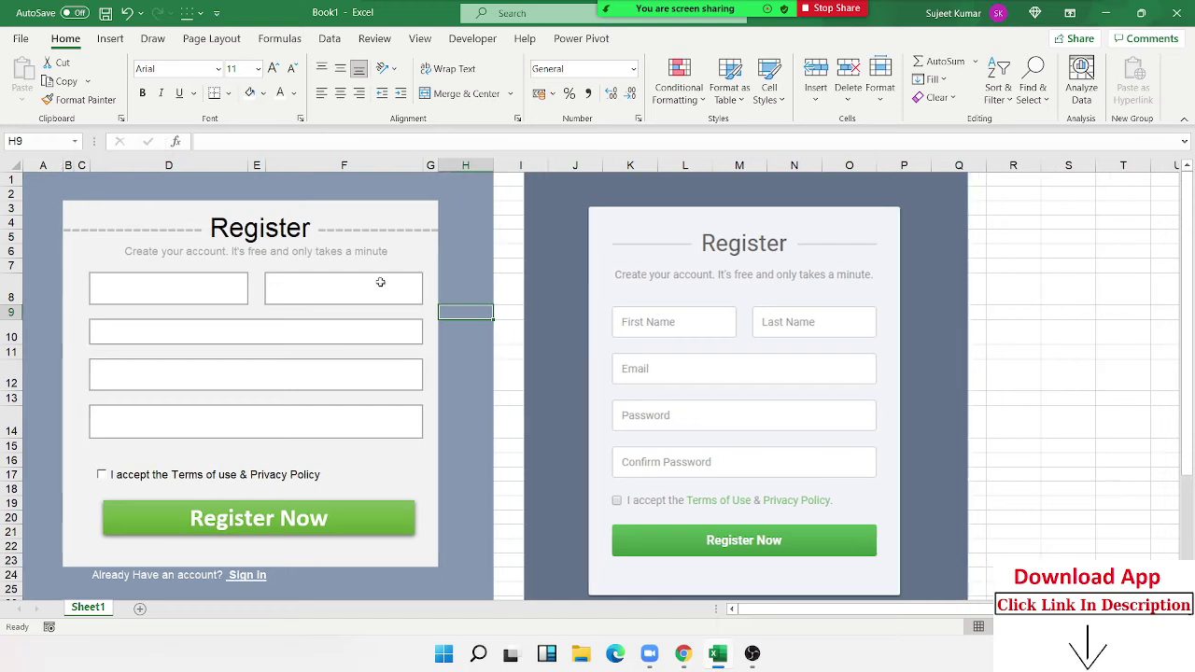
pyautogui.scroll(-1, 380, 282)
pyautogui.scroll(1, 380, 282)
# Narrow column D and widen column F to about 24.60 to balance the input boxes
pyautogui.click(406, 325)
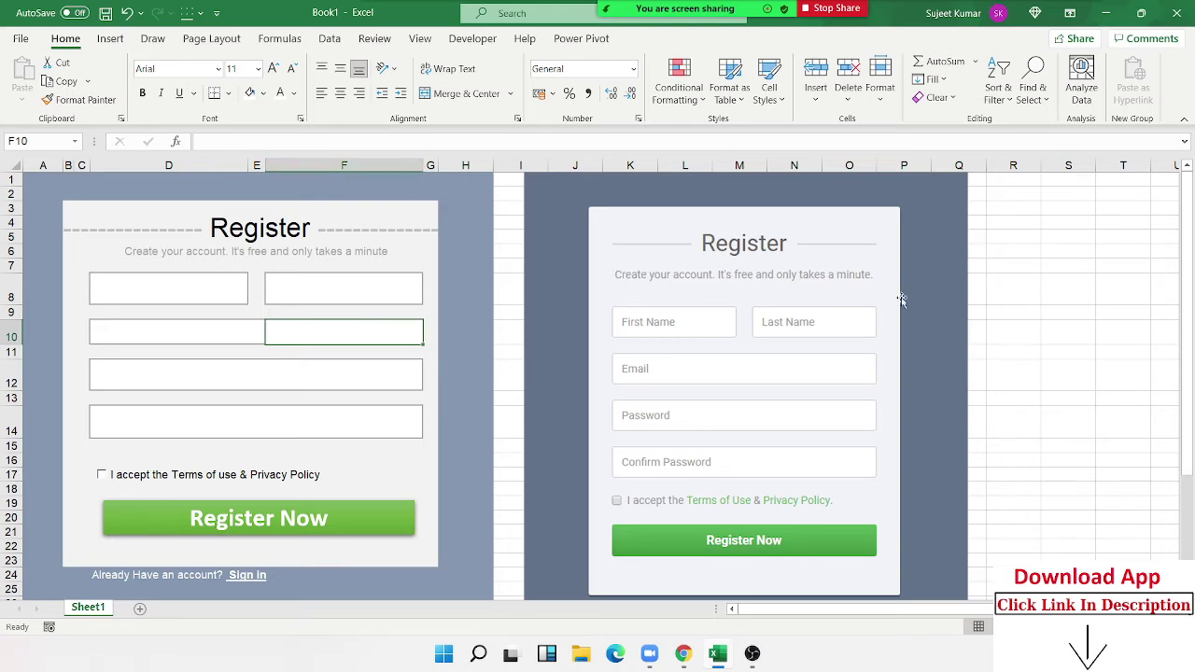
pyautogui.moveTo(241, 166); pyautogui.dragTo(215, 173)
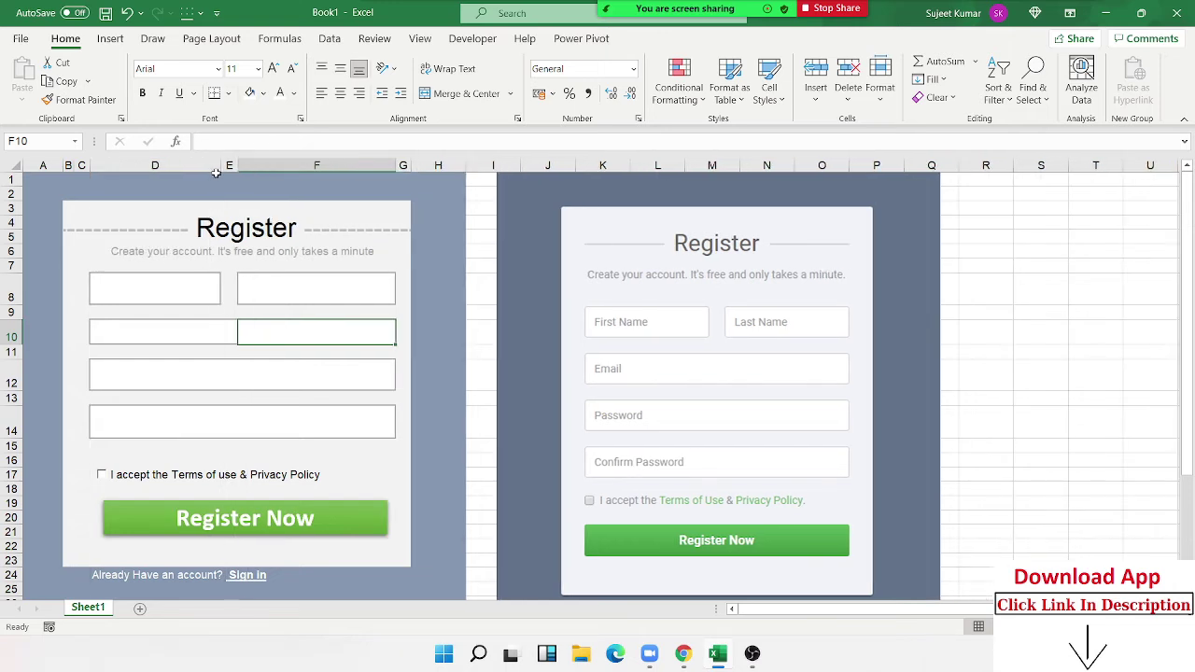
pyautogui.moveTo(369, 168)
pyautogui.mouseDown()
pyautogui.moveTo(394, 165)
pyautogui.moveTo(369, 166)
pyautogui.mouseUp()
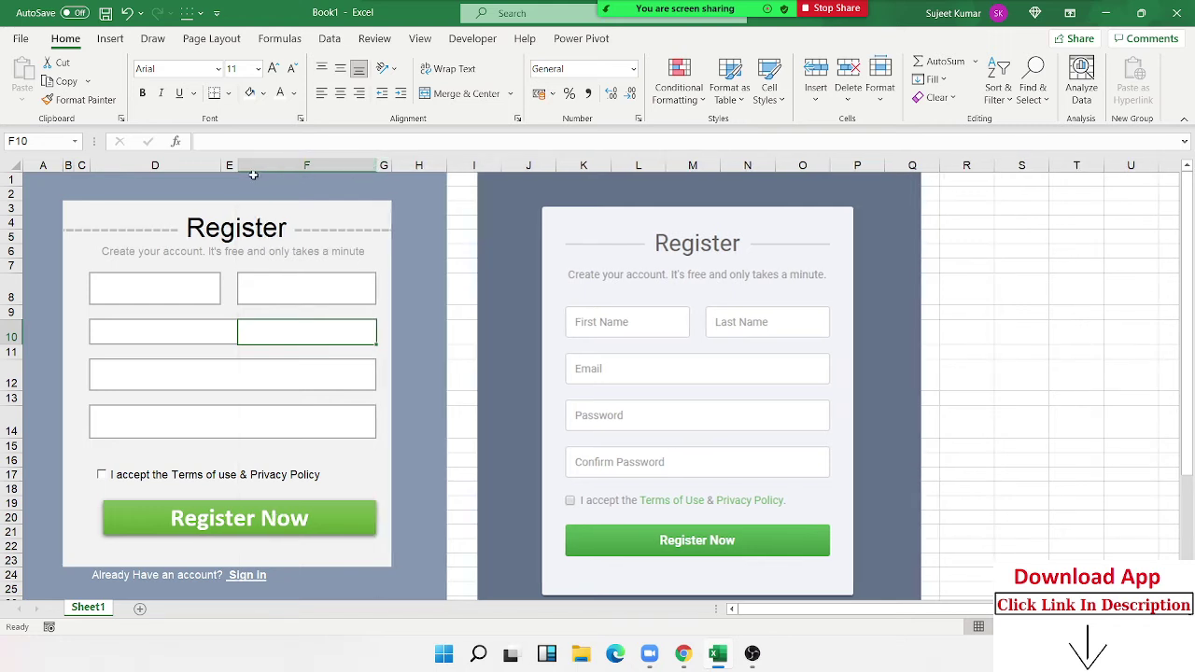
pyautogui.click(408, 279)
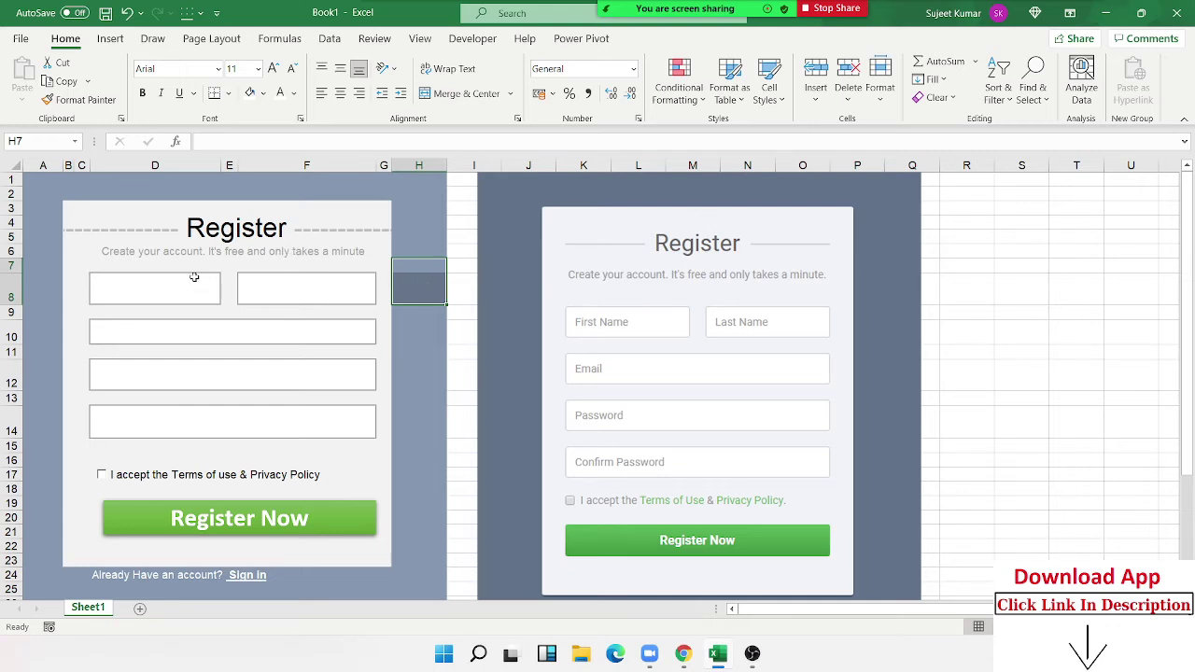
pyautogui.click(398, 382)
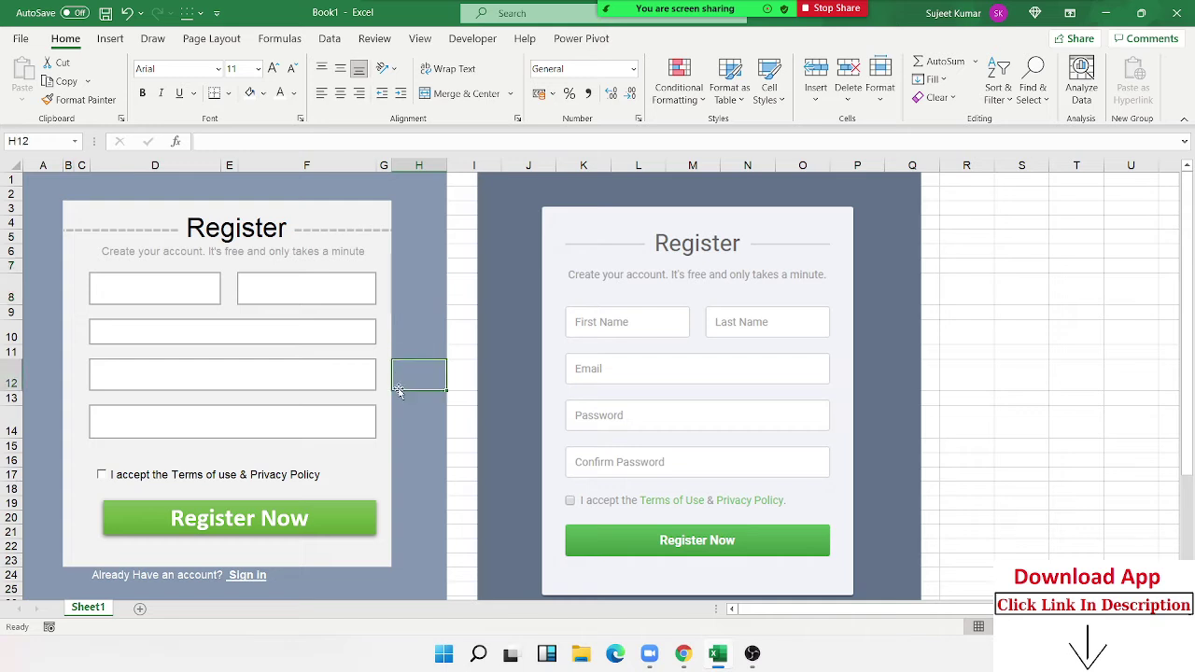
pyautogui.click(149, 294)
pyautogui.click(279, 296)
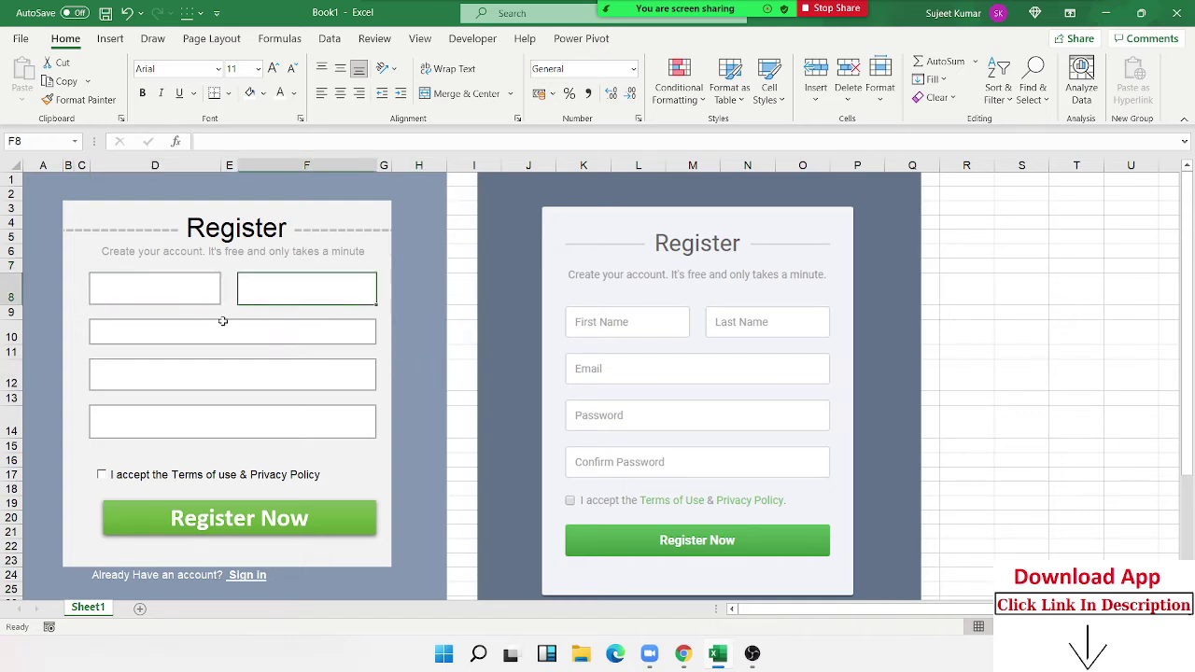
pyautogui.click(218, 327)
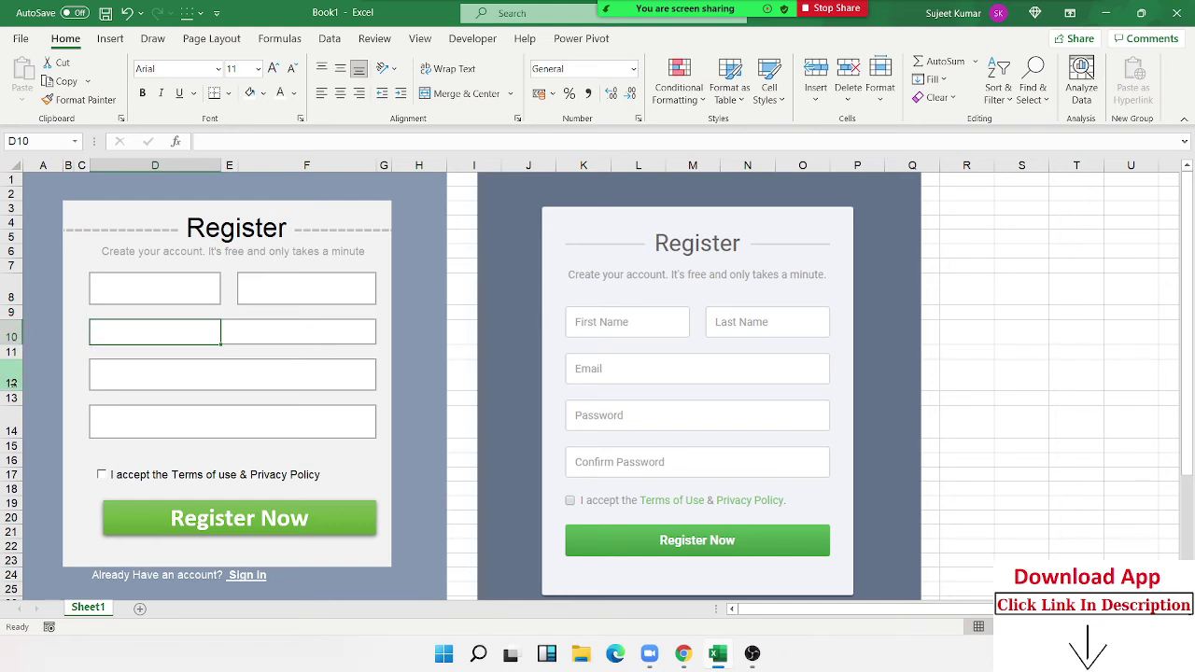
# Set row 10 to a height of 28.80 so the email box matches the others
pyautogui.scroll(-2, 12, 383)
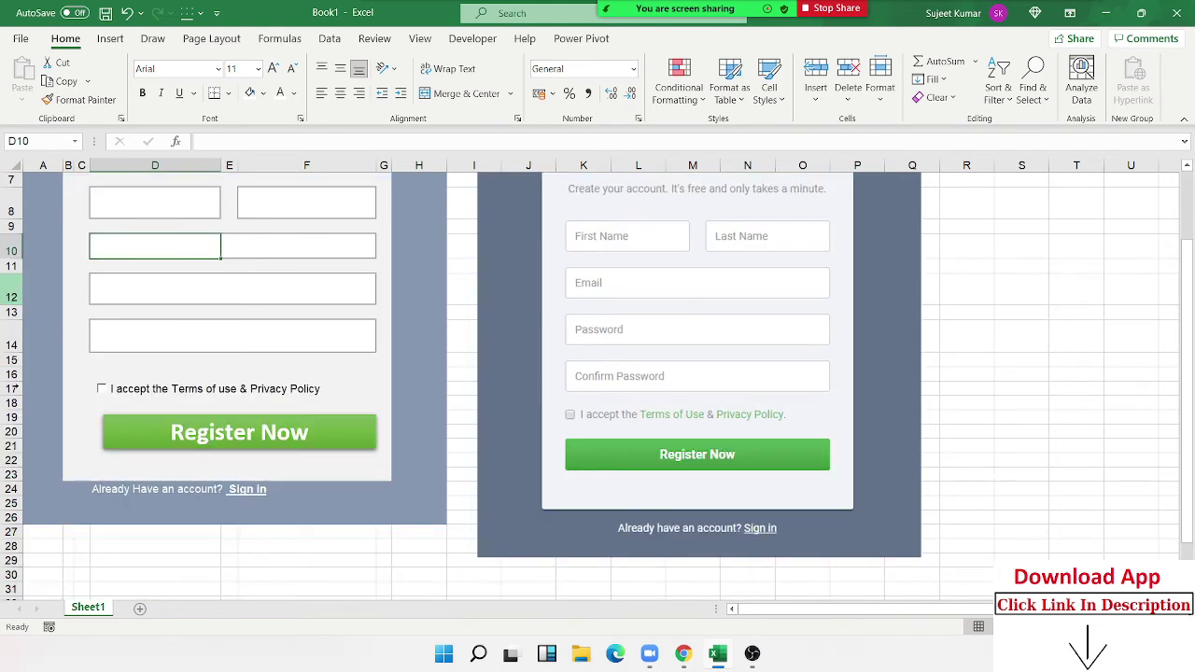
pyautogui.scroll(2, 15, 385)
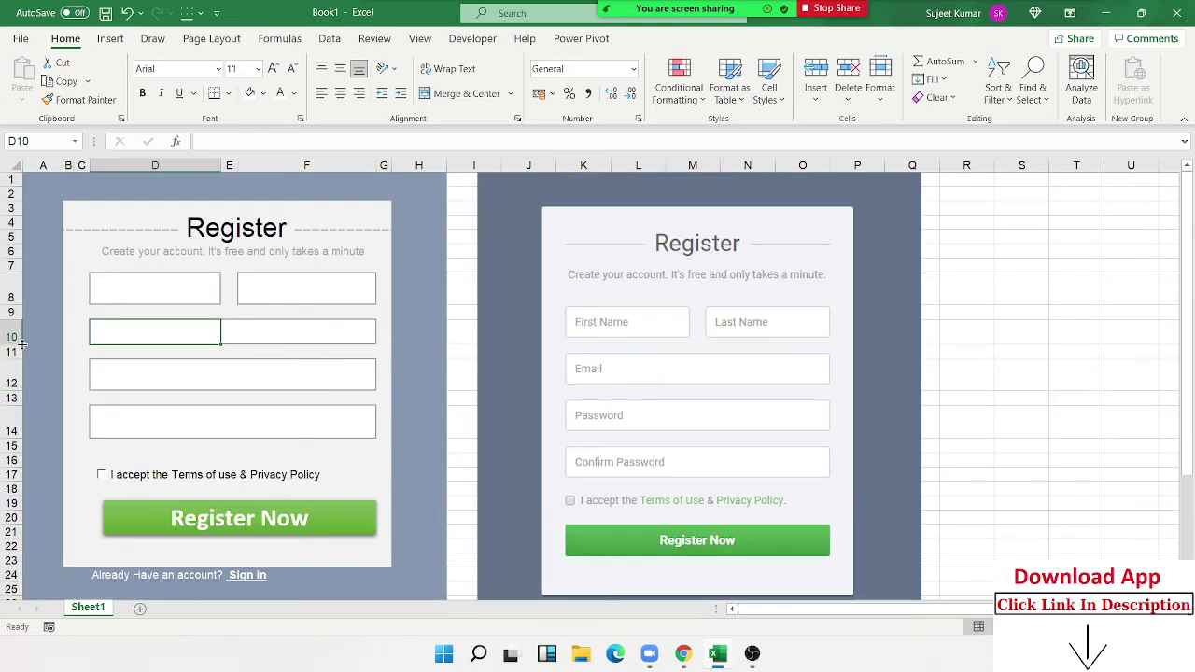
pyautogui.moveTo(22, 343); pyautogui.dragTo(25, 346)
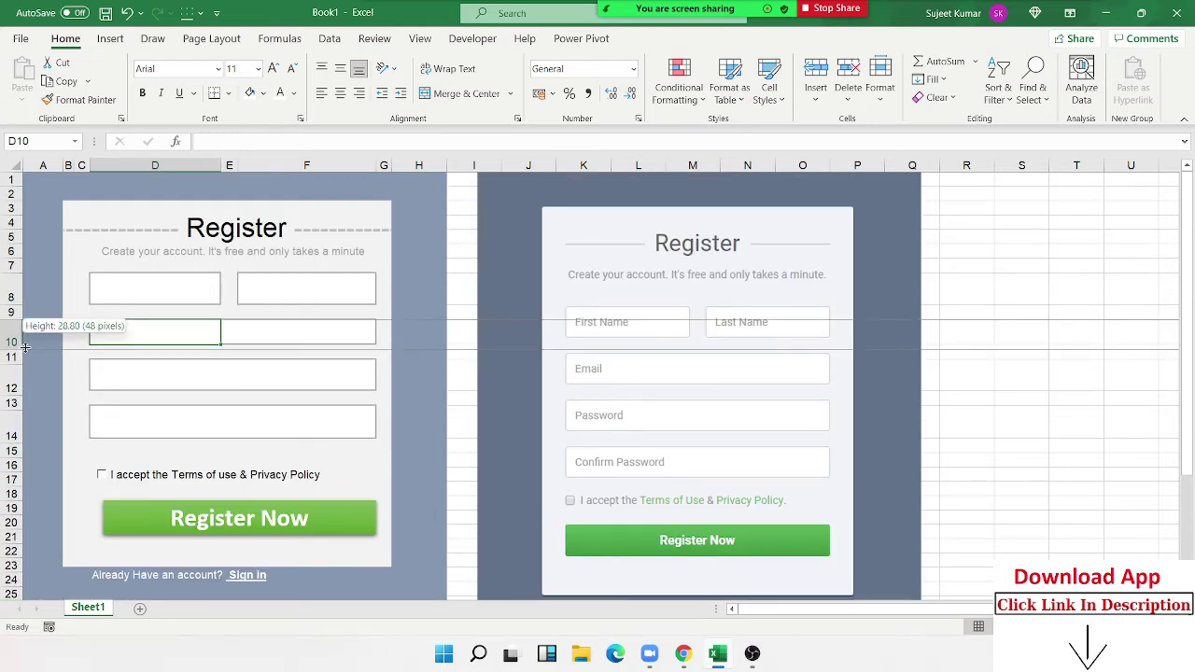
pyautogui.click(322, 408)
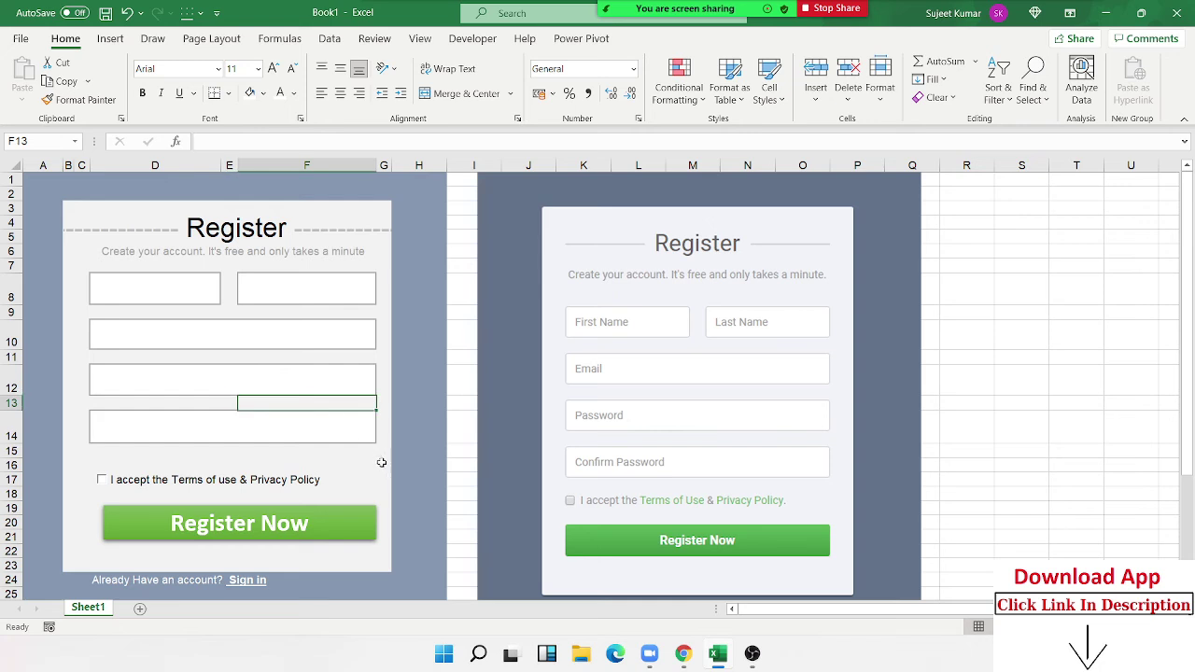
pyautogui.click(186, 297)
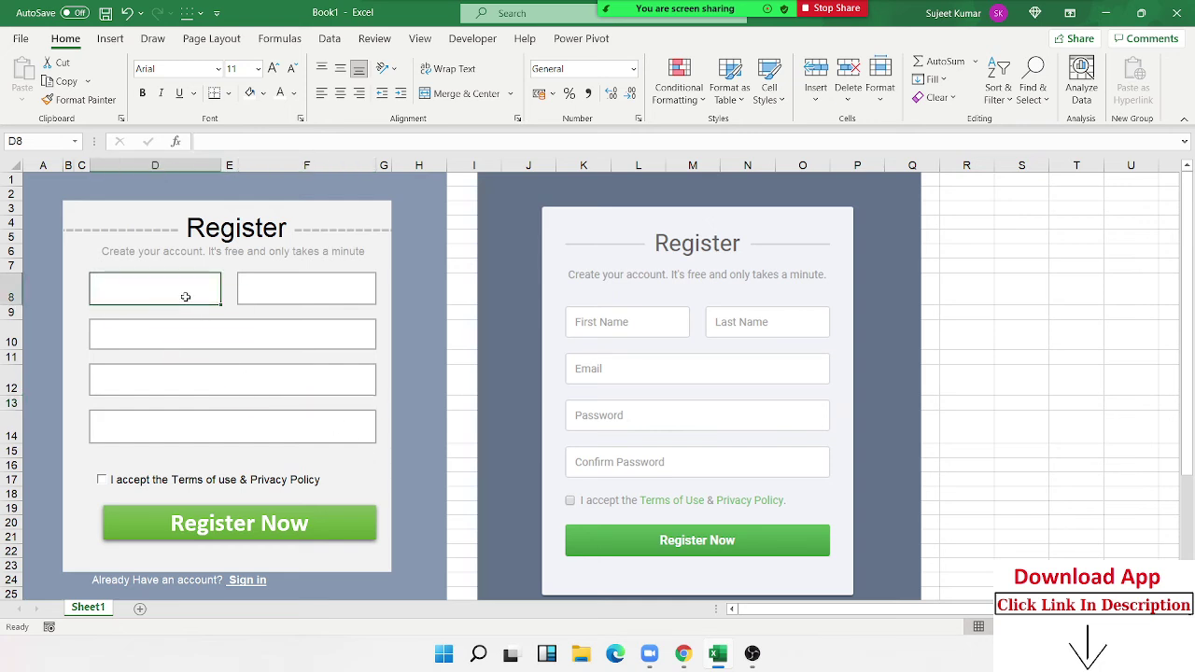
pyautogui.click(288, 299)
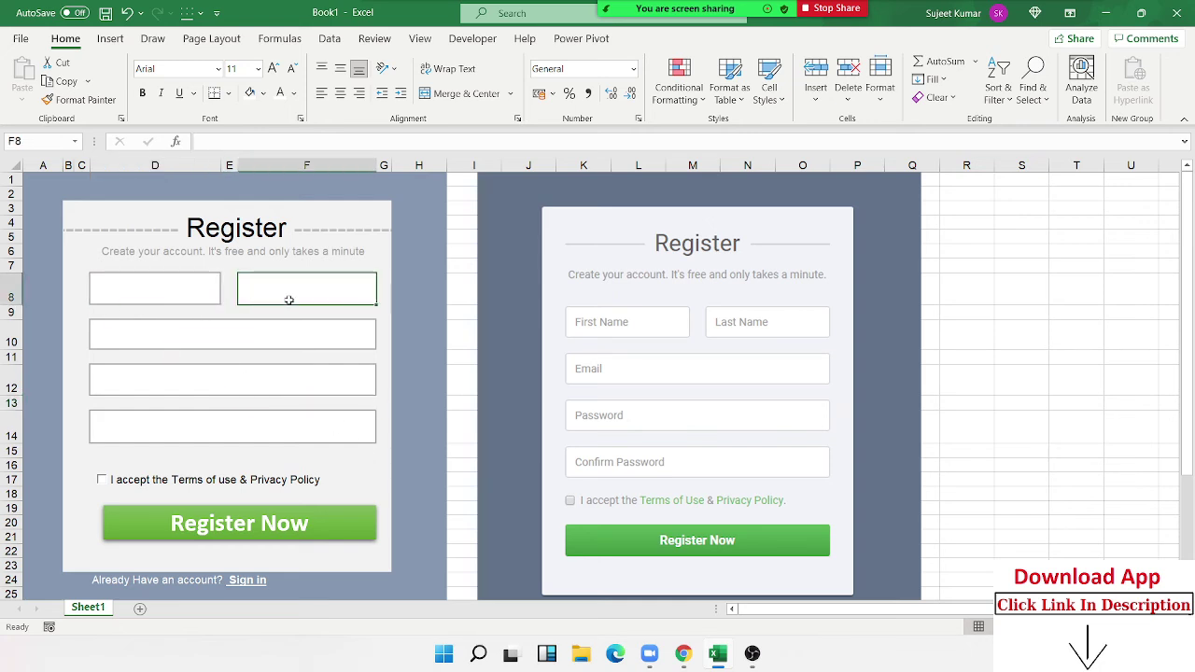
pyautogui.click(84, 289)
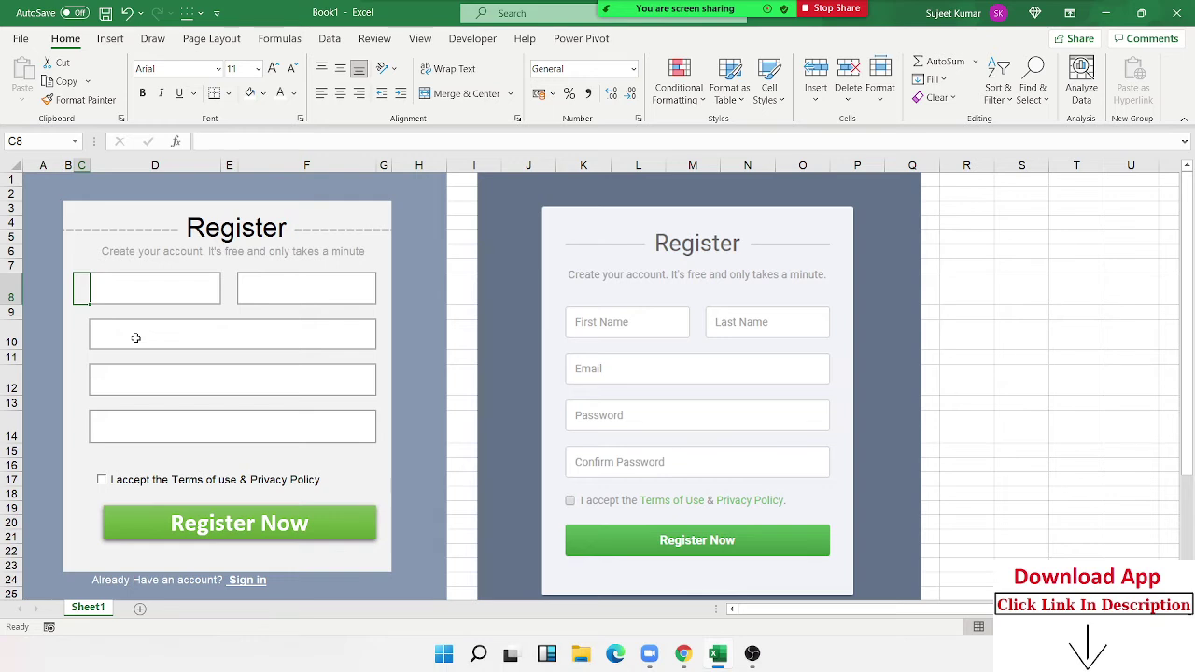
# Enter the placeholder 'Fist Name' in C8 and apply Middle Align
pyautogui.write('F')
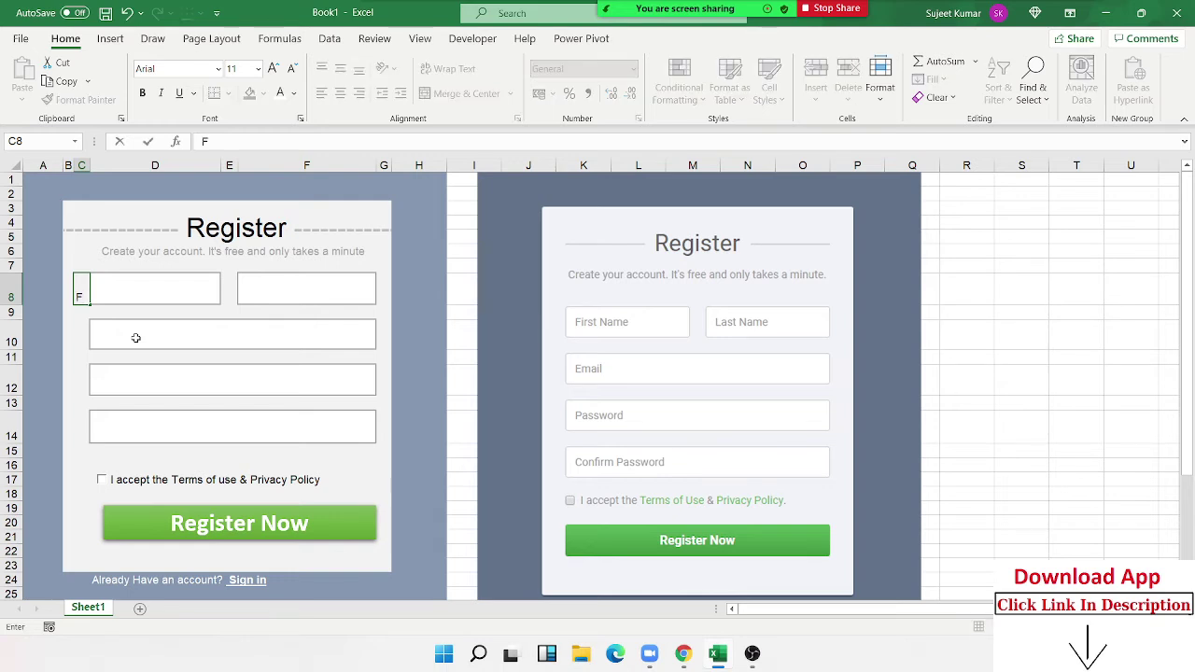
pyautogui.write('ist ')
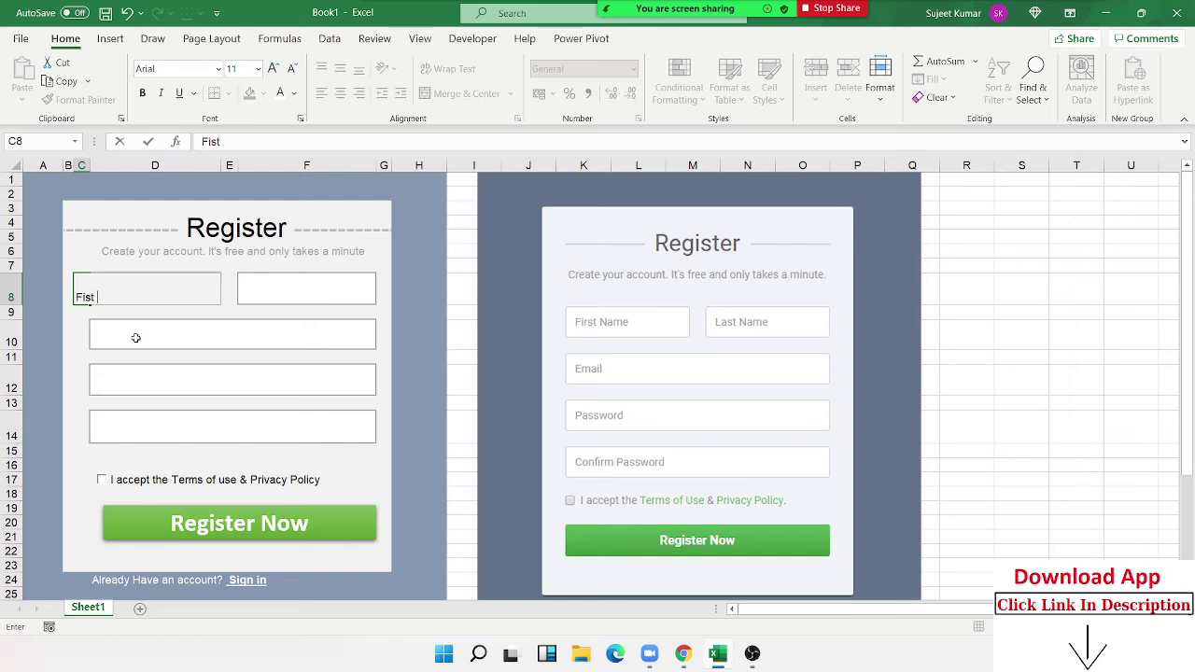
pyautogui.write('Name')
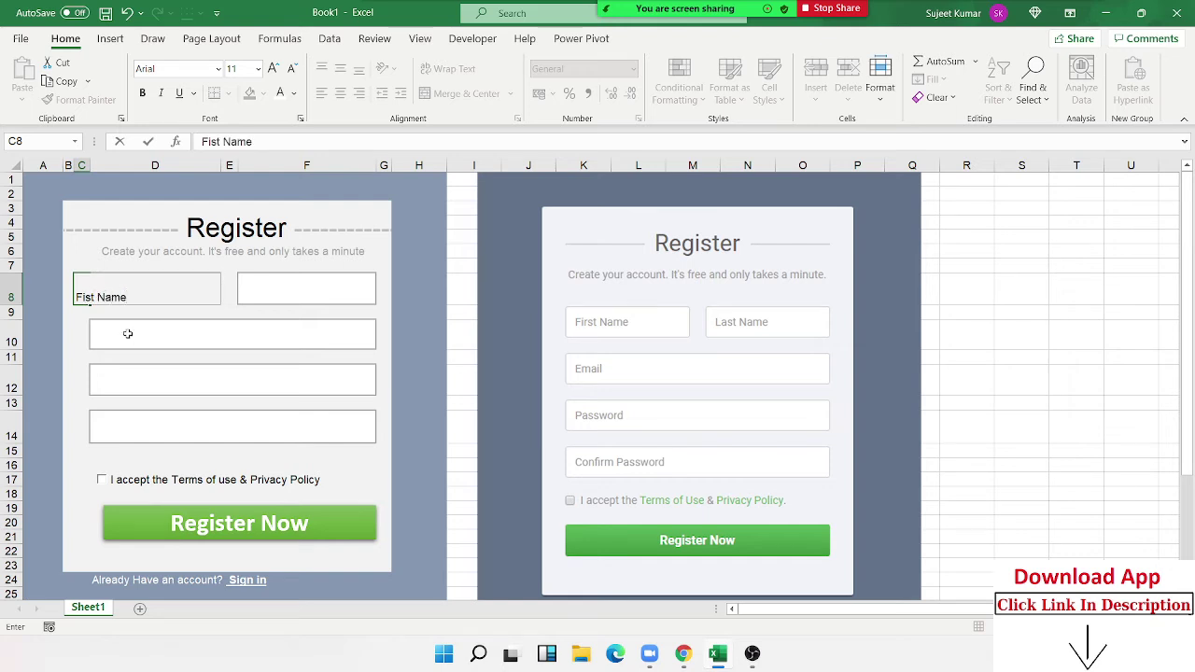
pyautogui.click(135, 338)
pyautogui.click(116, 293)
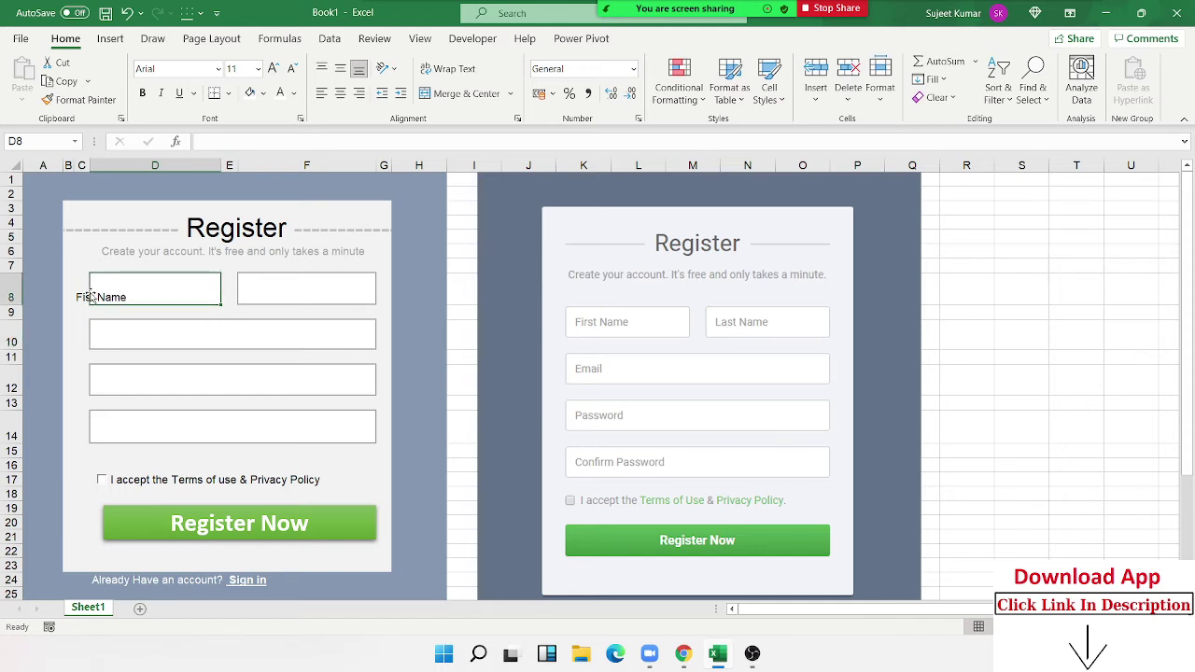
pyautogui.click(88, 327)
pyautogui.click(85, 295)
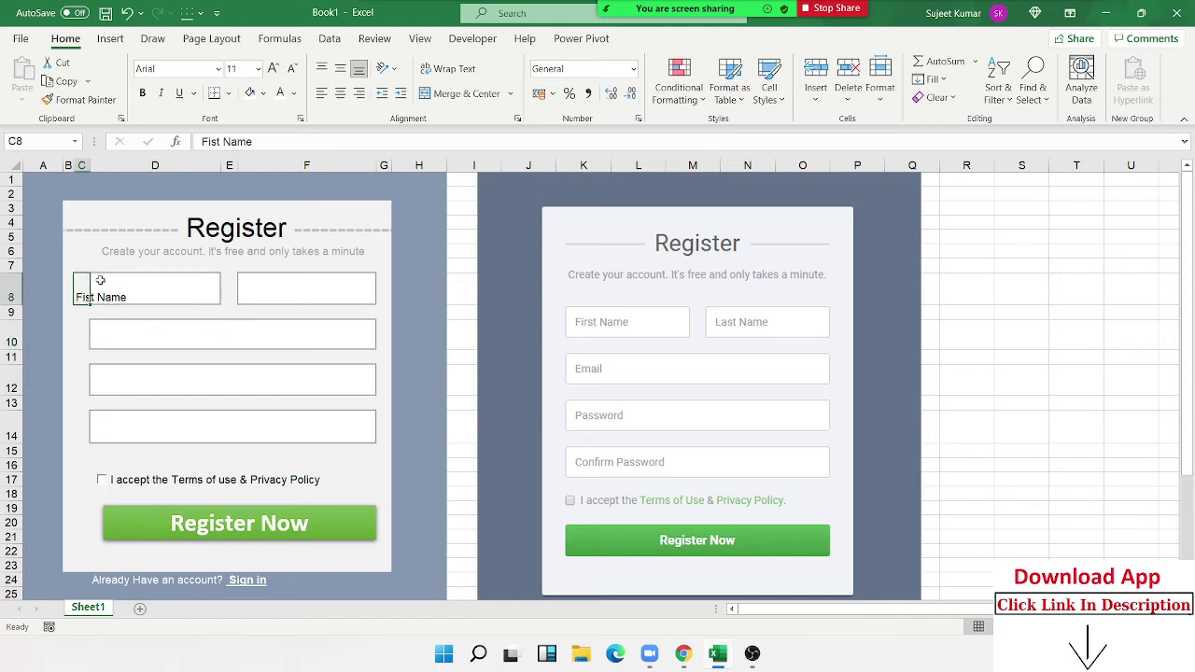
pyautogui.click(339, 69)
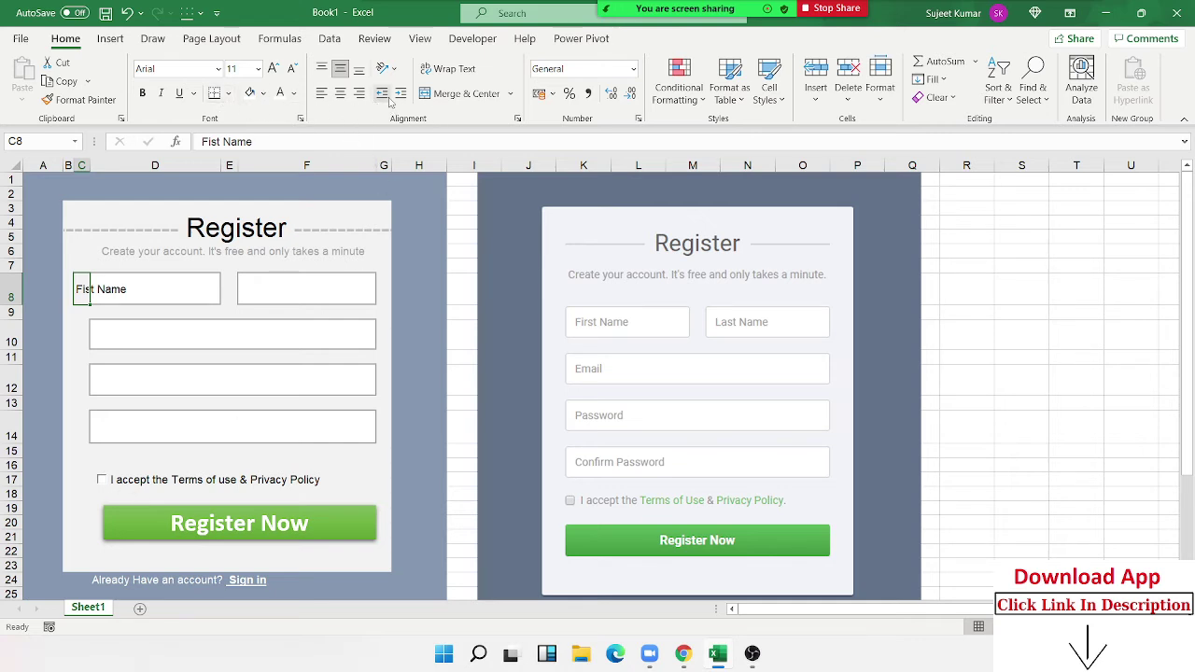
# Indent the Fist Name placeholder in C8 three steps and make it light grey
pyautogui.click(399, 94)
pyautogui.click(399, 94)
pyautogui.click(400, 94)
pyautogui.click(399, 94)
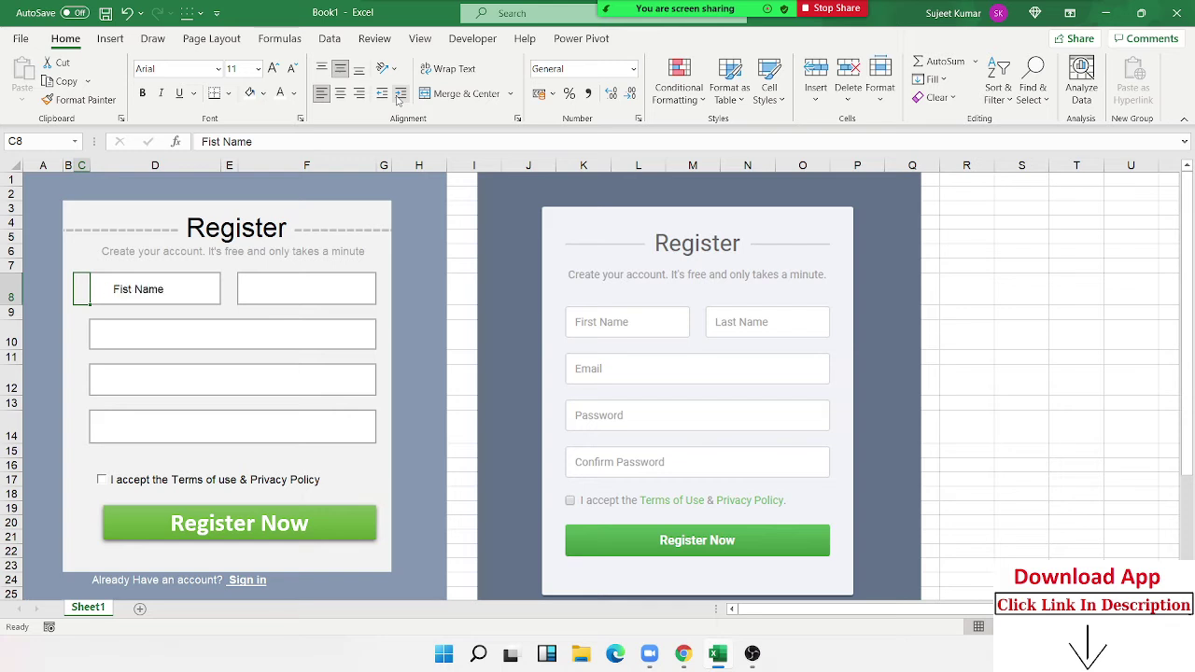
pyautogui.click(293, 93)
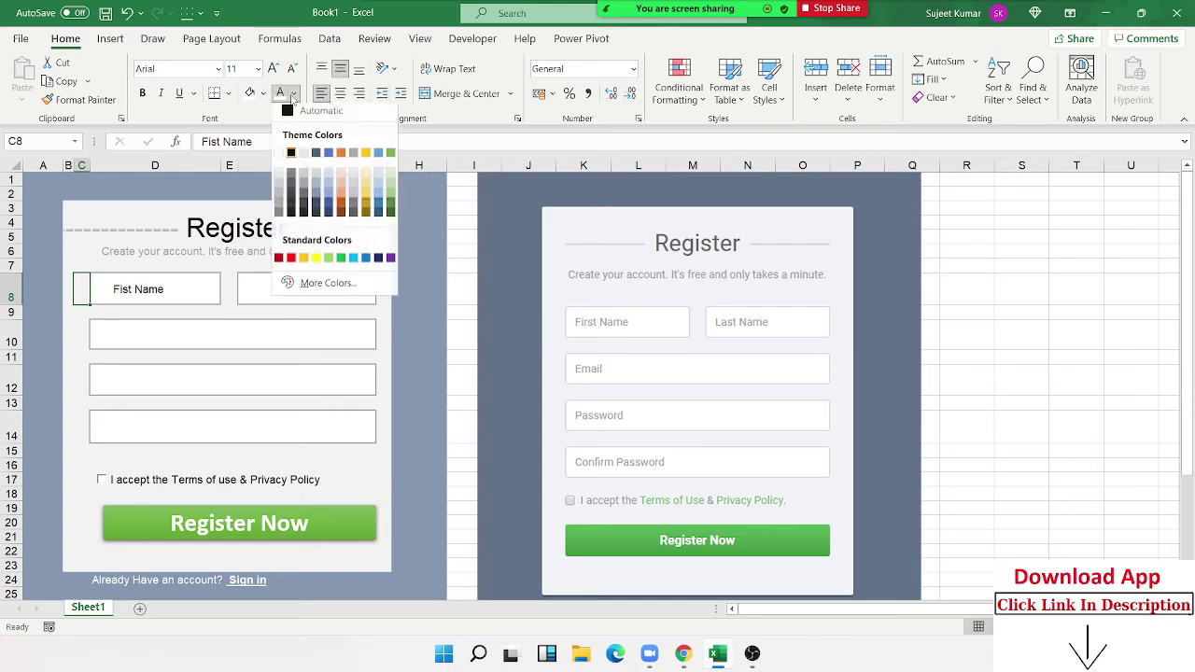
pyautogui.click(278, 201)
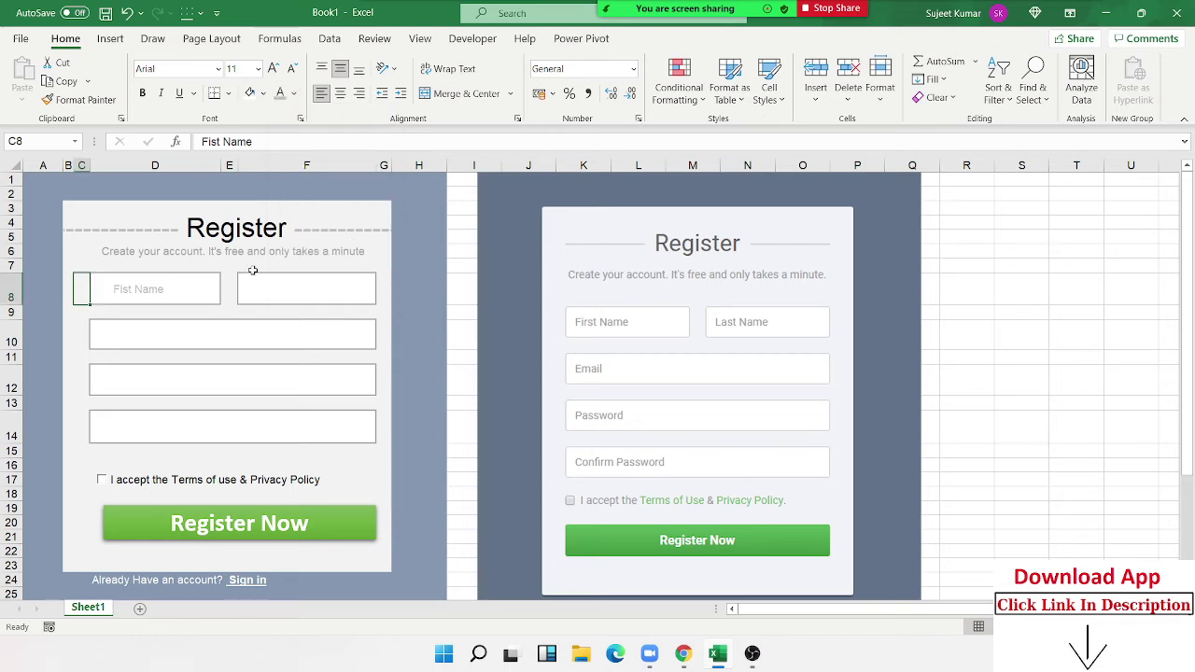
# Inspect the cells forming the form boxes, including gap cell E8, then return to C8
pyautogui.click(182, 315)
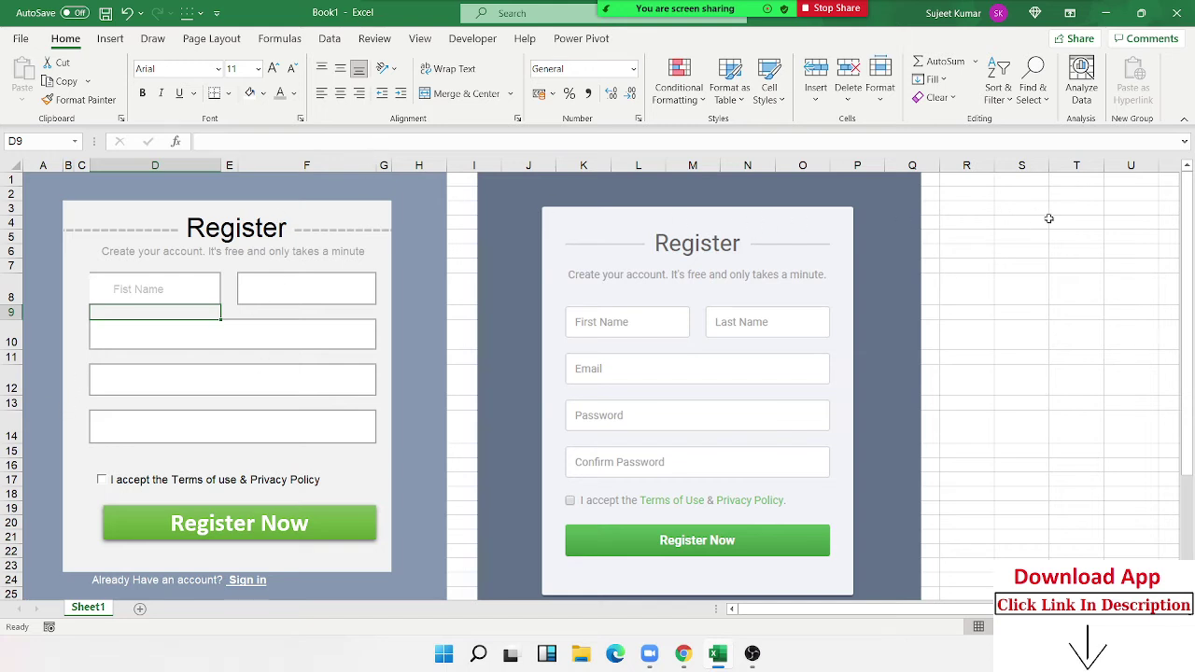
pyautogui.click(234, 286)
pyautogui.click(250, 325)
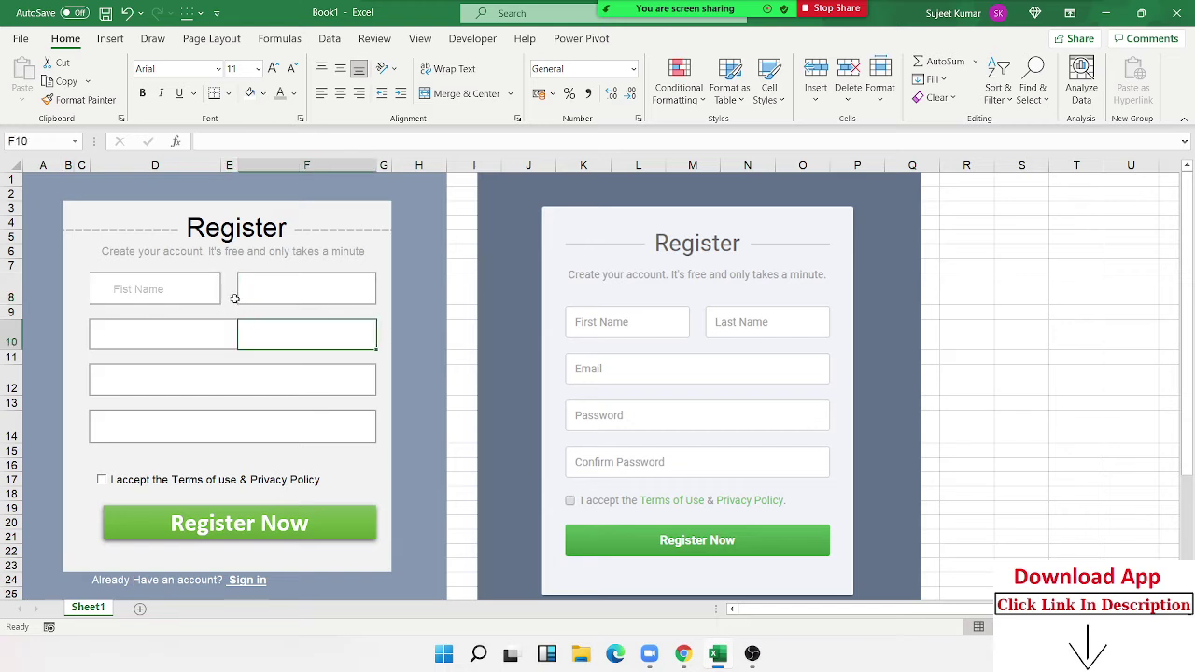
pyautogui.click(233, 296)
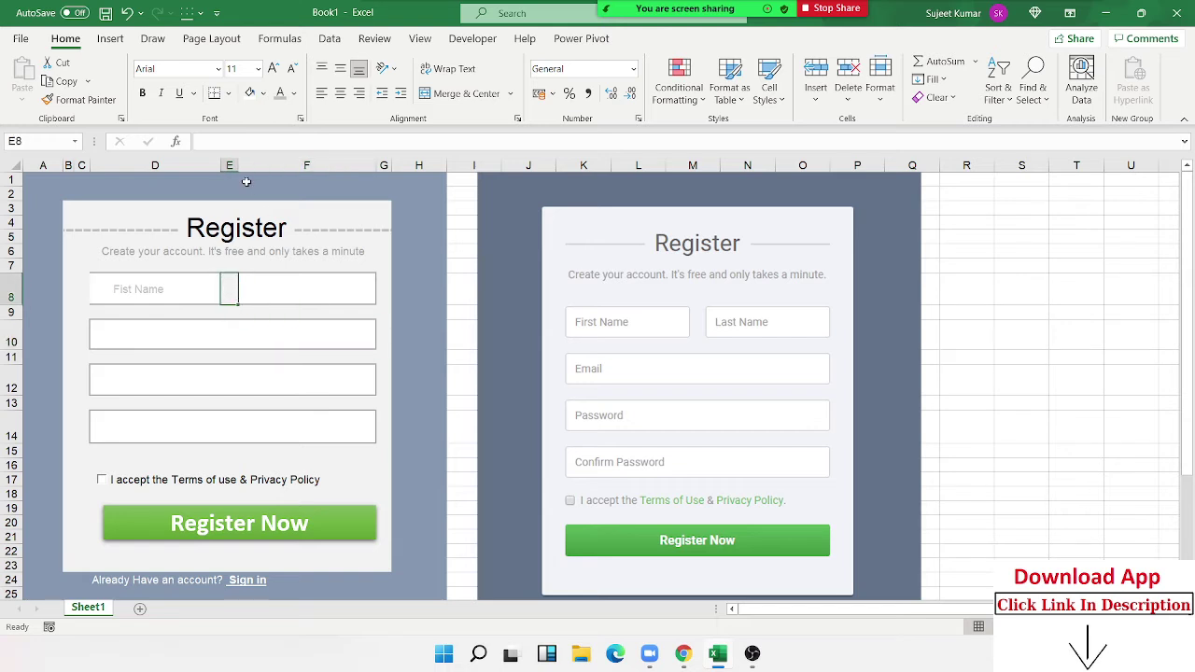
pyautogui.click(87, 297)
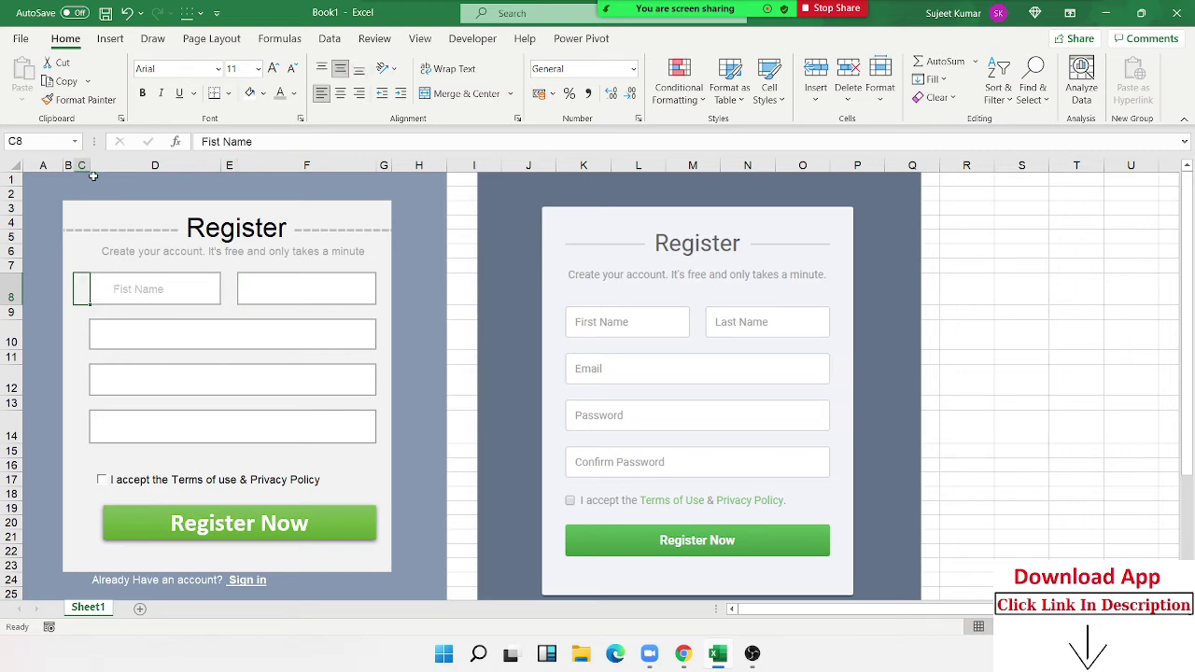
# Narrow column C to a slim spacer and check the cells in column E
pyautogui.moveTo(91, 167); pyautogui.dragTo(90, 171)
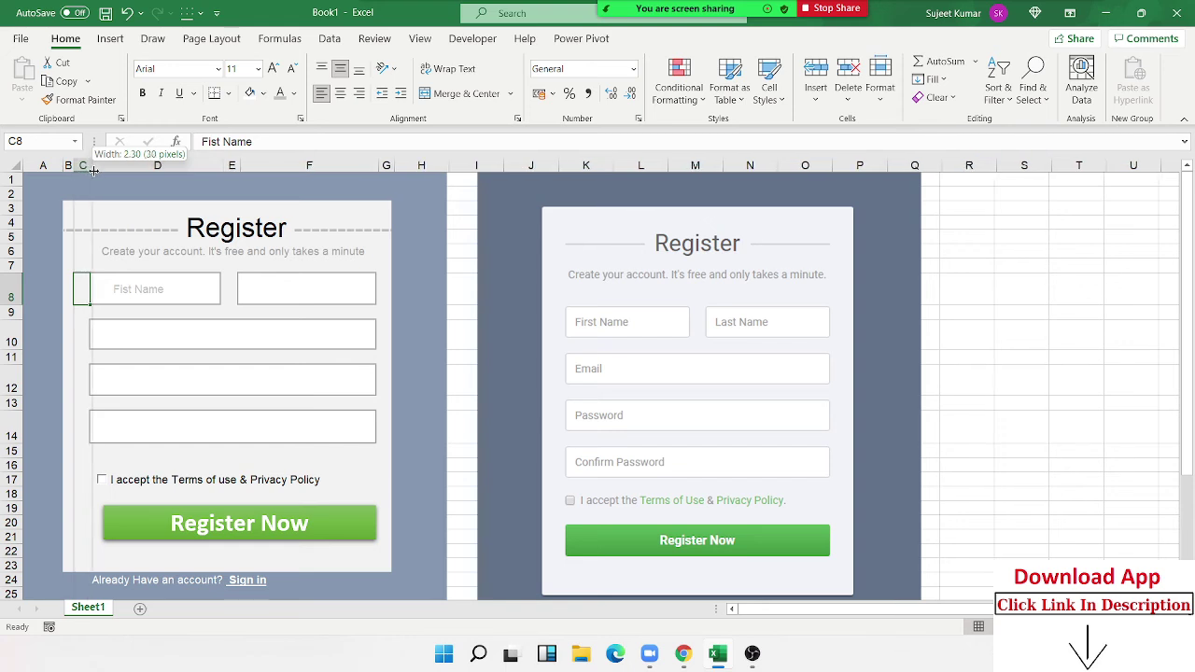
pyautogui.click(229, 165)
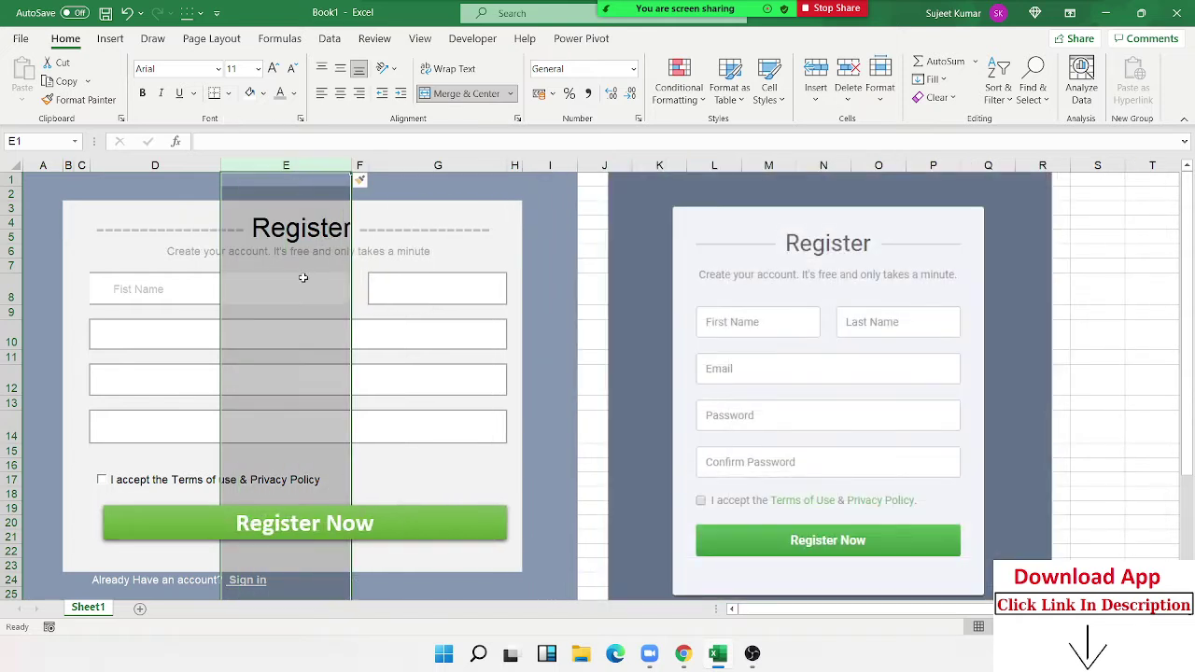
pyautogui.click(303, 280)
pyautogui.click(349, 346)
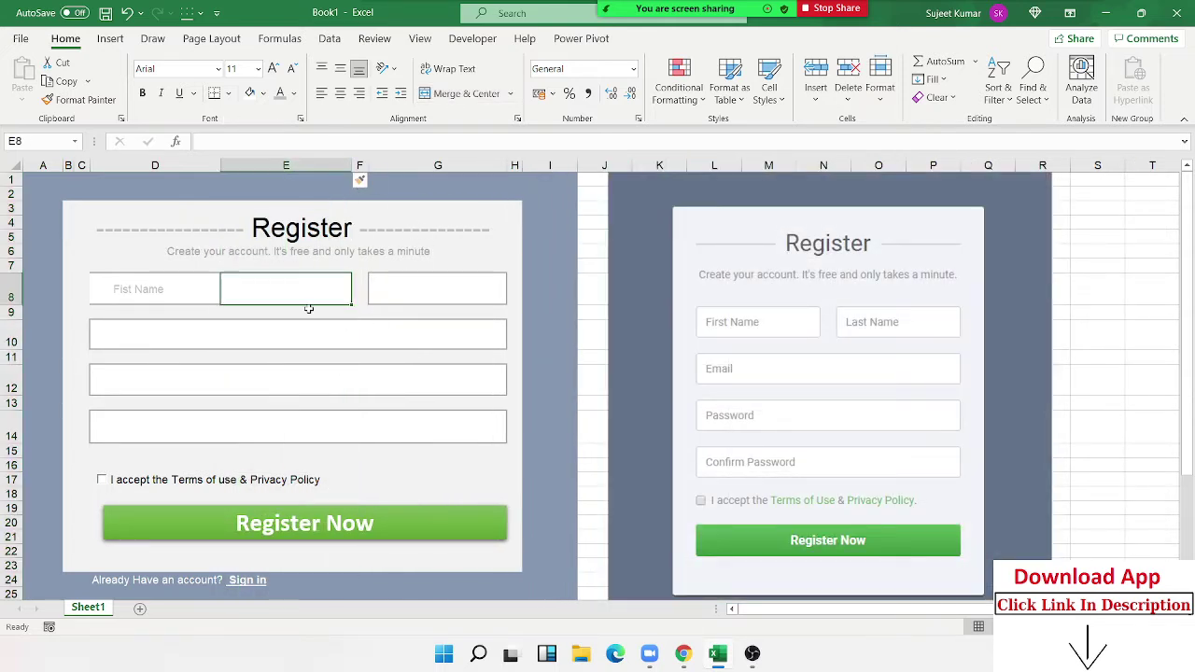
pyautogui.click(486, 258)
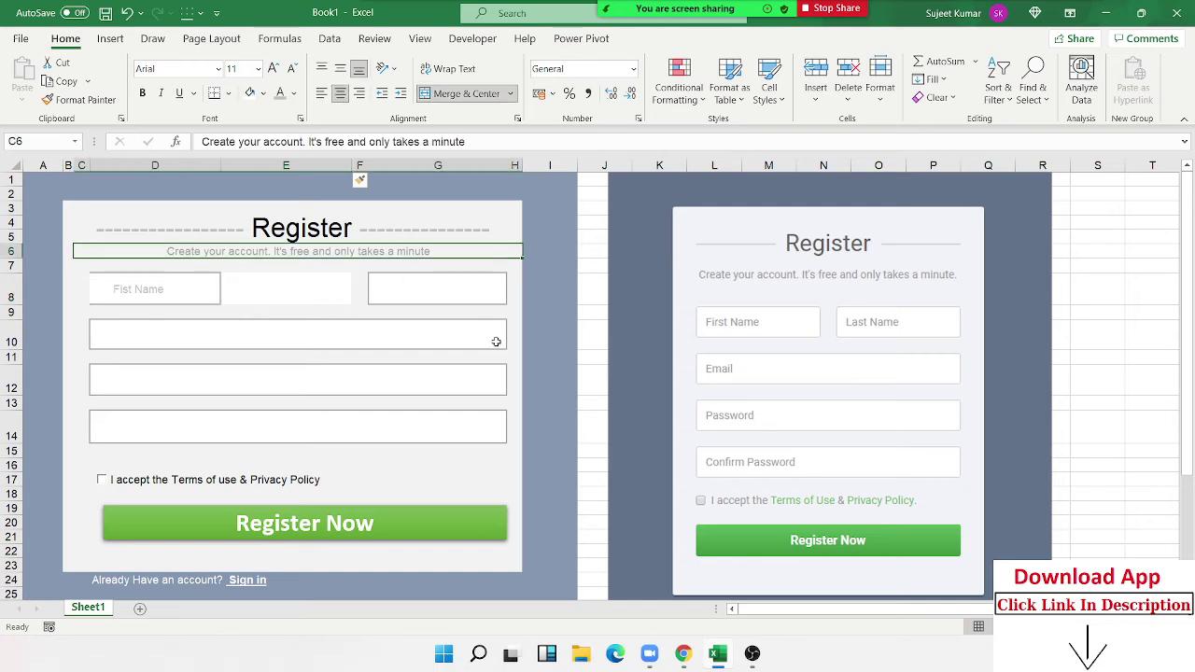
# Copy G16's formatting onto gap cell E8 with Format Painter
pyautogui.click(491, 458)
pyautogui.click(79, 99)
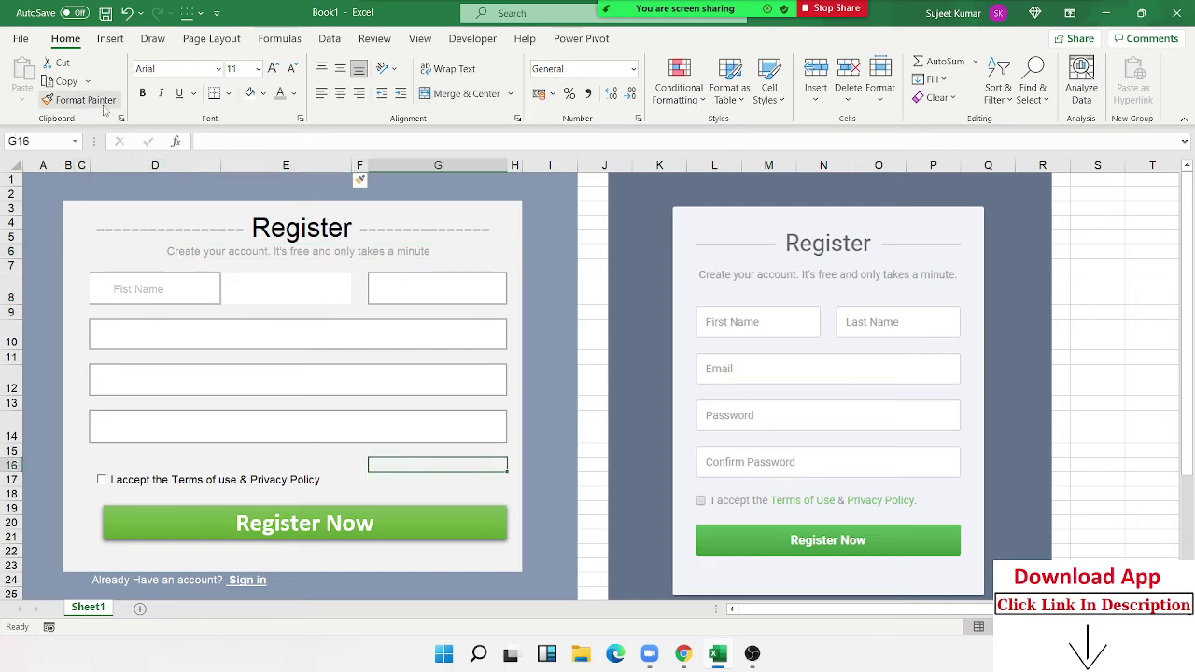
pyautogui.click(280, 294)
pyautogui.click(159, 304)
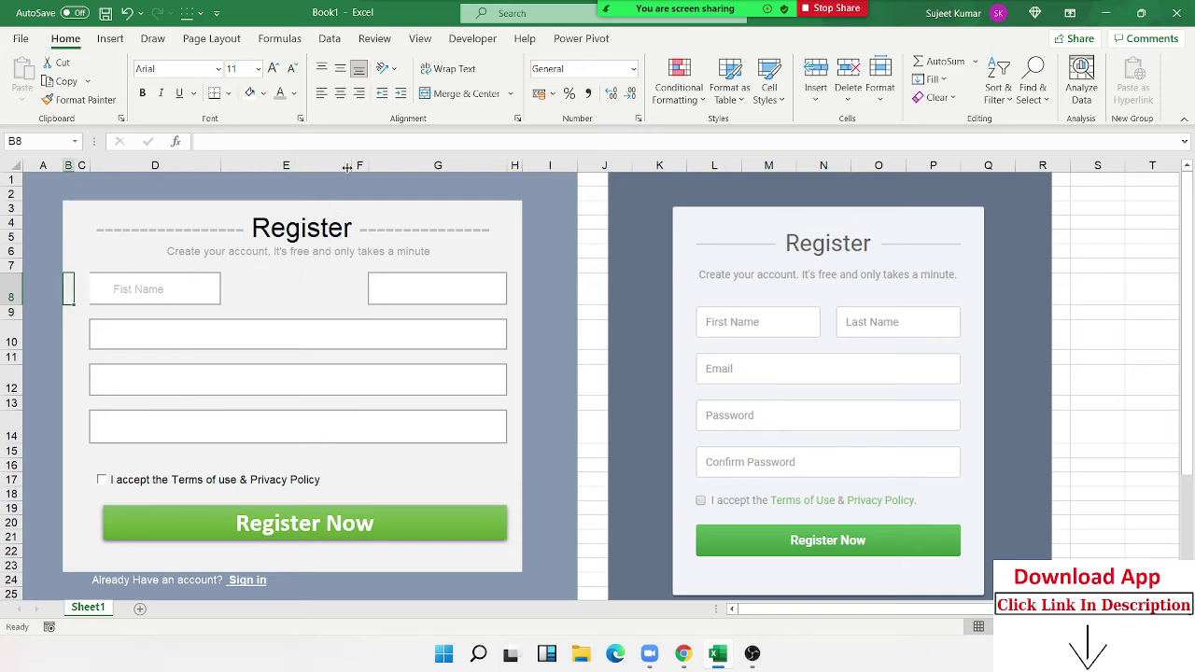
# Narrow column E to a slim gap of about 1.60 and select F8
pyautogui.moveTo(346, 168); pyautogui.dragTo(226, 180)
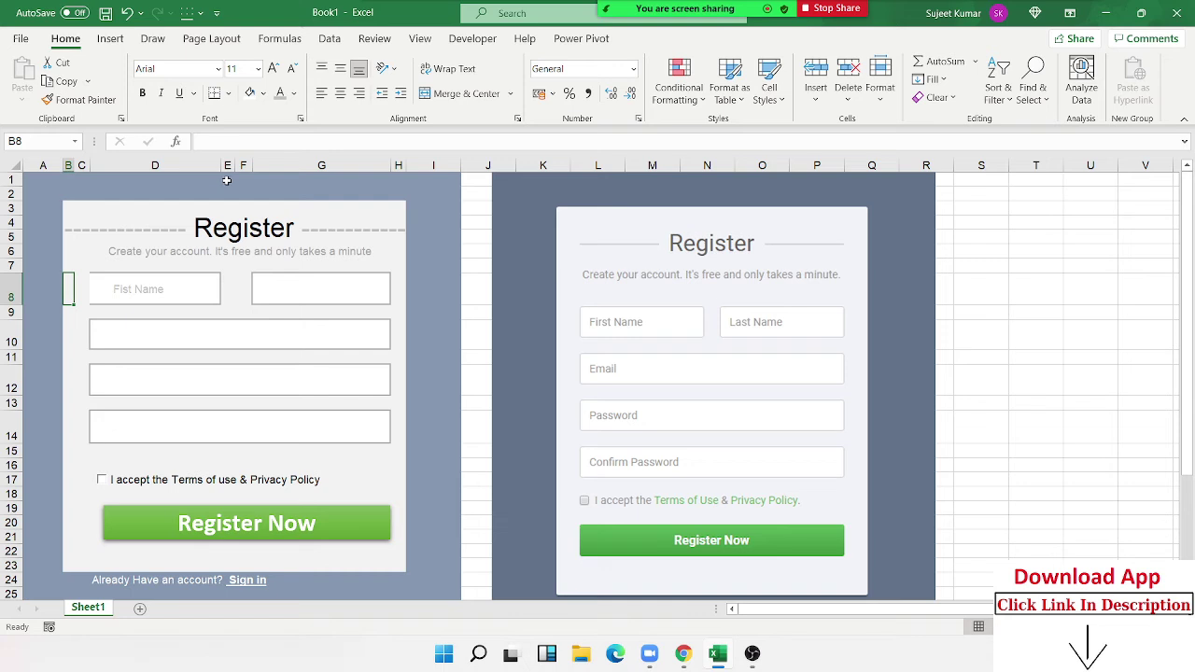
pyautogui.click(247, 294)
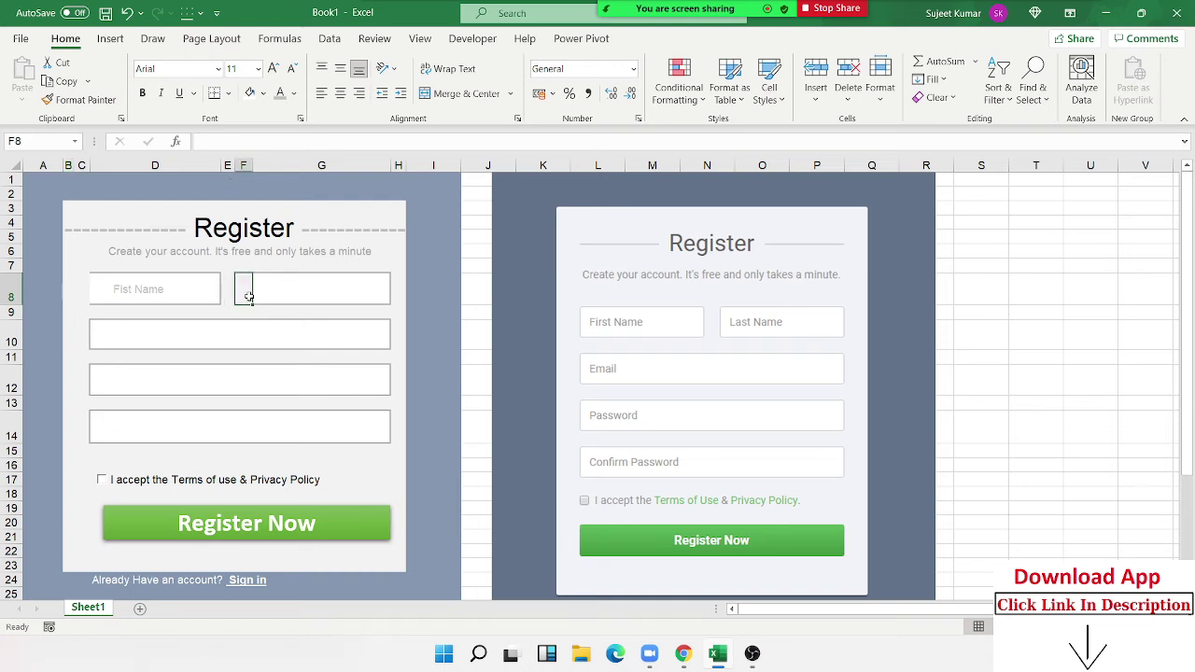
pyautogui.click(203, 323)
# Enter 'Last Name' in F8 and left-align it
pyautogui.click(240, 295)
pyautogui.write('Last ')
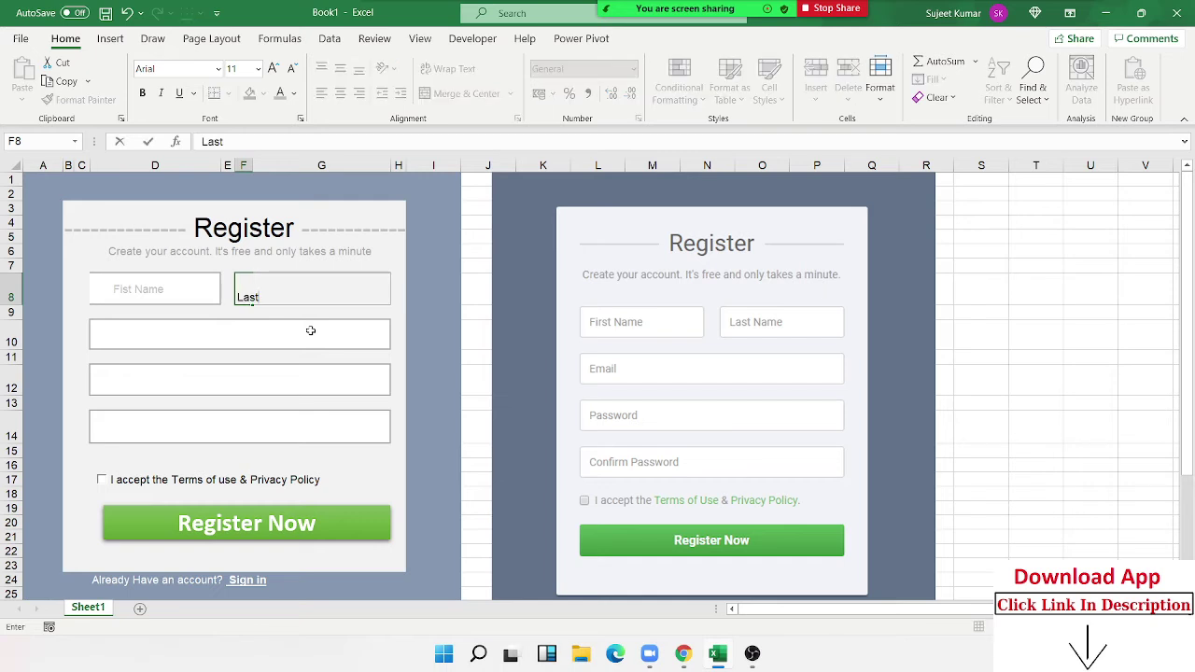
pyautogui.write('Name')
pyautogui.press('Return')
pyautogui.press('Up')
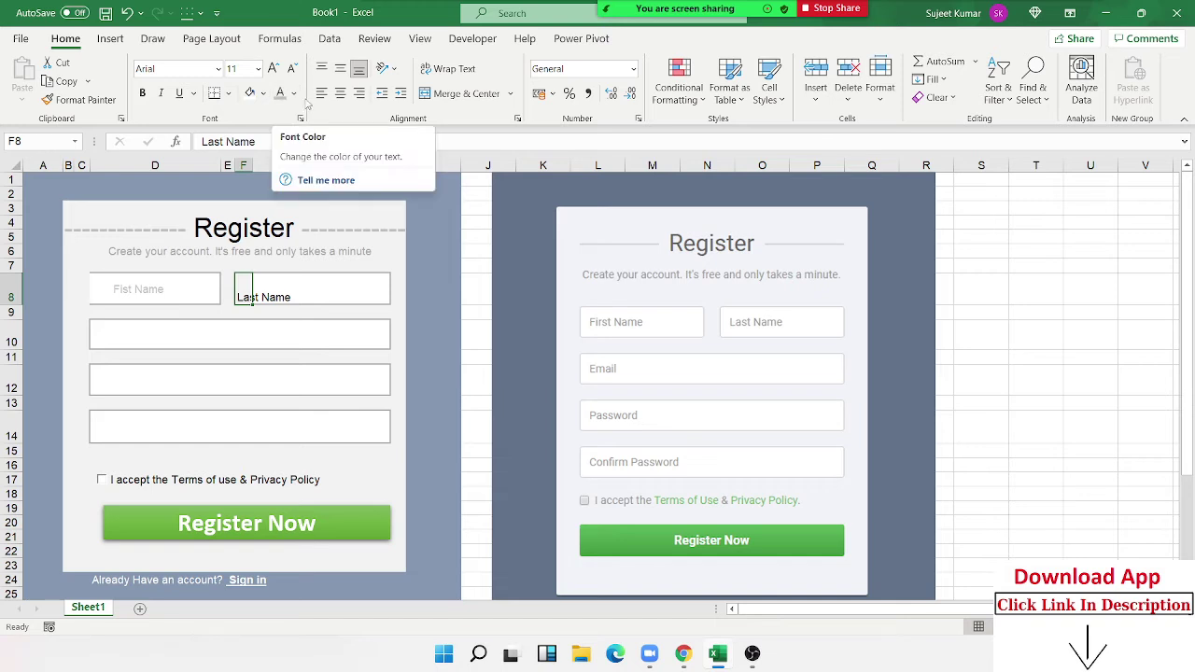
pyautogui.click(340, 93)
pyautogui.click(340, 68)
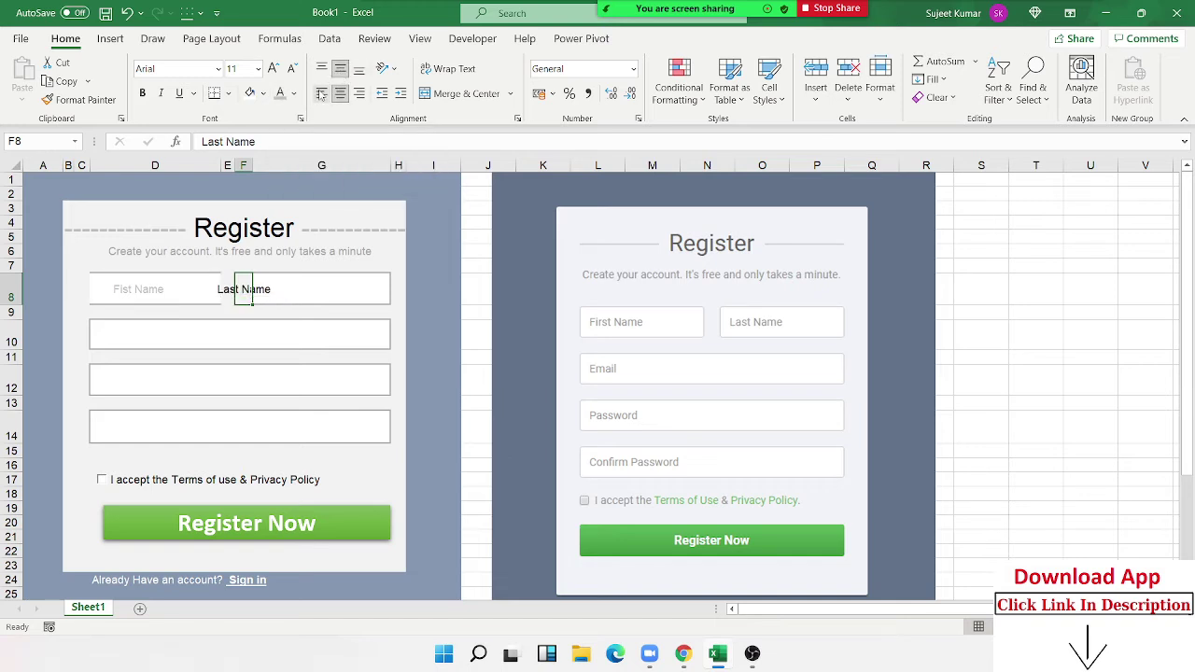
pyautogui.click(321, 93)
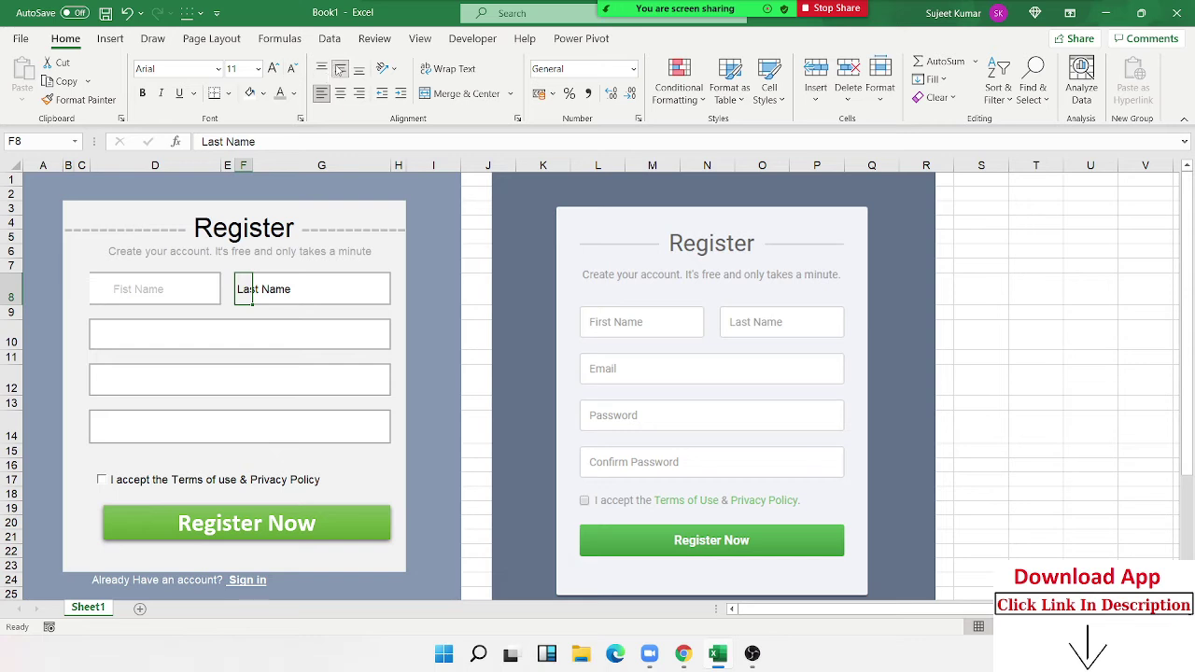
# Make Last Name light grey, indented twice and bold, and bold the Fist Name label too
pyautogui.click(279, 92)
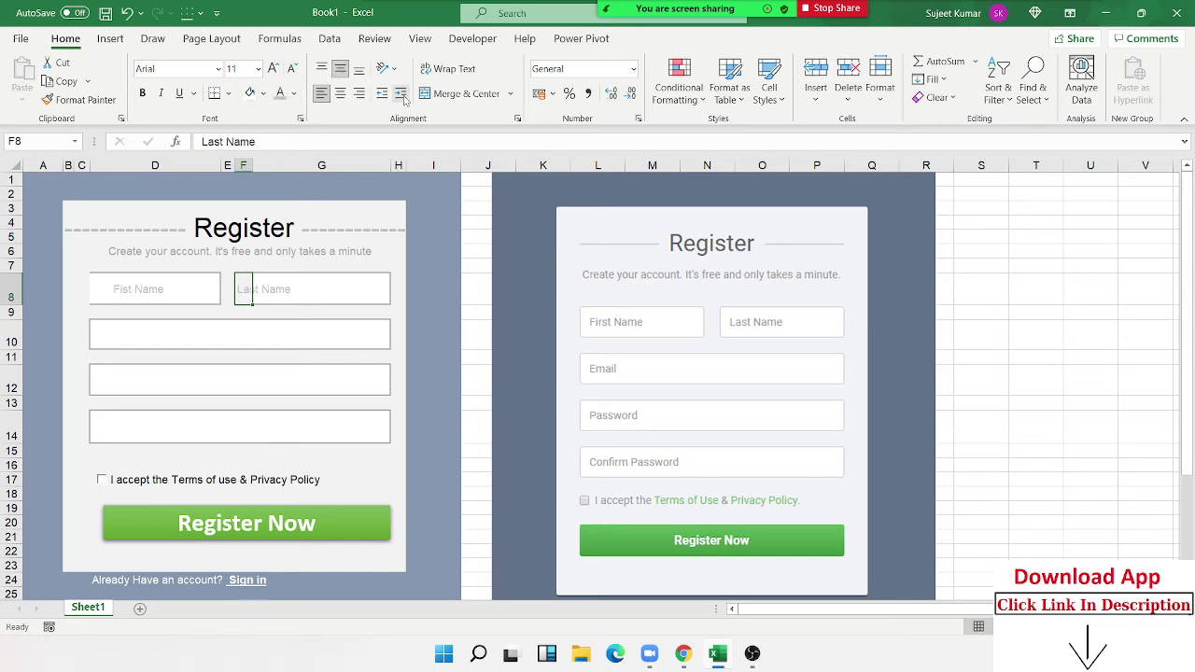
pyautogui.click(402, 97)
pyautogui.click(402, 98)
pyautogui.click(403, 97)
pyautogui.click(143, 93)
pyautogui.click(78, 284)
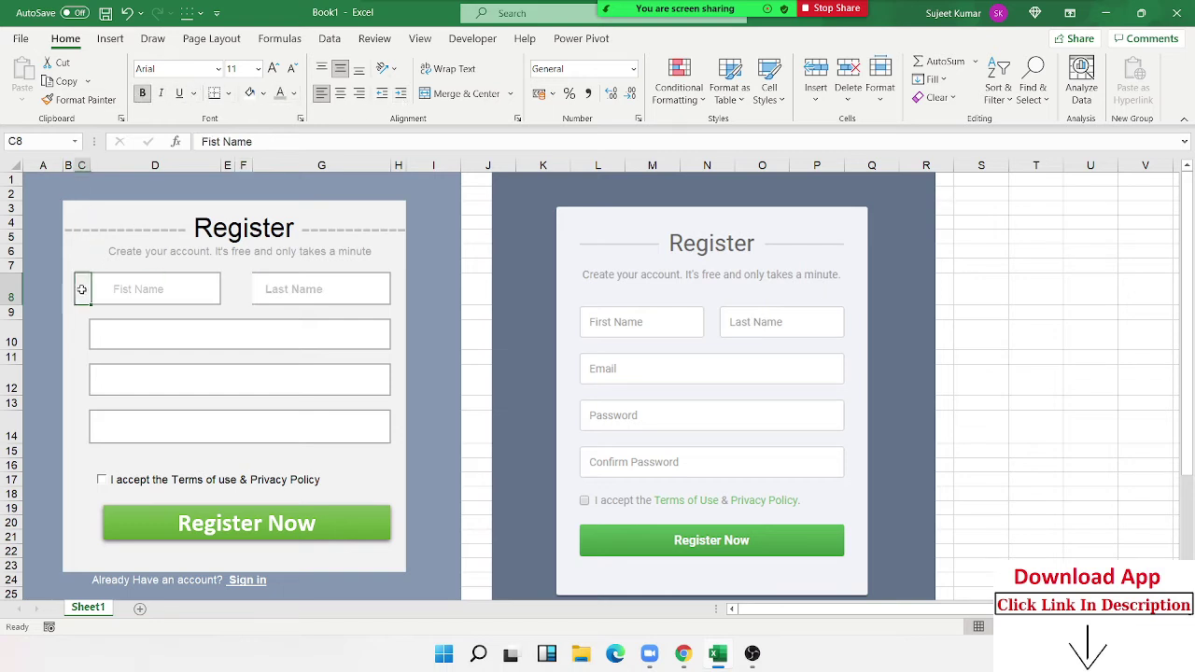
pyautogui.click(143, 94)
pyautogui.click(83, 334)
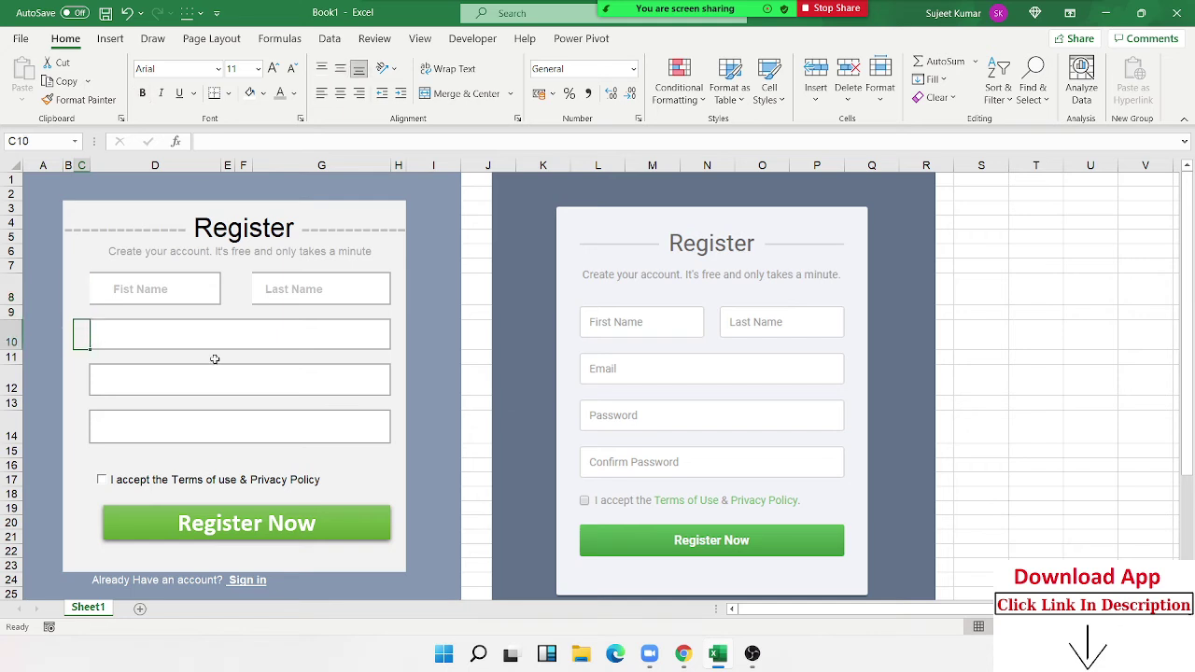
# Enter an 'Email' label in C10, middle-aligned, indented, light grey and bold
pyautogui.write('E')
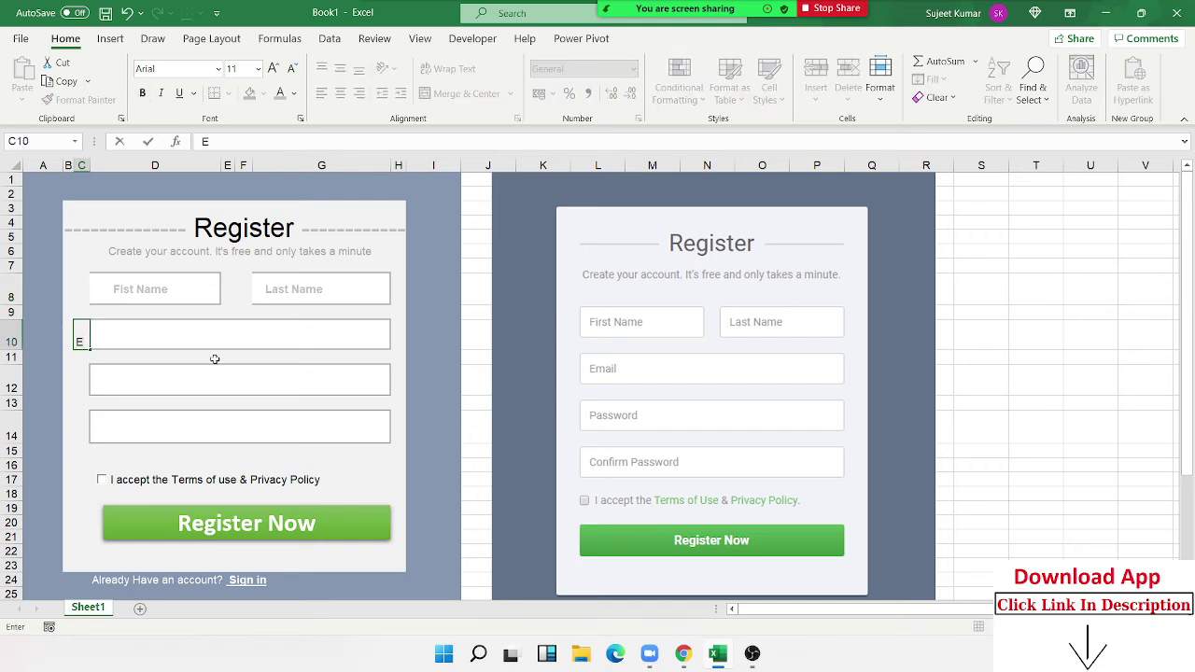
pyautogui.write('ma')
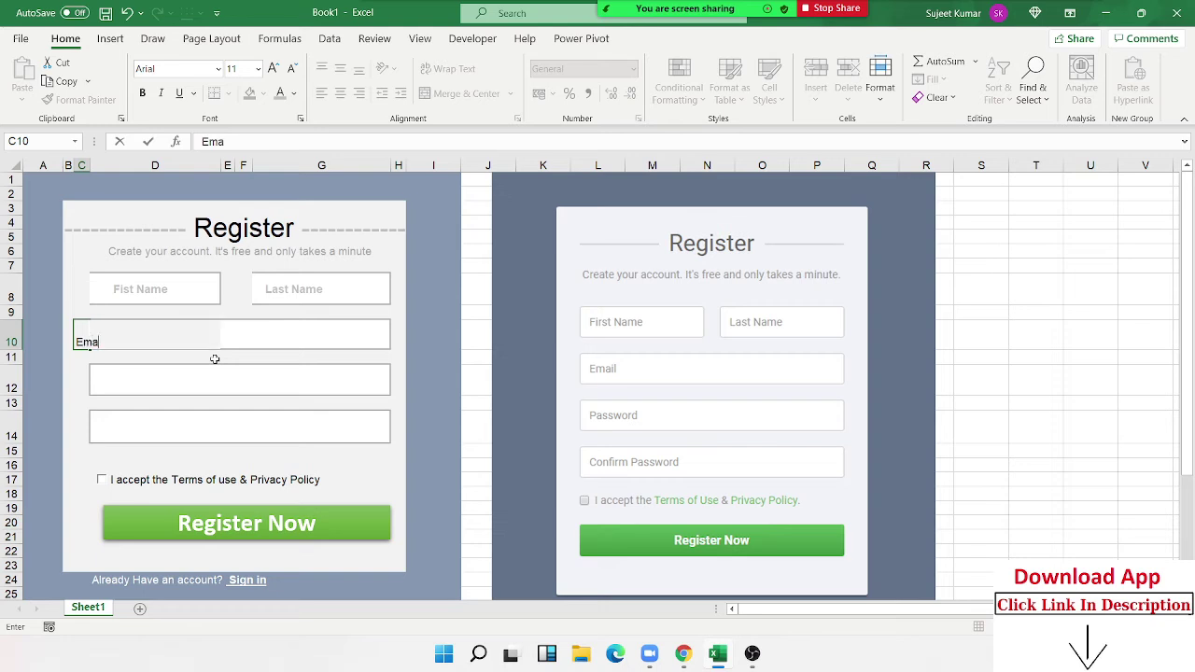
pyautogui.write('il')
pyautogui.press('Return')
pyautogui.press('Up')
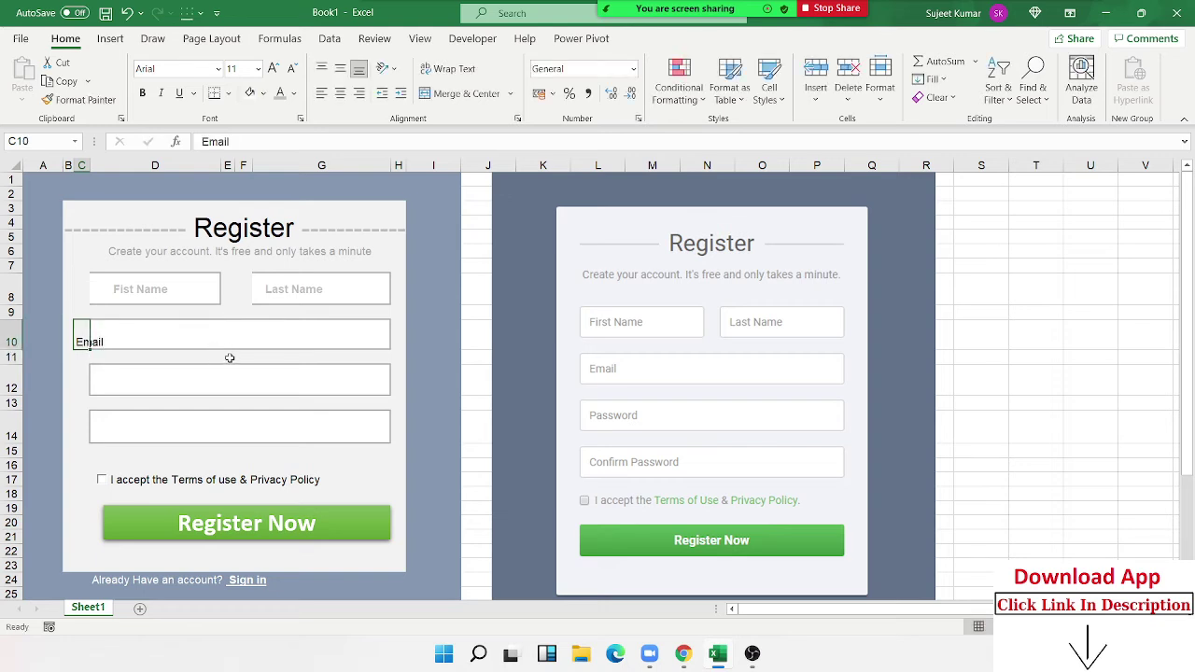
pyautogui.click(340, 68)
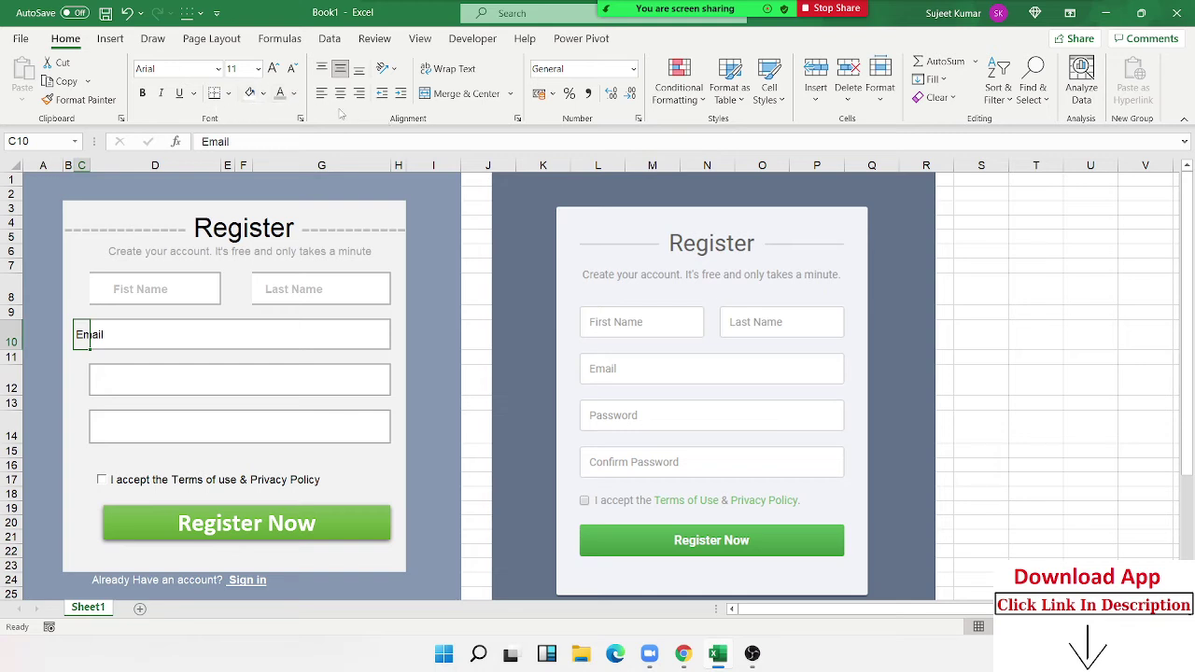
pyautogui.click(401, 96)
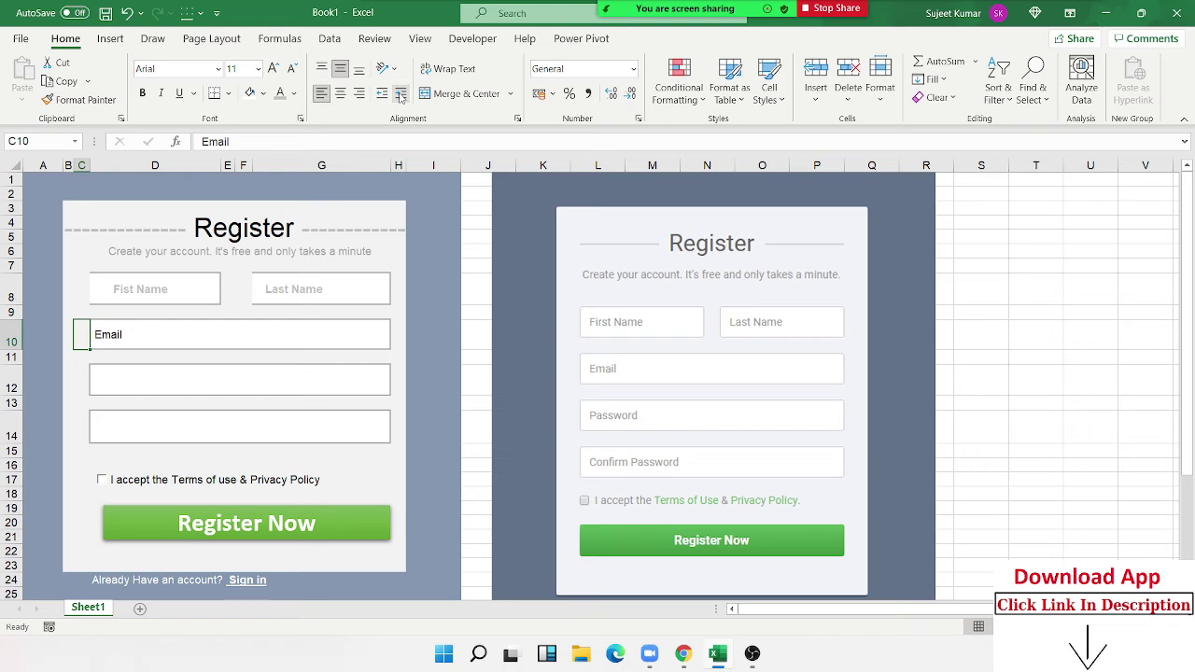
pyautogui.click(279, 93)
pyautogui.click(147, 94)
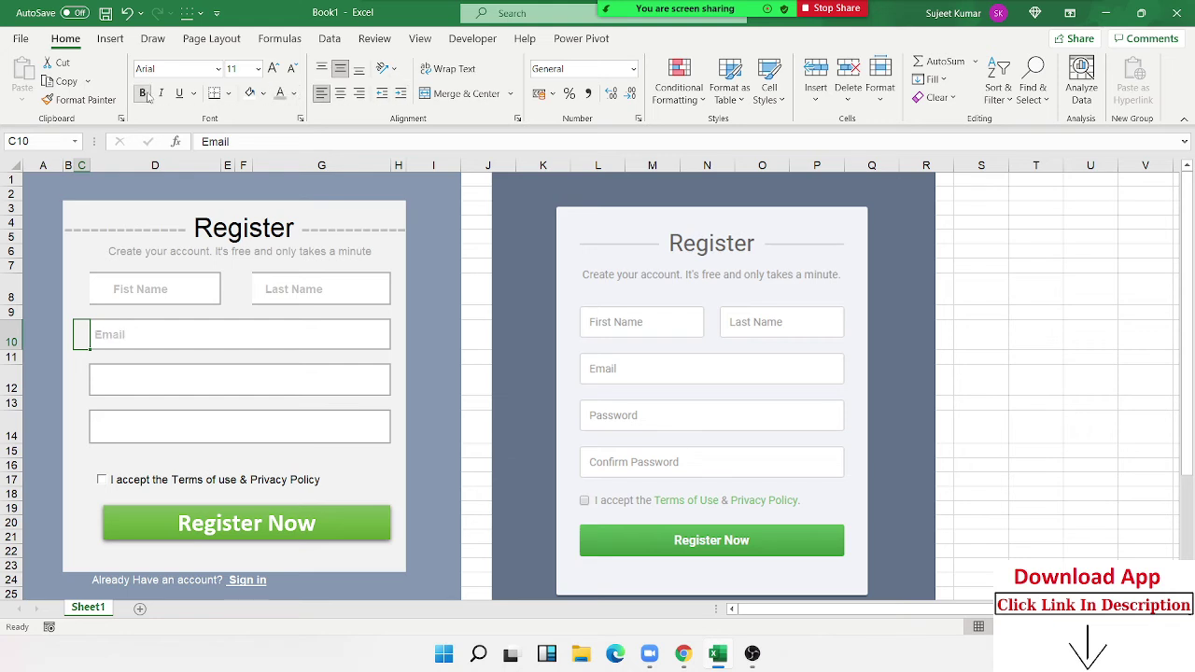
# Enter the 'Password' label in the Password box cell C12
pyautogui.click(85, 382)
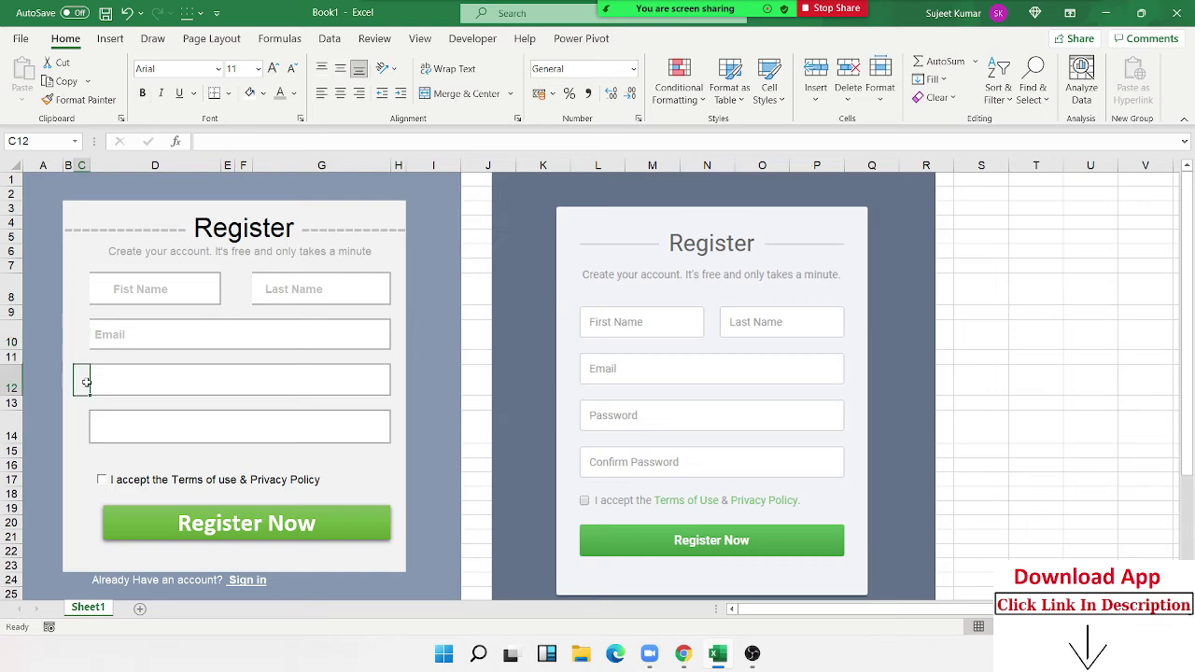
pyautogui.write('P')
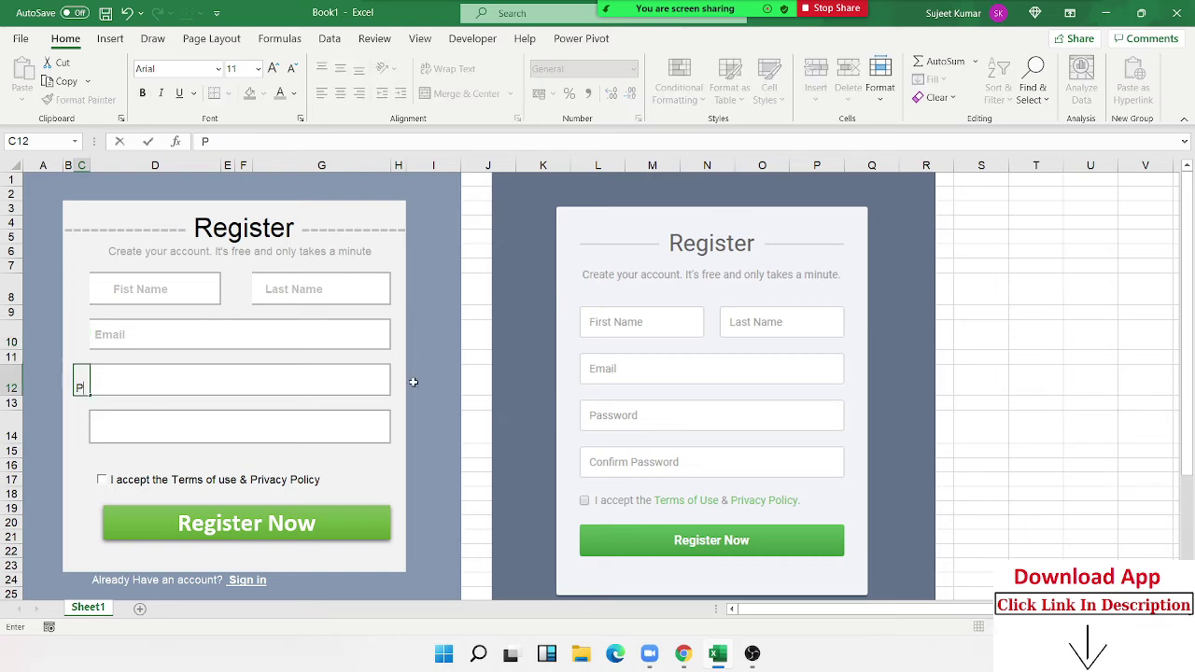
pyautogui.write('assword')
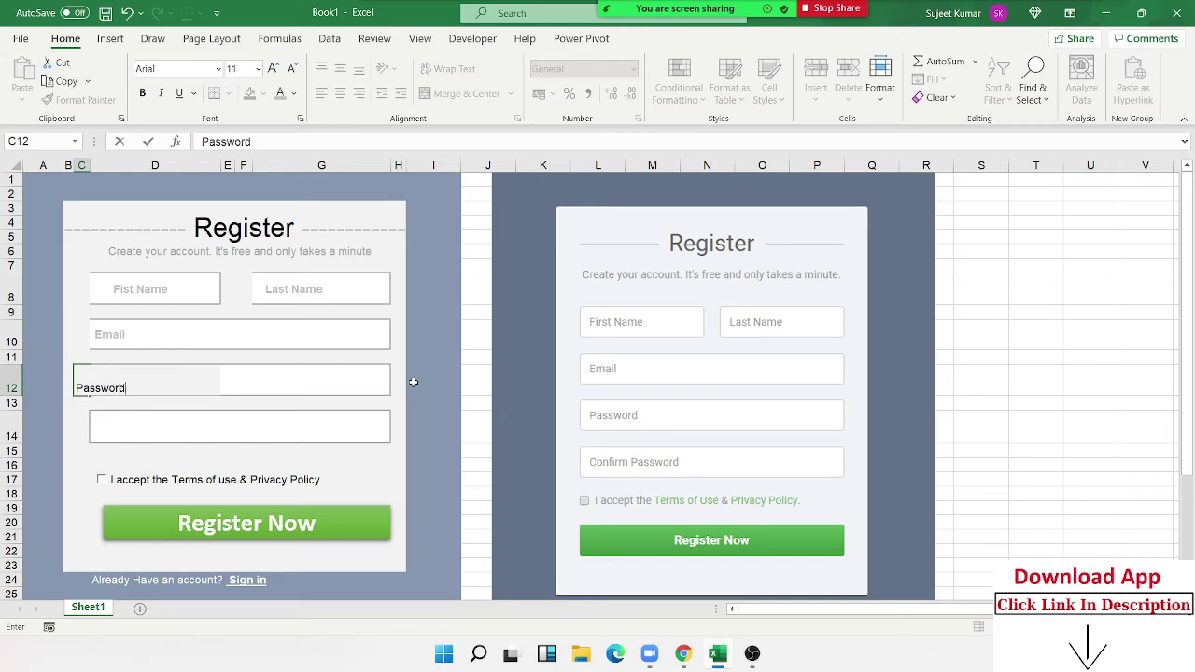
pyautogui.press('Return')
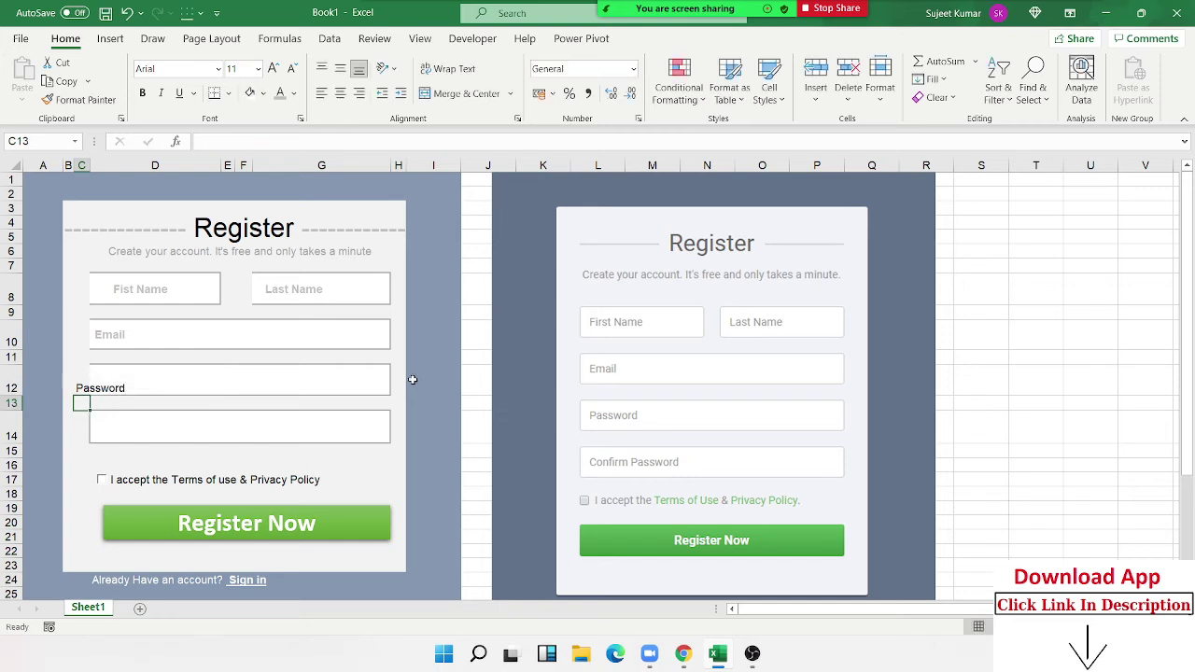
pyautogui.press('Up')
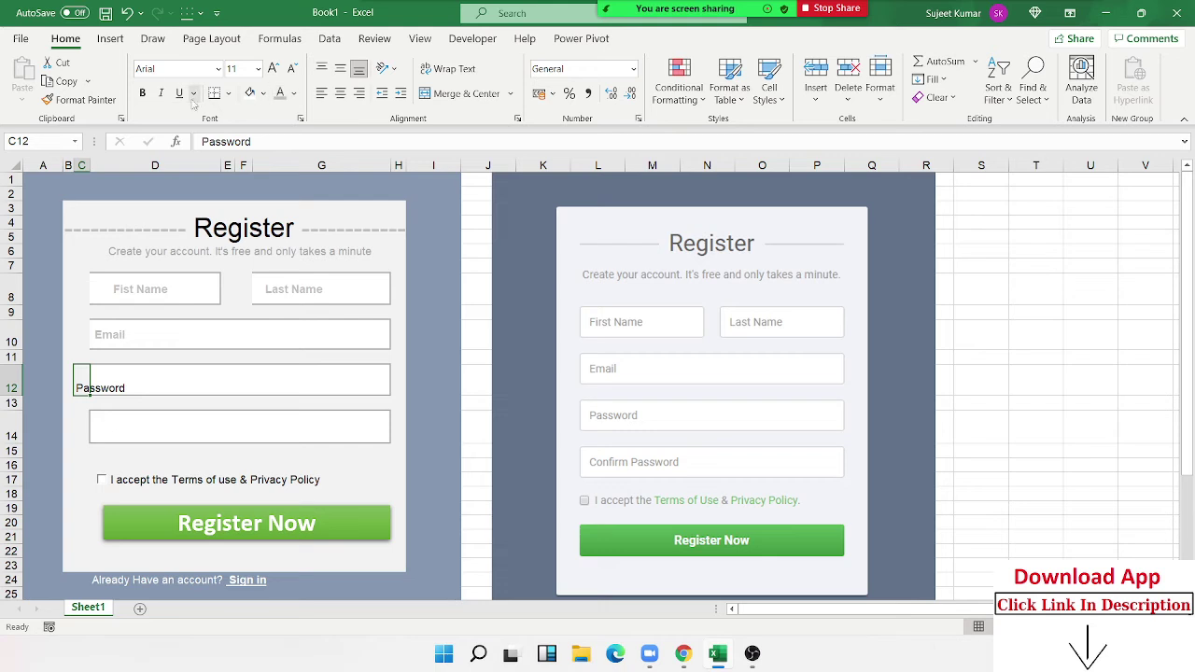
# Bold, middle-align and indent the Password label two steps, then start typing Confirm Password in C14
pyautogui.click(142, 93)
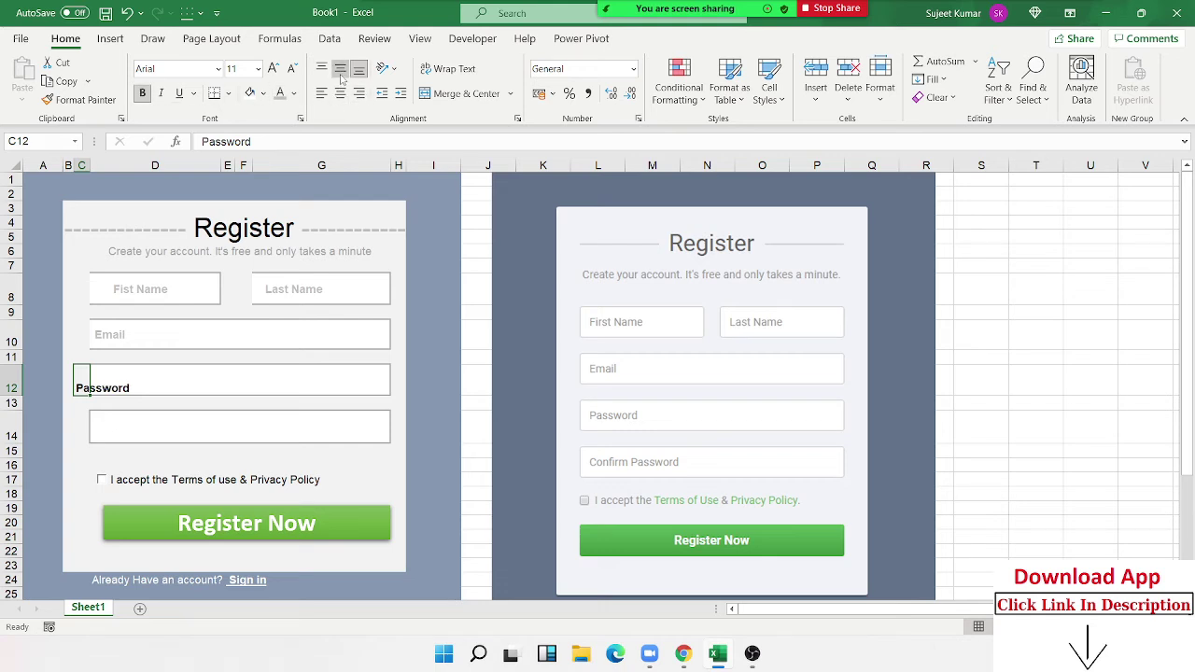
pyautogui.click(341, 71)
pyautogui.click(400, 93)
pyautogui.click(401, 94)
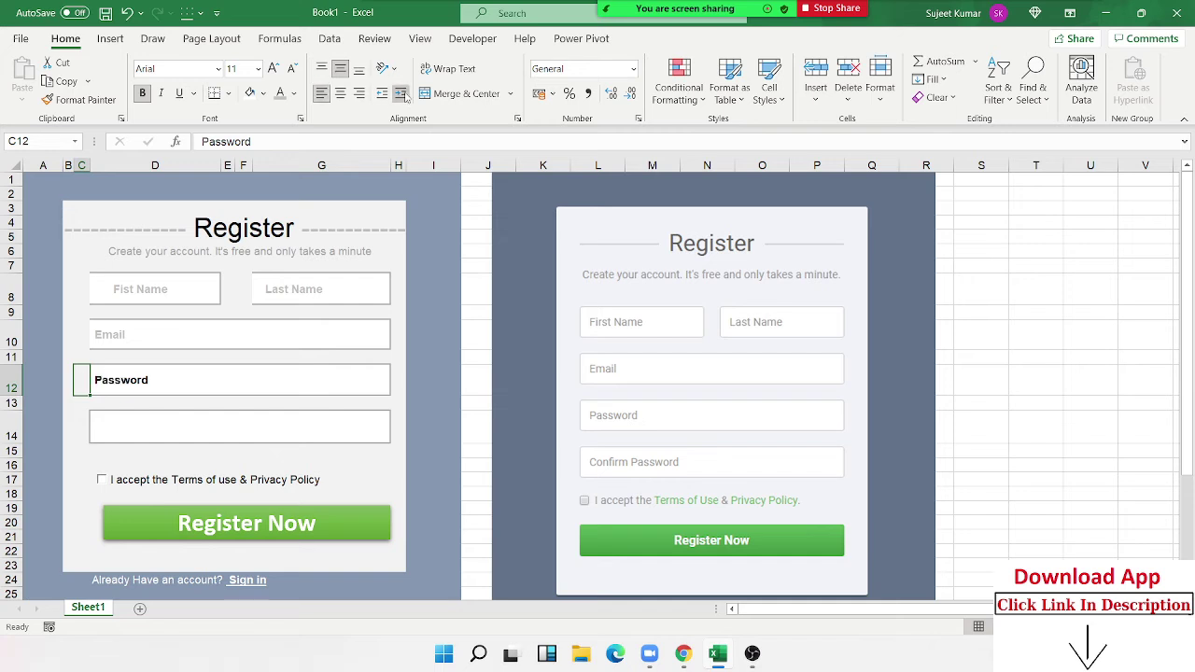
pyautogui.click(401, 93)
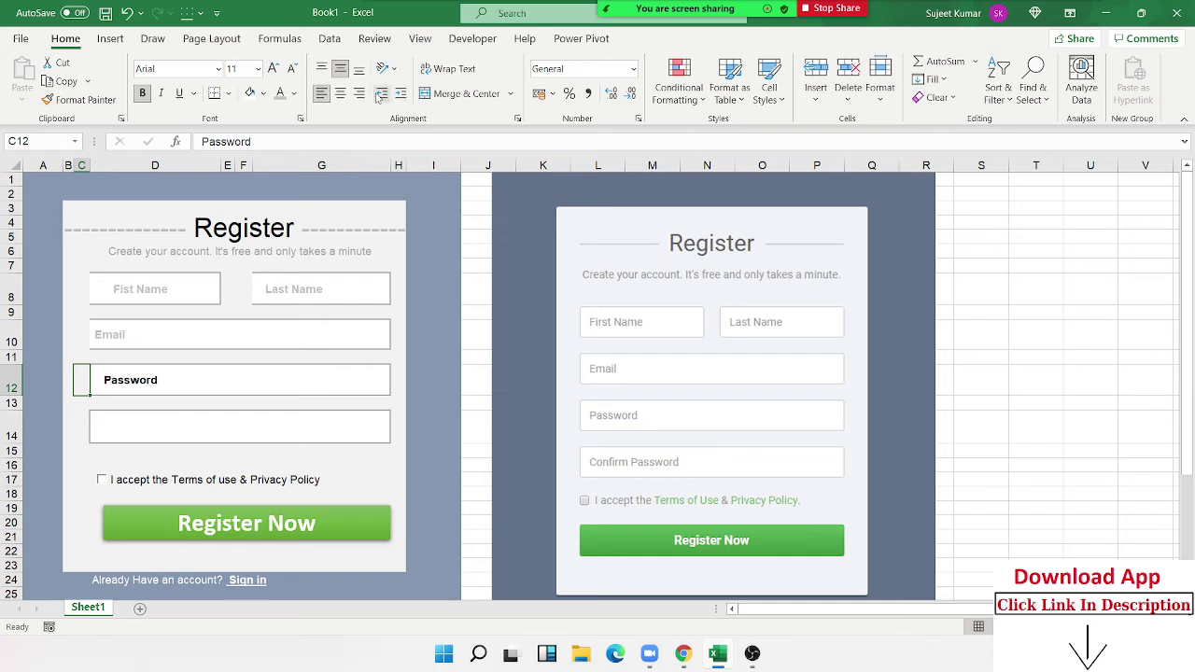
pyautogui.click(382, 93)
pyautogui.click(257, 400)
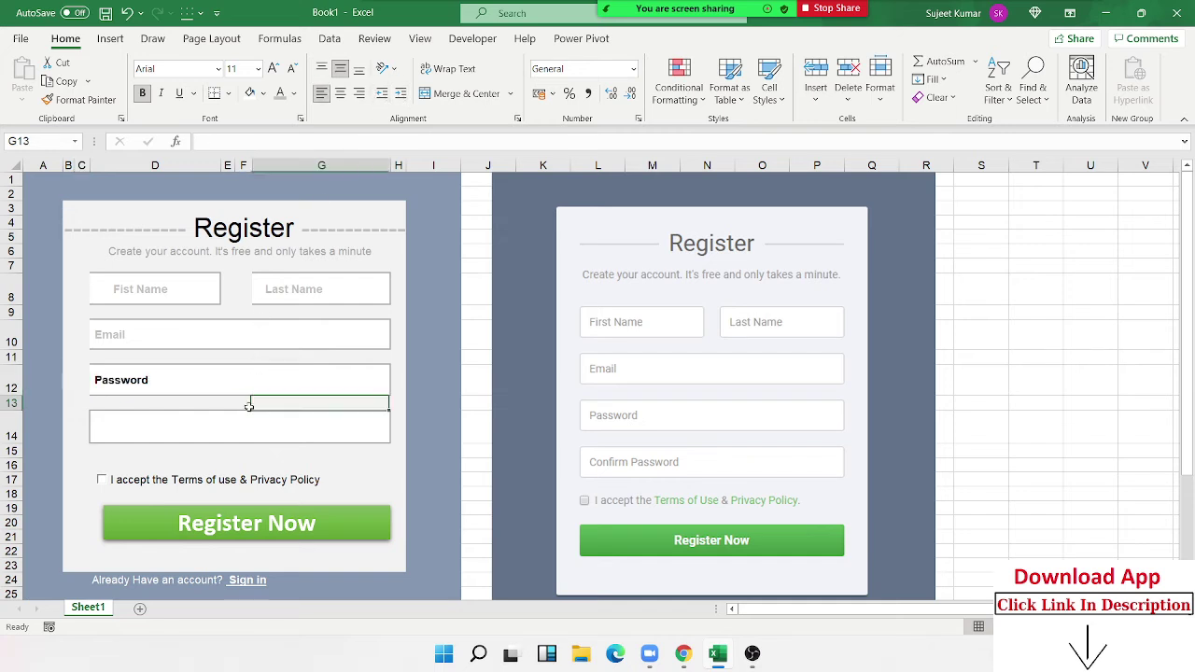
pyautogui.click(81, 434)
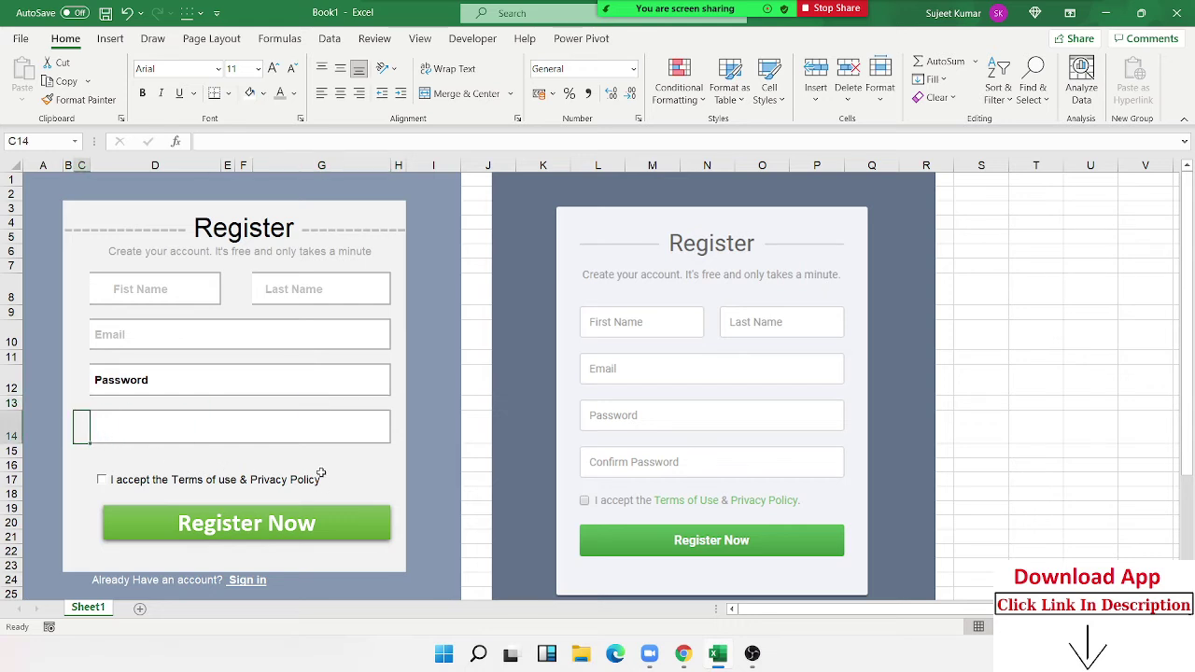
pyautogui.write('Con')
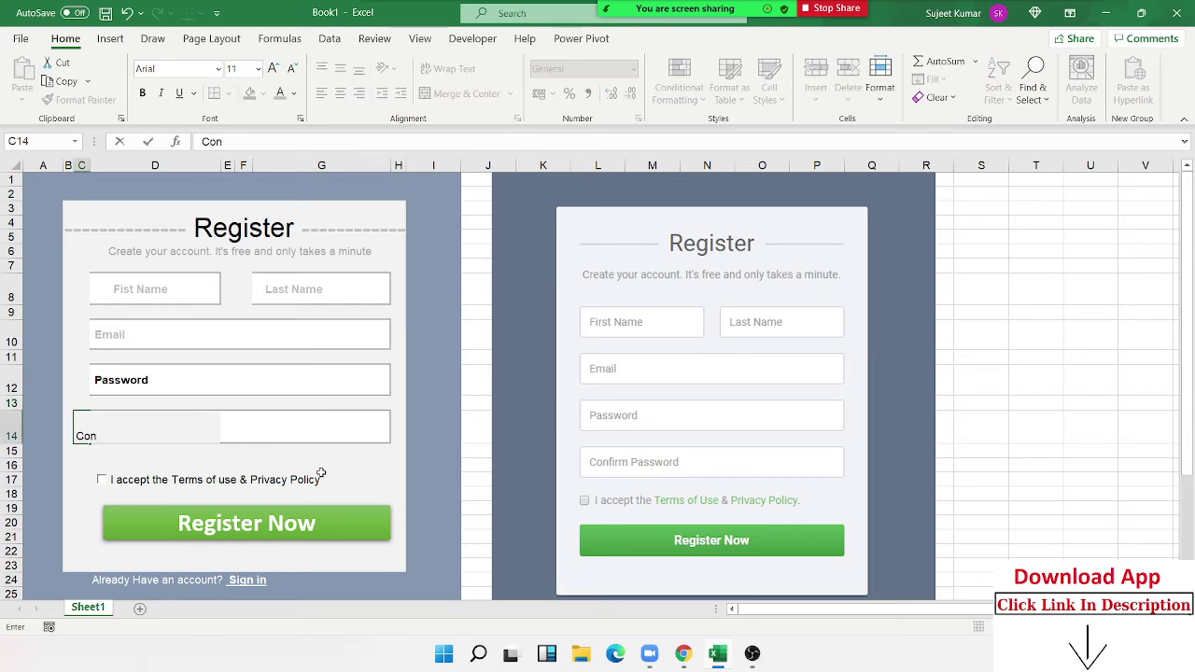
pyautogui.write('rm Passw')
pyautogui.write('ord')
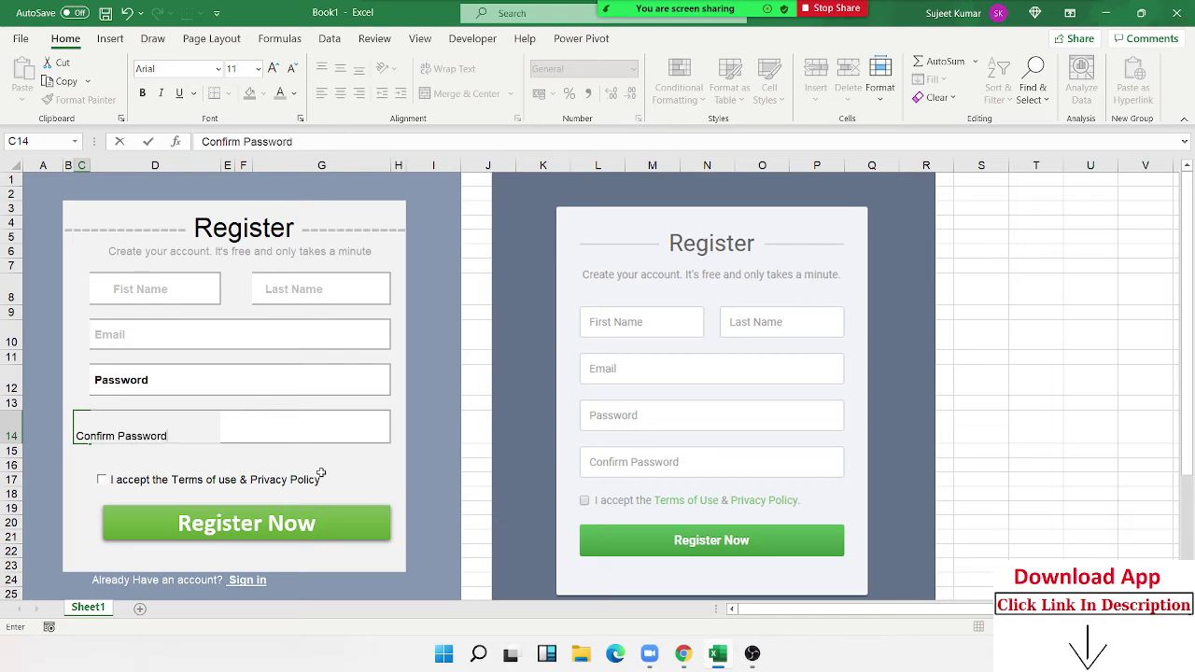
# Commit Confirm Password in C14 and make it middle-aligned, grey, bold and indented three steps
pyautogui.press('Return')
pyautogui.press('Up')
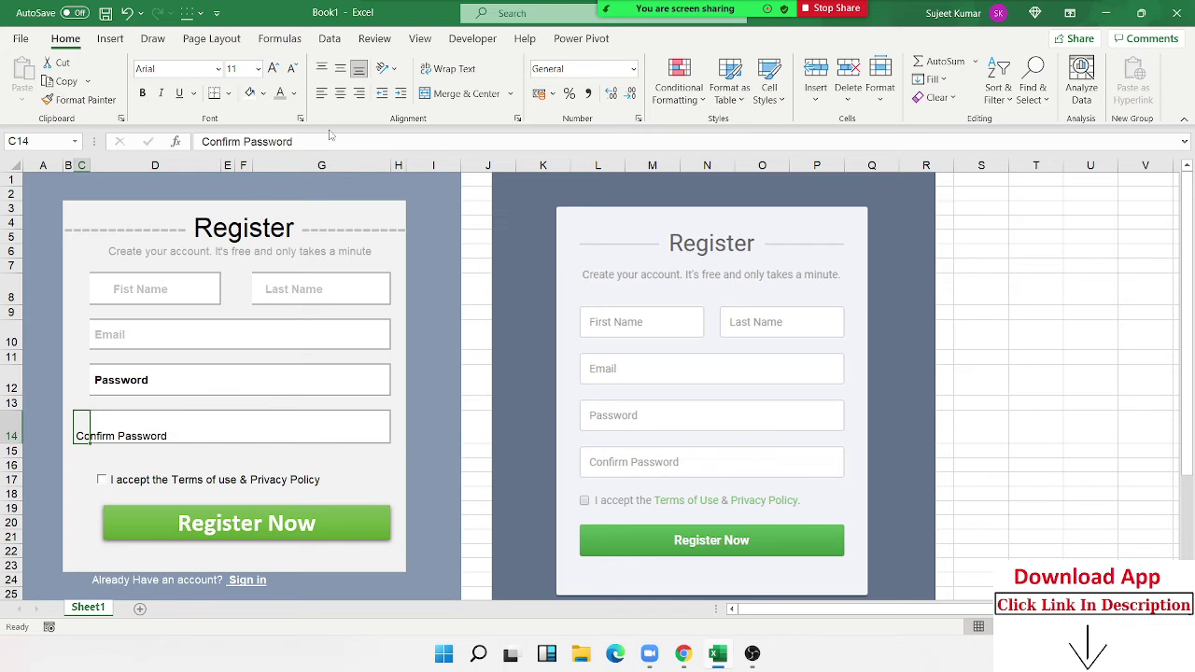
pyautogui.click(340, 68)
pyautogui.click(279, 93)
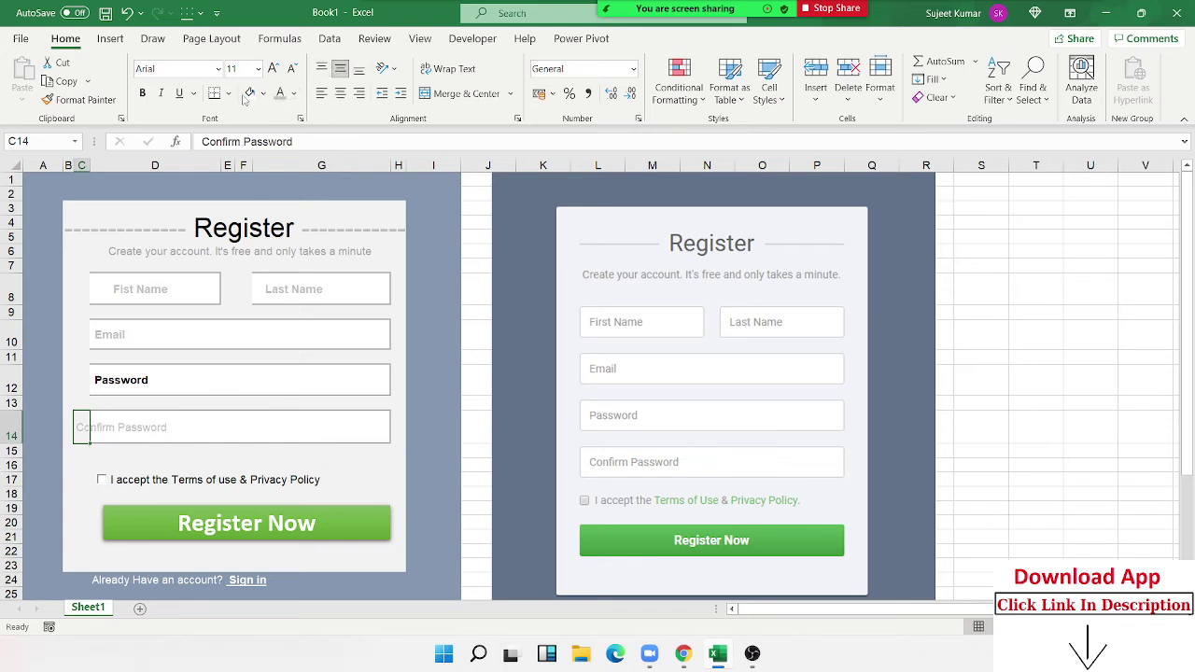
pyautogui.click(141, 94)
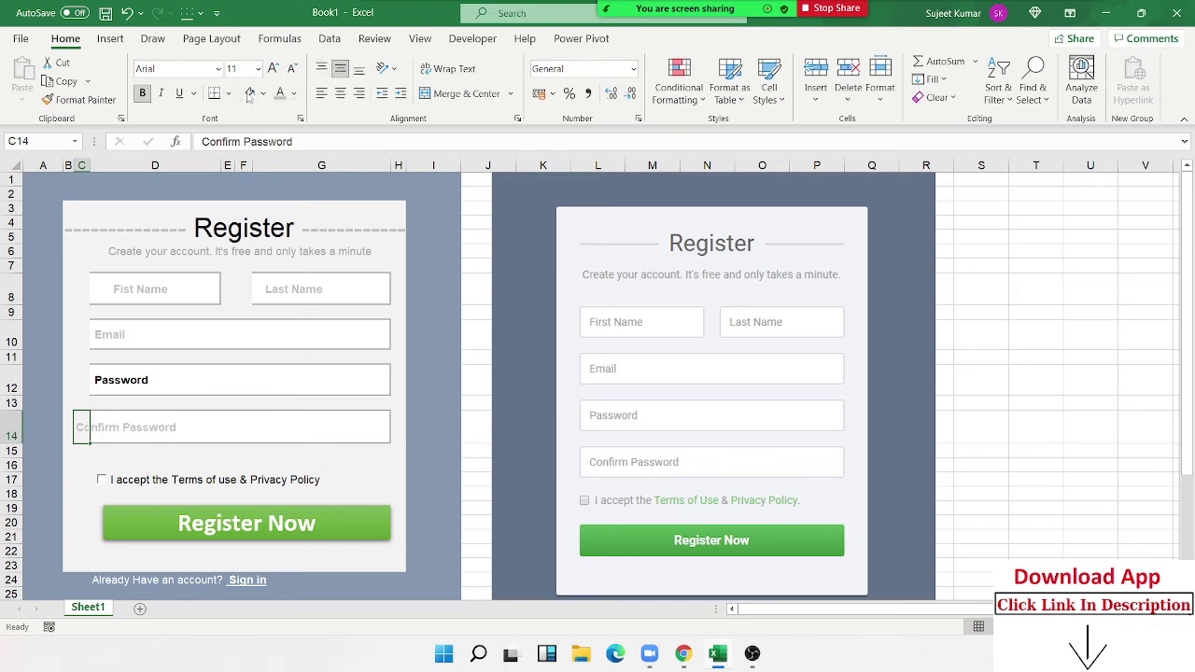
pyautogui.click(399, 94)
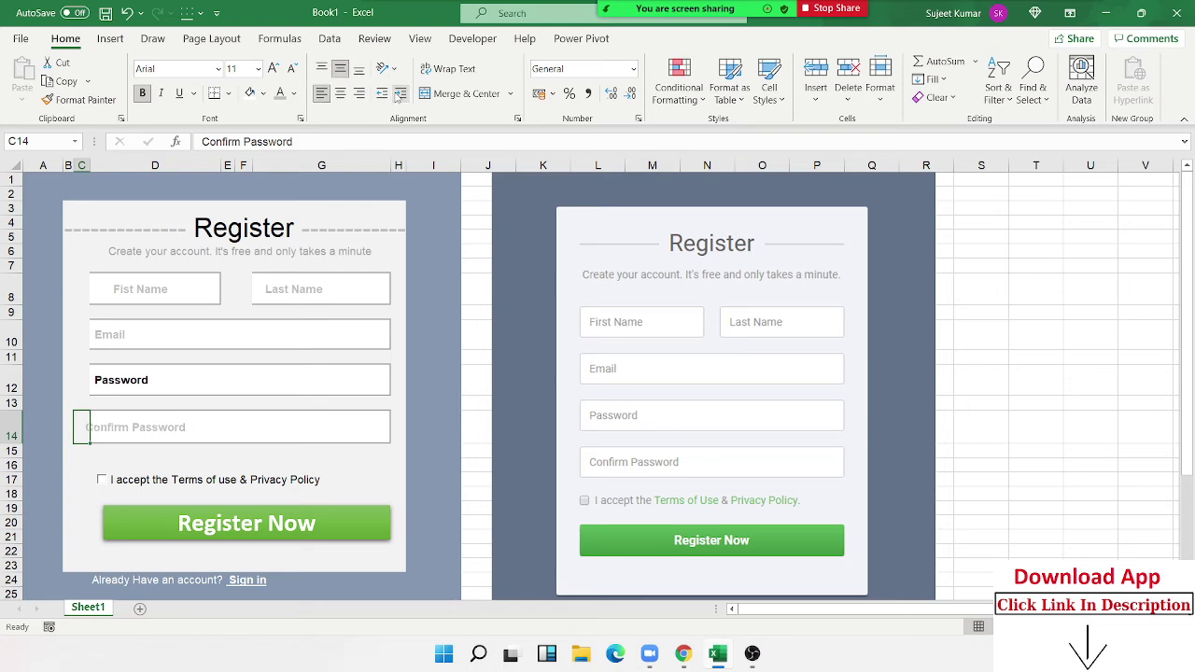
pyautogui.click(399, 94)
pyautogui.click(399, 94)
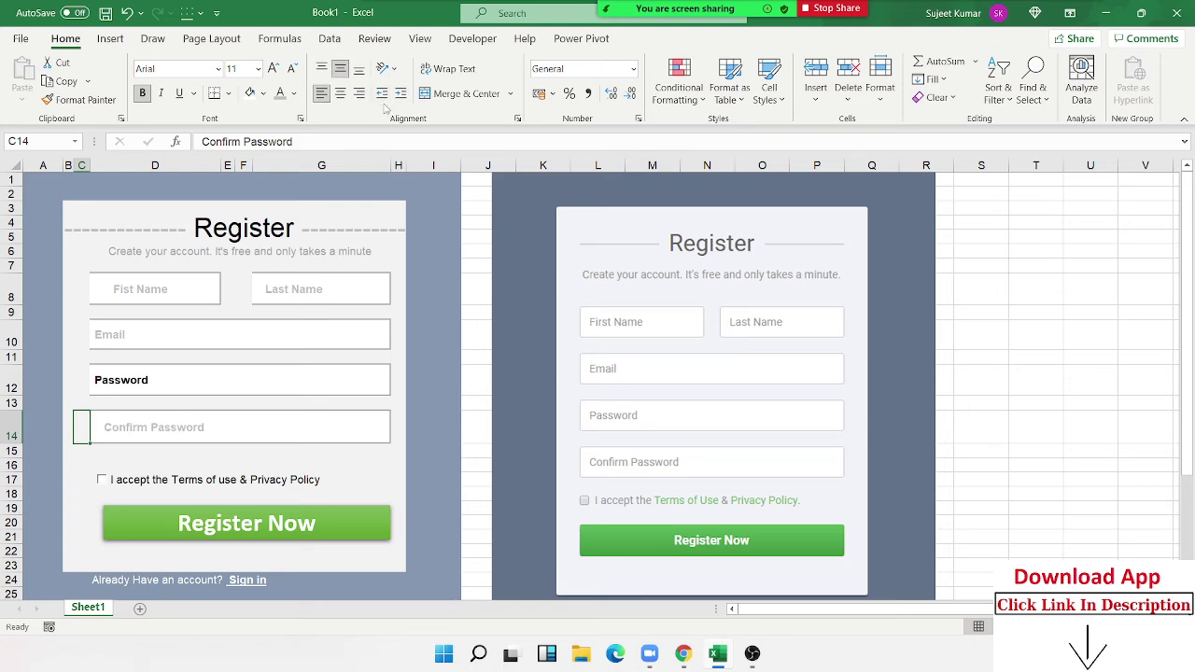
# Select the First Name box cell and the cell to its left
pyautogui.click(457, 282)
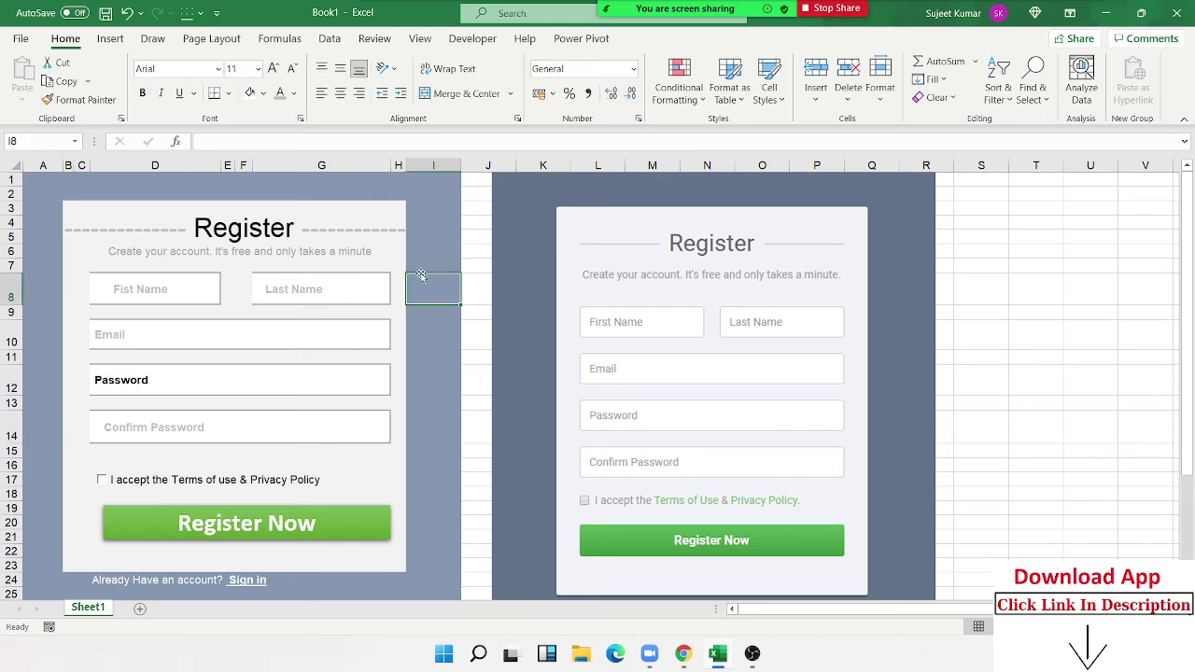
pyautogui.click(95, 289)
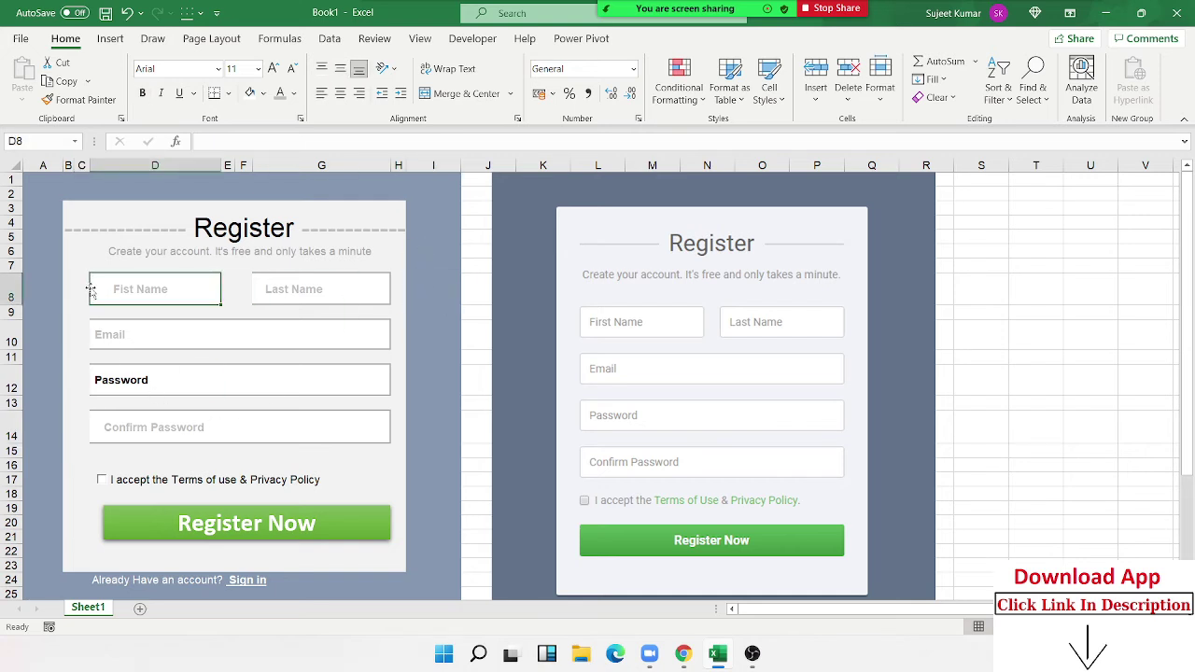
pyautogui.click(79, 299)
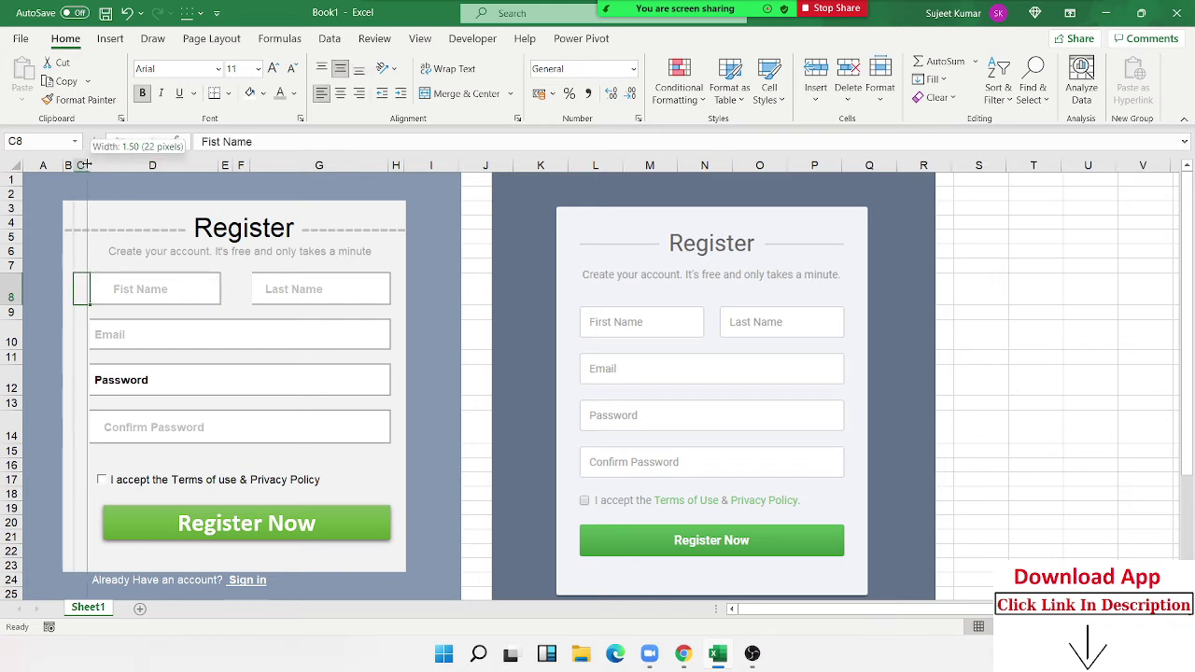
# Narrow column C slightly, then test-type a first name in D8 and clear it
pyautogui.moveTo(87, 164); pyautogui.dragTo(84, 165)
pyautogui.click(230, 294)
pyautogui.click(166, 299)
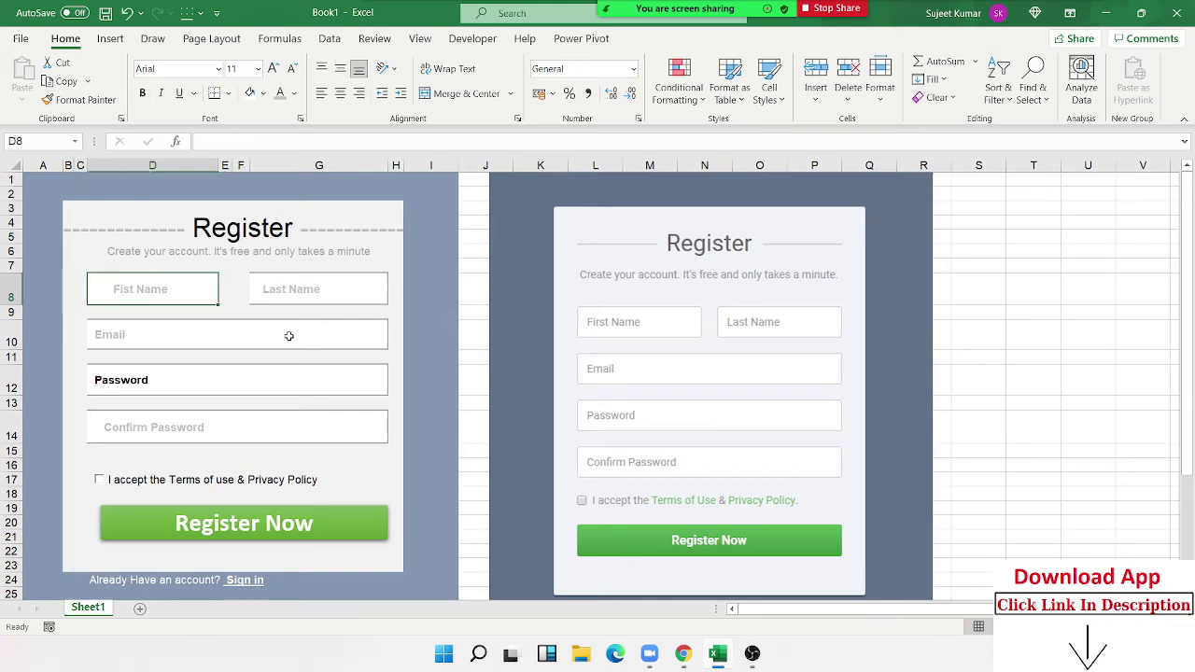
pyautogui.write('P')
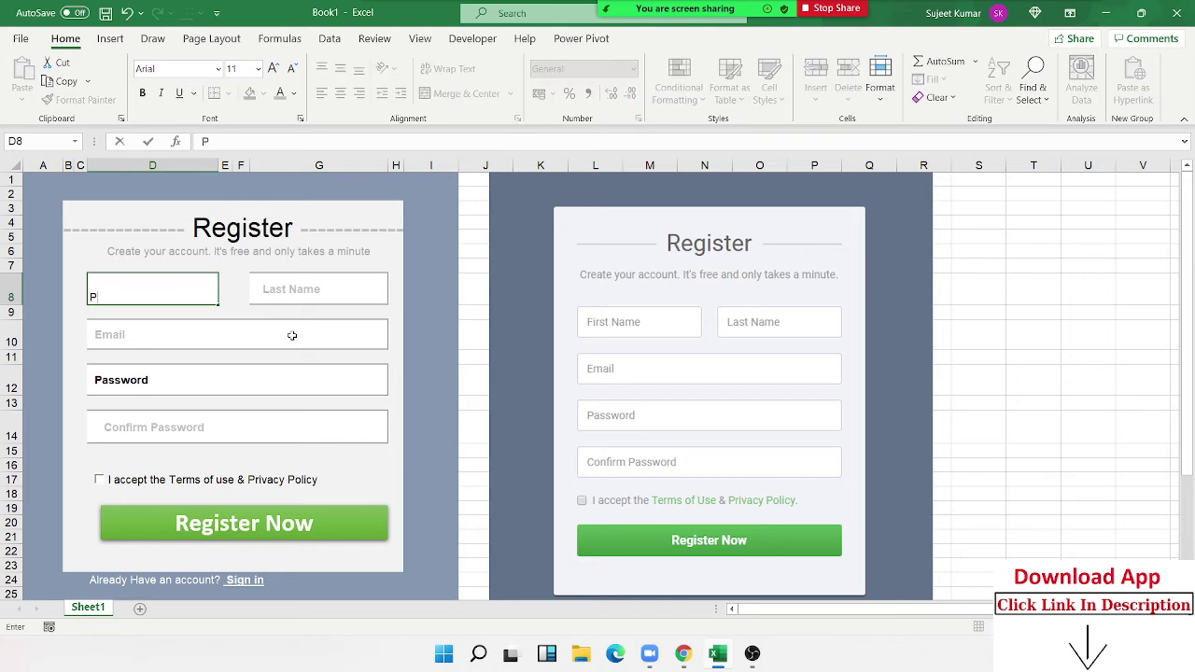
pyautogui.write('uja')
pyautogui.press('BackSpace')
pyautogui.hotkey('ctrl', 'Return')
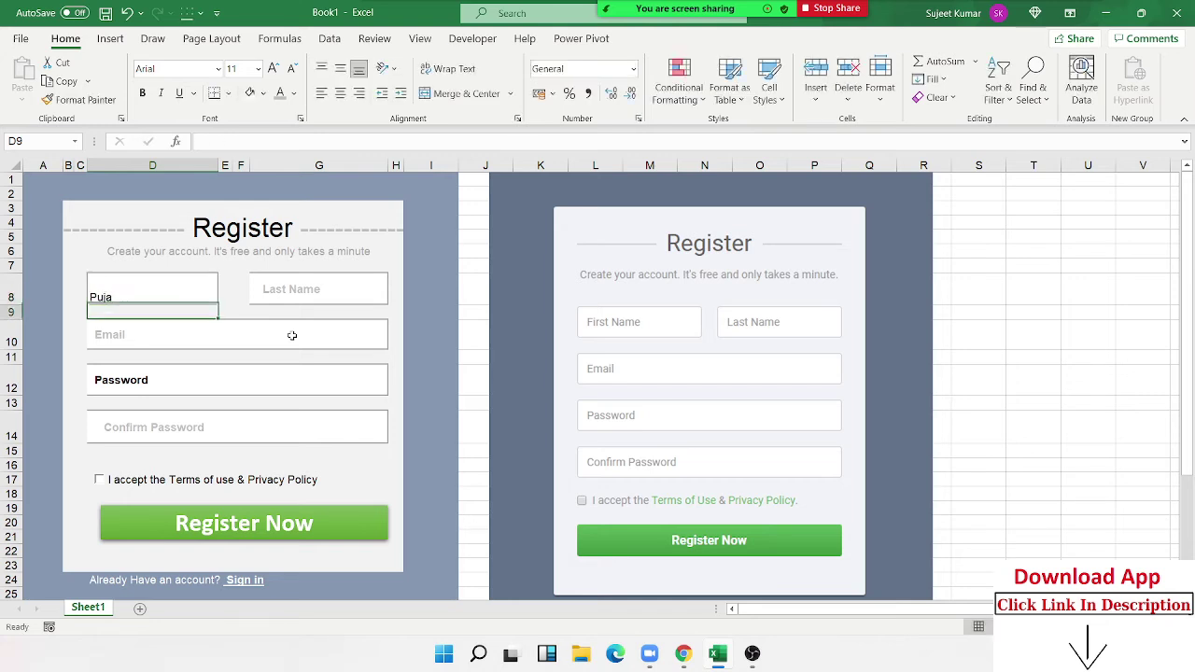
pyautogui.press('Delete')
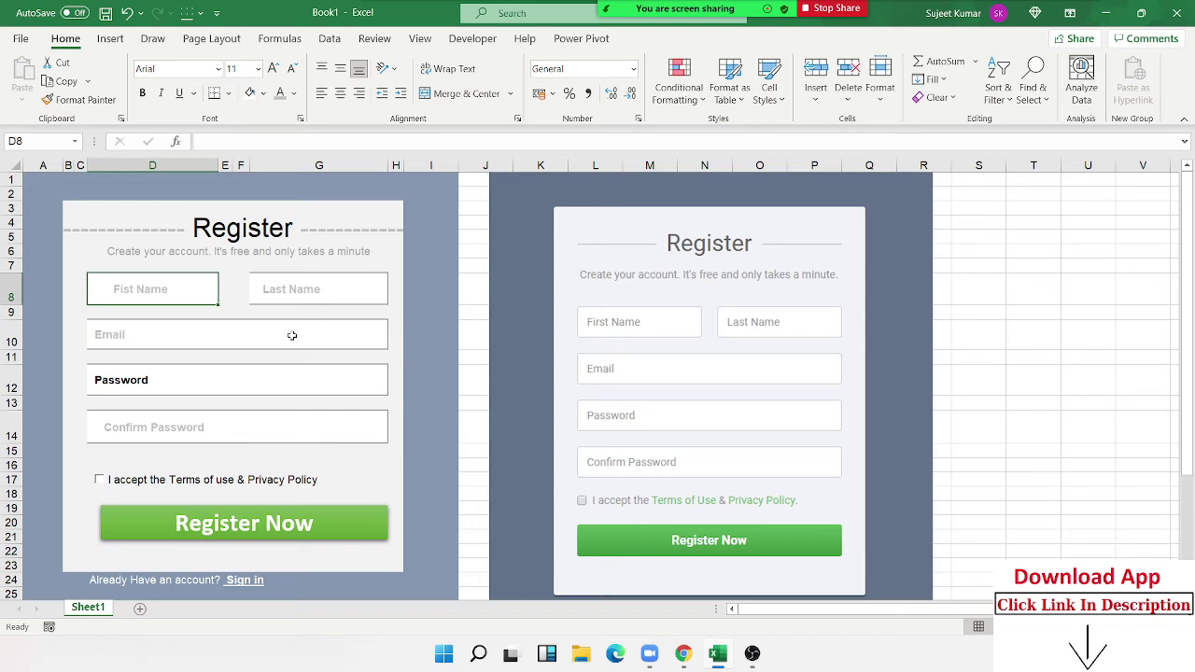
pyautogui.click(280, 433)
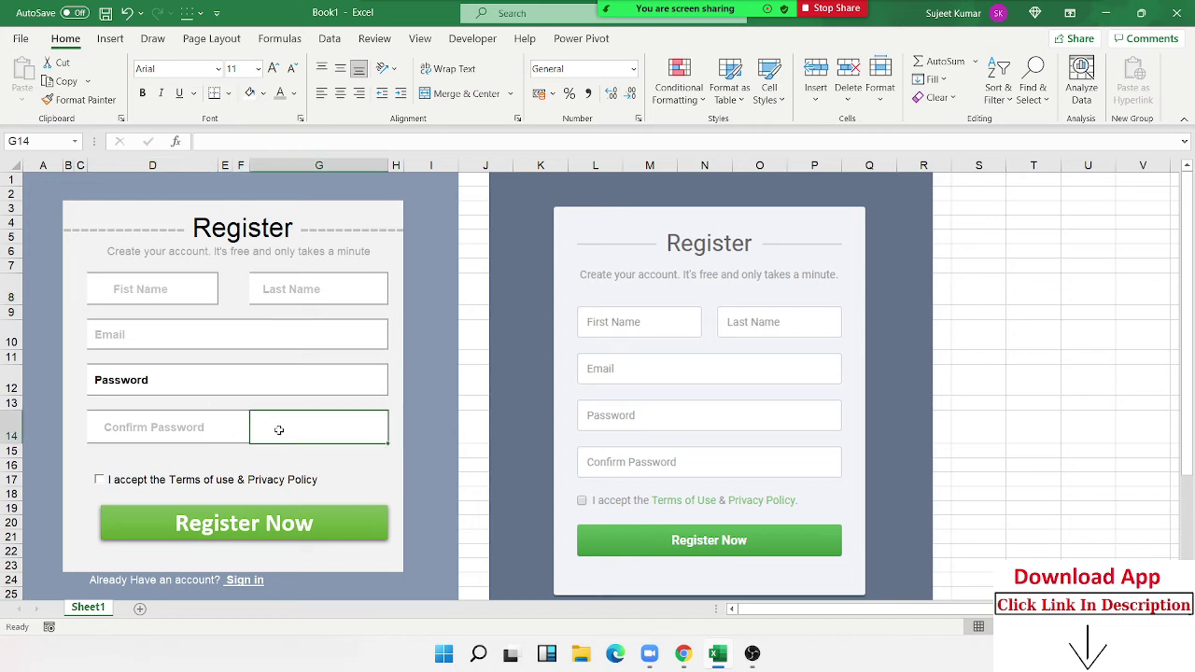
# Move down the form to the Password label cell C12
pyautogui.click(184, 290)
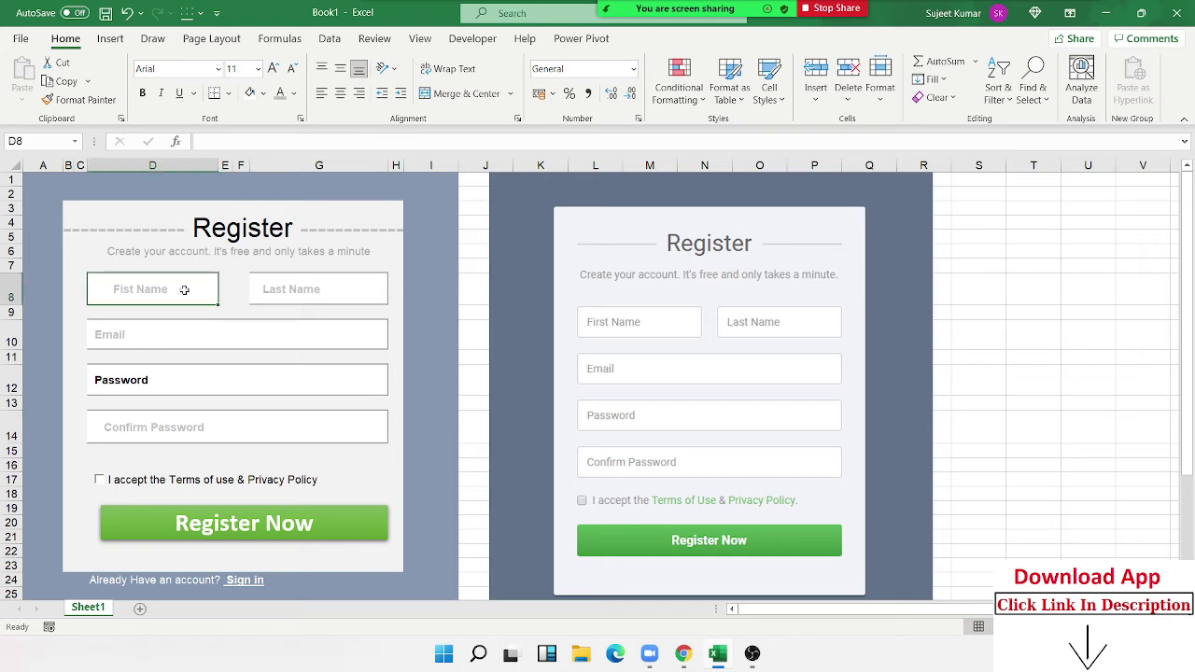
pyautogui.click(174, 348)
pyautogui.click(139, 376)
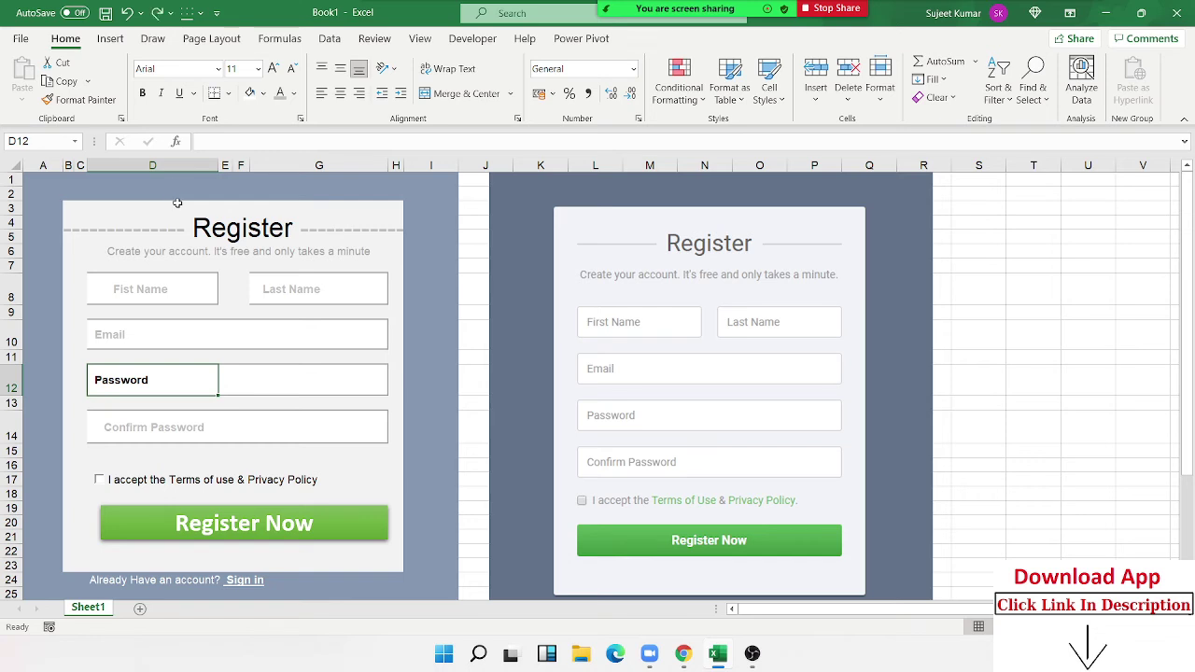
pyautogui.press('Left')
pyautogui.click(279, 92)
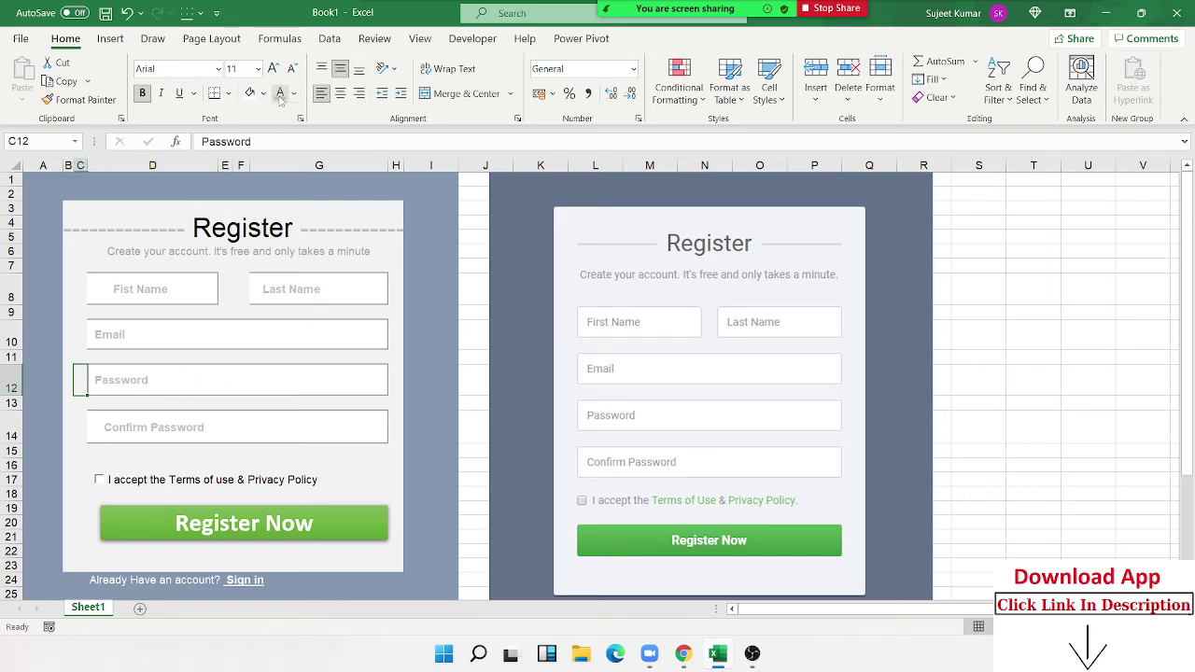
pyautogui.click(144, 286)
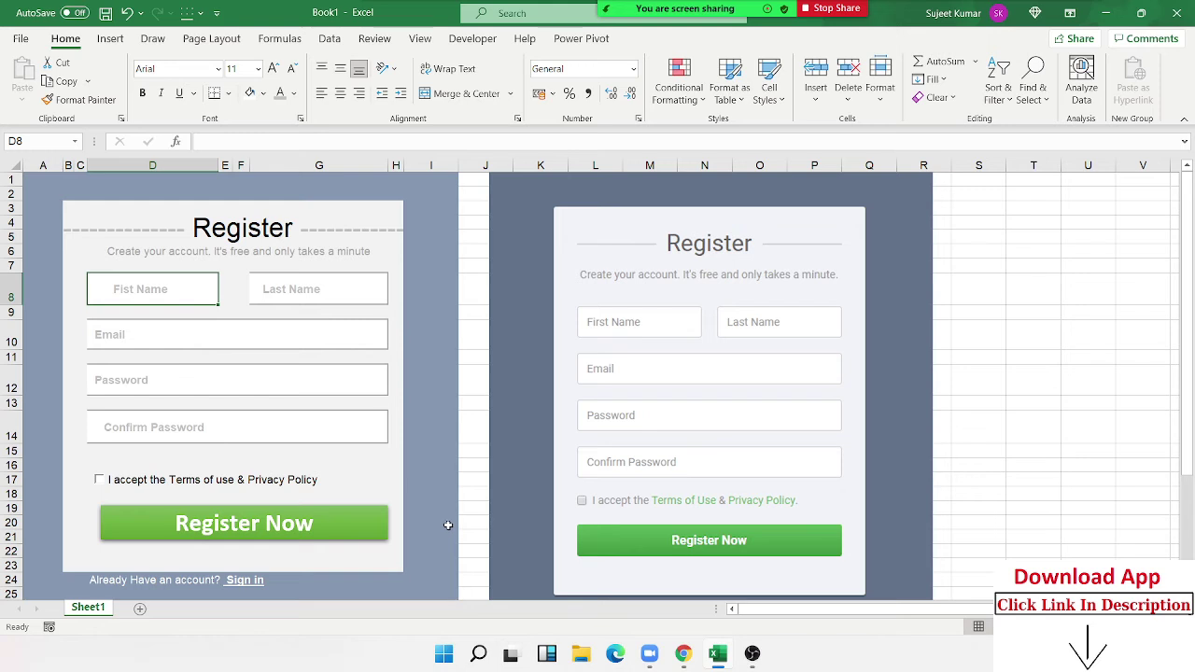
pyautogui.write('Uday')
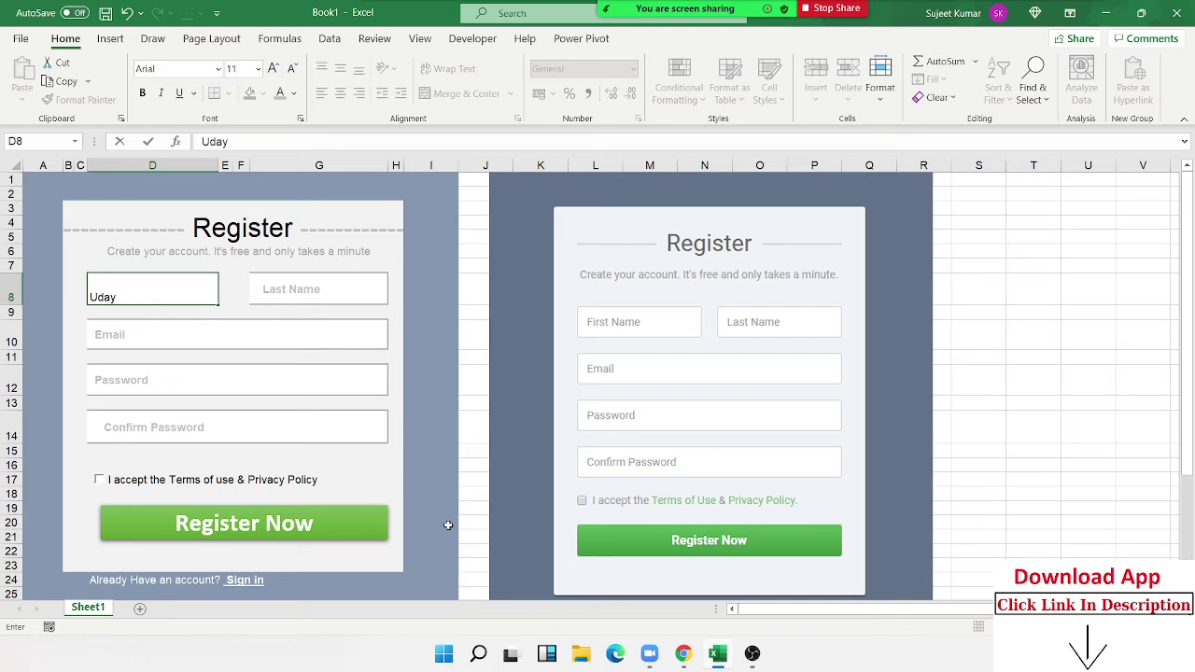
pyautogui.press('Return')
pyautogui.press('Up')
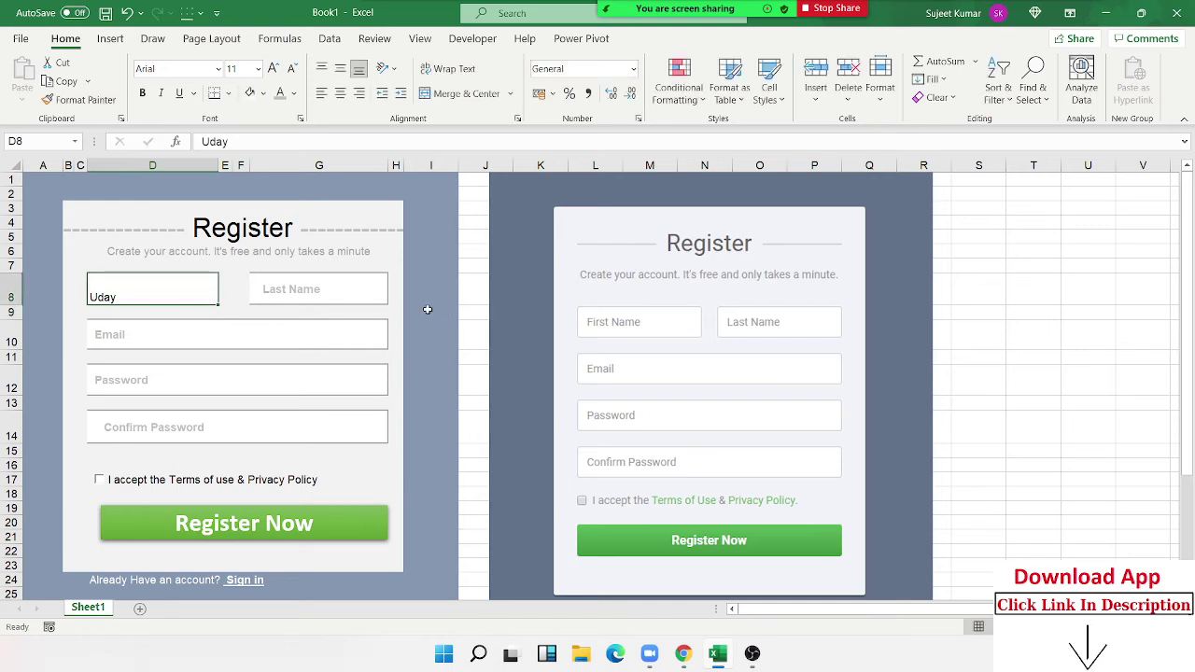
pyautogui.press('Delete')
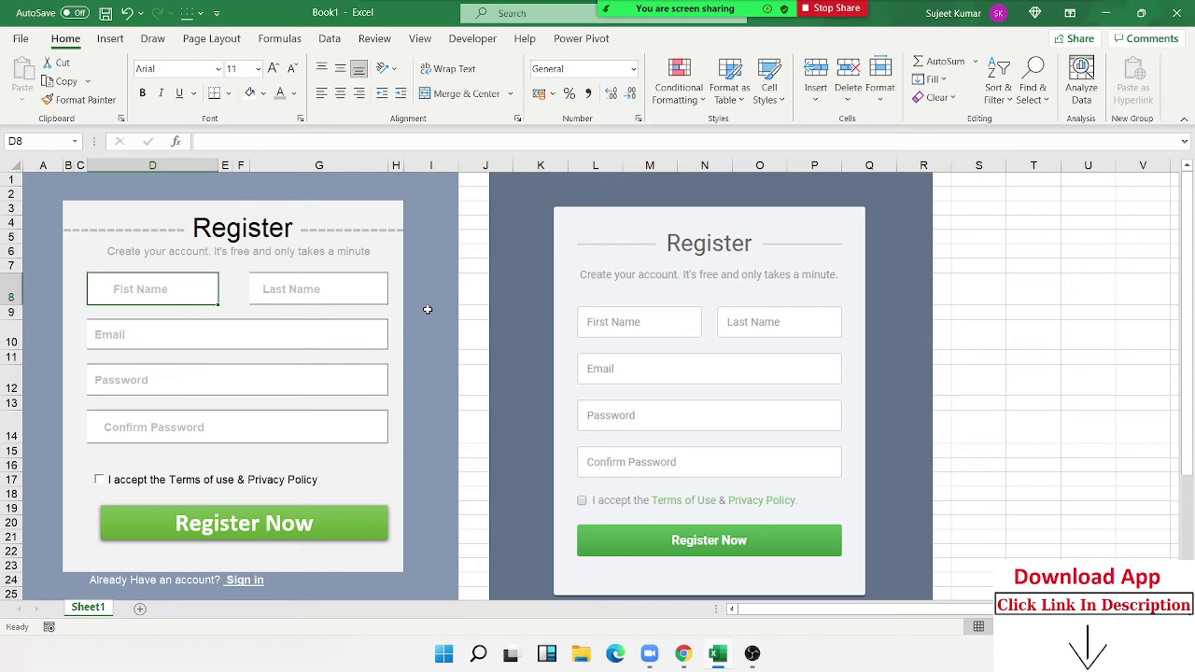
pyautogui.write('O')
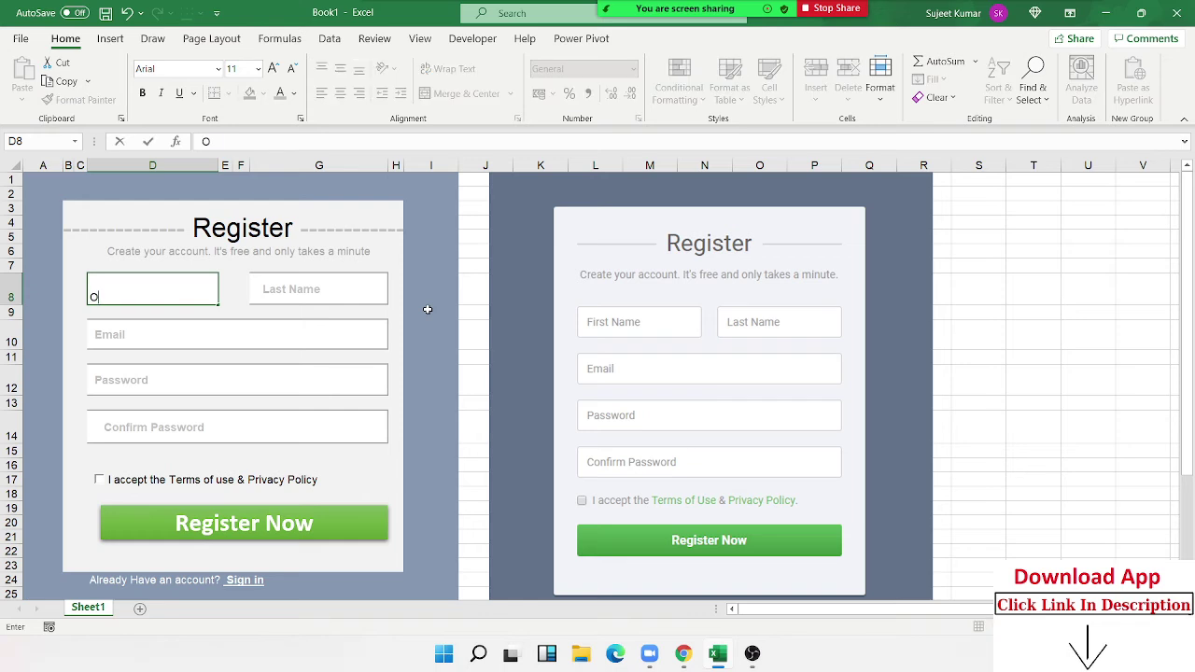
pyautogui.write('m\\')
pyautogui.press('Return')
pyautogui.press('Up')
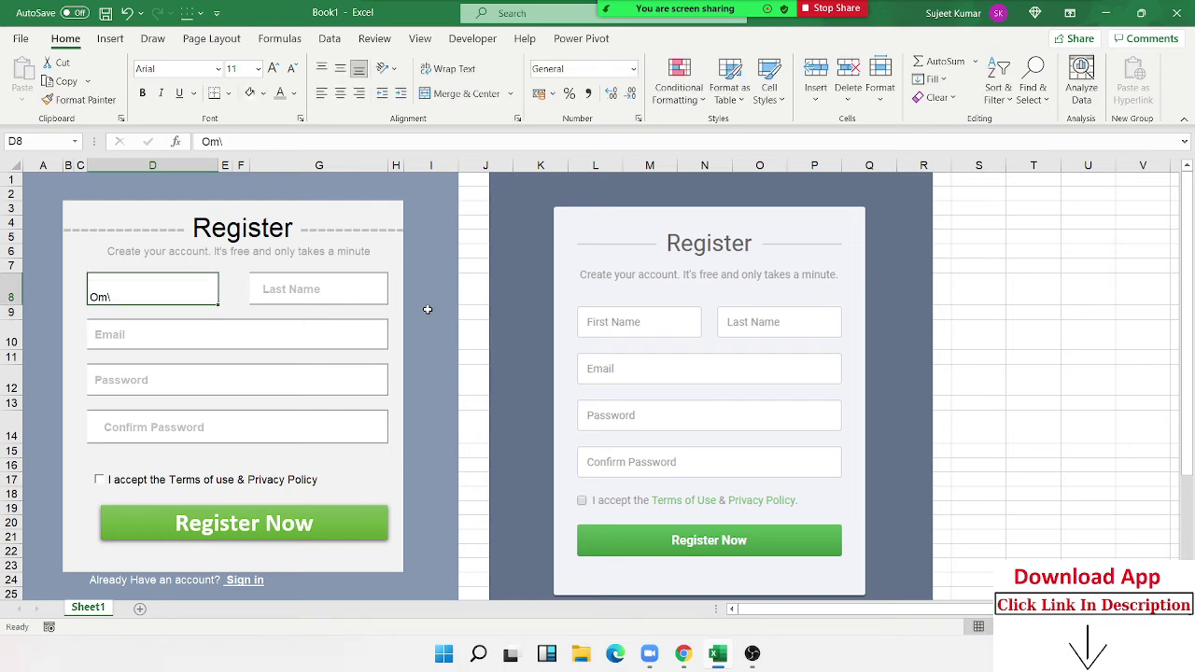
pyautogui.press('Delete')
pyautogui.press('Down')
pyautogui.press('Down')
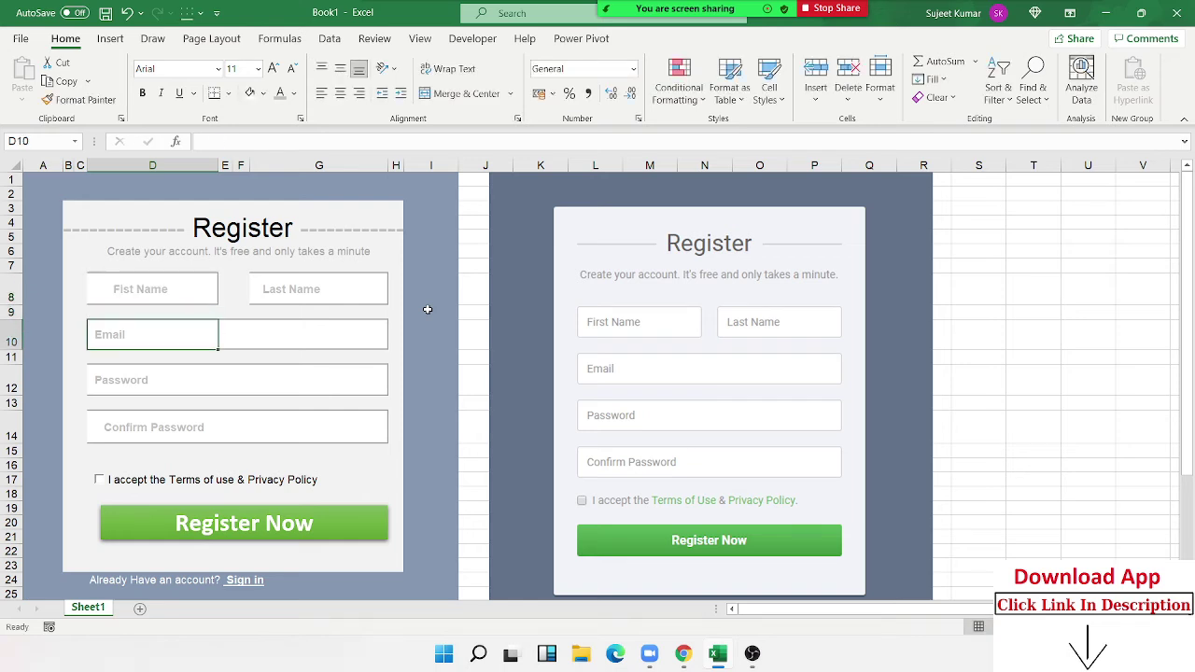
pyautogui.write('kum')
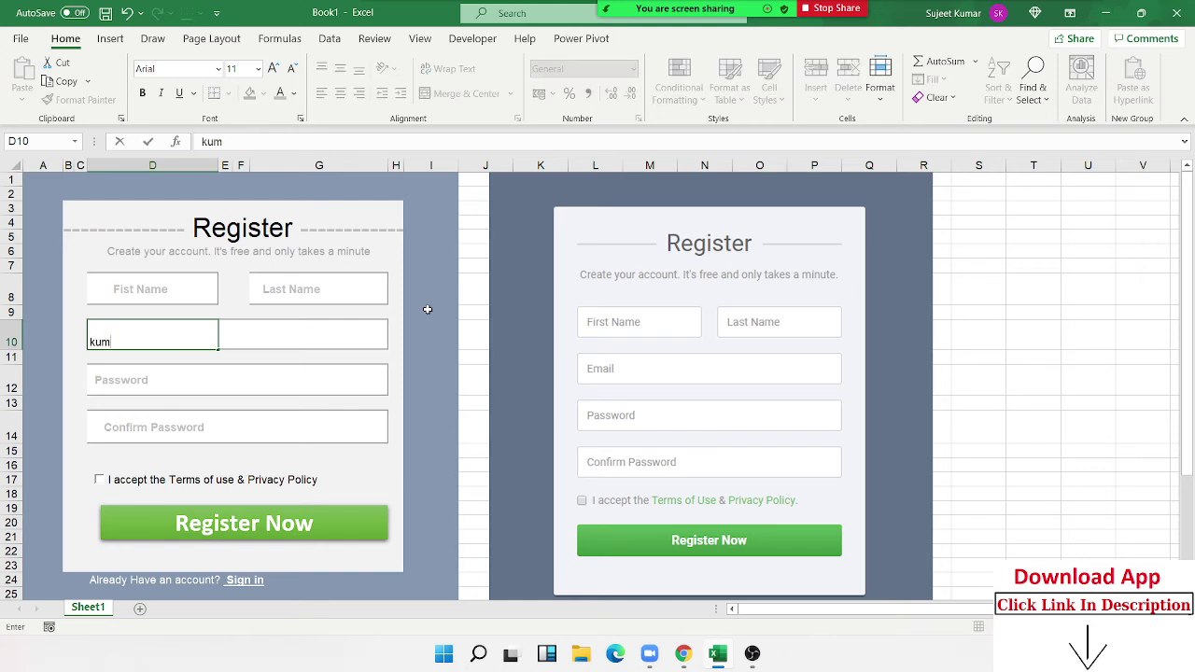
pyautogui.press('Return')
pyautogui.press('Up')
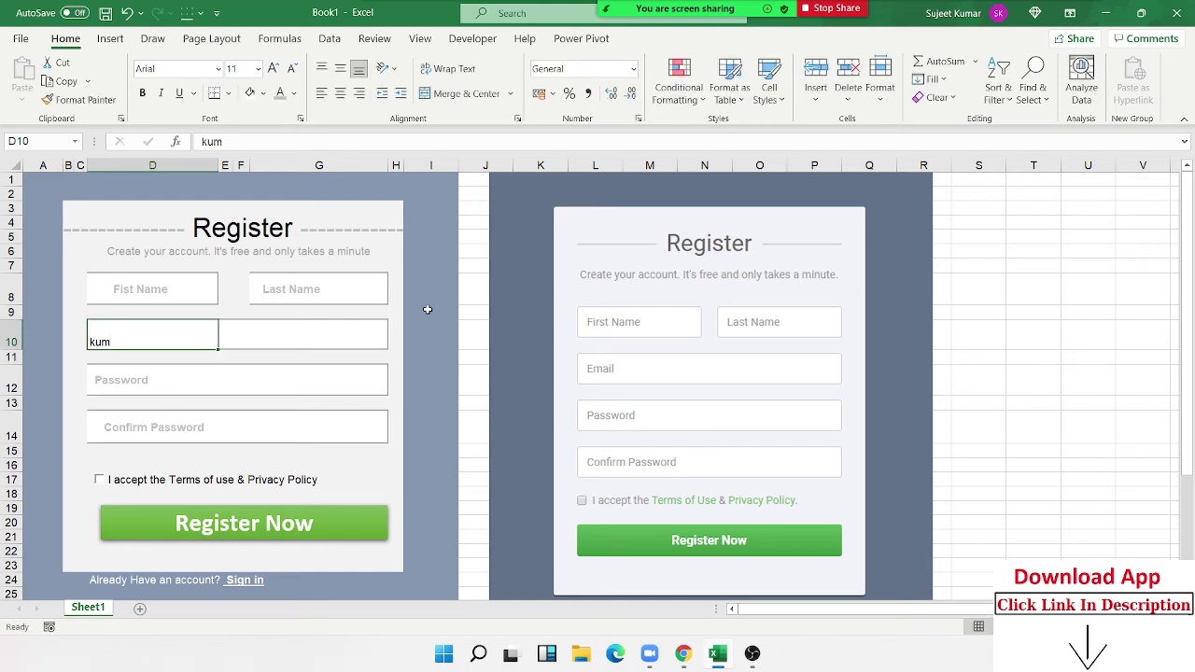
pyautogui.press('Delete')
# Narrow column C to a thin sliver beside the First Name field
pyautogui.click(131, 294)
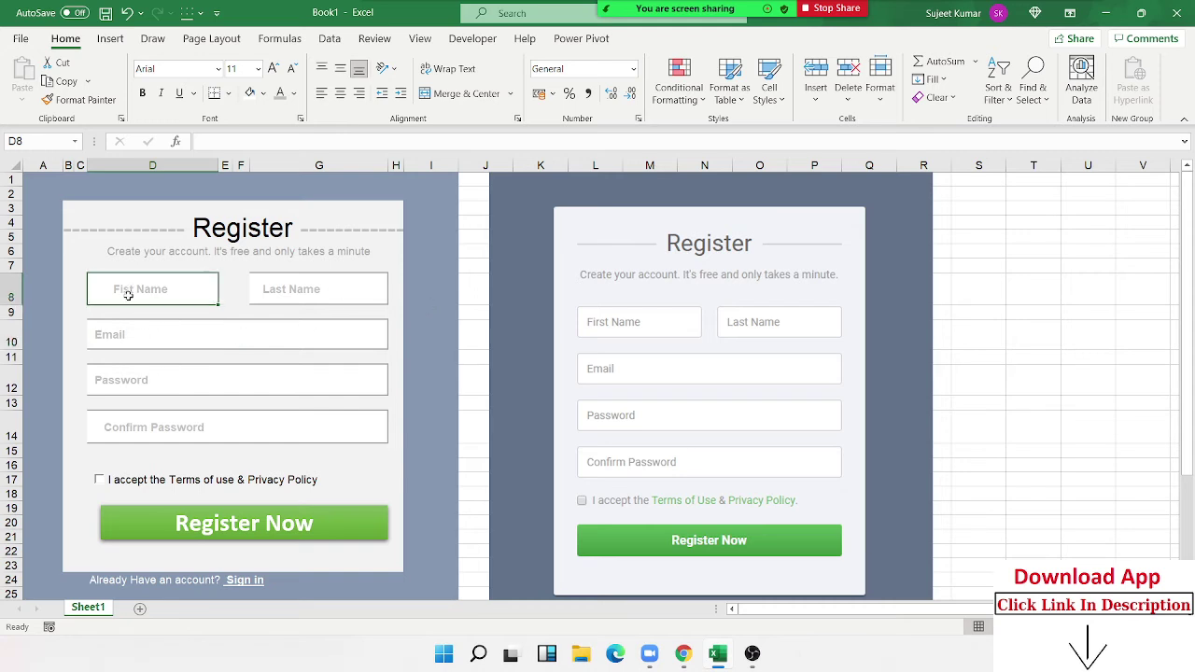
pyautogui.click(83, 313)
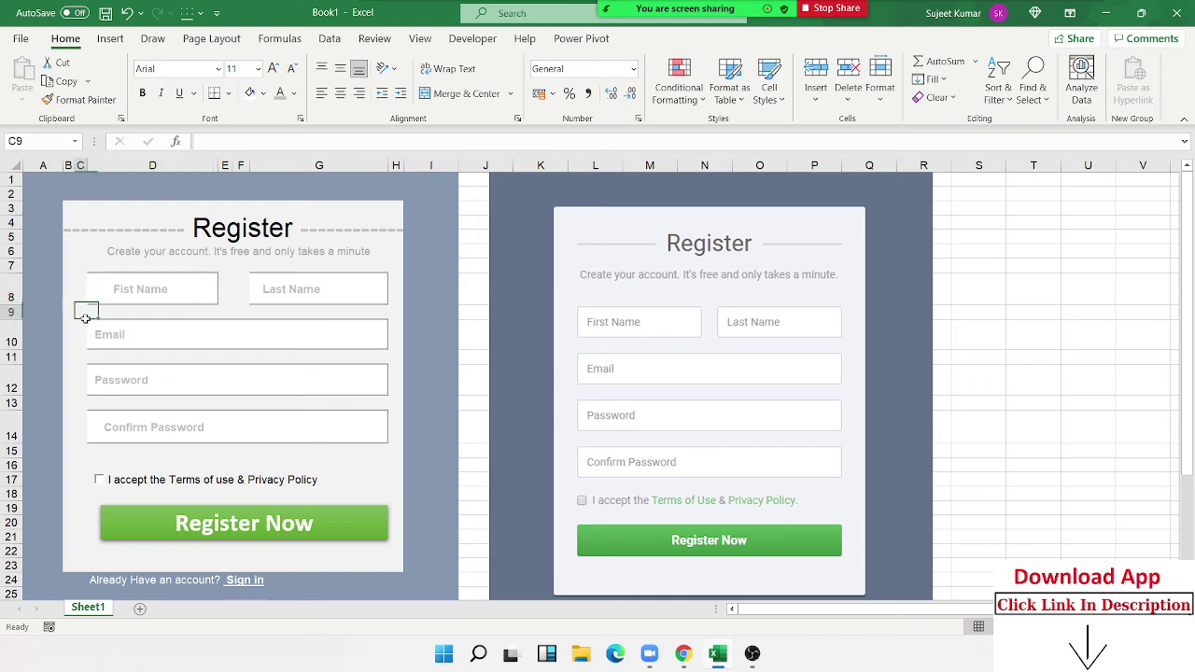
pyautogui.click(89, 290)
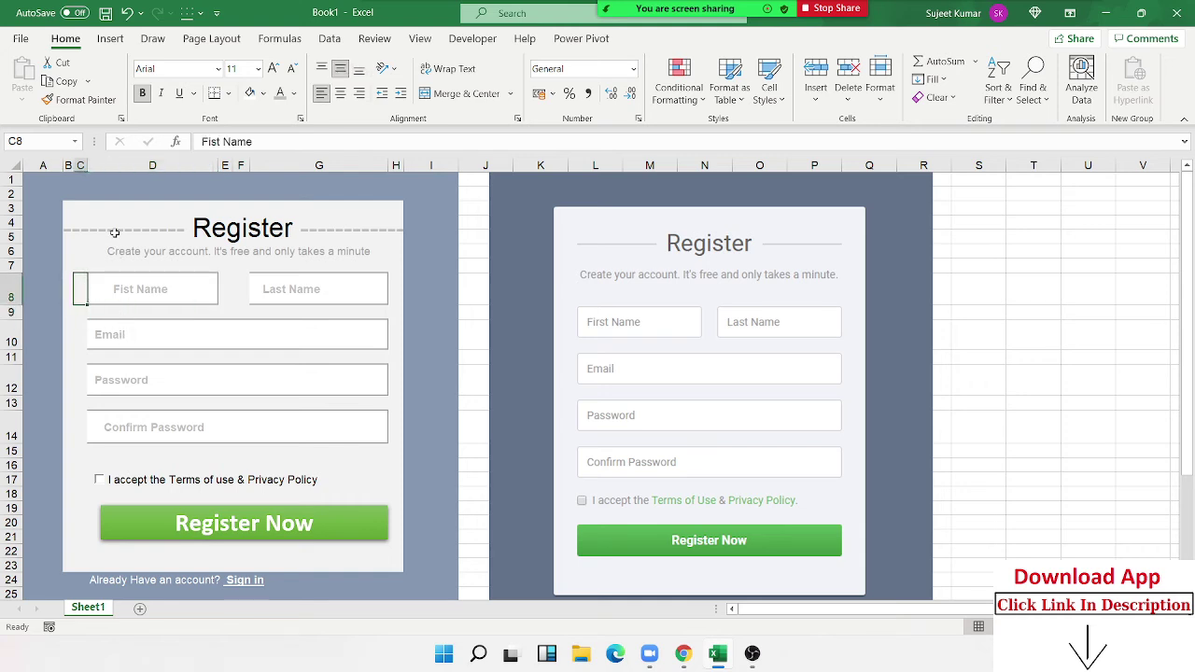
pyautogui.moveTo(85, 166); pyautogui.dragTo(78, 170)
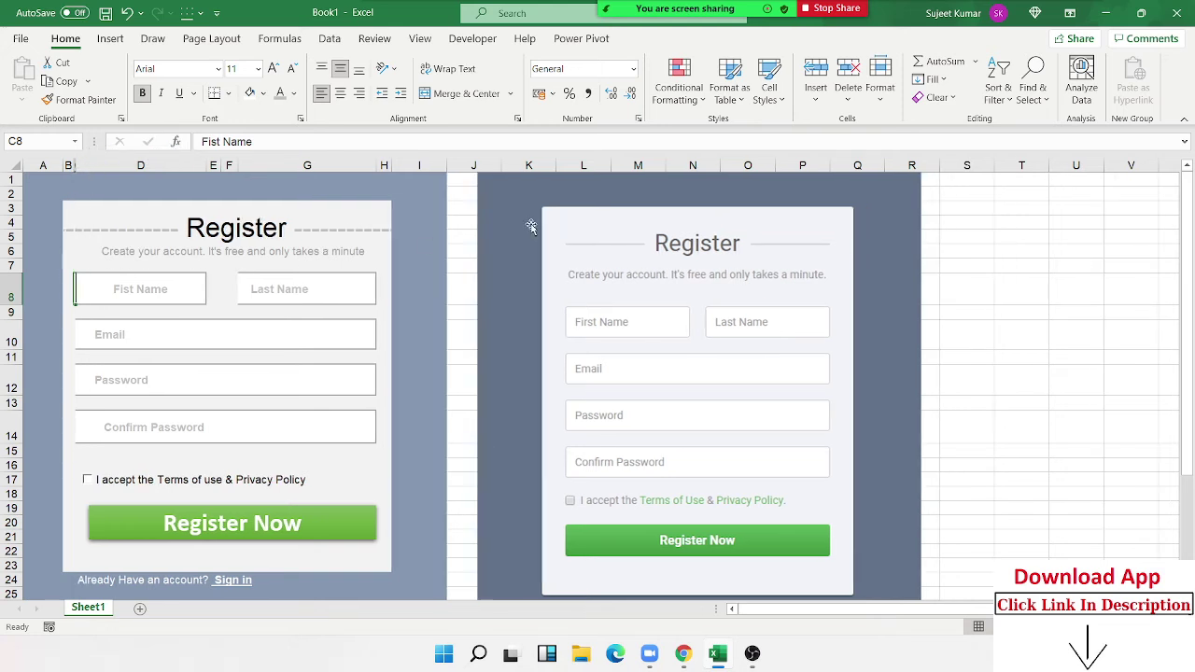
# Add left, top and bottom borders to the cell via Format Cells > Border
pyautogui.click(638, 118)
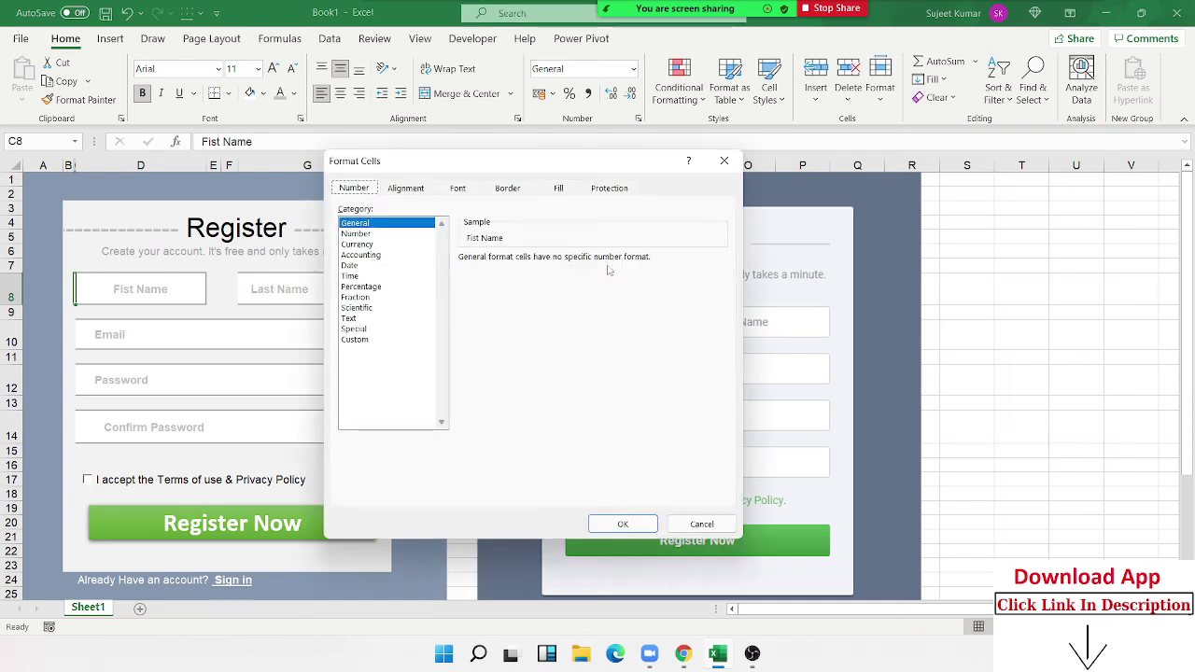
pyautogui.click(507, 189)
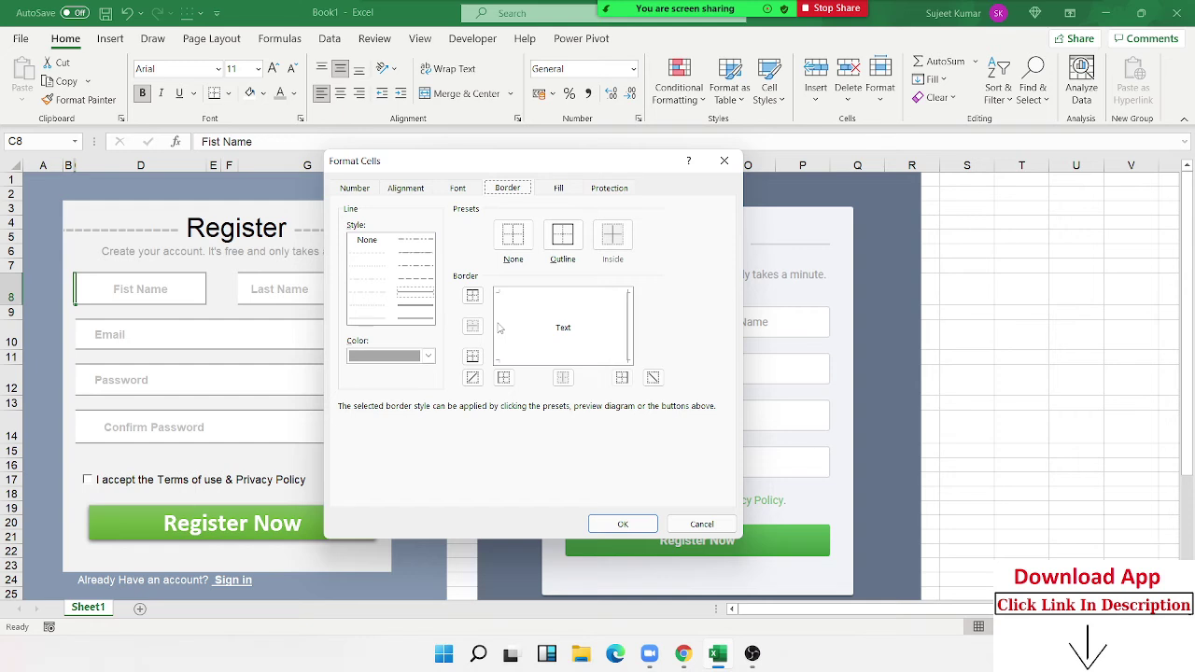
pyautogui.click(500, 326)
pyautogui.click(520, 302)
pyautogui.click(530, 361)
pyautogui.click(623, 523)
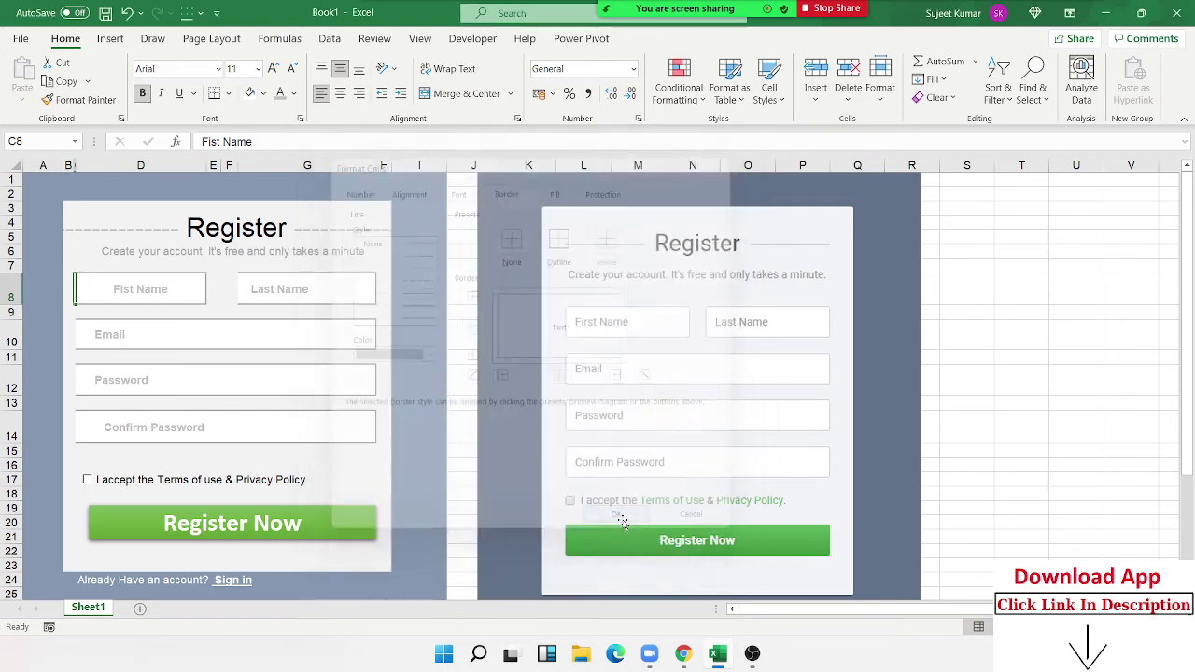
# Step down through the Email, Password and Confirm Password fields
pyautogui.click(96, 362)
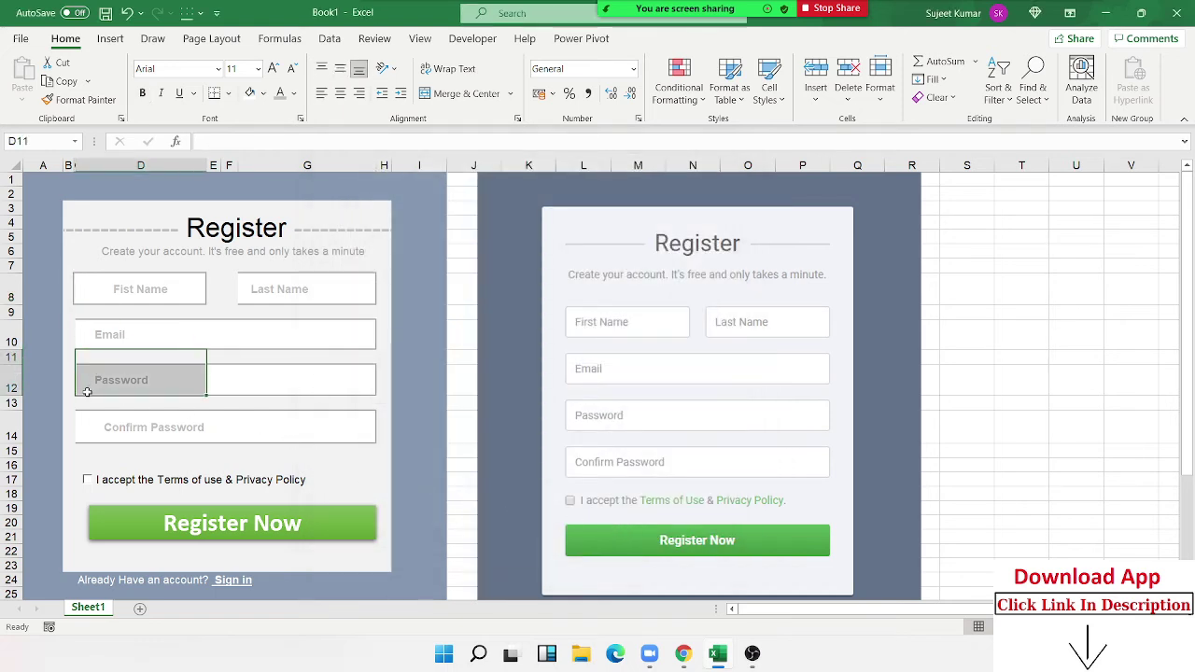
pyautogui.click(70, 334)
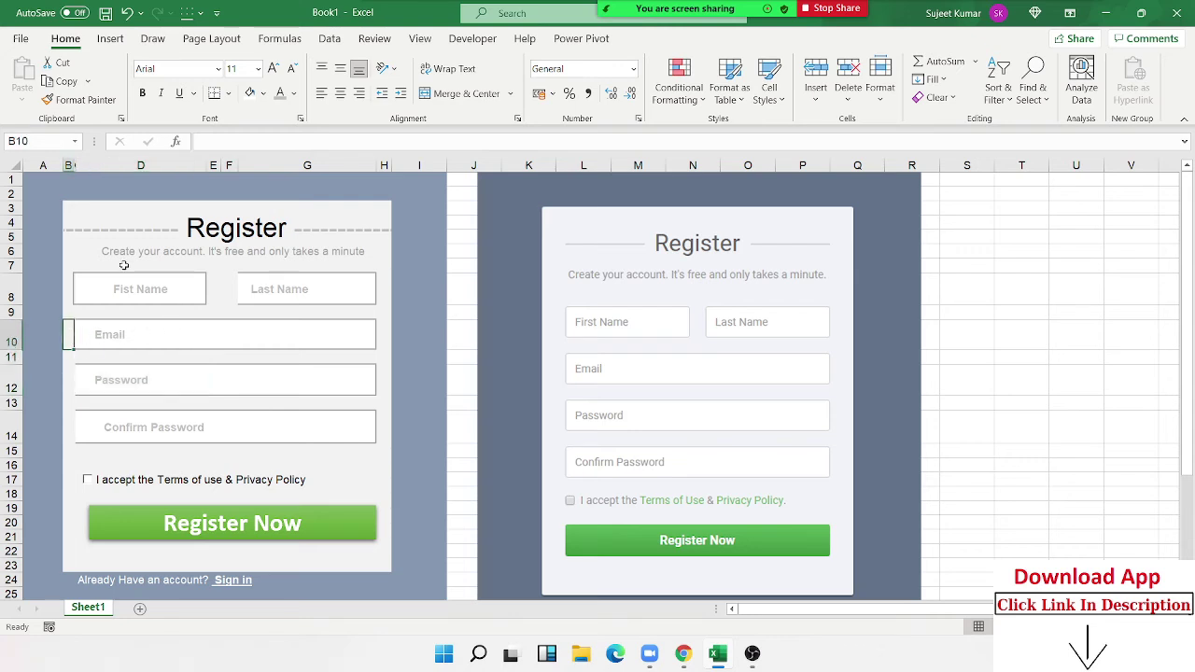
pyautogui.press('Right')
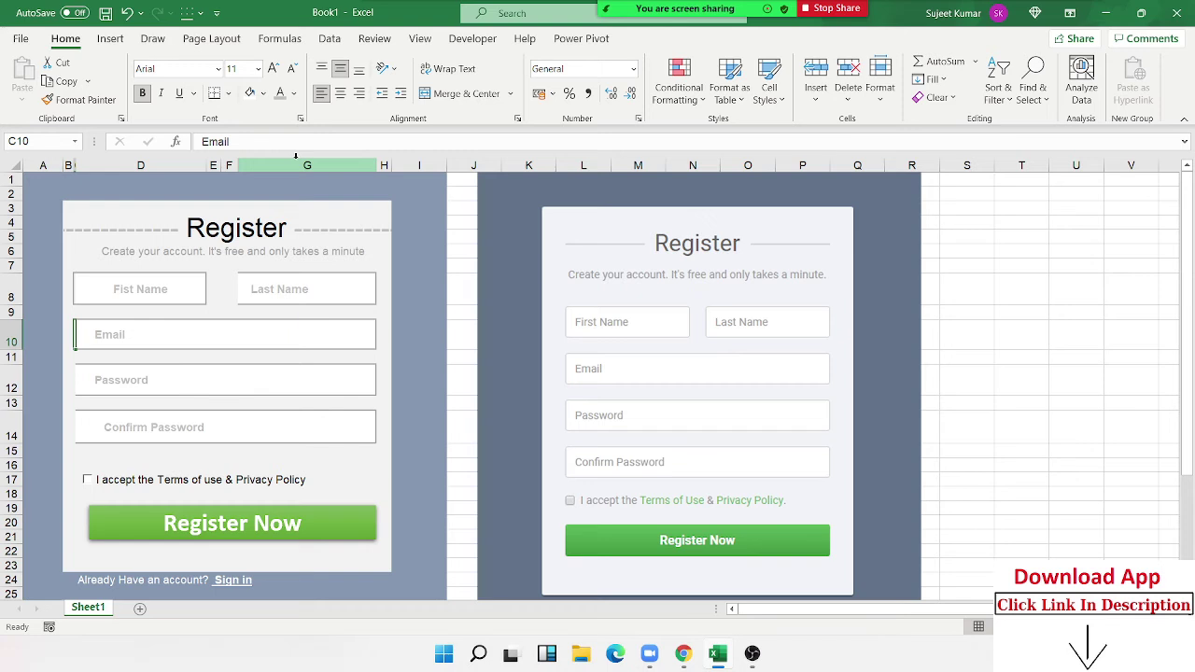
pyautogui.click(78, 358)
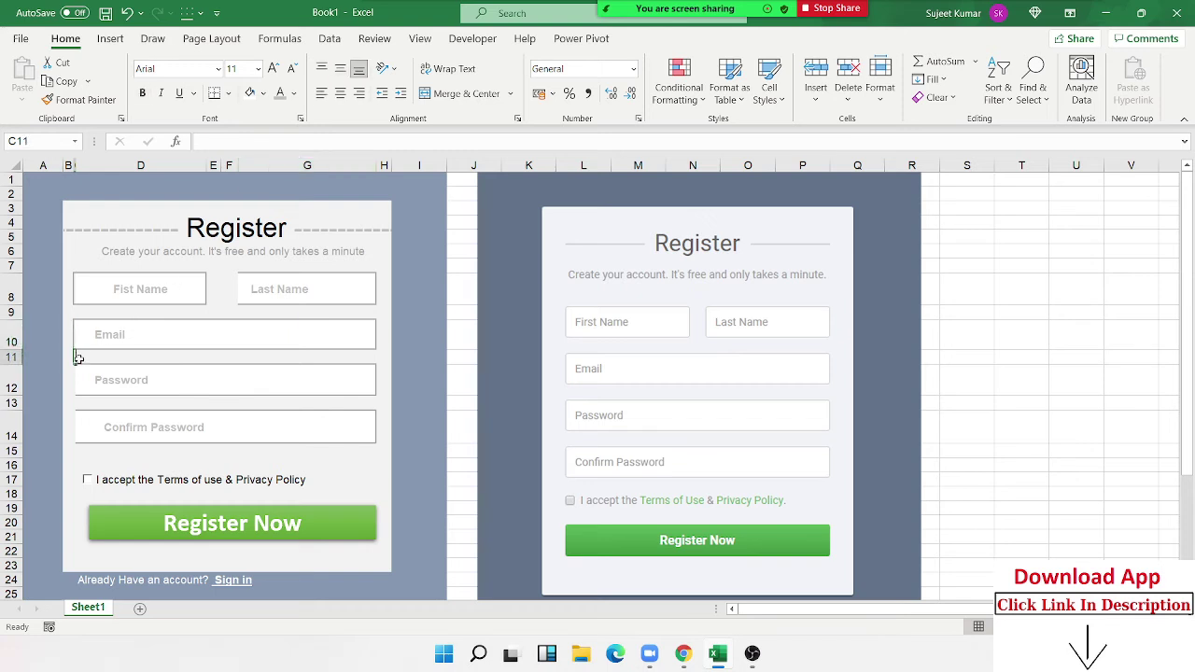
pyautogui.press('Down')
pyautogui.press('Down')
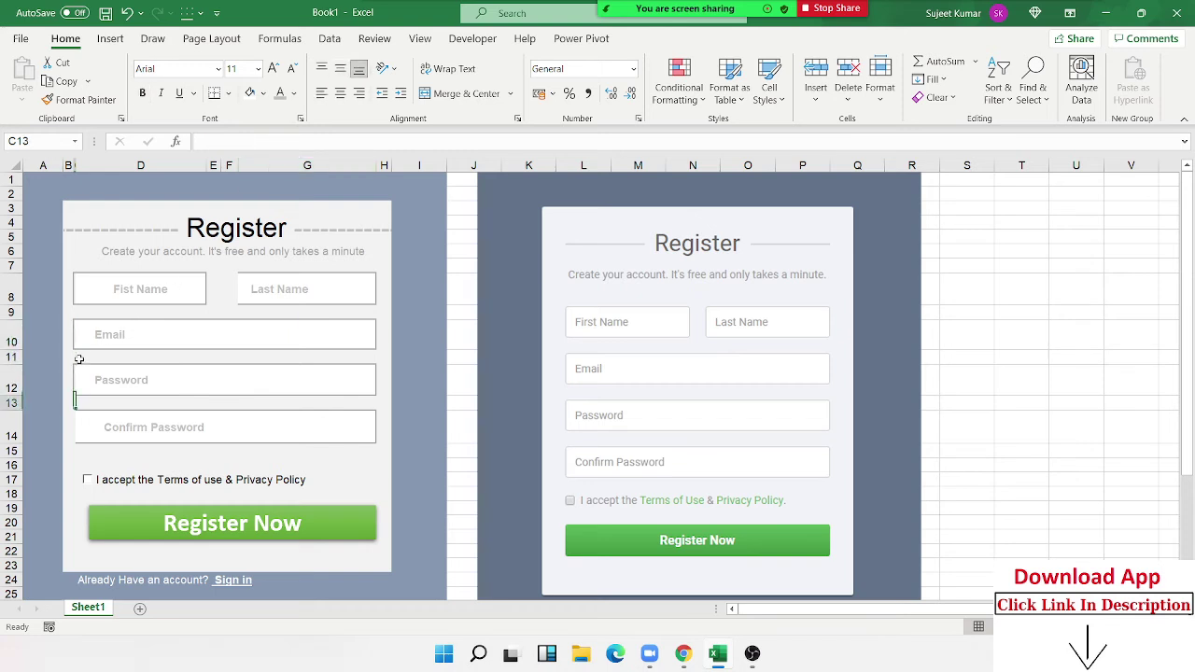
pyautogui.press('Down')
# Return to the Last Name field and narrow column F to a sliver
pyautogui.press('Up')
pyautogui.press('Up')
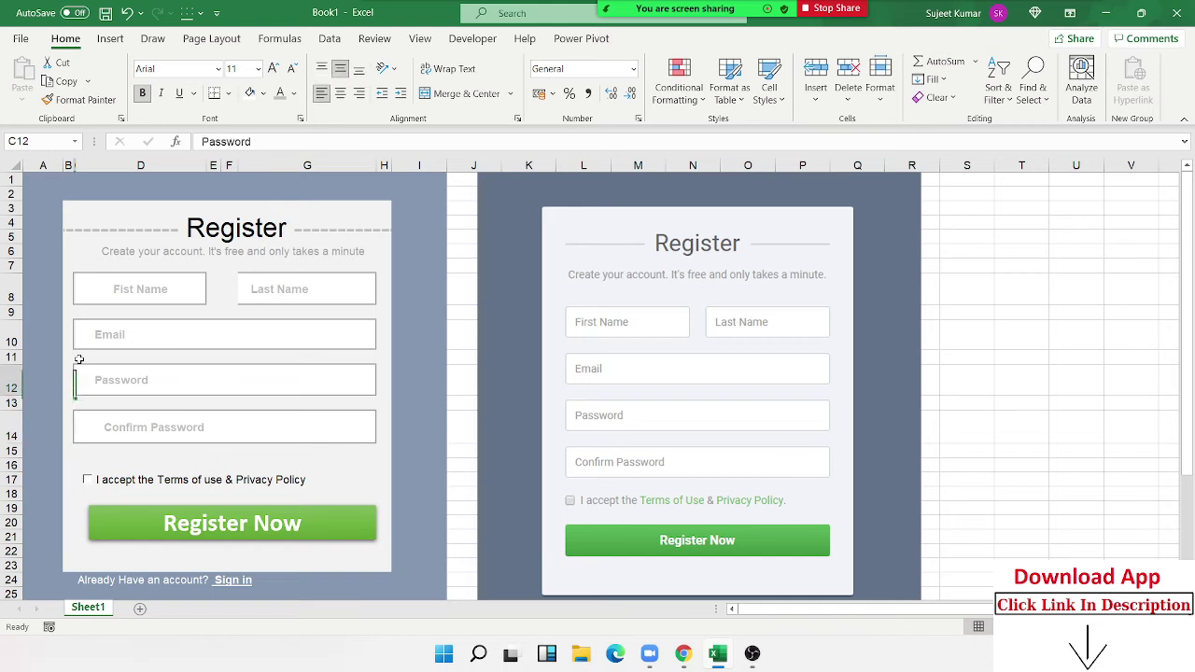
pyautogui.press('Up')
pyautogui.press('Up')
pyautogui.press('Up')
pyautogui.press('Up')
pyautogui.press('Up')
pyautogui.press('Right')
pyautogui.press('Right')
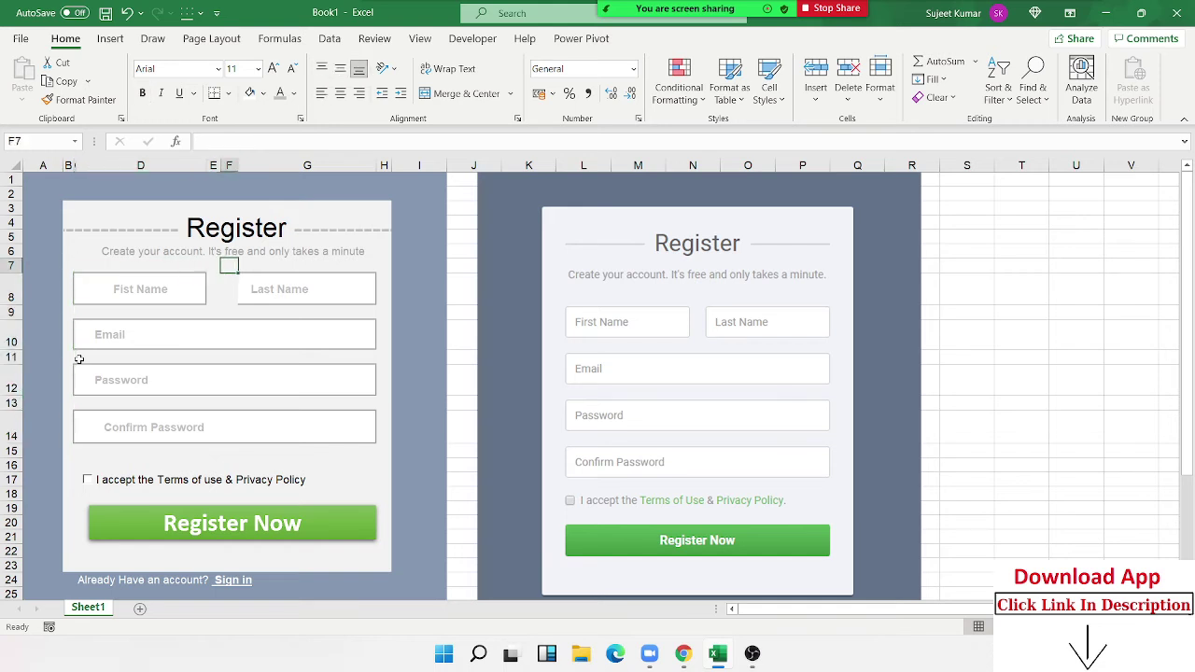
pyautogui.press('Down')
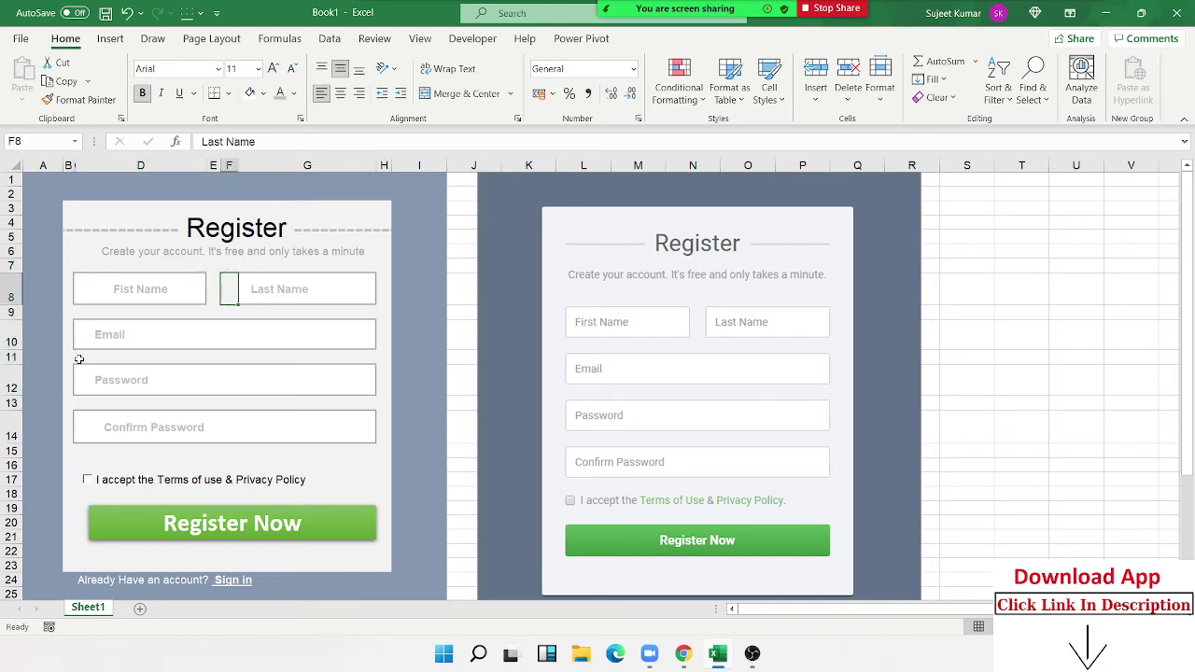
pyautogui.press('Down')
pyautogui.press('Down')
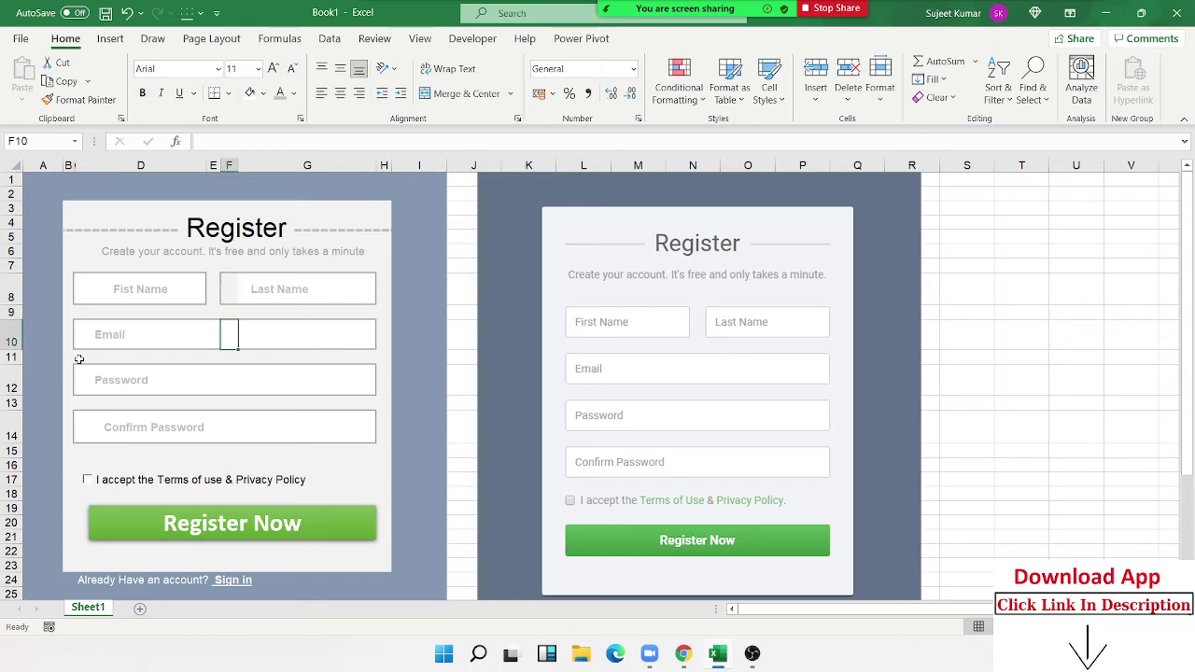
pyautogui.press('Up')
pyautogui.press('Up')
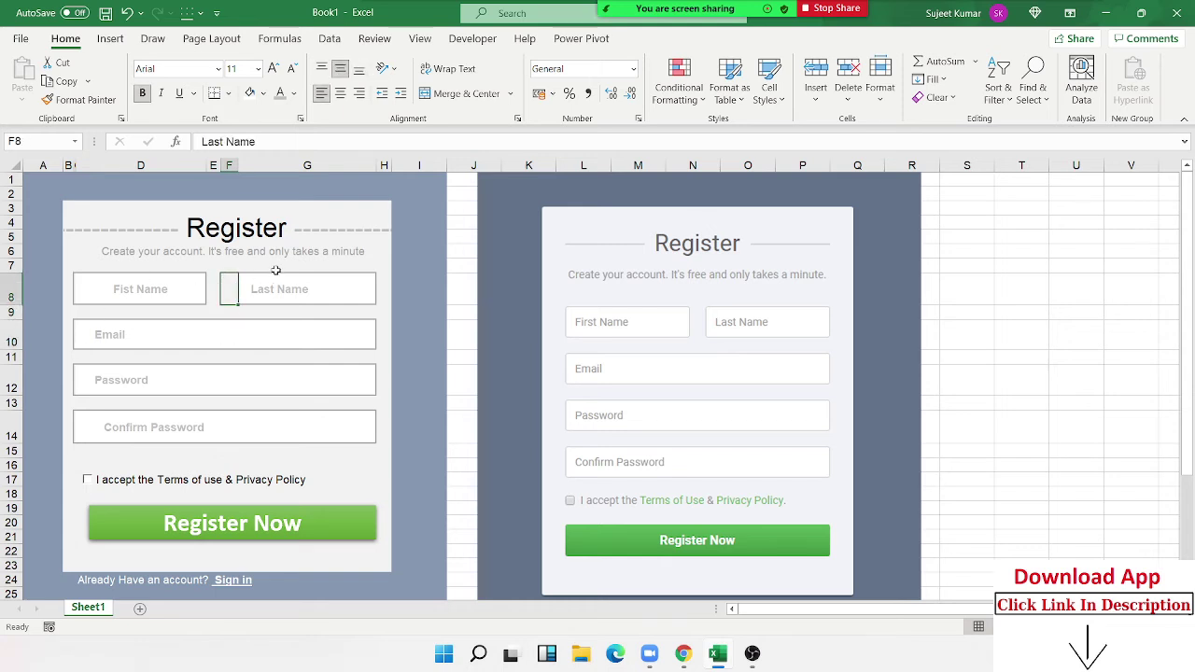
pyautogui.moveTo(240, 168); pyautogui.dragTo(221, 174)
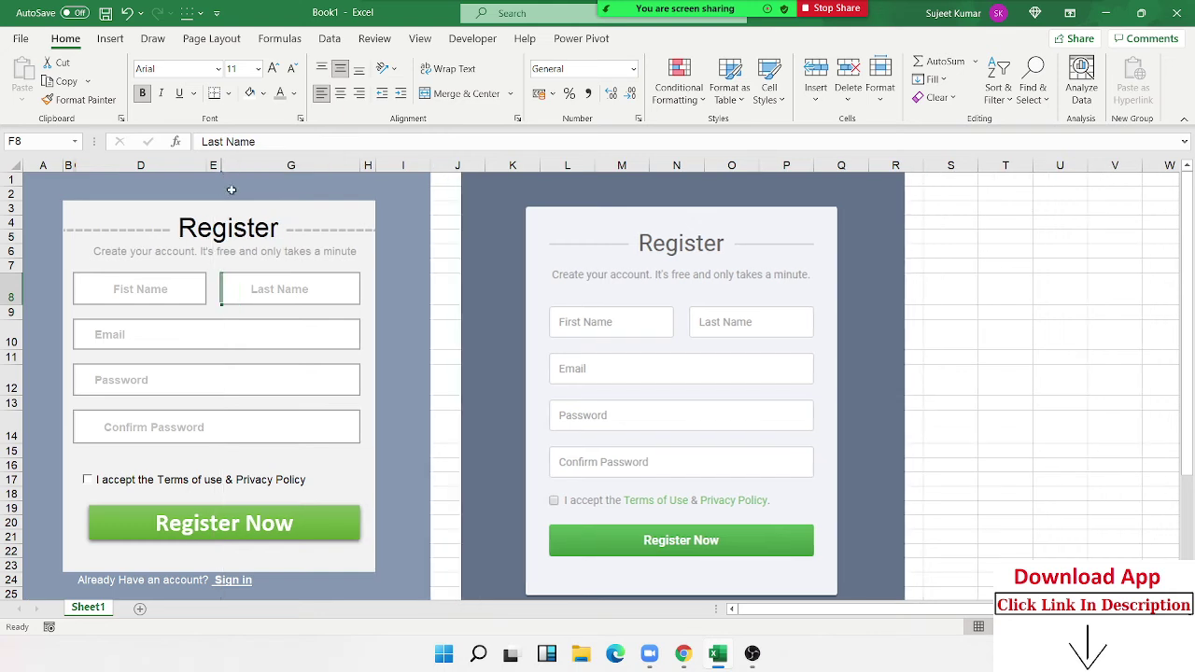
# Collapse column F fully, then center, middle-align and bold the First Name cell D8
pyautogui.click(278, 333)
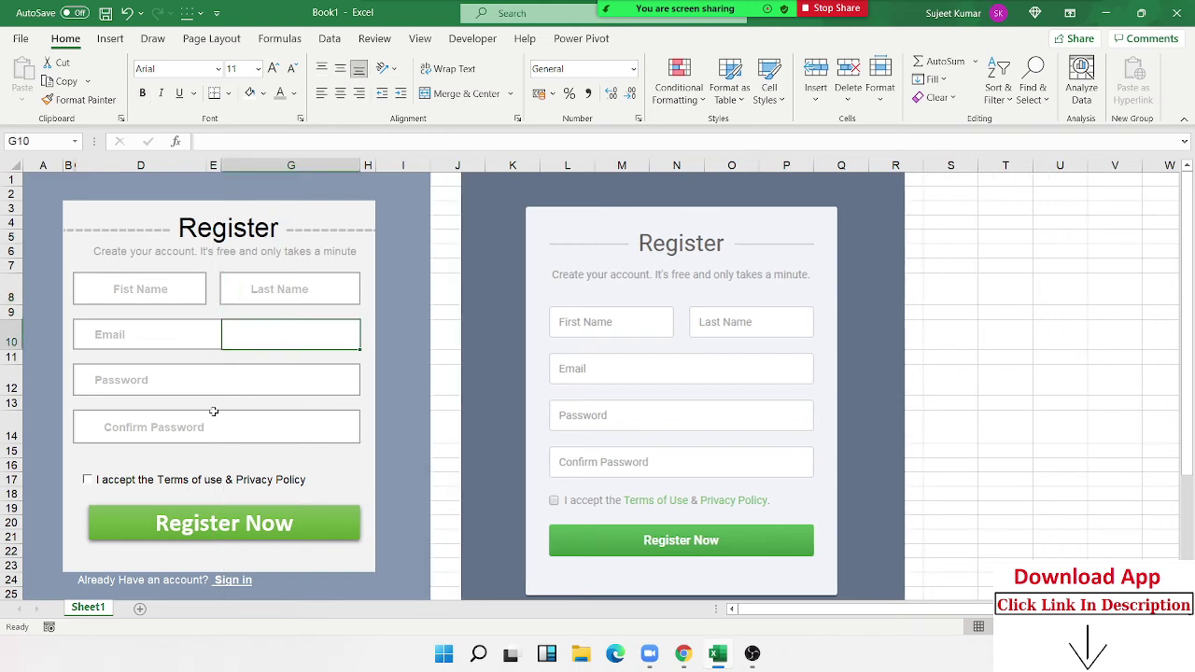
pyautogui.click(171, 291)
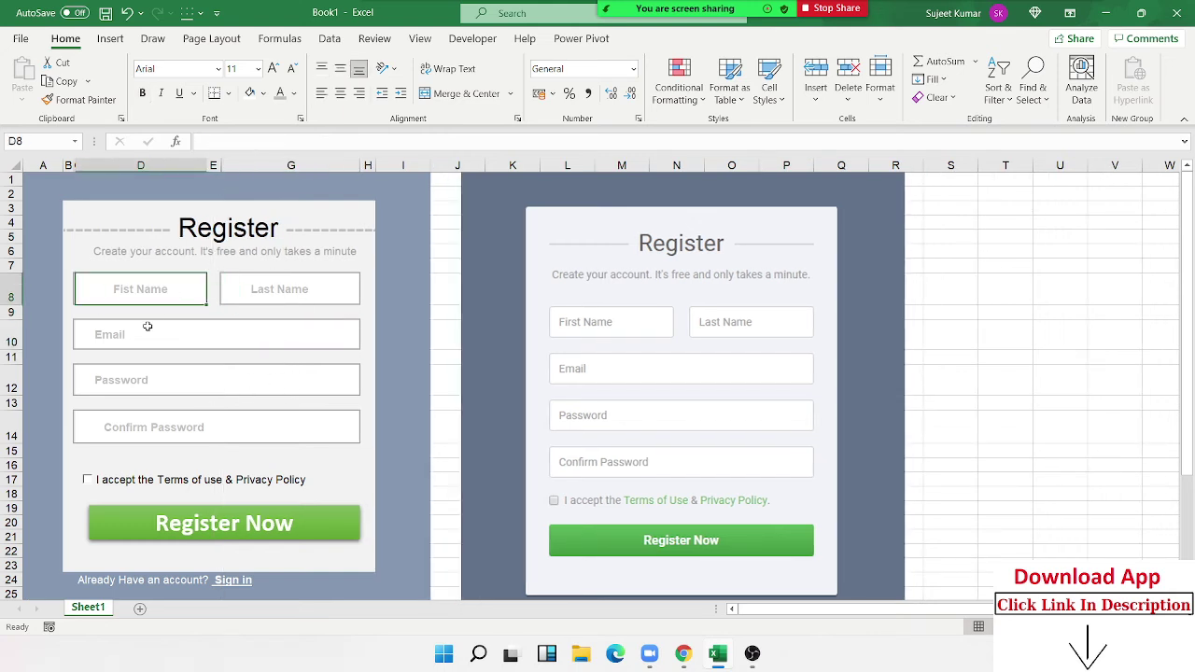
pyautogui.click(341, 93)
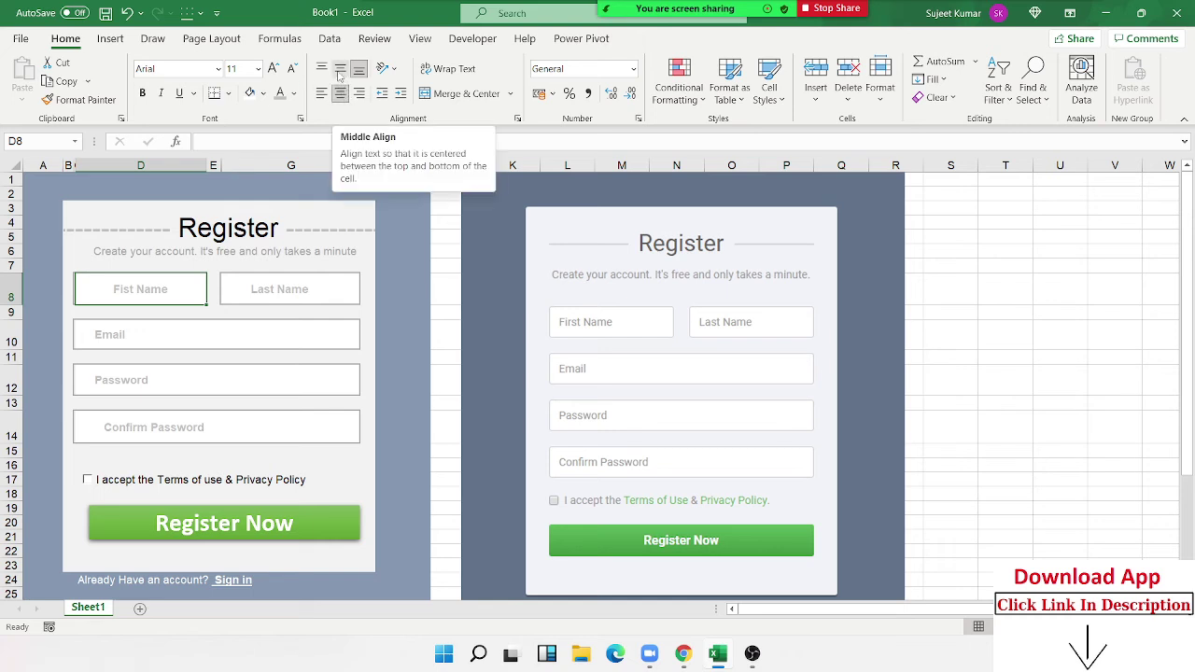
pyautogui.click(340, 71)
pyautogui.click(291, 280)
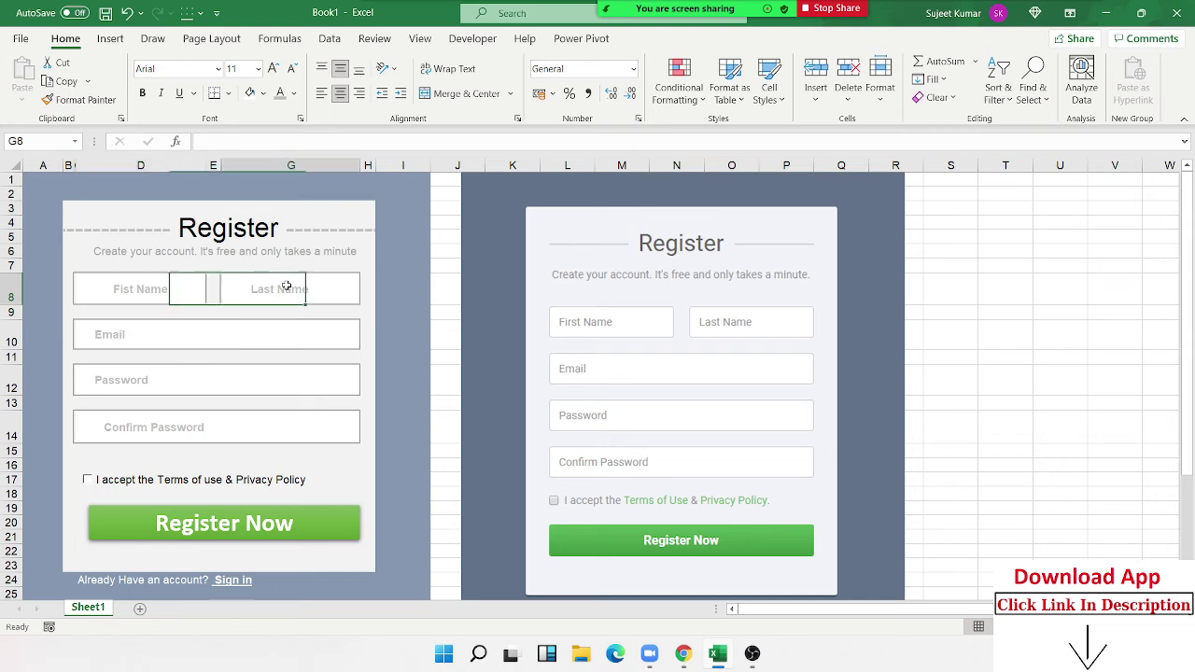
pyautogui.click(136, 280)
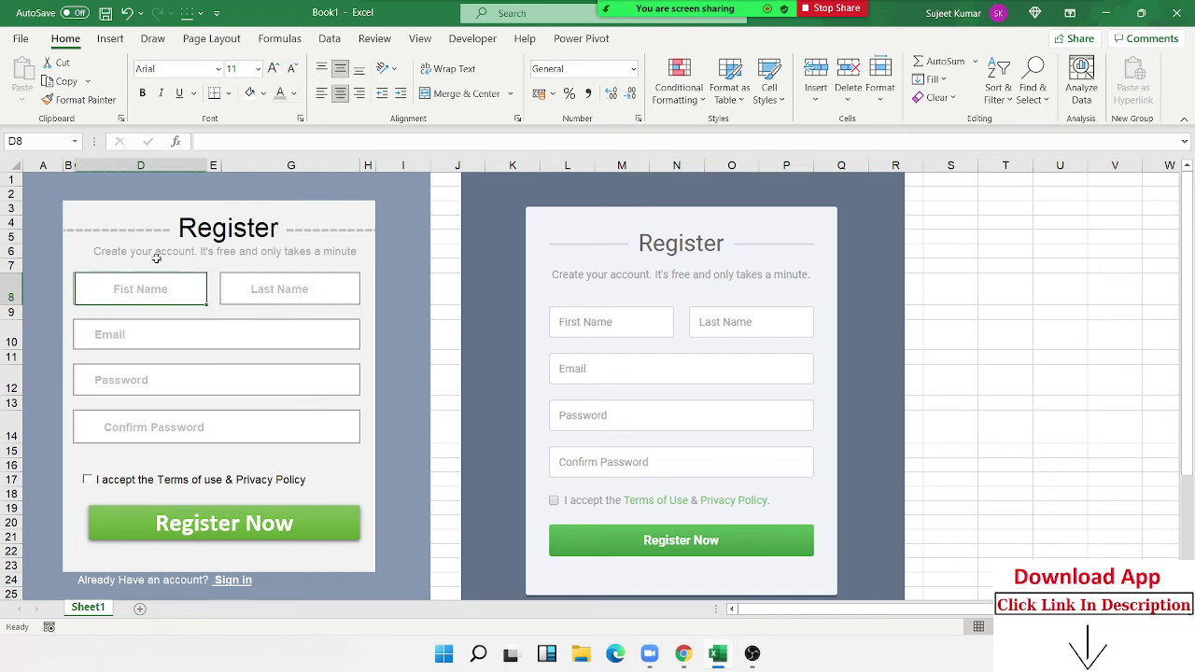
pyautogui.click(142, 93)
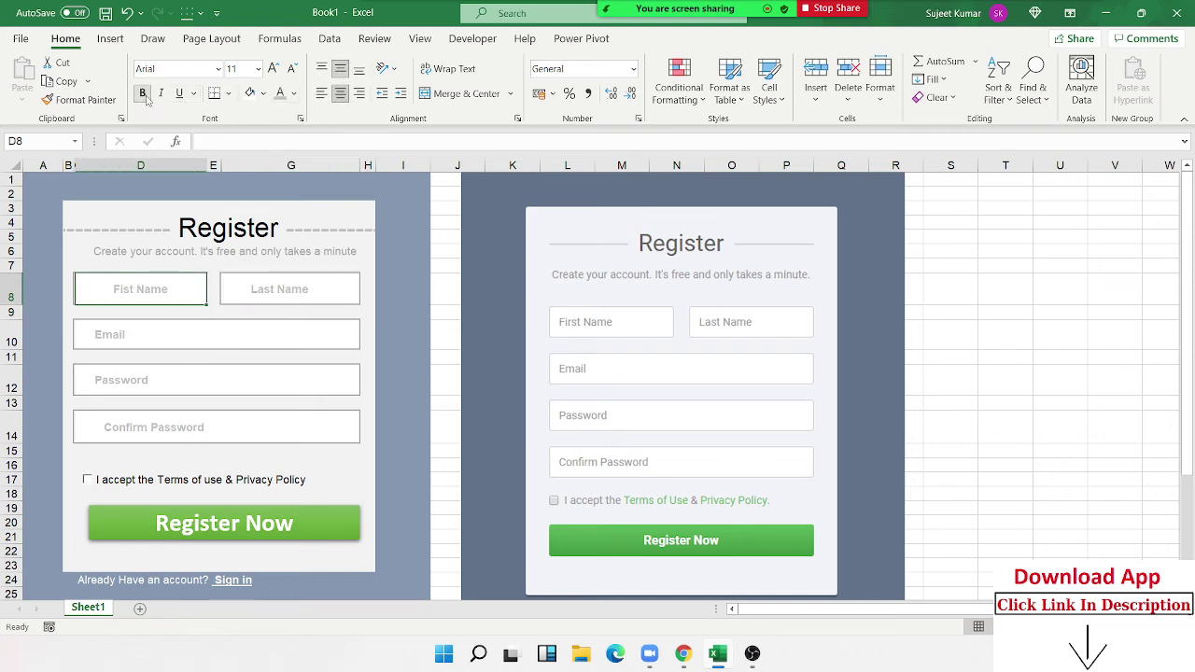
pyautogui.click(293, 93)
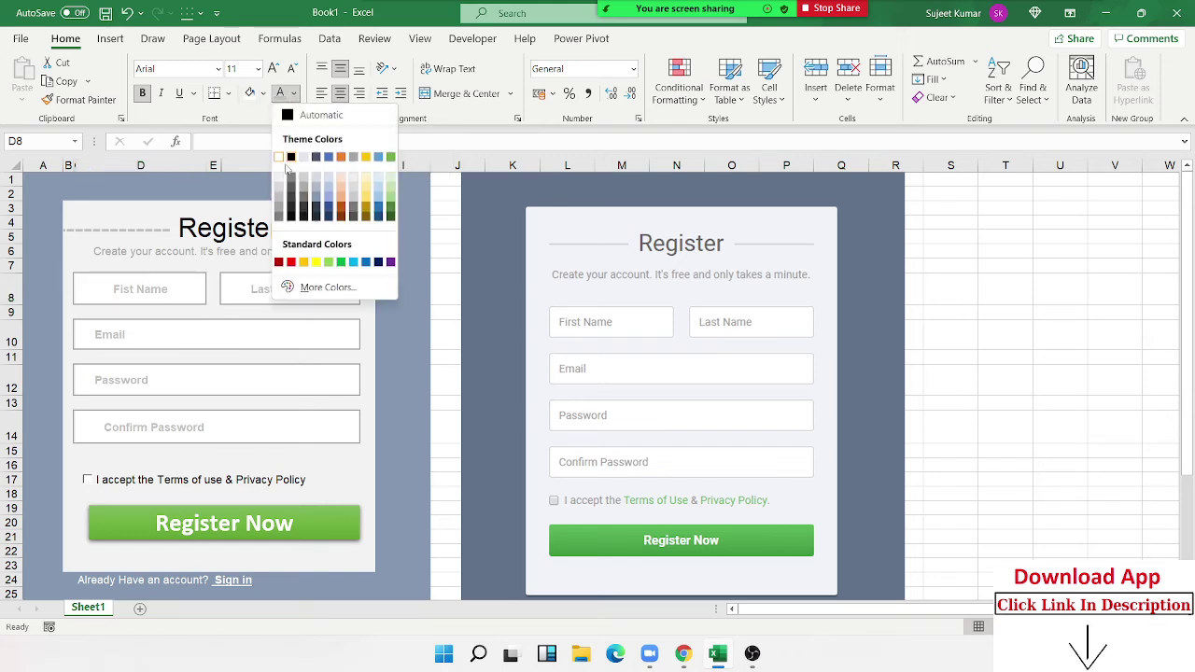
pyautogui.press('Escape')
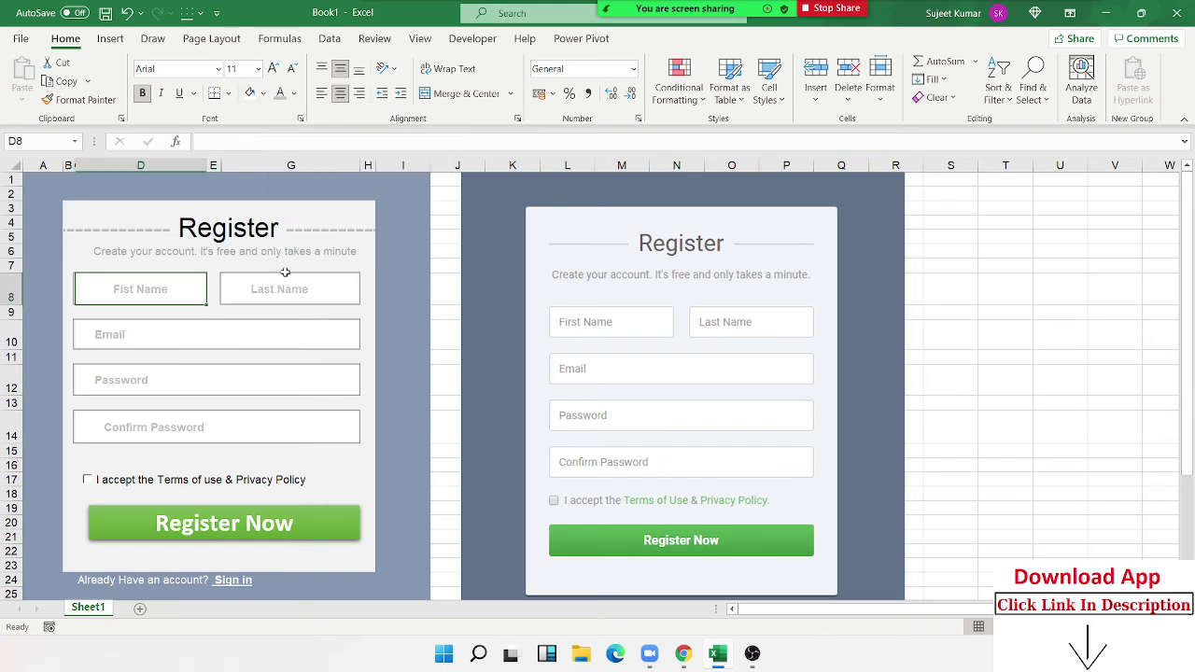
# Bold and middle-align the Email cell D10, then select the Password box
pyautogui.click(283, 271)
pyautogui.click(270, 289)
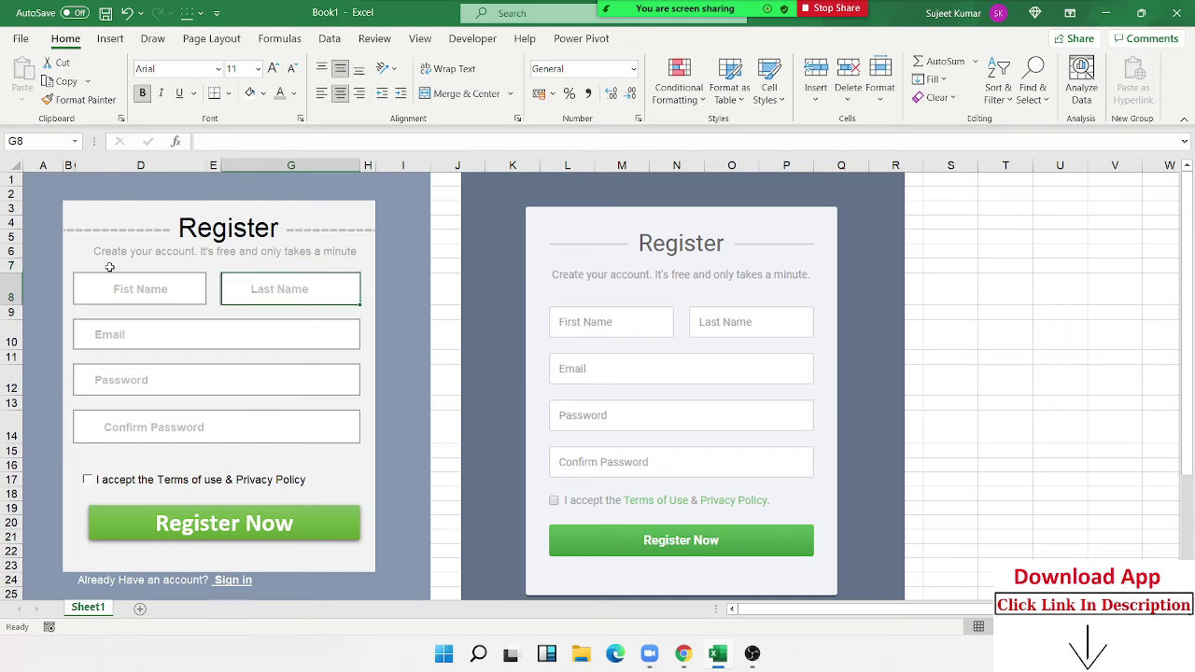
pyautogui.click(98, 332)
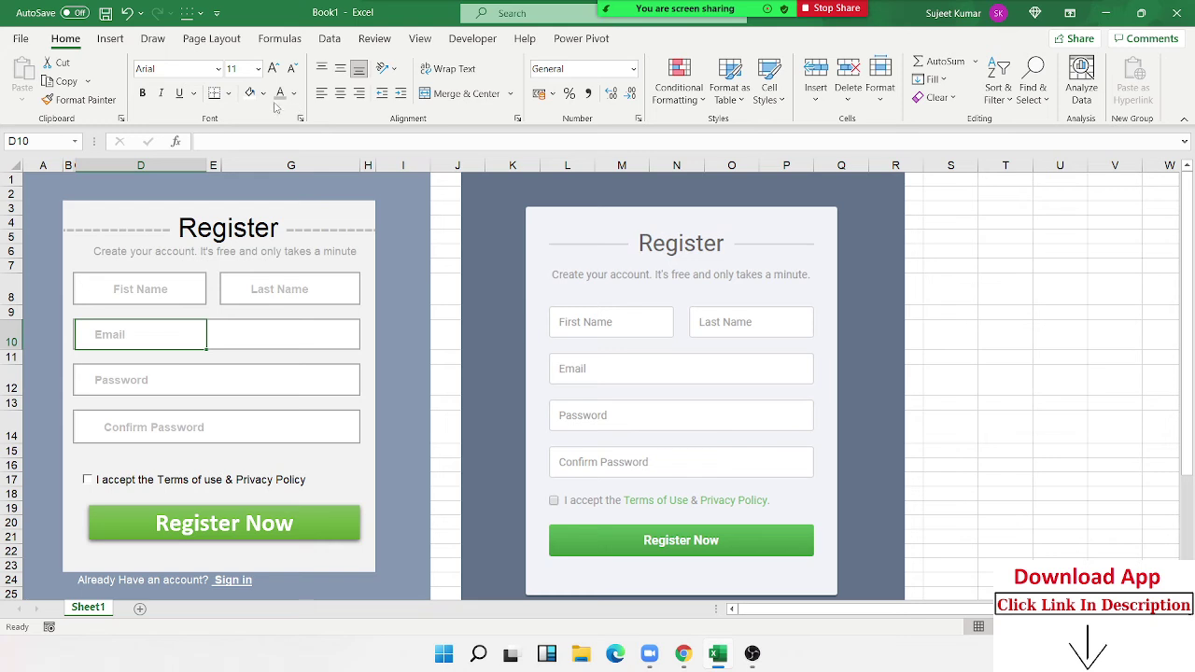
pyautogui.click(142, 93)
pyautogui.click(340, 68)
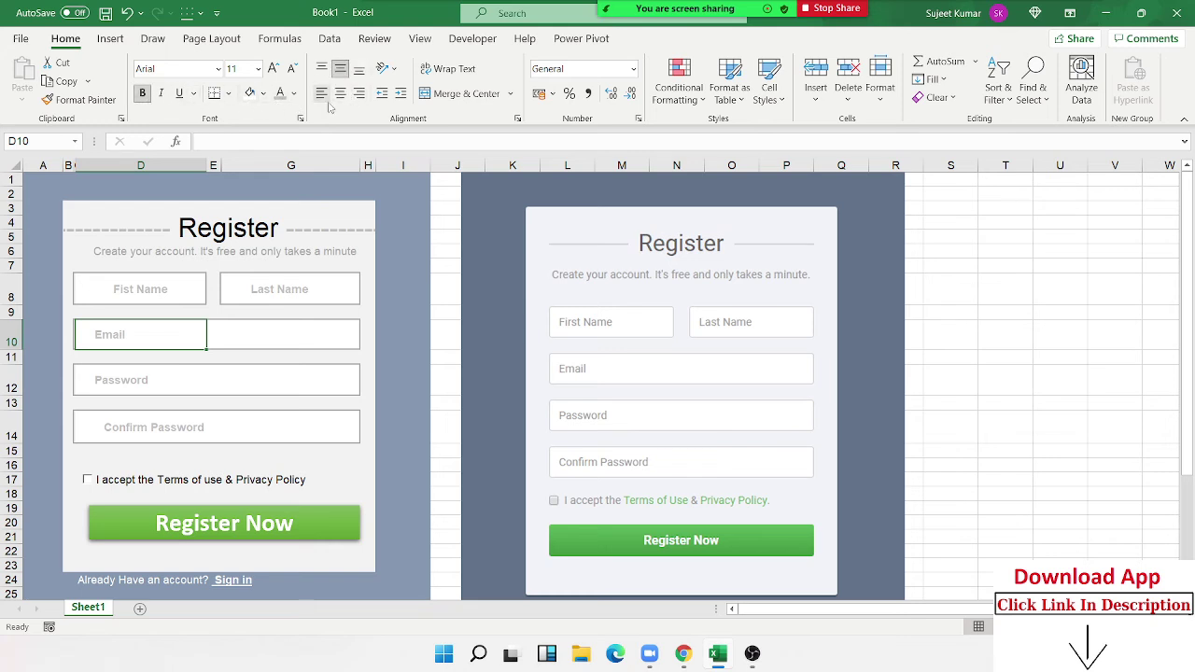
pyautogui.click(88, 375)
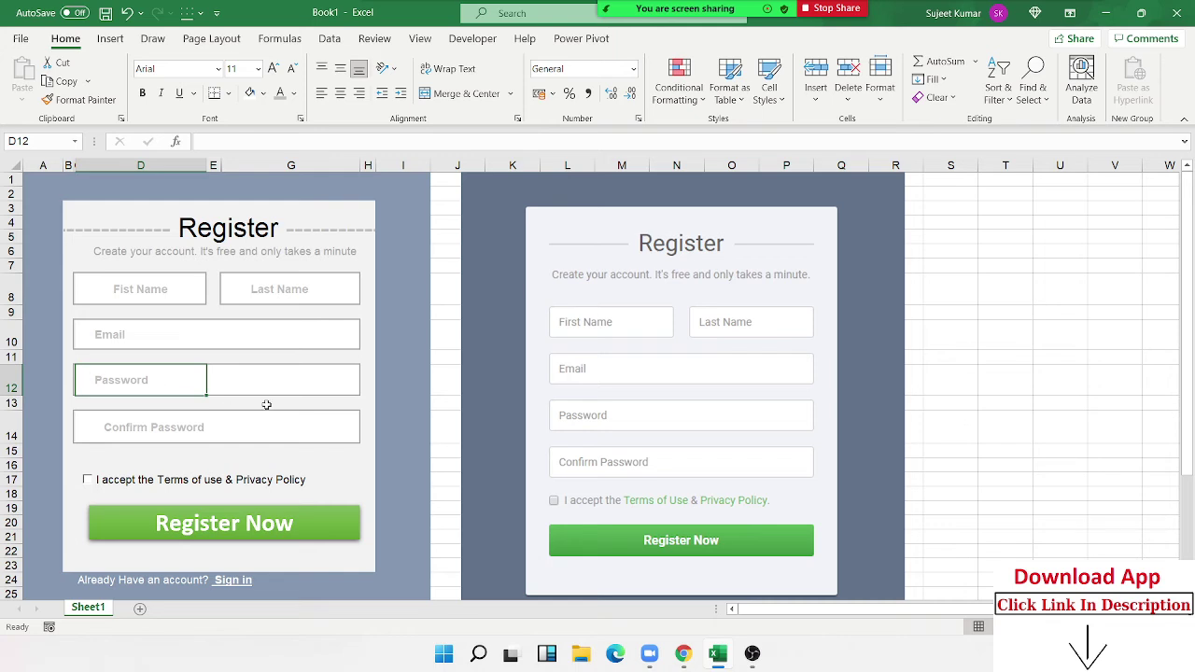
pyautogui.click(297, 391)
pyautogui.click(162, 380)
pyautogui.moveTo(163, 380); pyautogui.dragTo(238, 381)
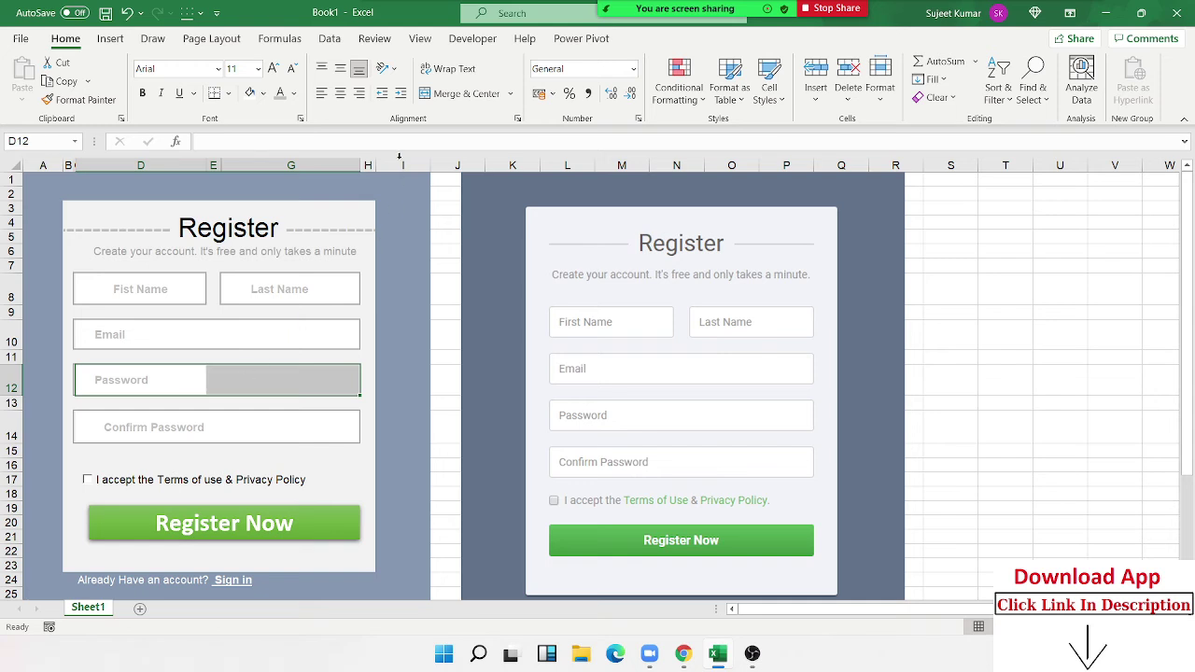
pyautogui.click(457, 94)
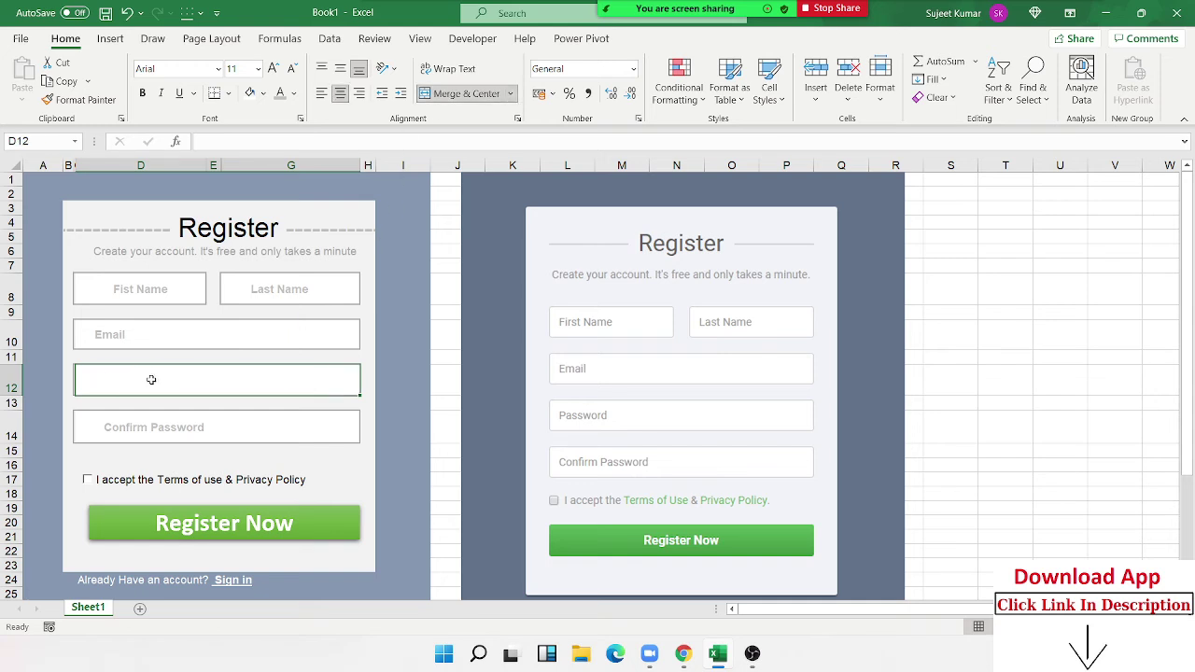
pyautogui.hotkey('ctrl', 'z')
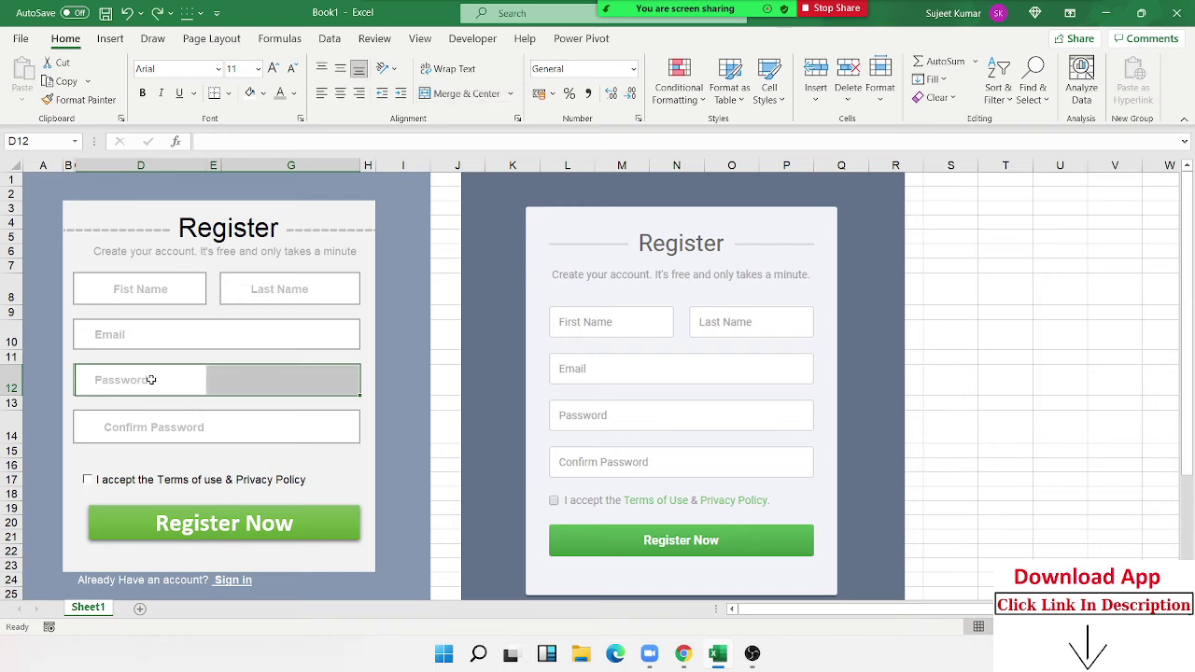
pyautogui.click(391, 352)
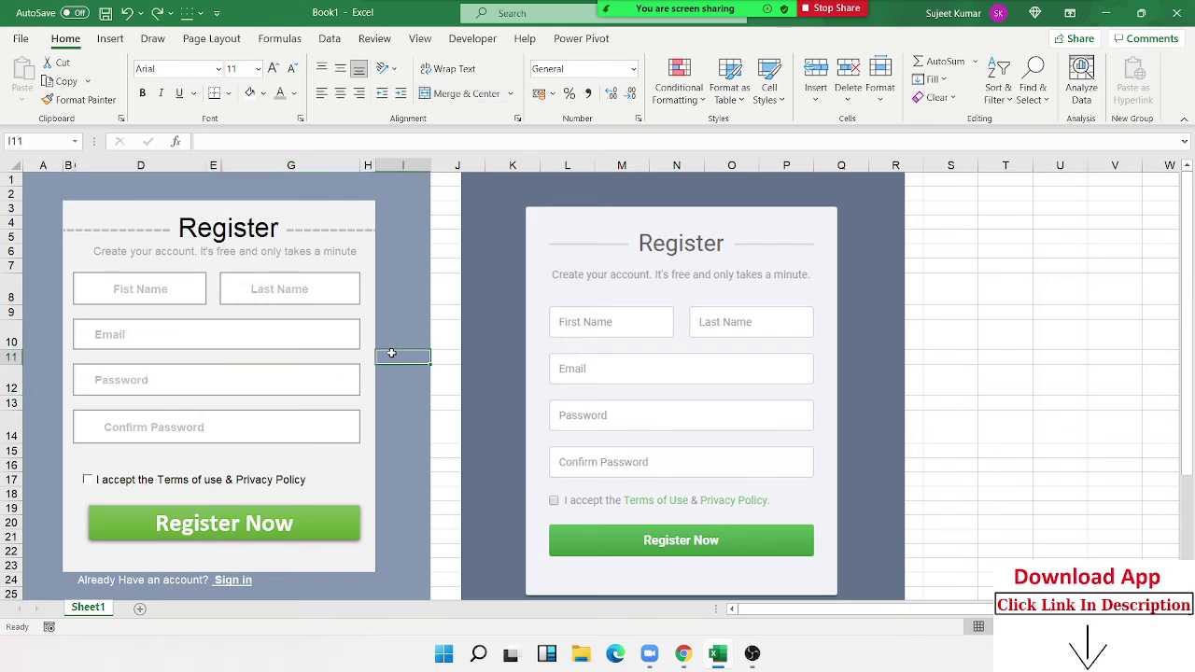
pyautogui.click(131, 373)
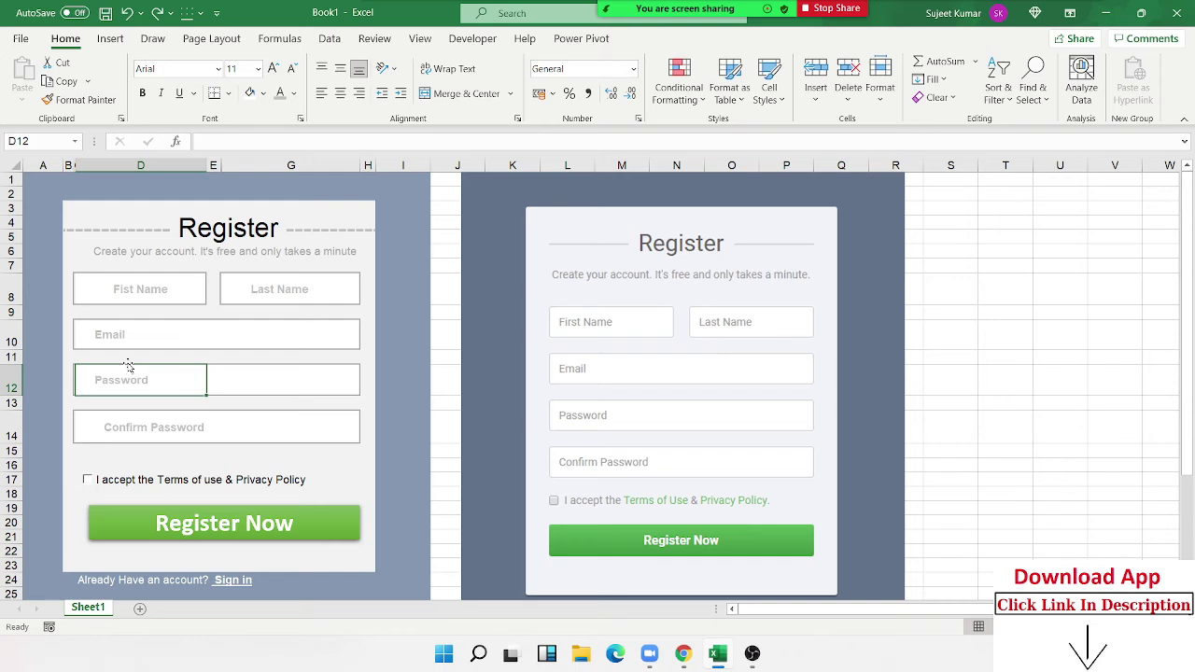
pyautogui.click(112, 334)
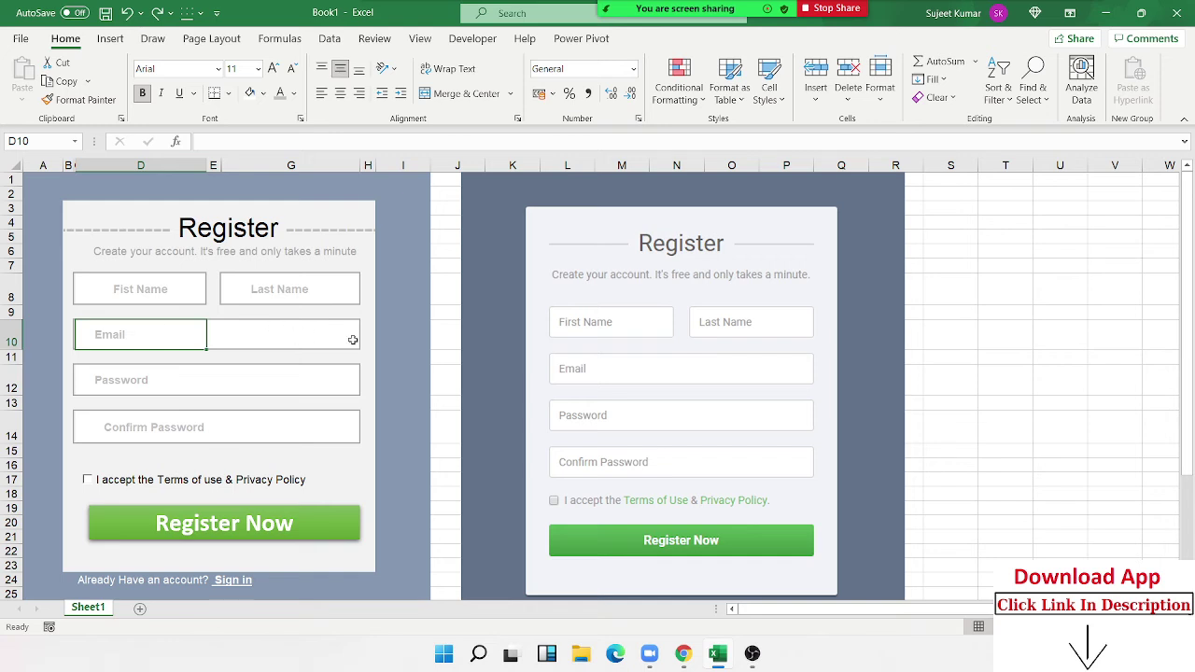
pyautogui.write('ksdfihasdgdfsgdfhgsd')
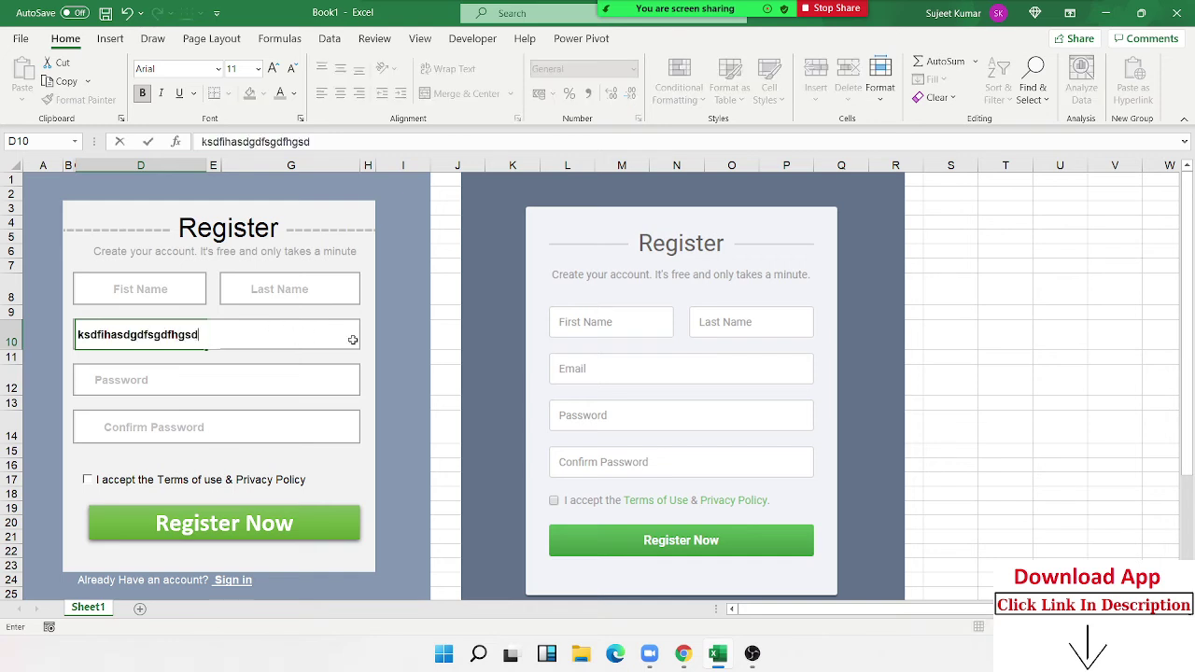
pyautogui.write('khfgkhsdgfjksgdkfsdkfgksdfk')
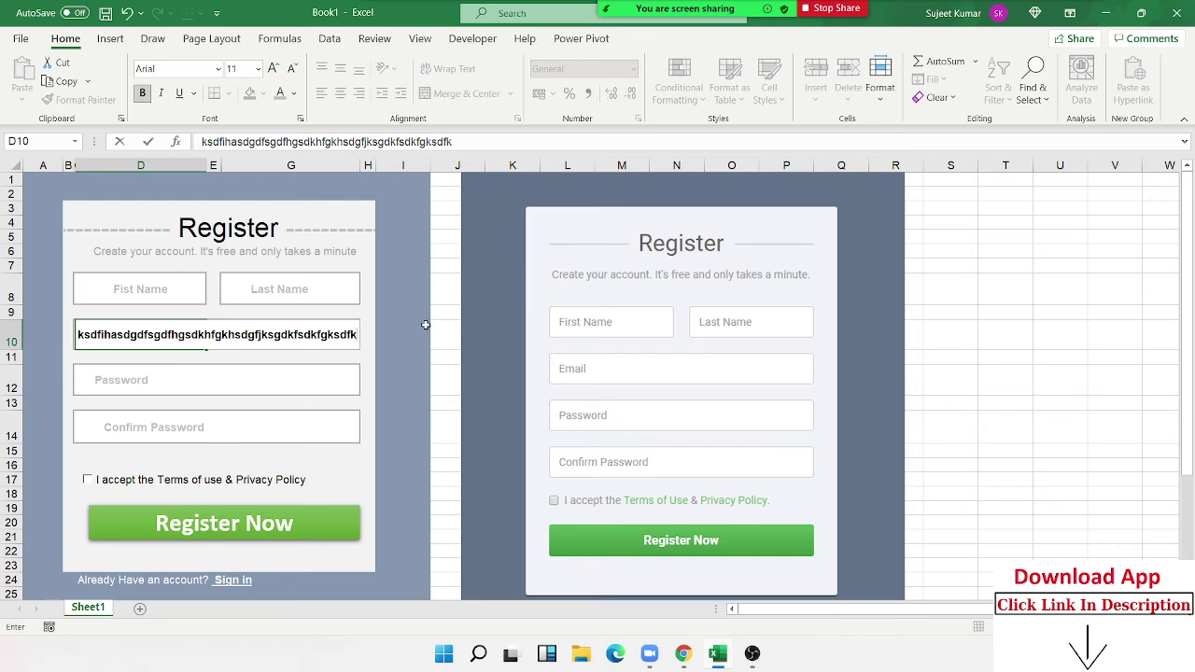
pyautogui.click(426, 325)
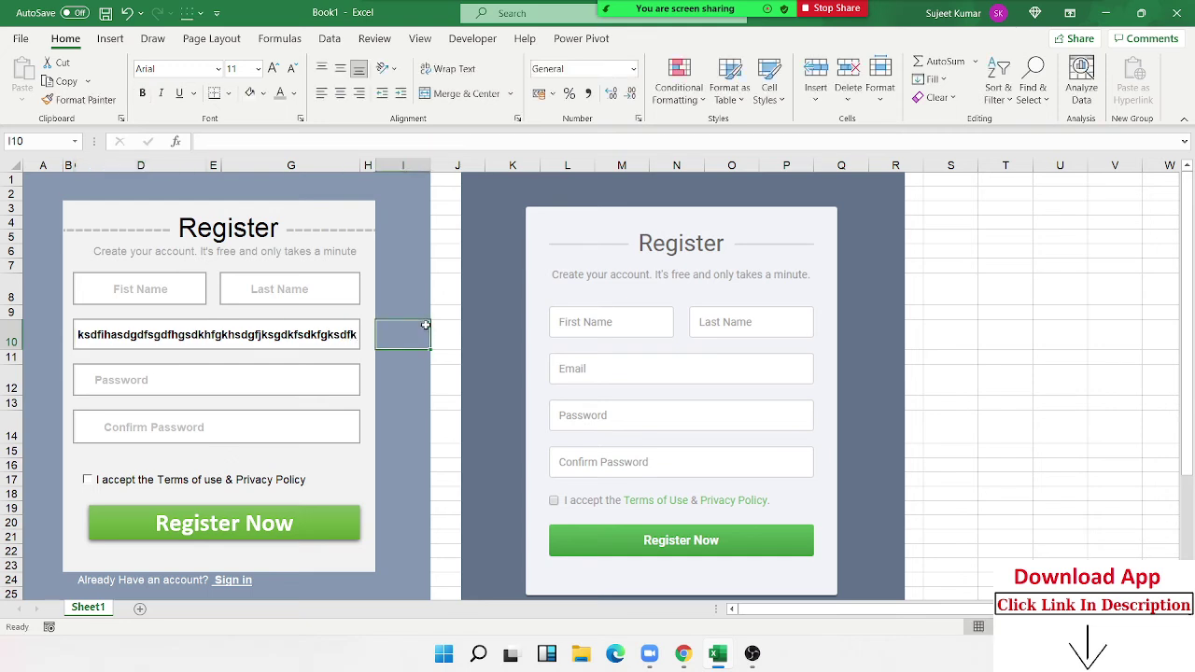
pyautogui.press('Left')
pyautogui.press('Left')
pyautogui.press('Left')
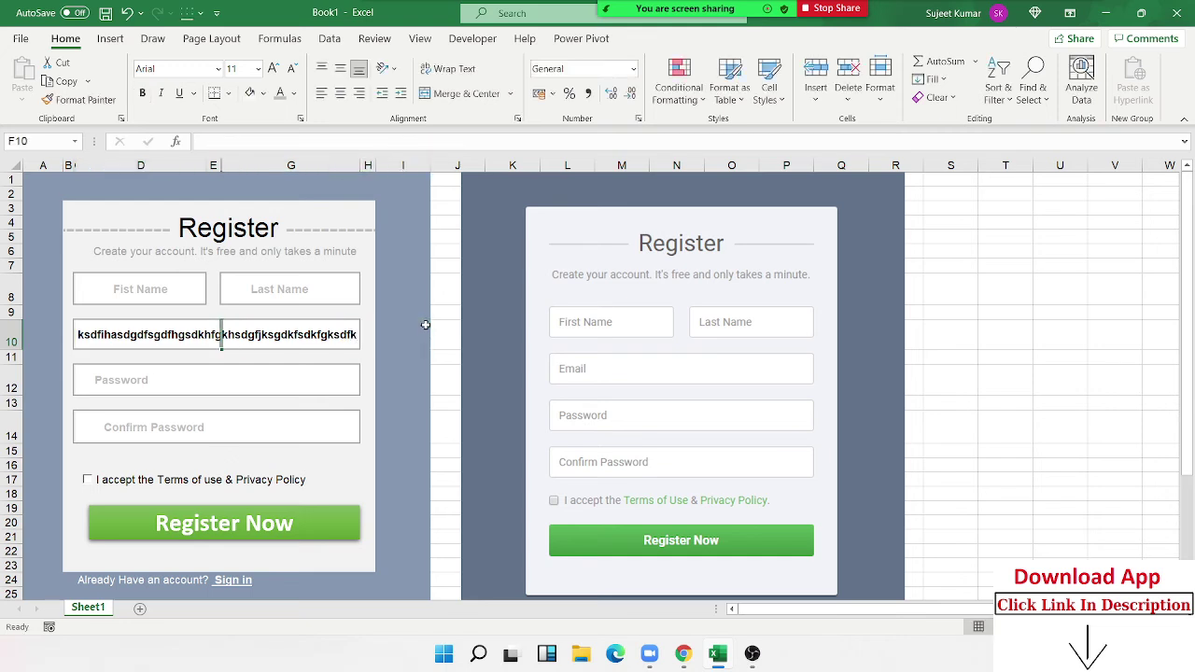
pyautogui.press('Left')
pyautogui.press('Left')
pyautogui.press('Delete')
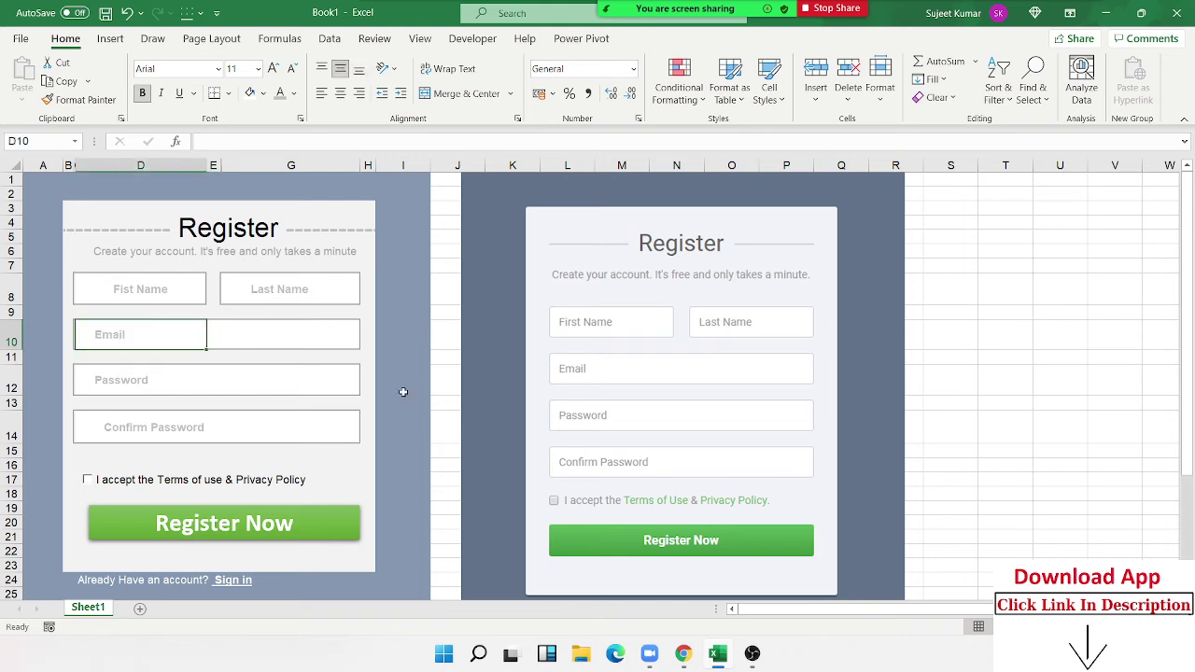
pyautogui.click(206, 381)
pyautogui.write('1545')
pyautogui.hotkey('ctrl', 'Return')
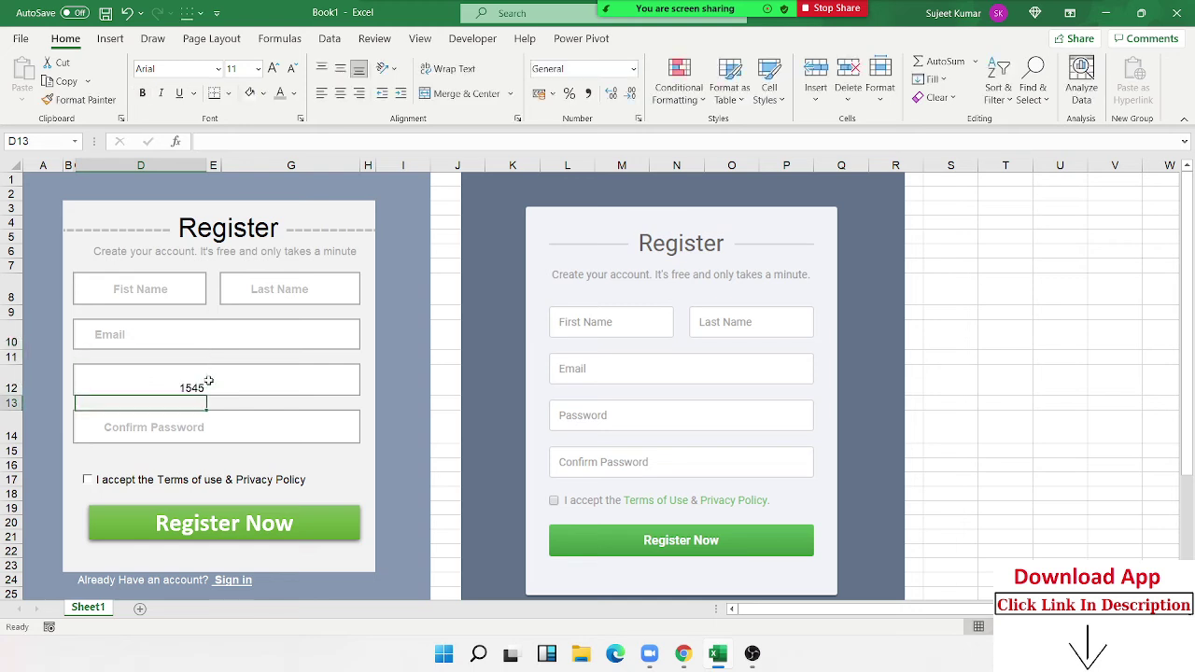
pyautogui.press('Delete')
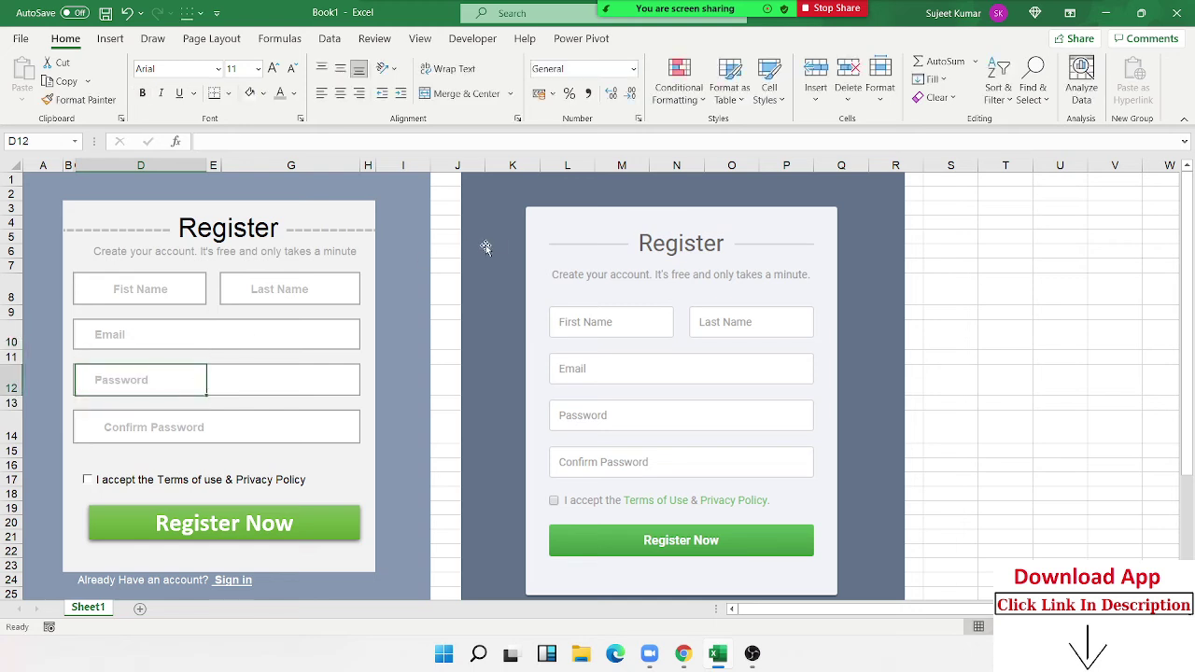
# Give the Password cell D12 a custom ** number format to mask entries
pyautogui.click(640, 119)
pyautogui.click(351, 340)
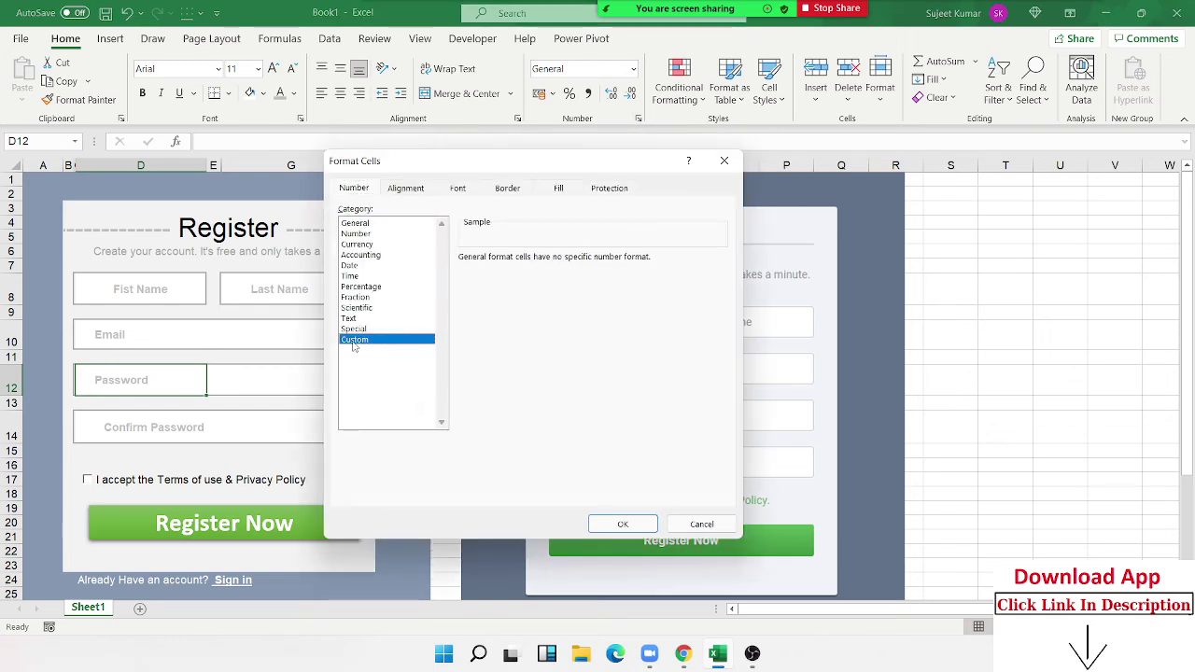
pyautogui.click(607, 18)
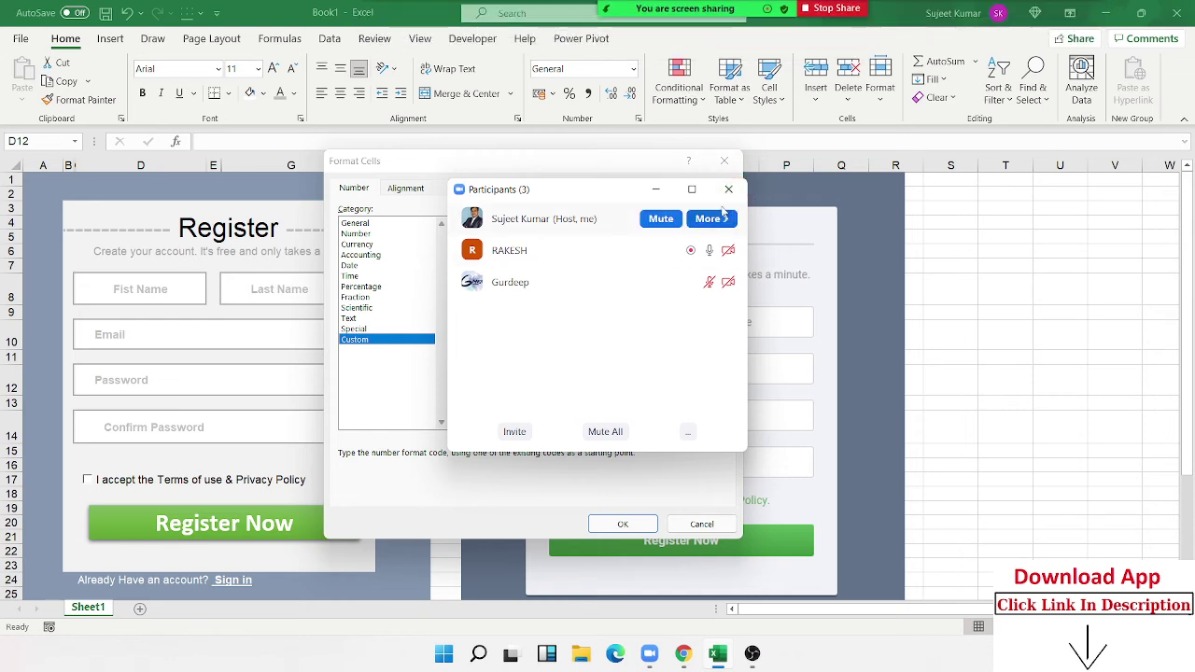
pyautogui.click(729, 189)
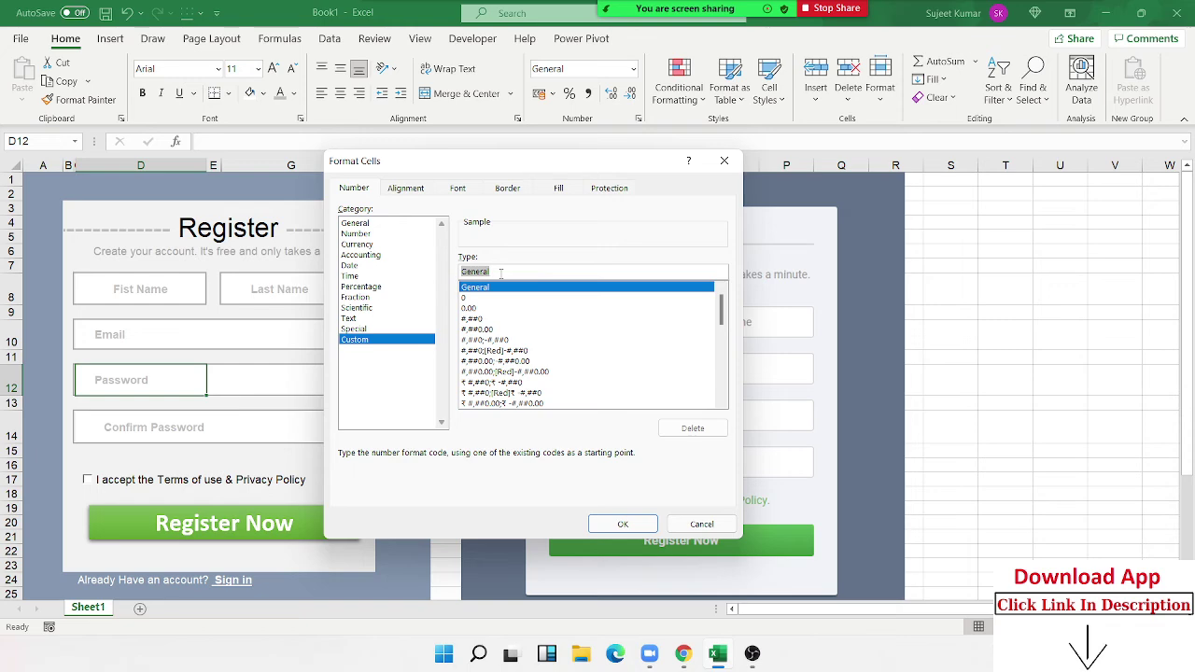
pyautogui.write('**')
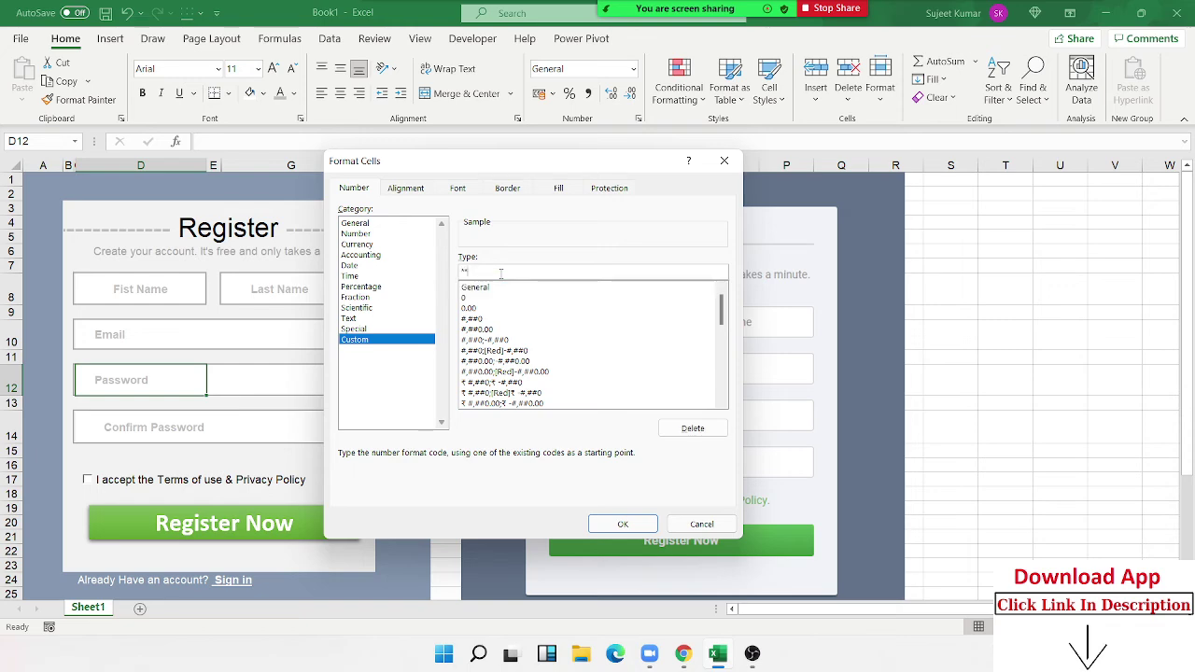
pyautogui.press('Return')
# Test the masked Password cell with a numeric and a text entry, then clear it
pyautogui.write('12545')
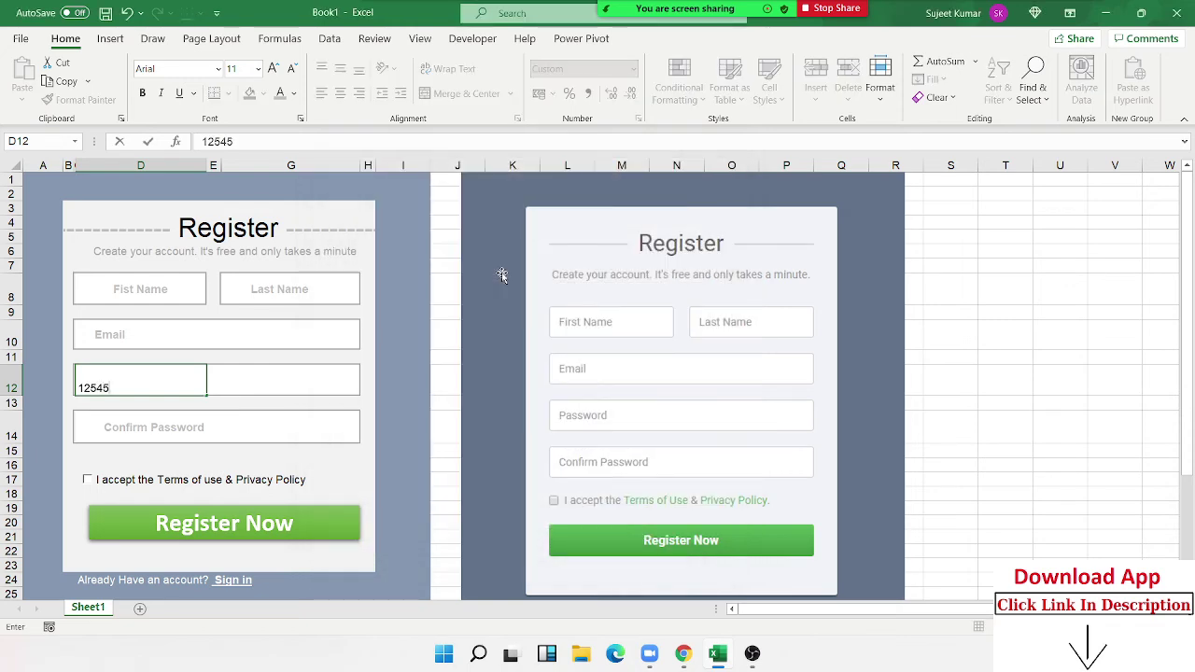
pyautogui.press('Return')
pyautogui.press('Up')
pyautogui.write('d')
pyautogui.write('as')
pyautogui.press('Return')
pyautogui.press('Return')
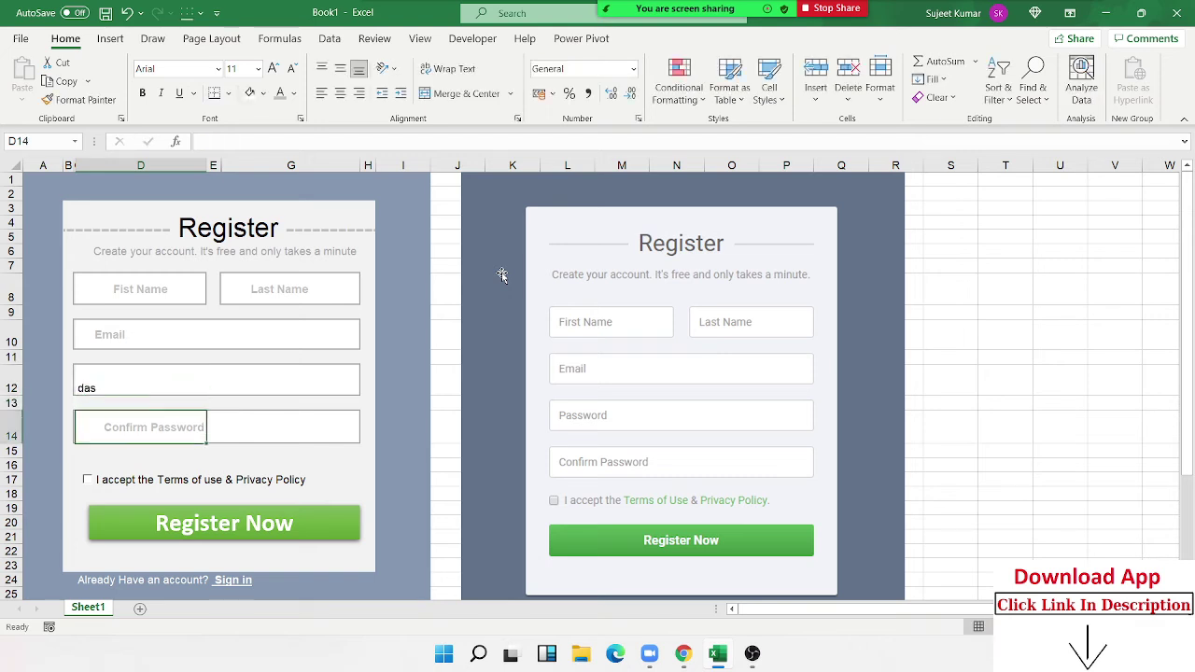
pyautogui.press('Up')
pyautogui.press('Up')
pyautogui.press('Delete')
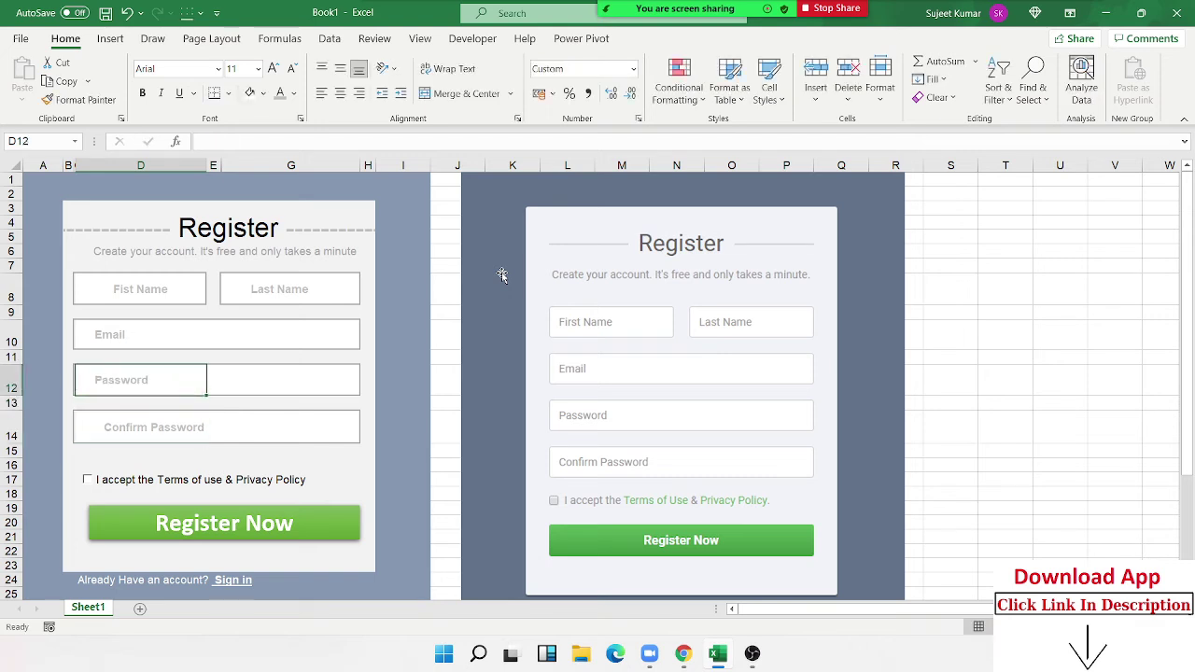
# Revise the custom asterisk masking format code and test it with a letter-only password
pyautogui.click(639, 119)
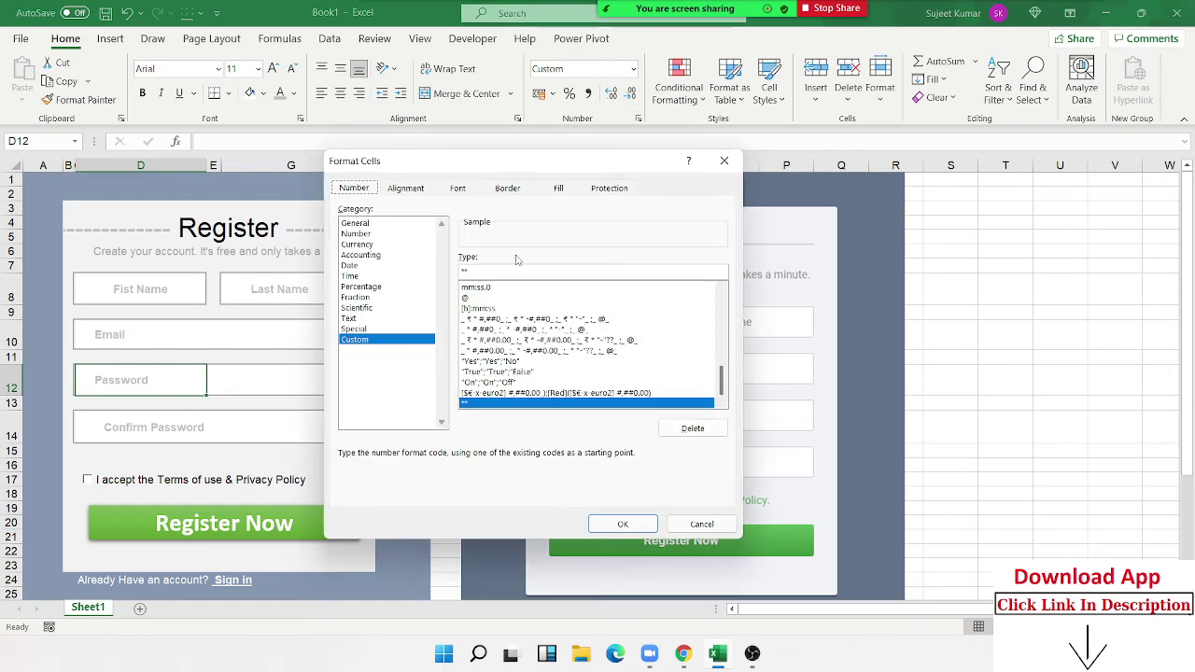
pyautogui.click(512, 271)
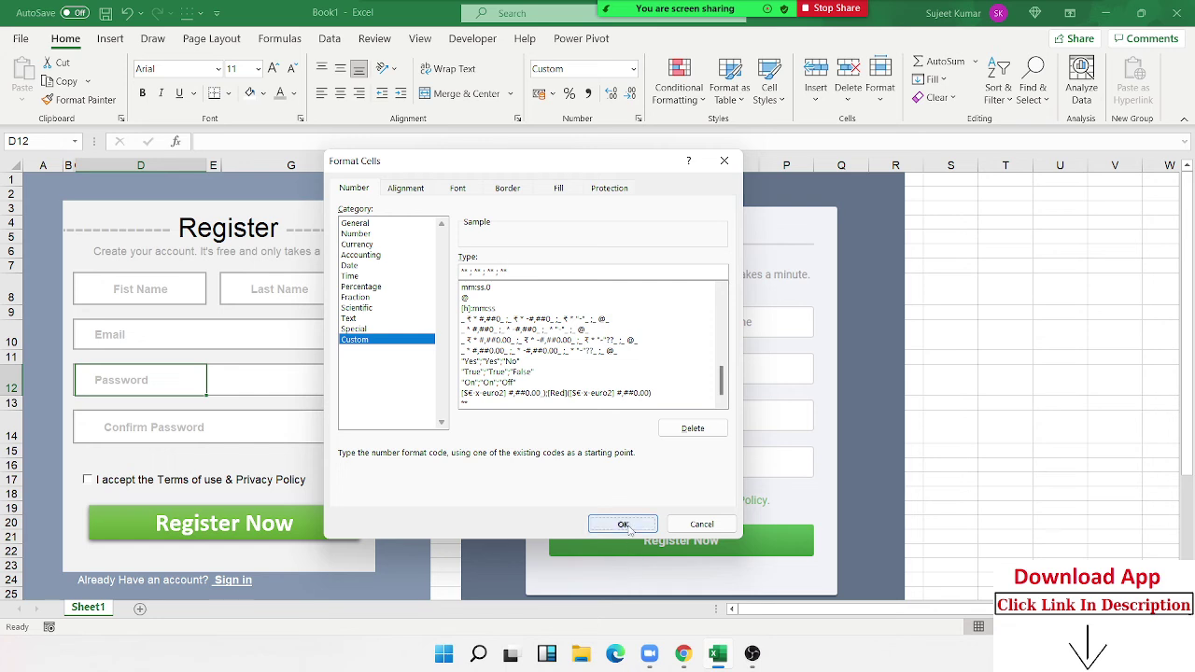
pyautogui.click(624, 525)
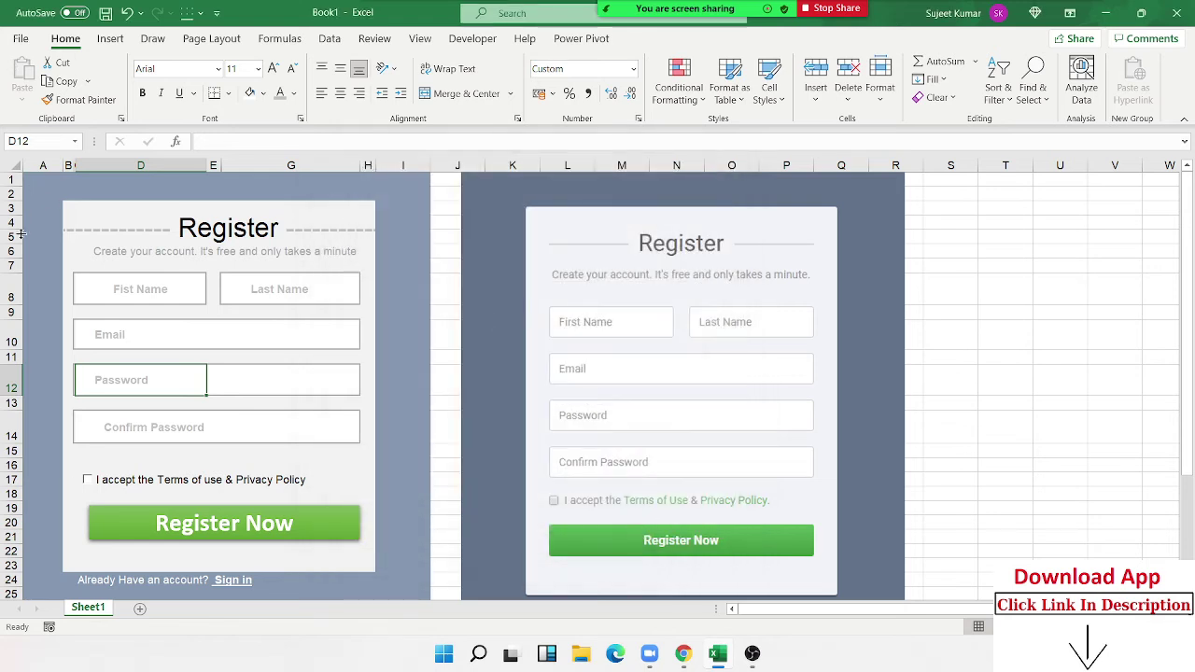
pyautogui.click(115, 429)
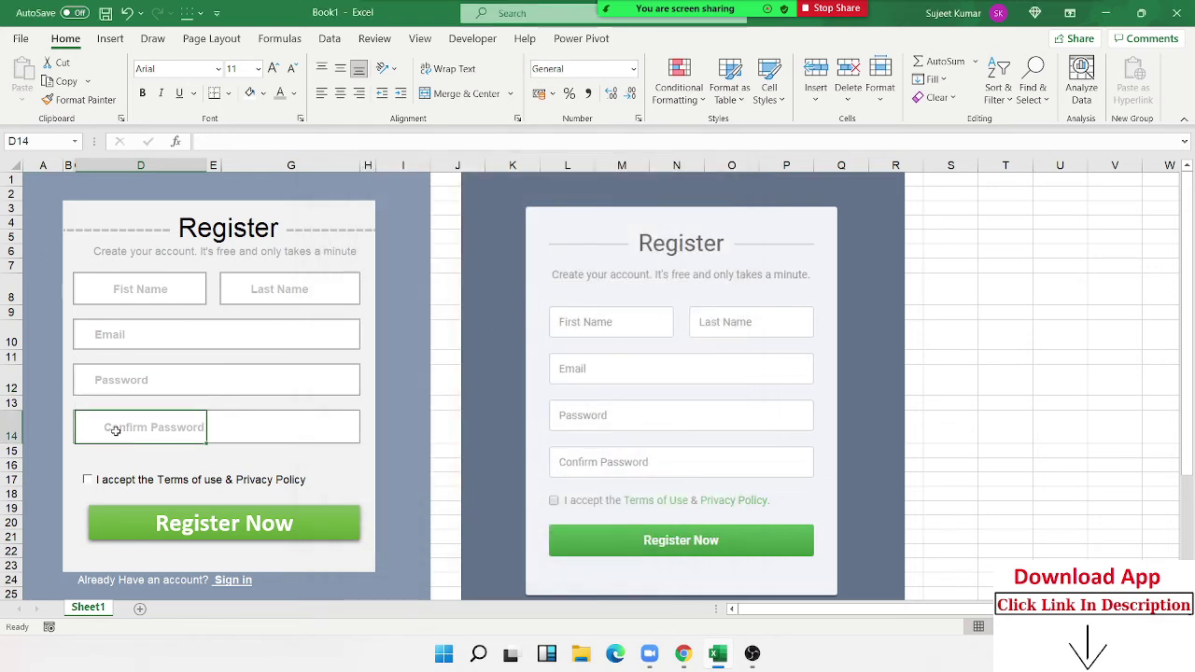
pyautogui.click(115, 386)
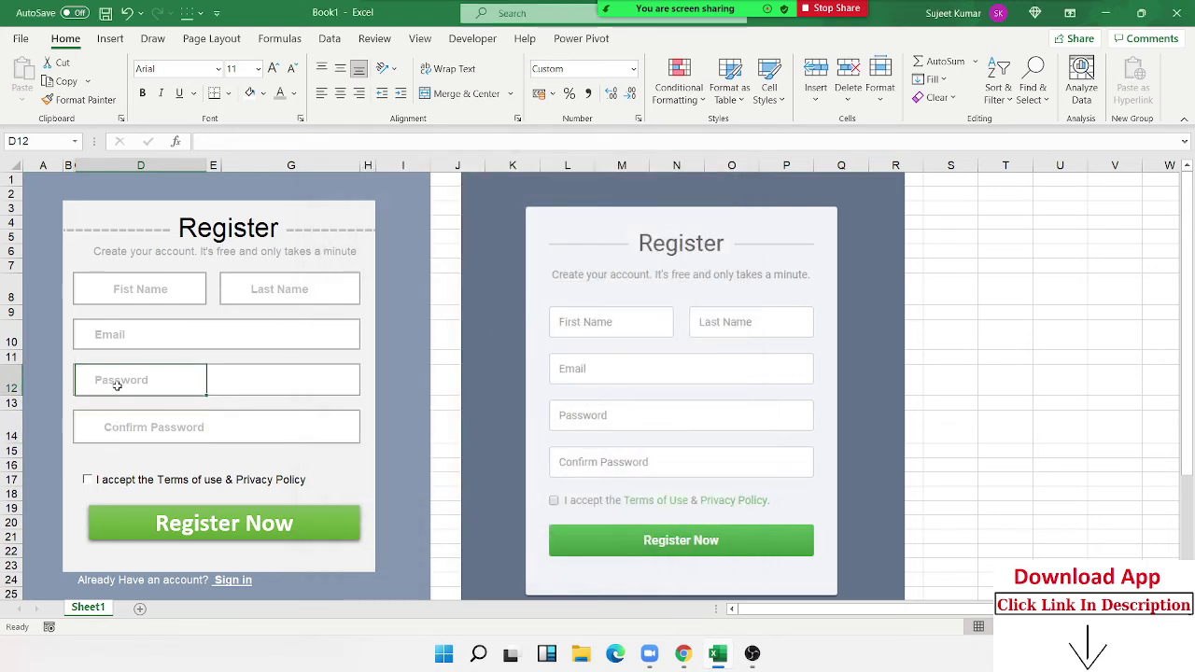
pyautogui.write('asdasdasdasd')
pyautogui.press('Return')
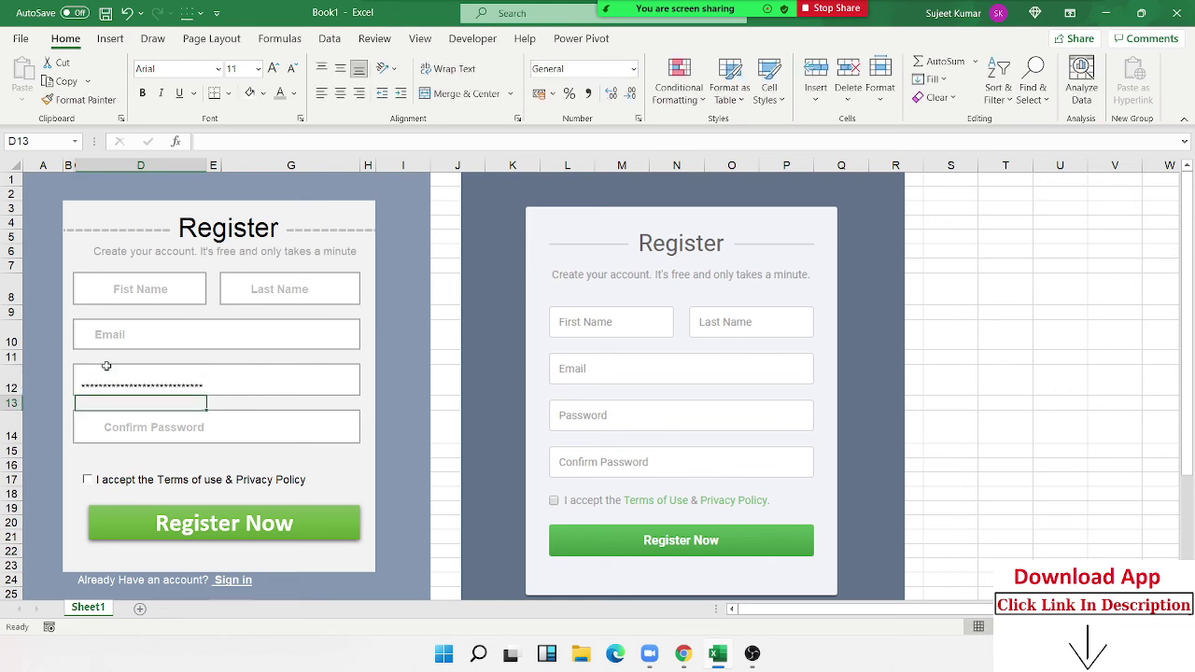
# Test numeric and mixed passwords in D12, then clear it back to its placeholder
pyautogui.click(107, 369)
pyautogui.write('1545')
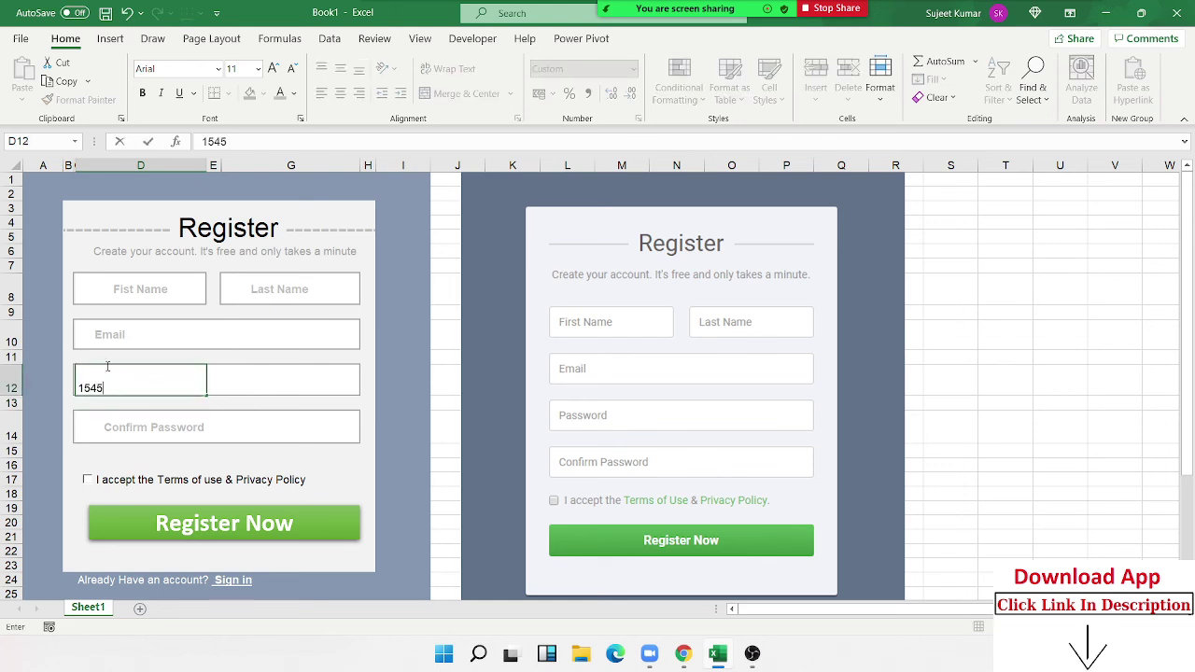
pyautogui.press('Return')
pyautogui.click(106, 366)
pyautogui.write('1545')
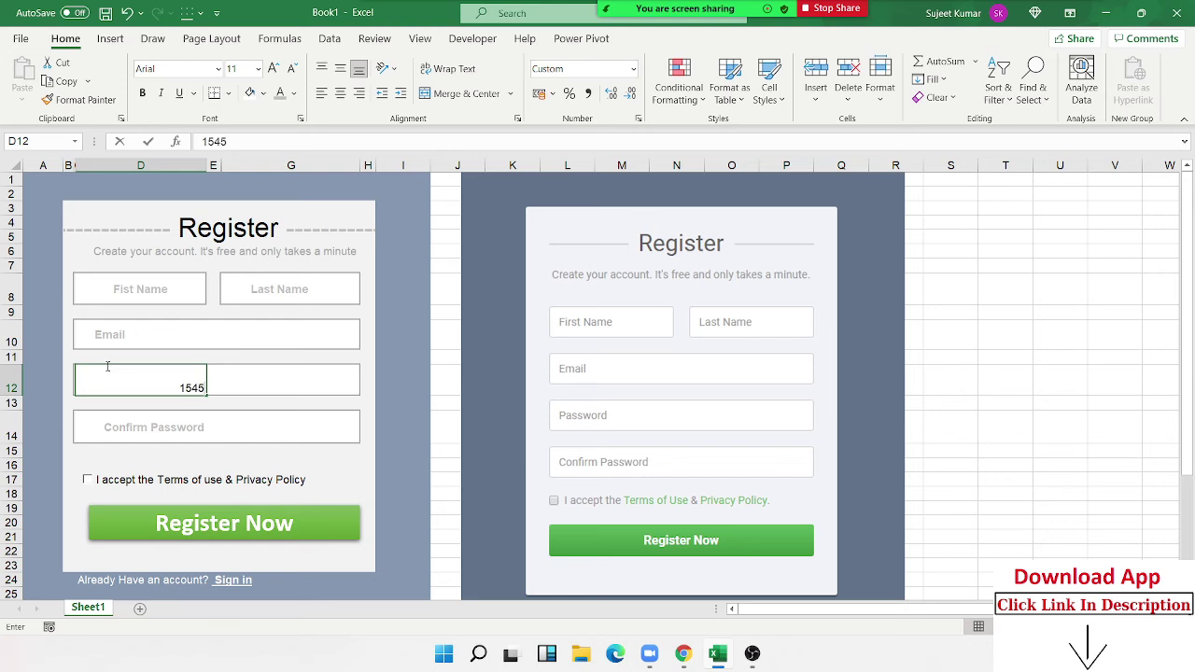
pyautogui.write('asd')
pyautogui.press('Return')
pyautogui.click(108, 362)
pyautogui.press('Delete')
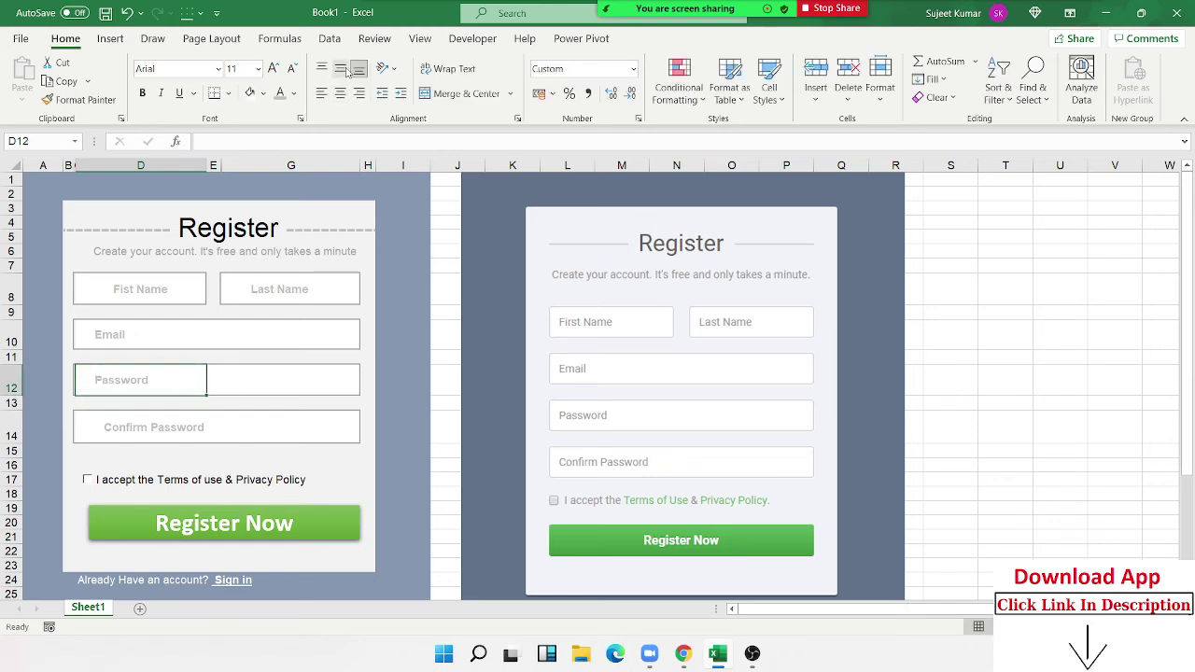
pyautogui.click(110, 418)
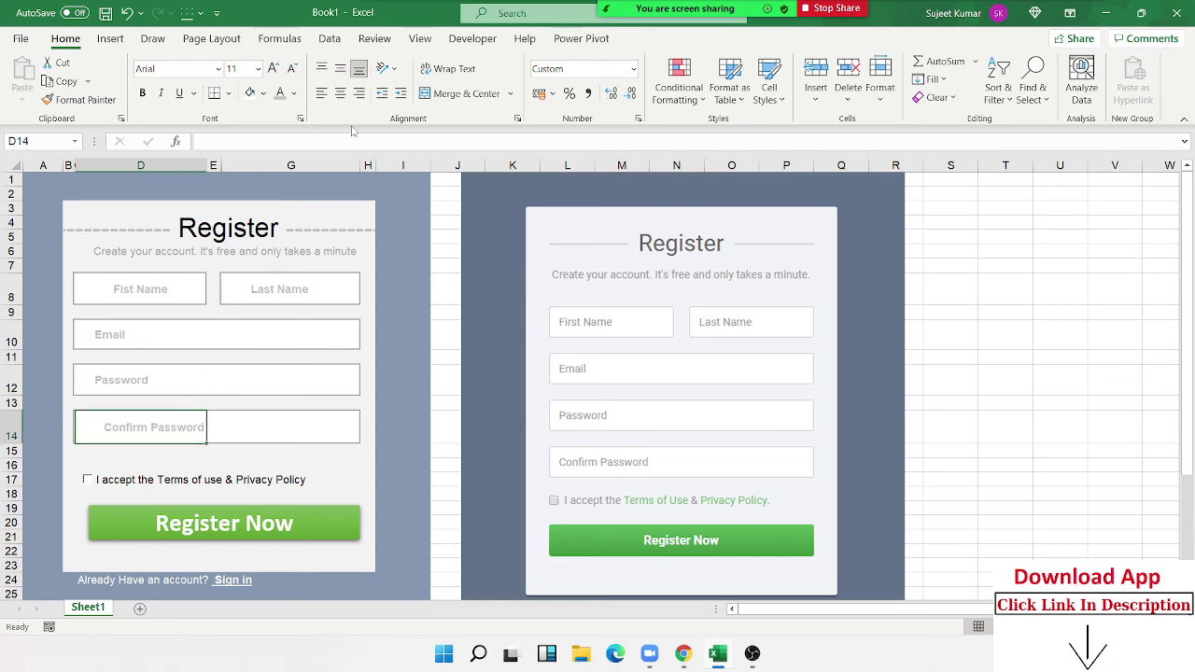
pyautogui.click(422, 221)
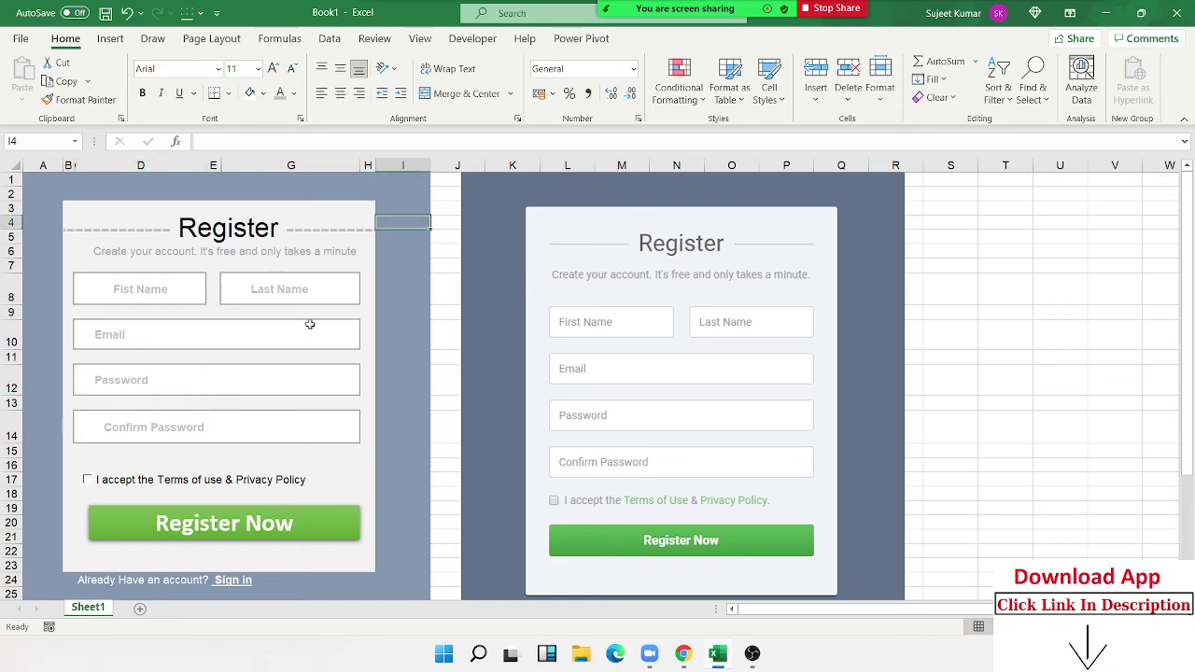
# Delete the reference register picture to the right of the form
pyautogui.scroll(-4, 308, 323)
pyautogui.scroll(1, 307, 331)
pyautogui.scroll(3, 307, 331)
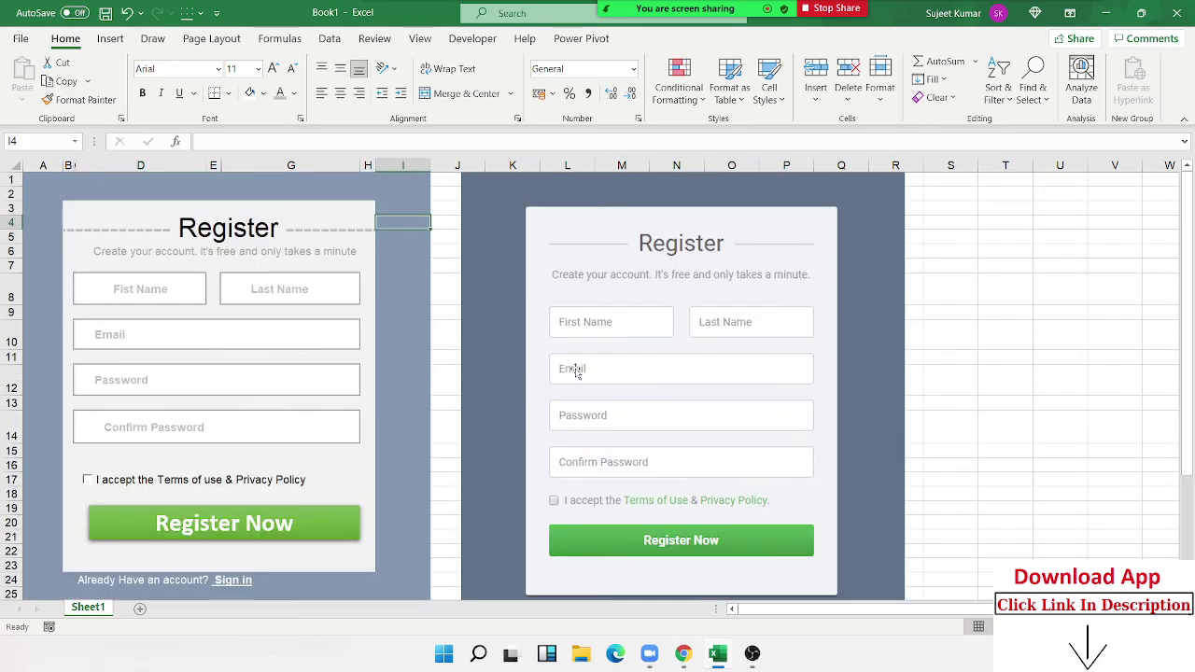
pyautogui.click(523, 199)
pyautogui.press('Delete')
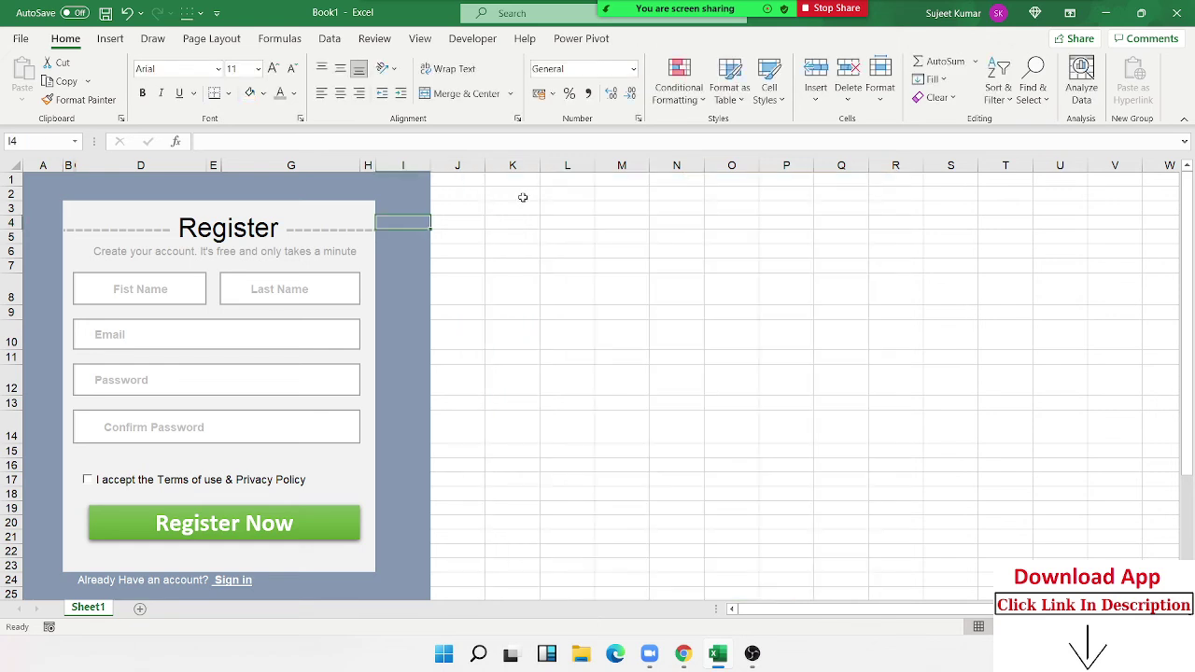
# Hide every column from J to the end of the sheet
pyautogui.click(435, 250)
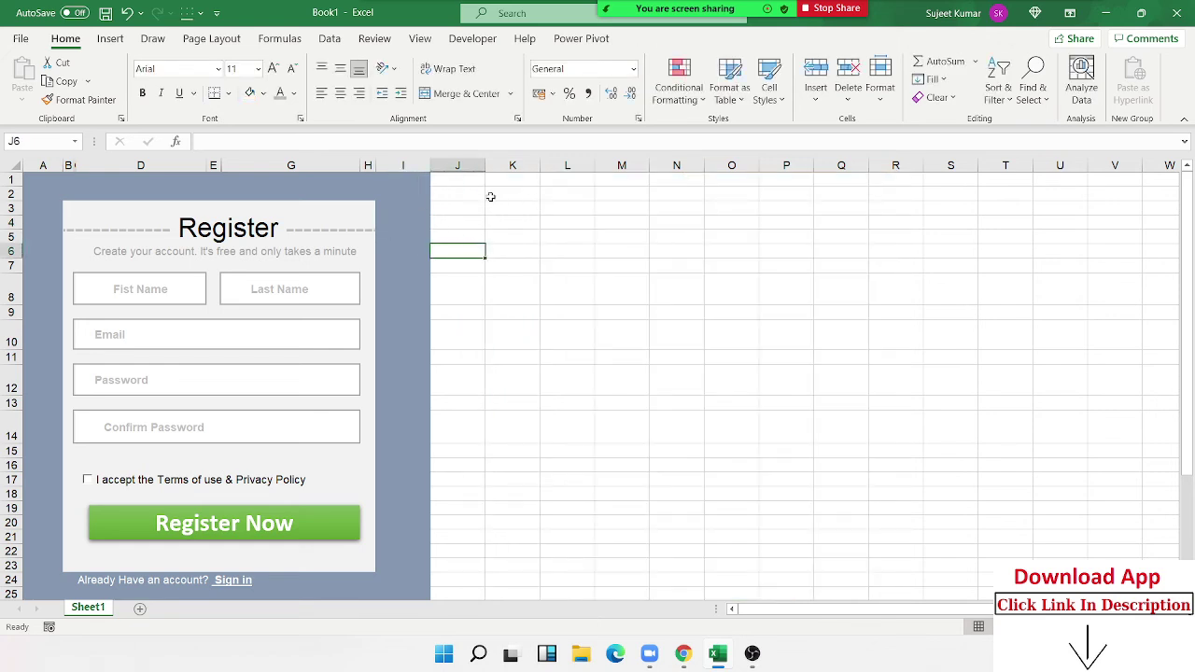
pyautogui.click(470, 166)
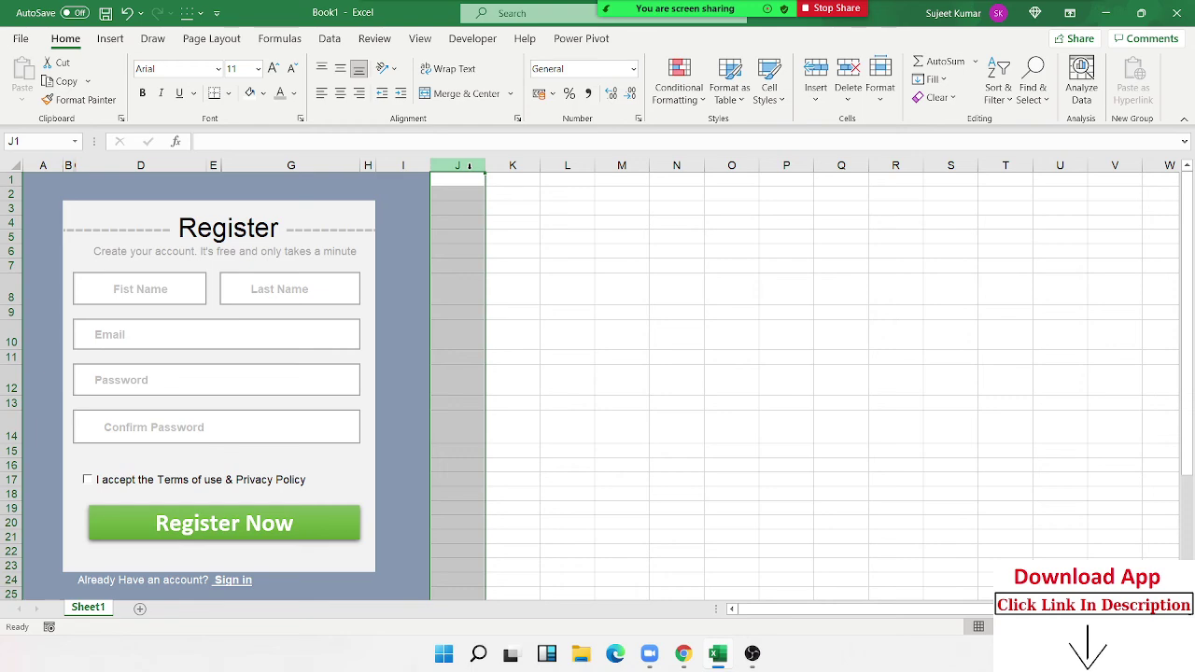
pyautogui.hotkey('ctrl', 'shift', 'Right')
pyautogui.rightClick(502, 165)
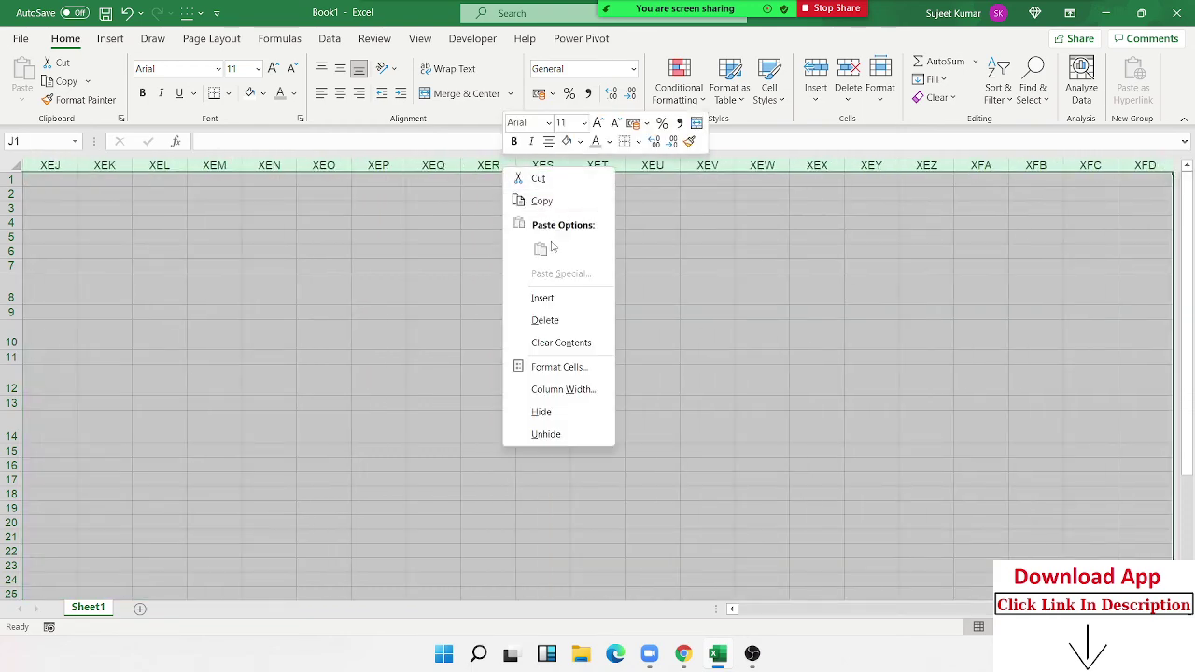
pyautogui.click(565, 414)
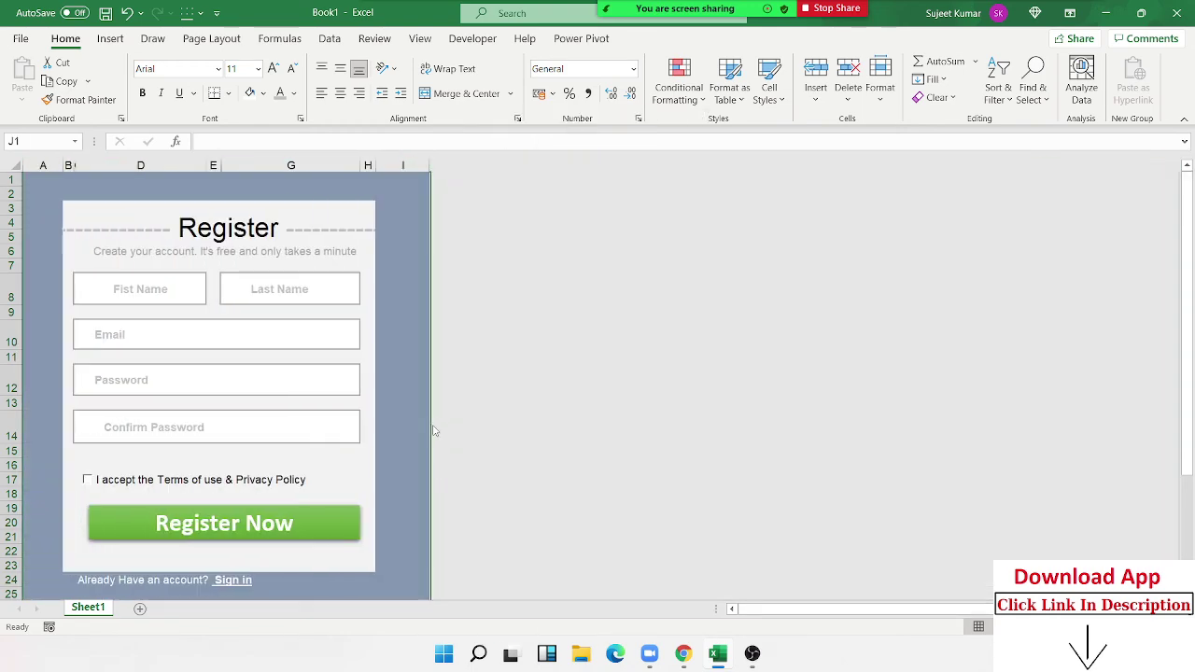
# Hide all rows from row 27 down to the end of the sheet
pyautogui.scroll(-5, 89, 400)
pyautogui.click(10, 337)
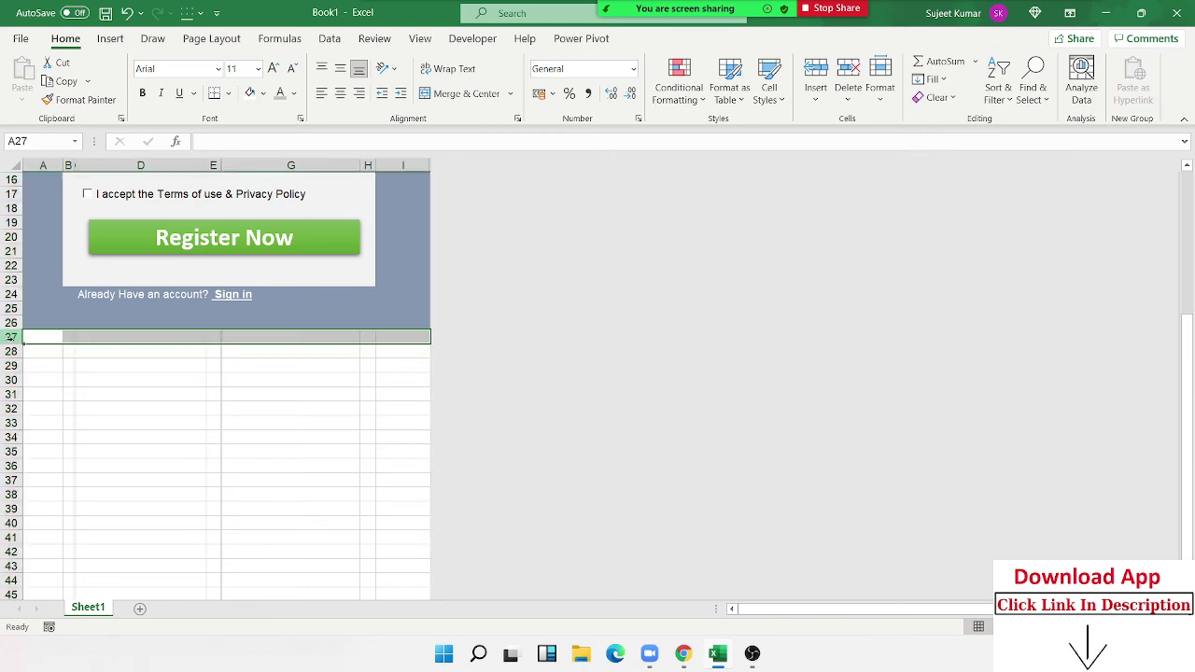
pyautogui.hotkey('ctrl', 'shift', 'Down')
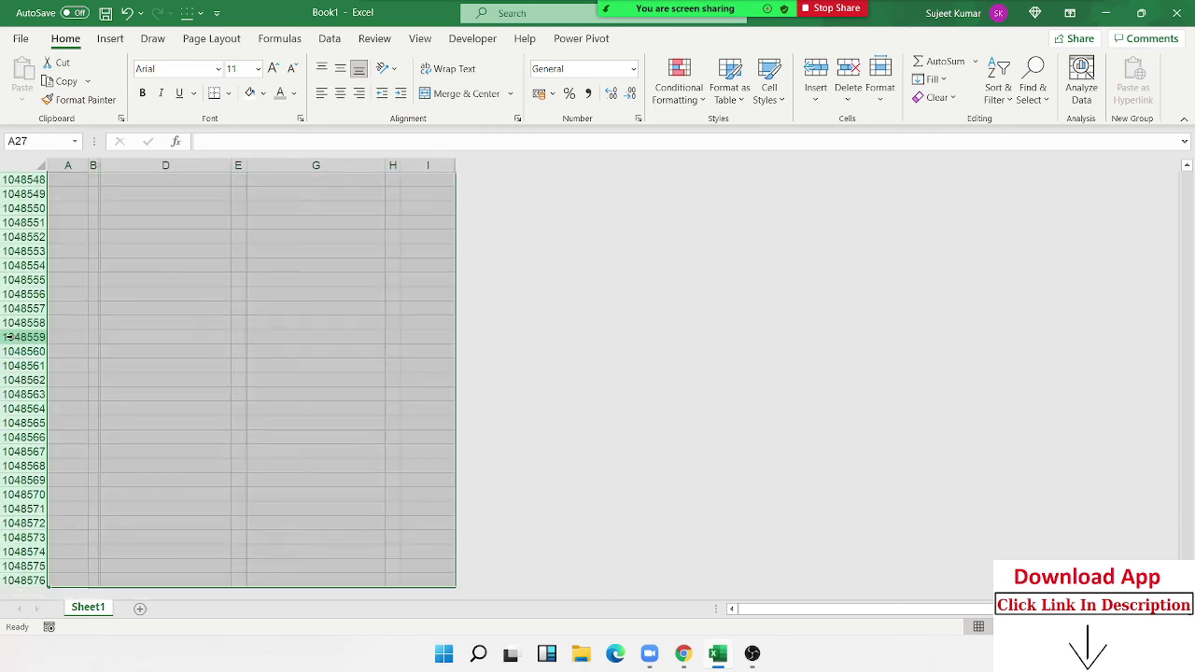
pyautogui.rightClick(10, 338)
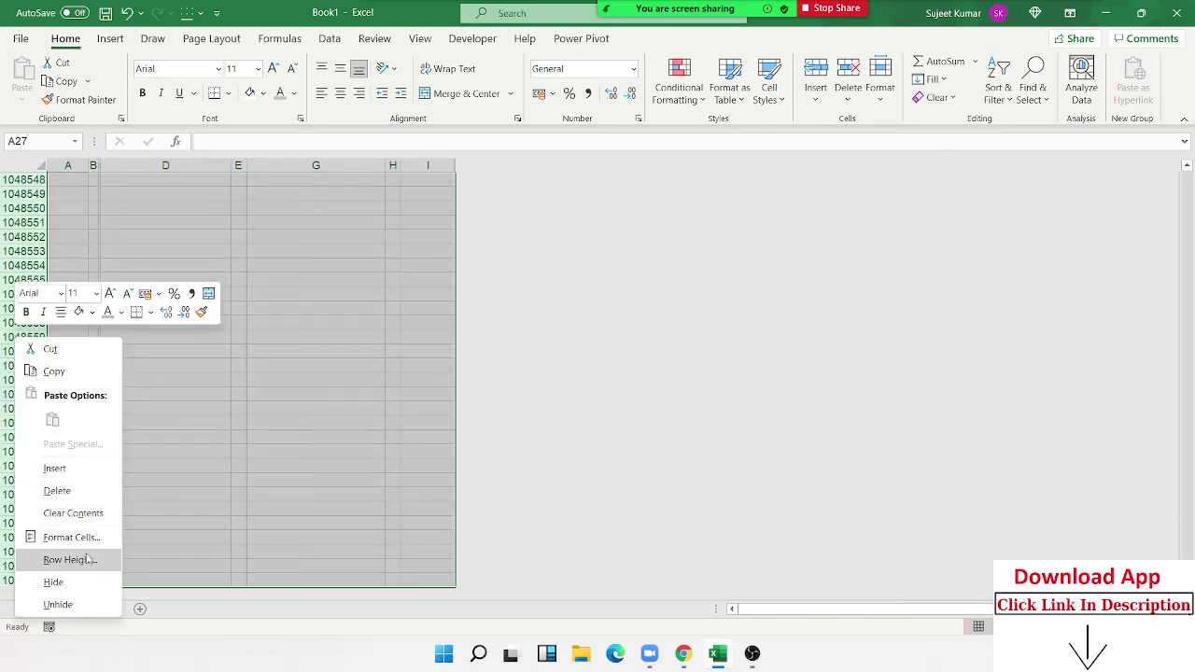
pyautogui.click(79, 586)
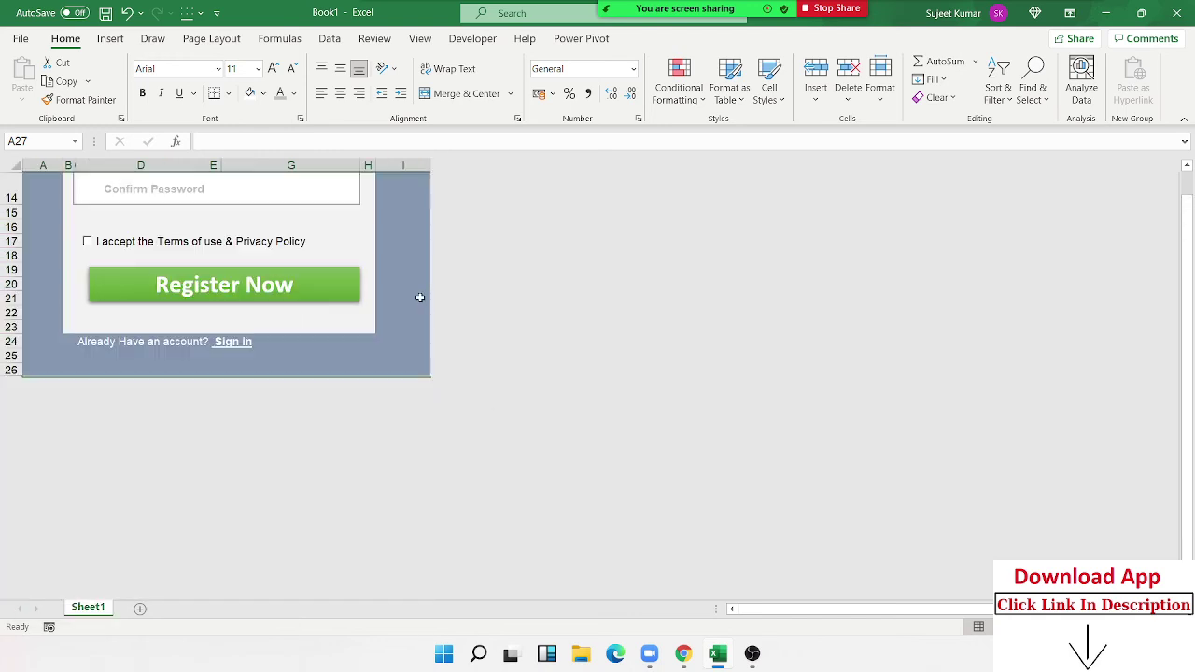
# Narrow columns I and A so the form fits tightly in the visible area
pyautogui.click(398, 297)
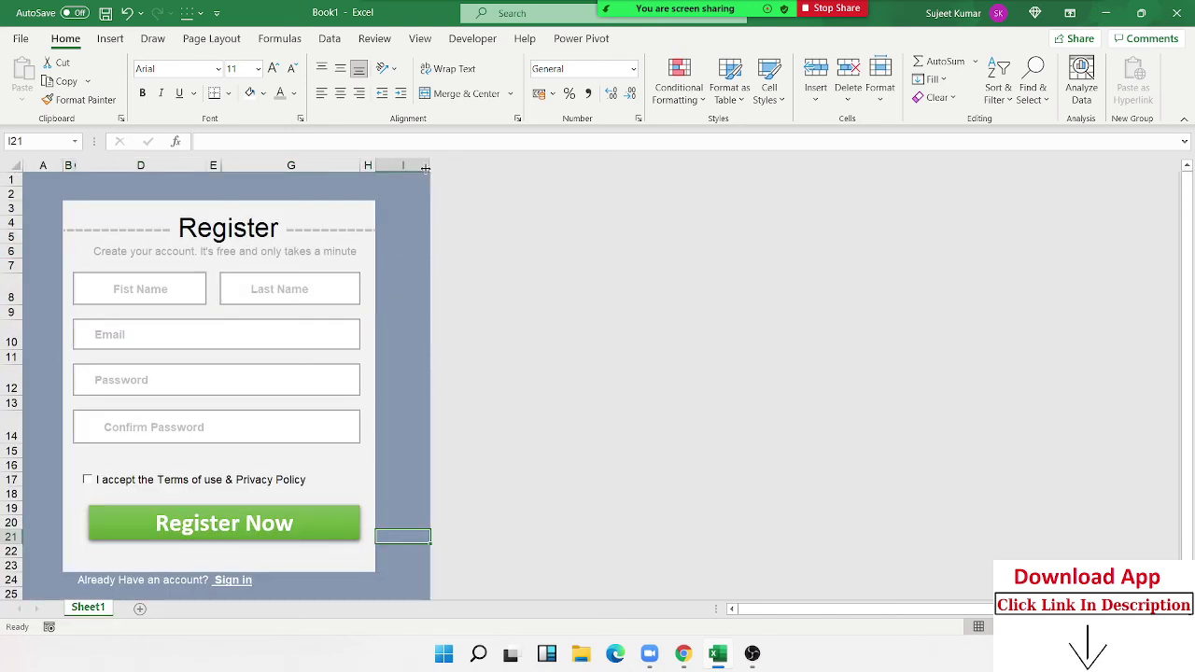
pyautogui.moveTo(417, 170); pyautogui.dragTo(412, 169)
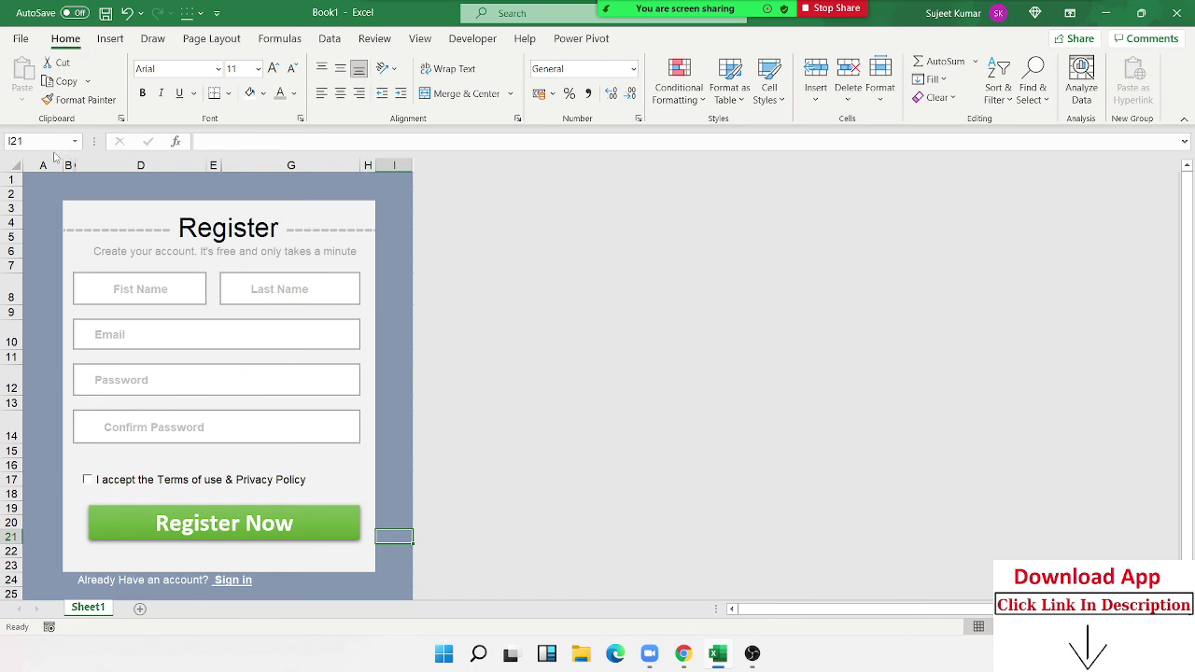
pyautogui.moveTo(62, 165); pyautogui.dragTo(53, 166)
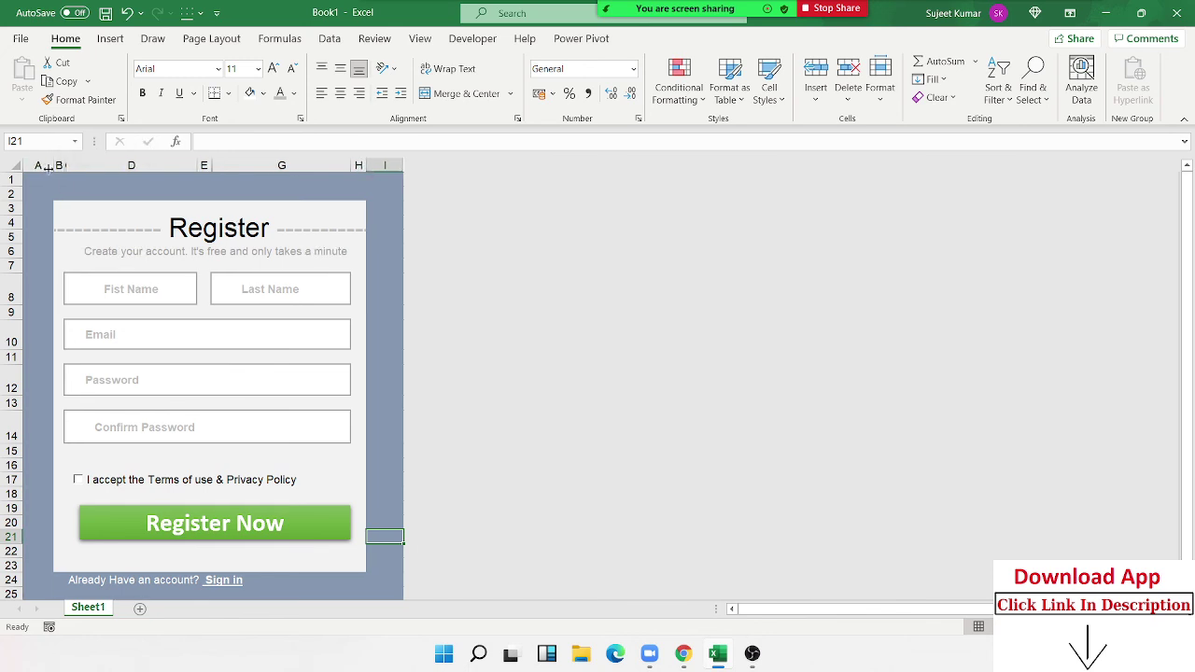
pyautogui.scroll(-7, 169, 253)
pyautogui.scroll(7, 169, 253)
pyautogui.scroll(-3, 188, 352)
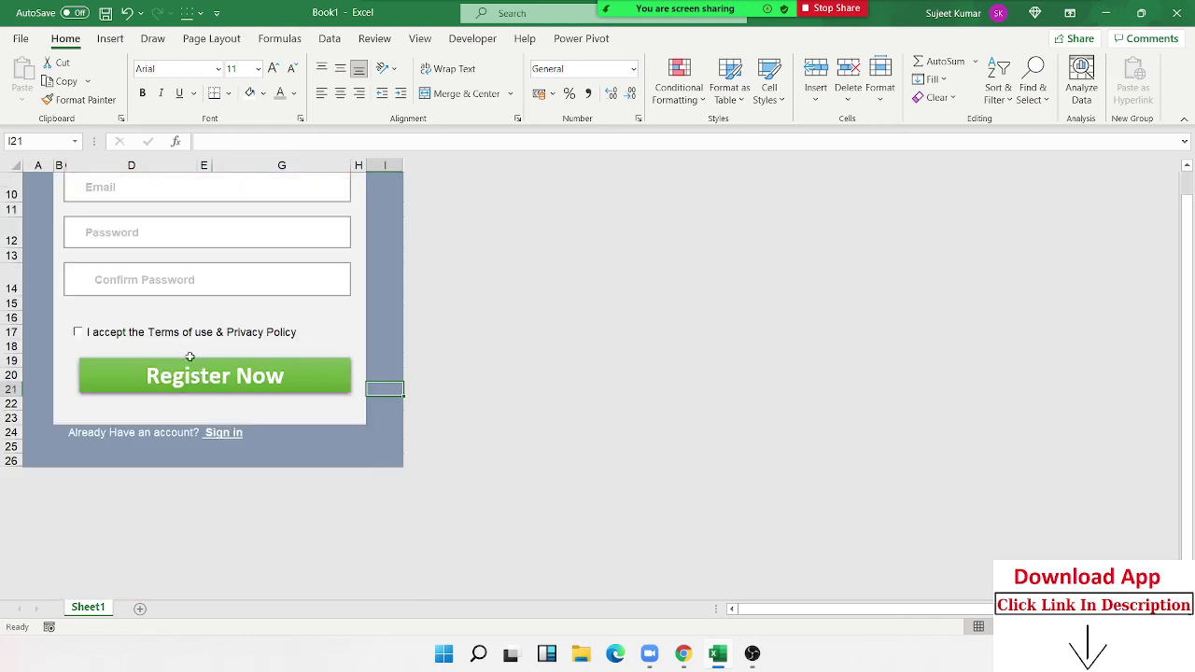
pyautogui.scroll(3, 190, 353)
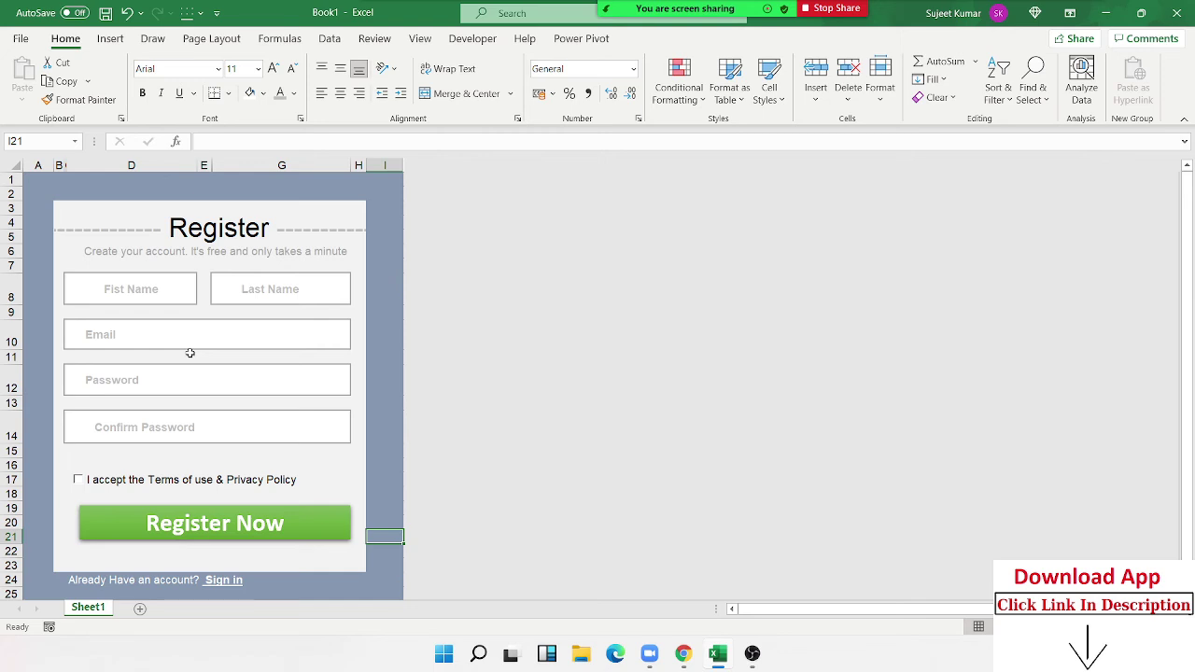
pyautogui.click(123, 291)
pyautogui.click(250, 291)
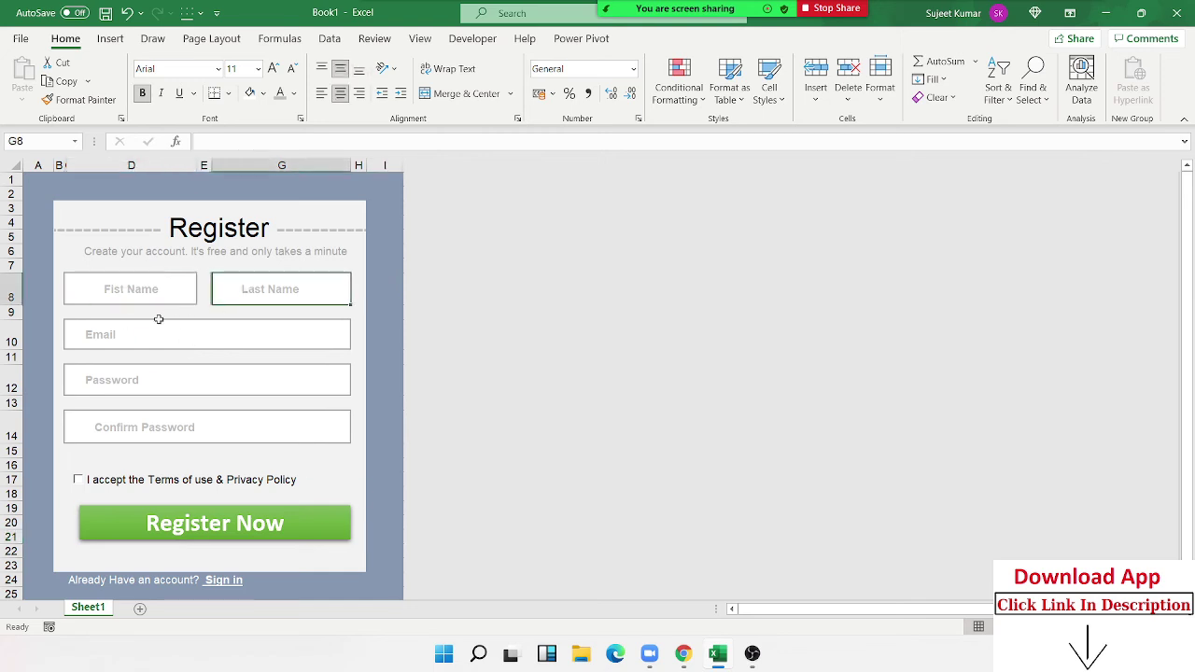
pyautogui.click(157, 327)
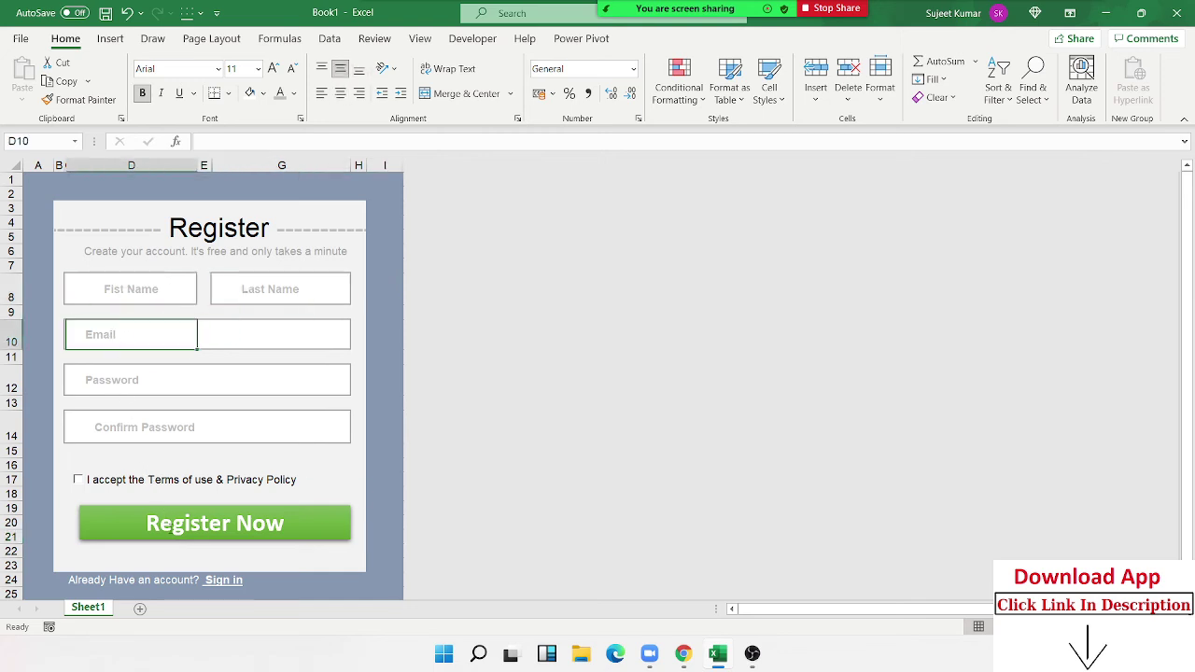
# Add a new worksheet and rename it Data
pyautogui.click(140, 608)
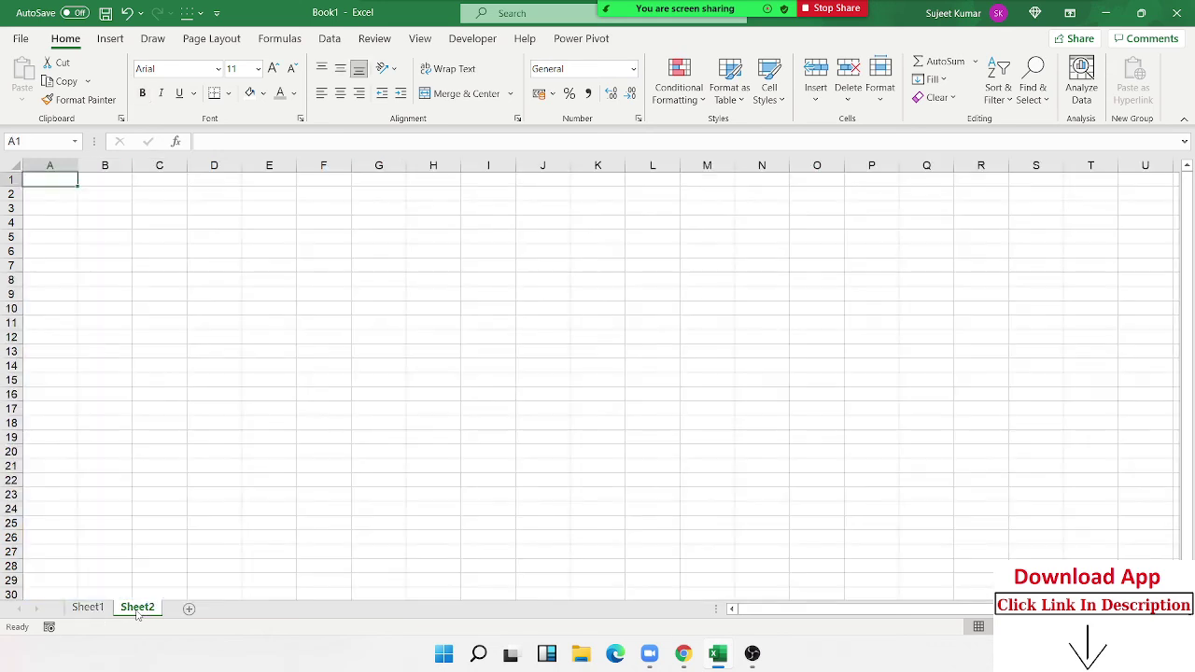
pyautogui.doubleClick(137, 608)
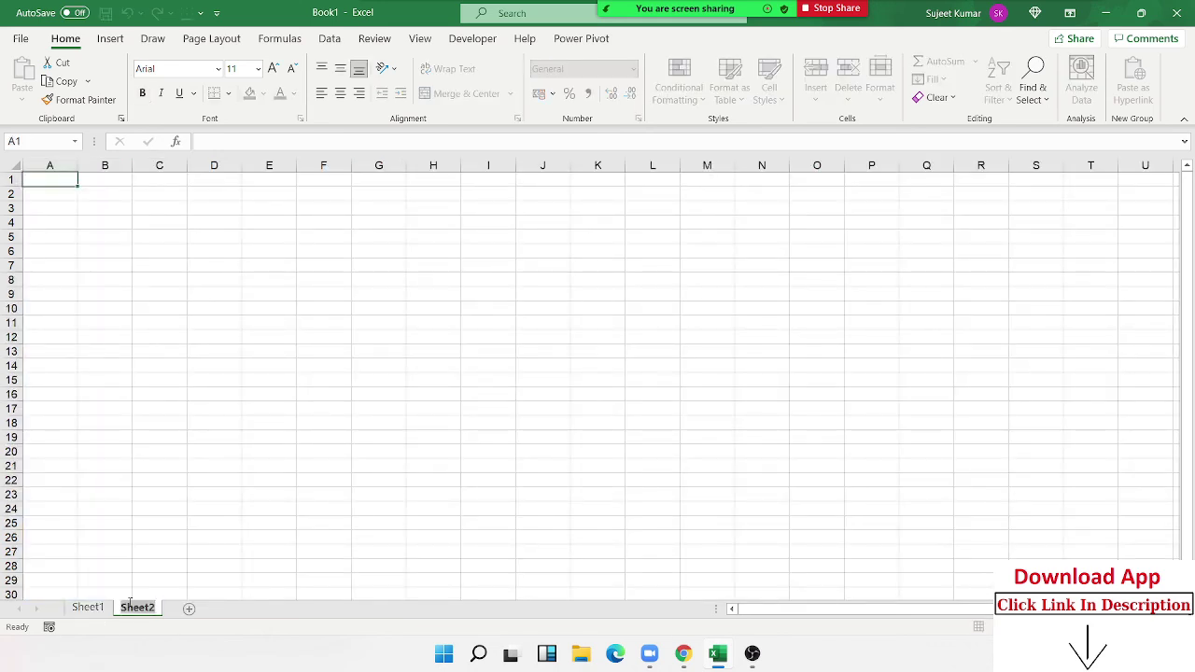
pyautogui.write('Da')
pyautogui.write('ta')
pyautogui.click(144, 449)
pyautogui.doubleClick(134, 607)
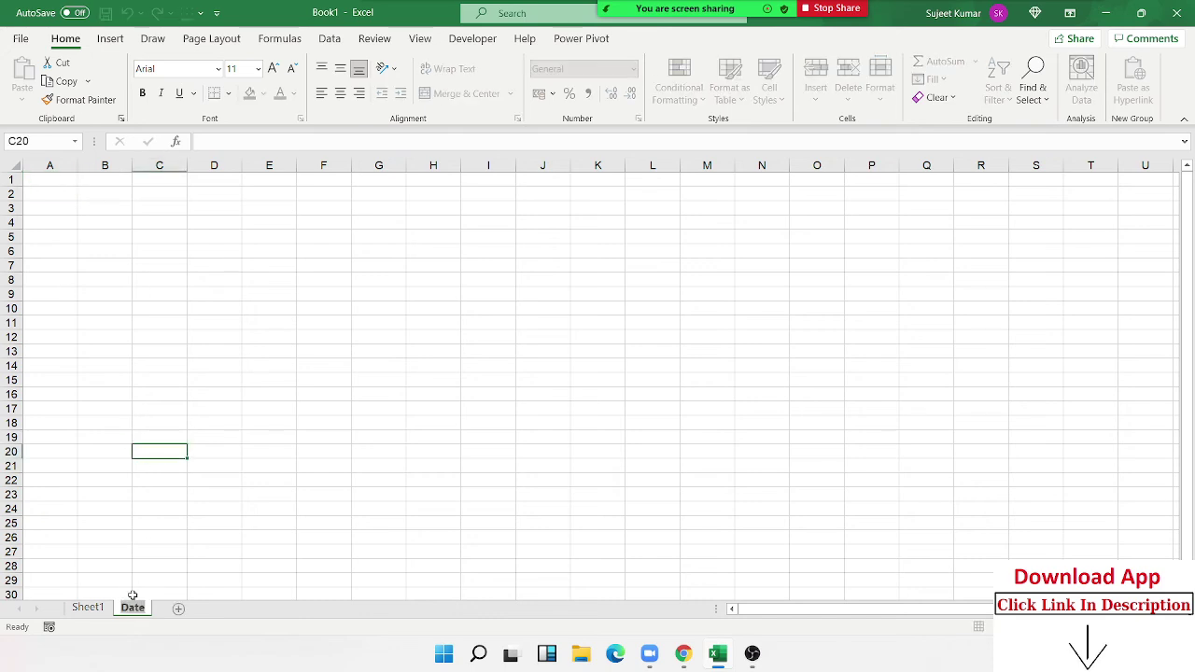
pyautogui.click(183, 224)
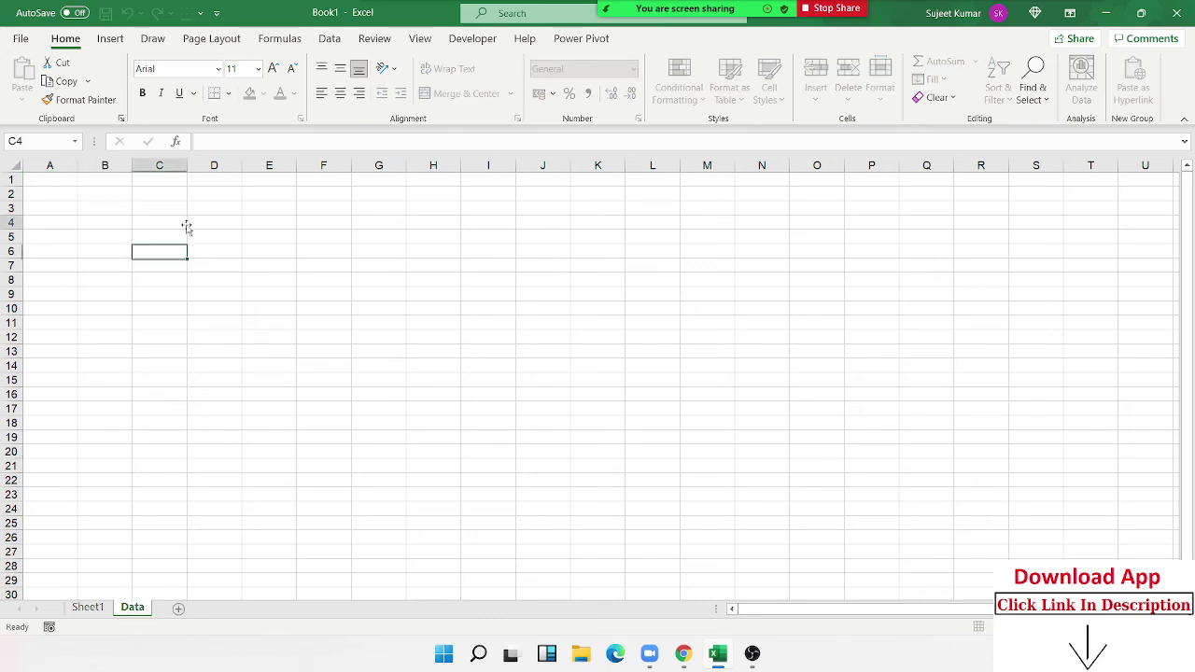
# Rename the sheet holding the registration form to Form
pyautogui.doubleClick(87, 608)
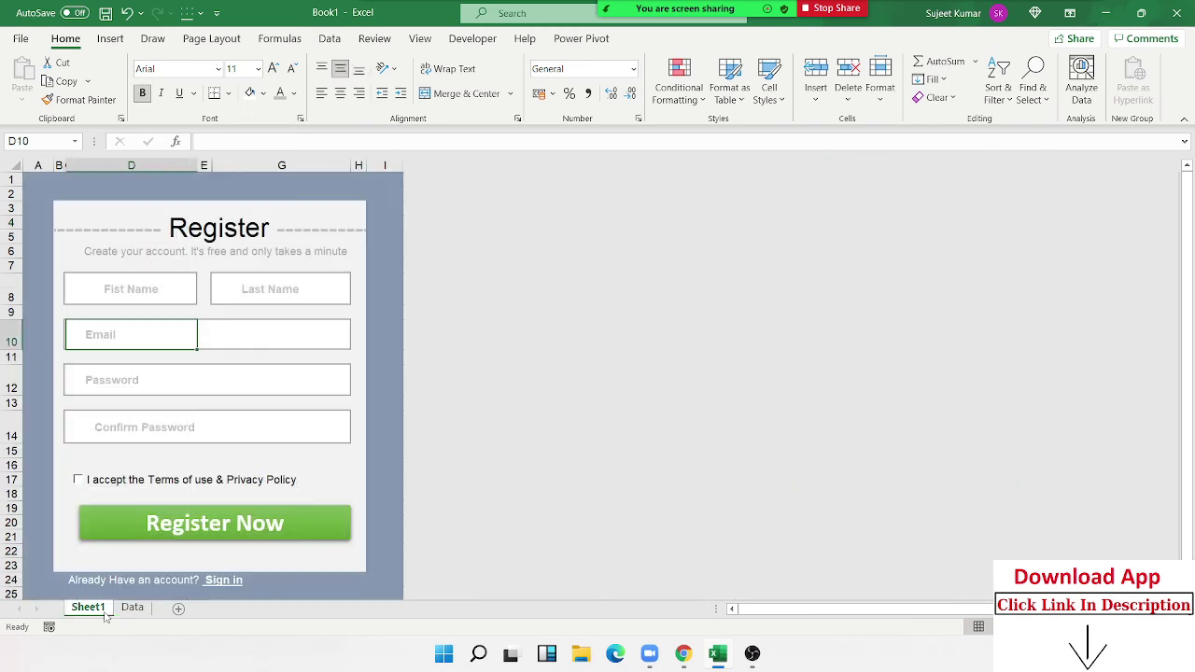
pyautogui.write('form')
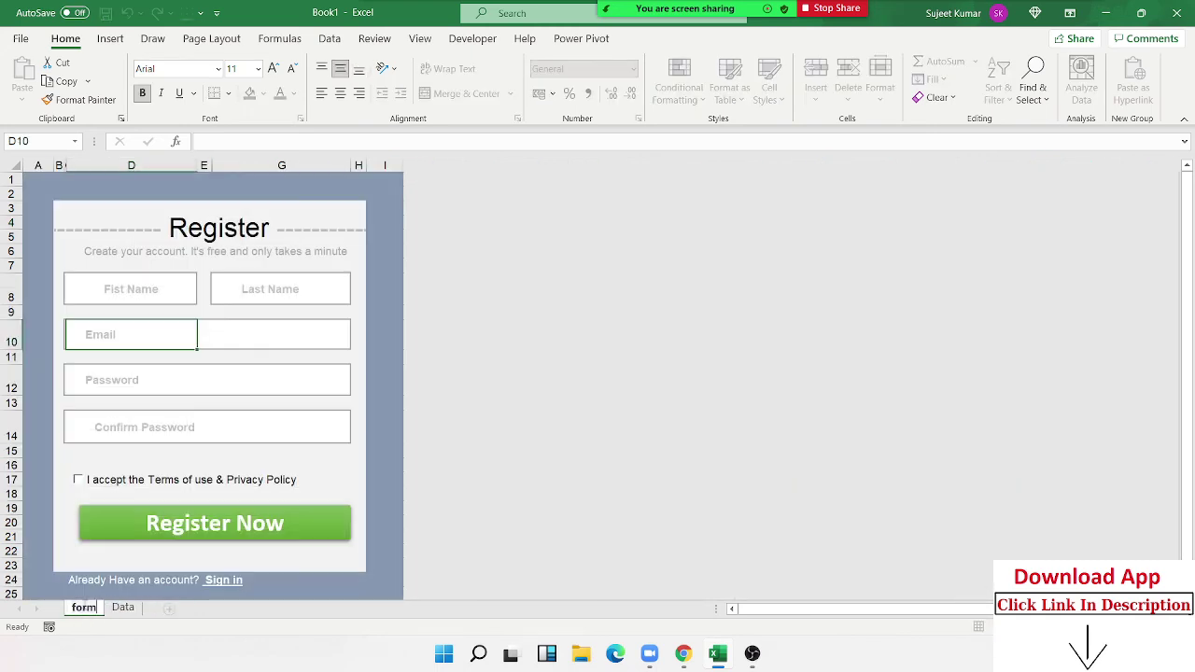
pyautogui.press('BackSpace')
pyautogui.press('BackSpace')
pyautogui.press('BackSpace')
pyautogui.write('F')
pyautogui.write('orm')
pyautogui.press('Return')
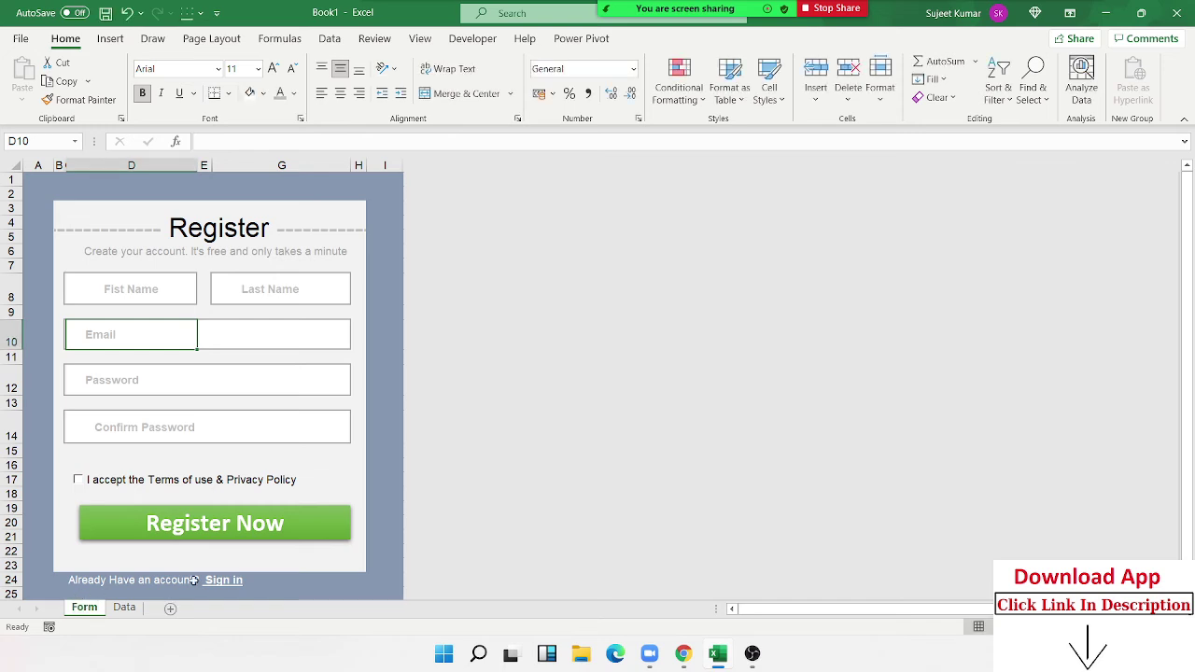
pyautogui.click(370, 312)
# Unlock input cells D8, G8, D10, D12 and D14, then bring up Protect Sheet for Form
pyautogui.click(151, 291)
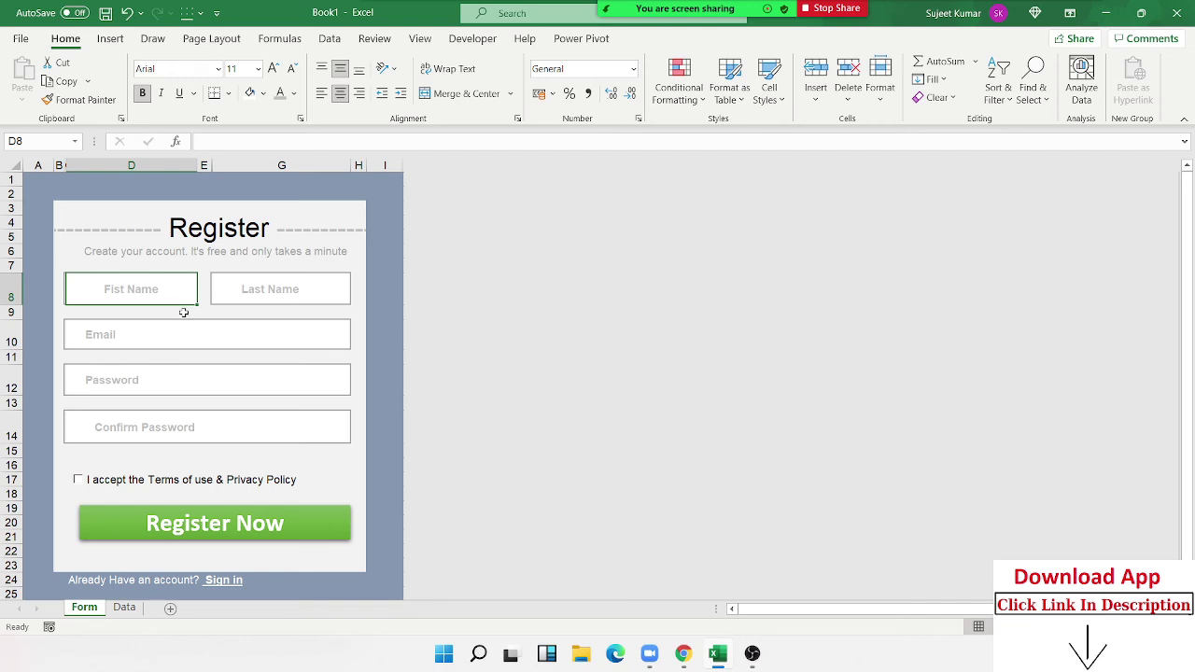
pyautogui.keyDown('ctrl'); pyautogui.click(261, 291); pyautogui.keyUp('ctrl')
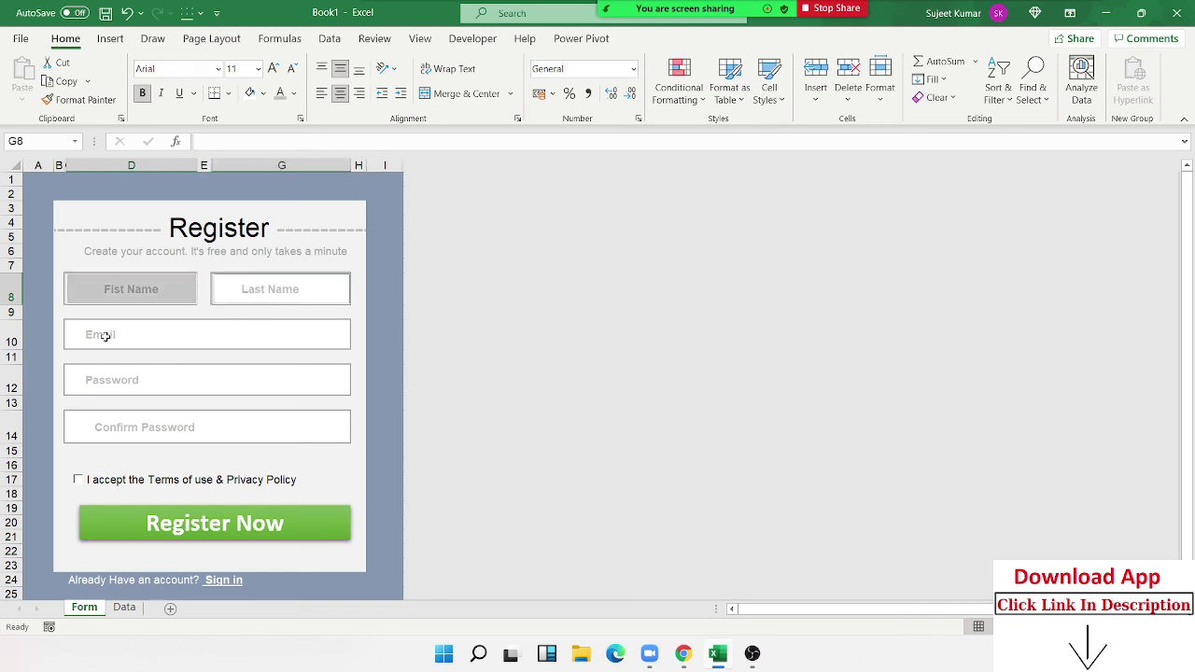
pyautogui.keyDown('ctrl'); pyautogui.click(106, 336); pyautogui.keyUp('ctrl')
pyautogui.keyDown('ctrl'); pyautogui.click(98, 382); pyautogui.keyUp('ctrl')
pyautogui.keyDown('ctrl'); pyautogui.click(99, 421); pyautogui.keyUp('ctrl')
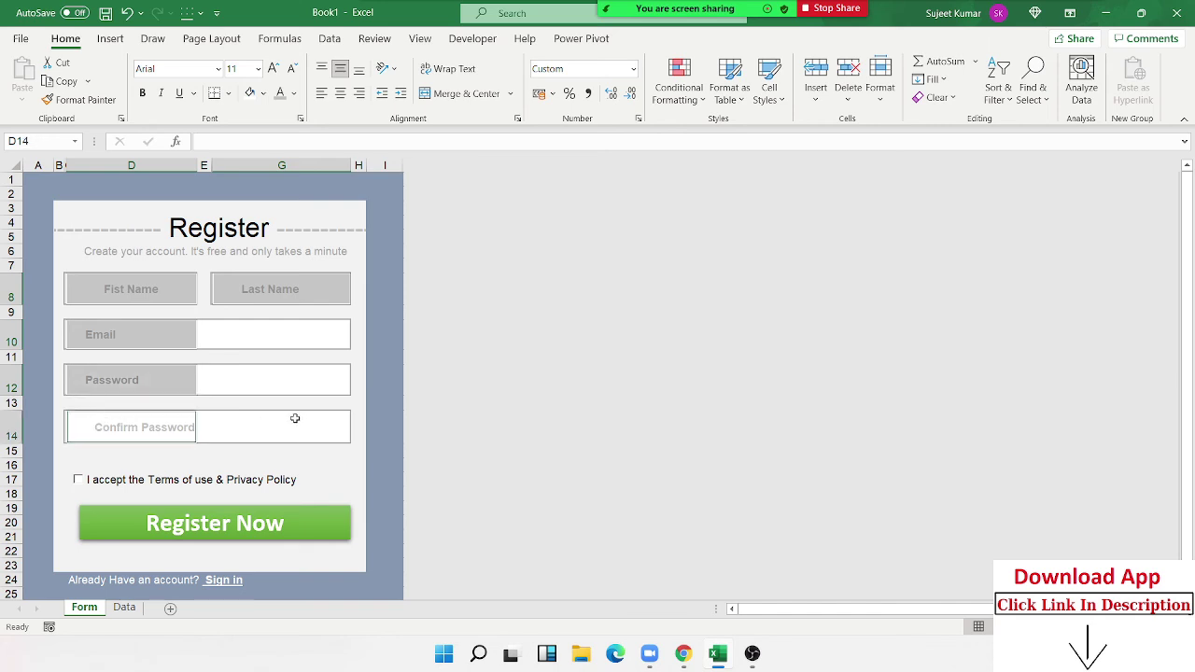
pyautogui.rightClick(159, 425)
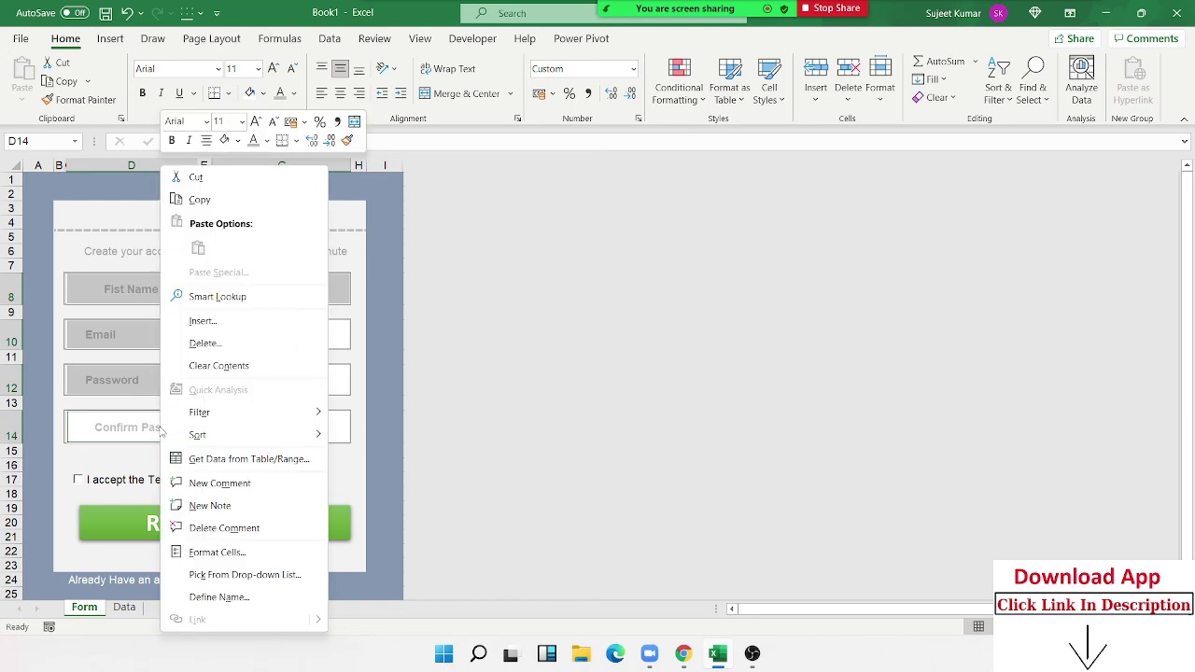
pyautogui.click(213, 552)
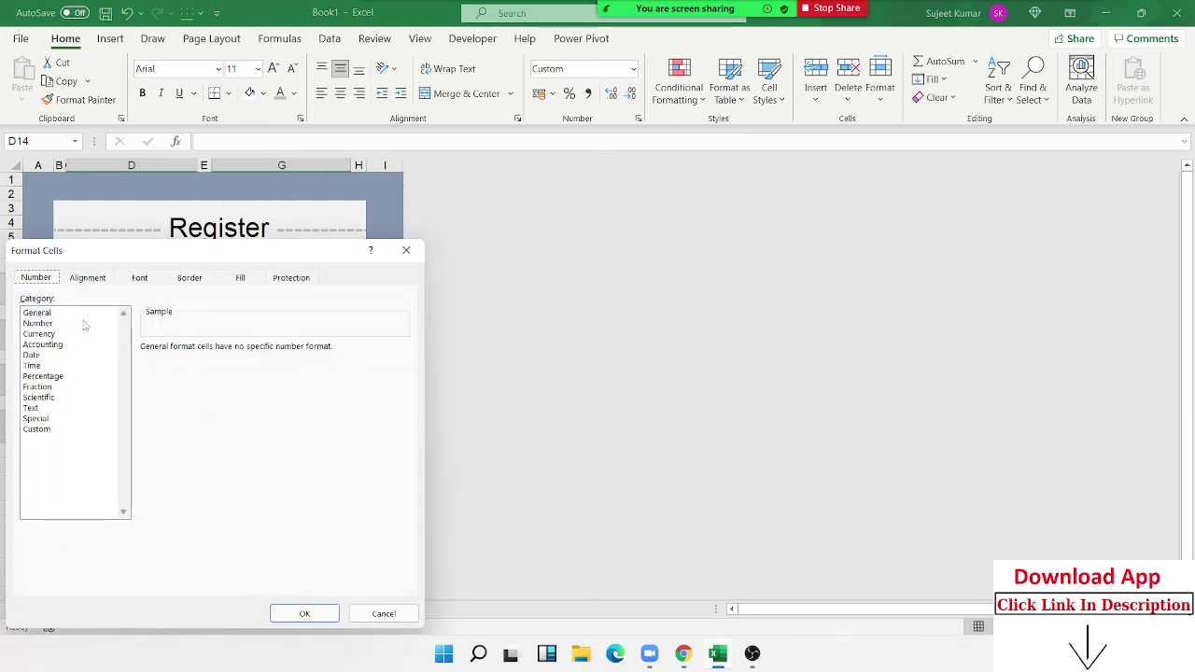
pyautogui.click(291, 277)
pyautogui.click(52, 300)
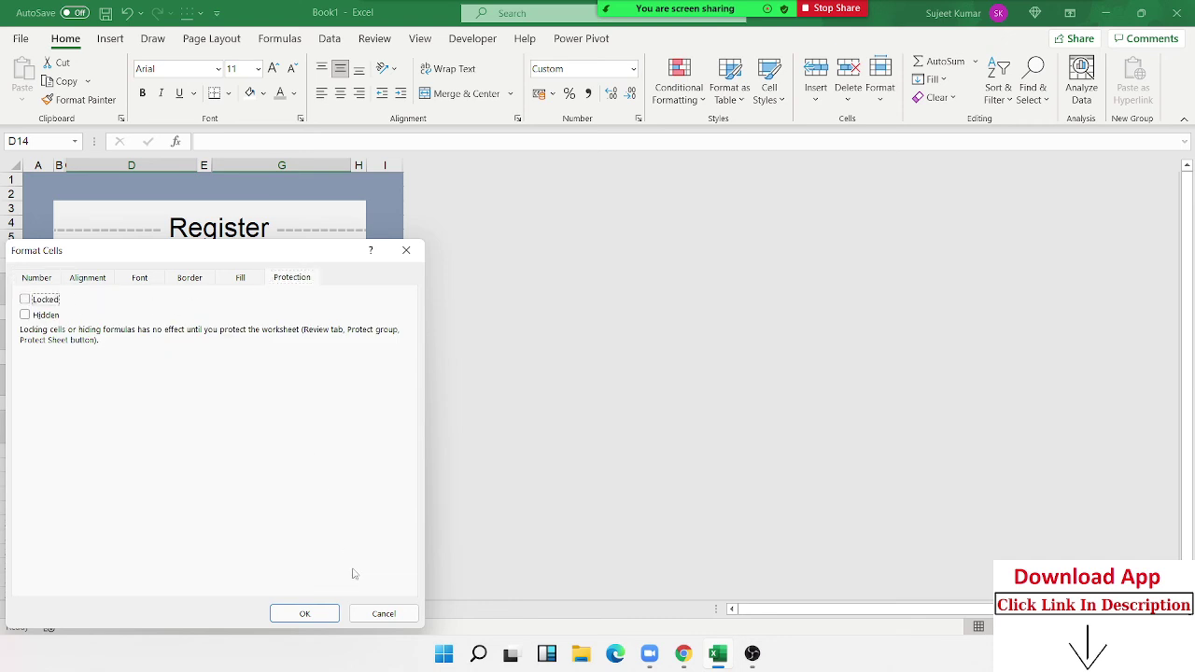
pyautogui.click(322, 615)
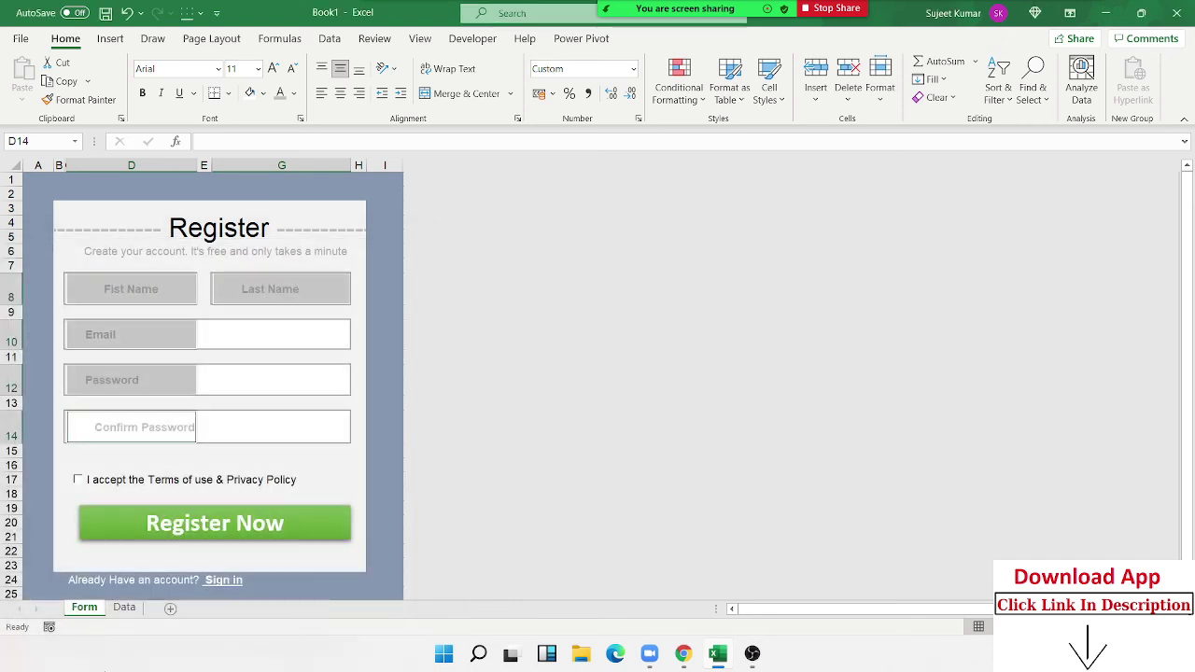
pyautogui.rightClick(85, 611)
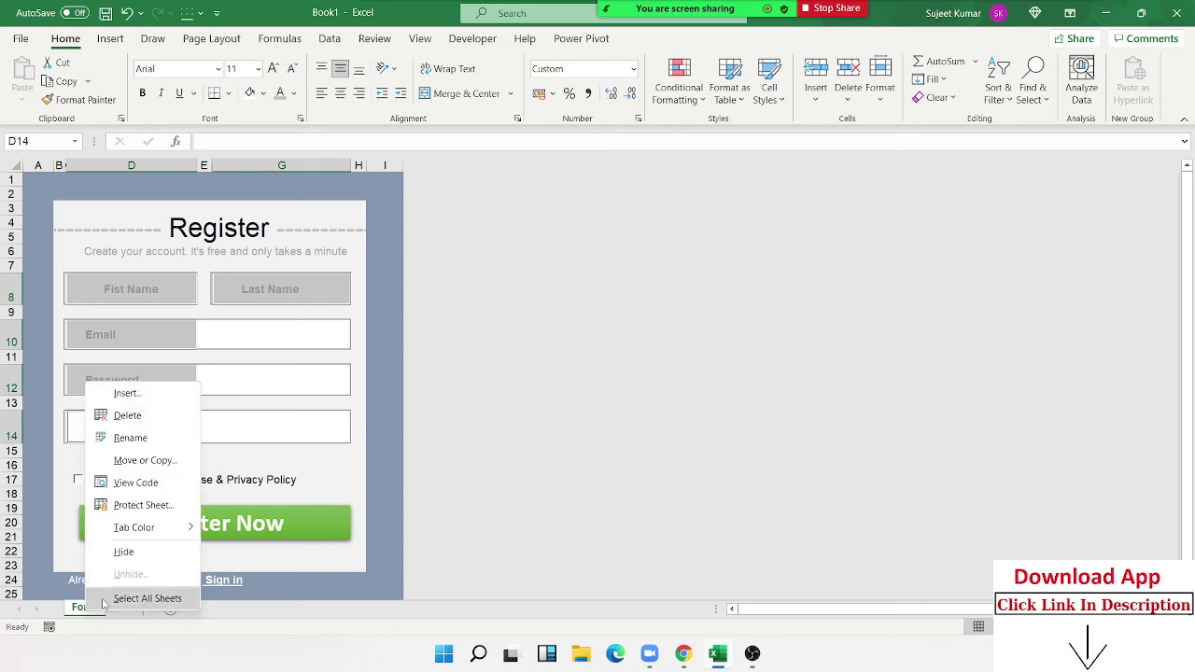
pyautogui.click(136, 509)
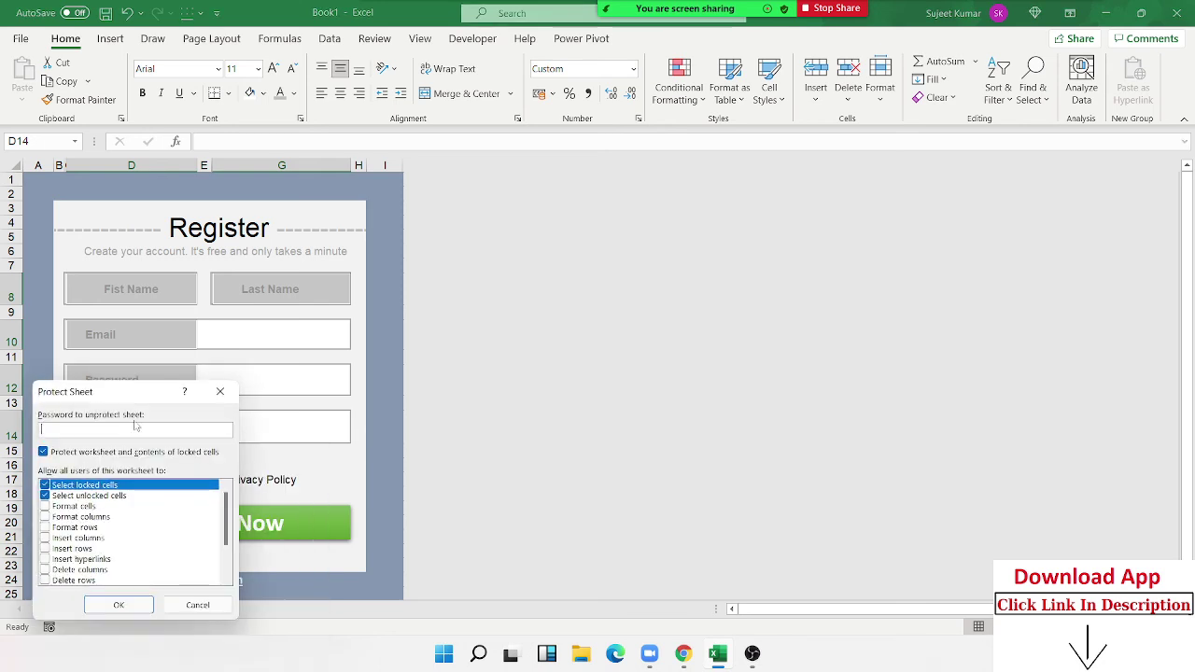
# Protect the Form sheet with locked-cell selection disallowed and object editing allowed
pyautogui.moveTo(121, 396); pyautogui.dragTo(451, 276)
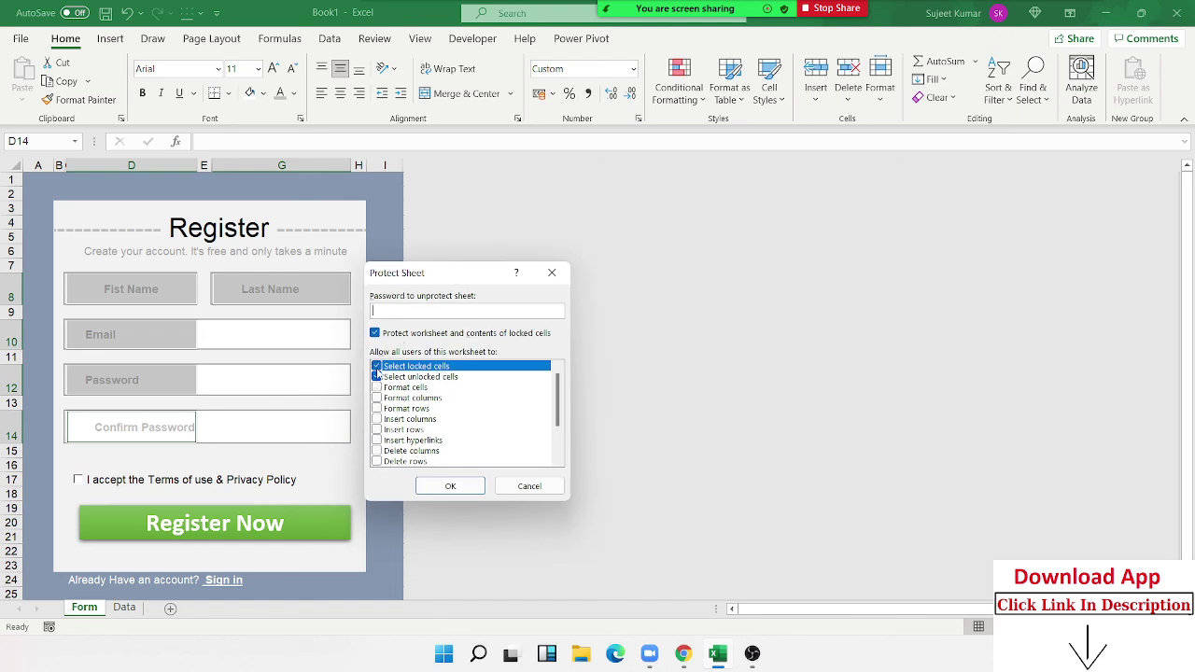
pyautogui.click(376, 366)
pyautogui.scroll(-2, 375, 371)
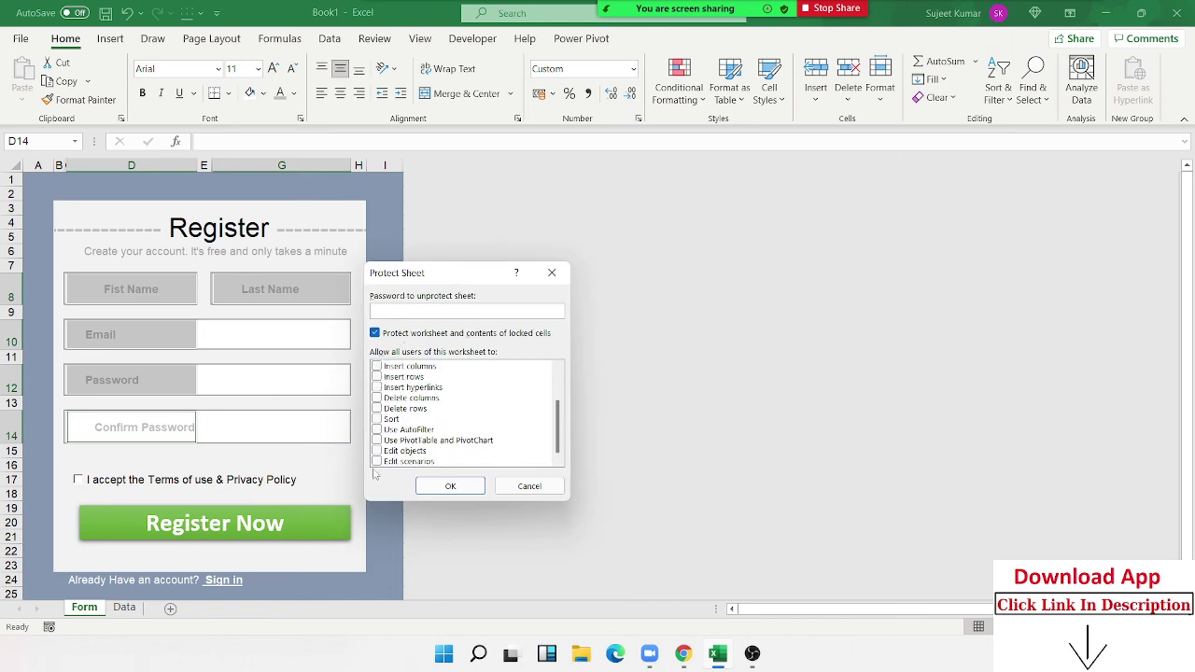
pyautogui.click(376, 451)
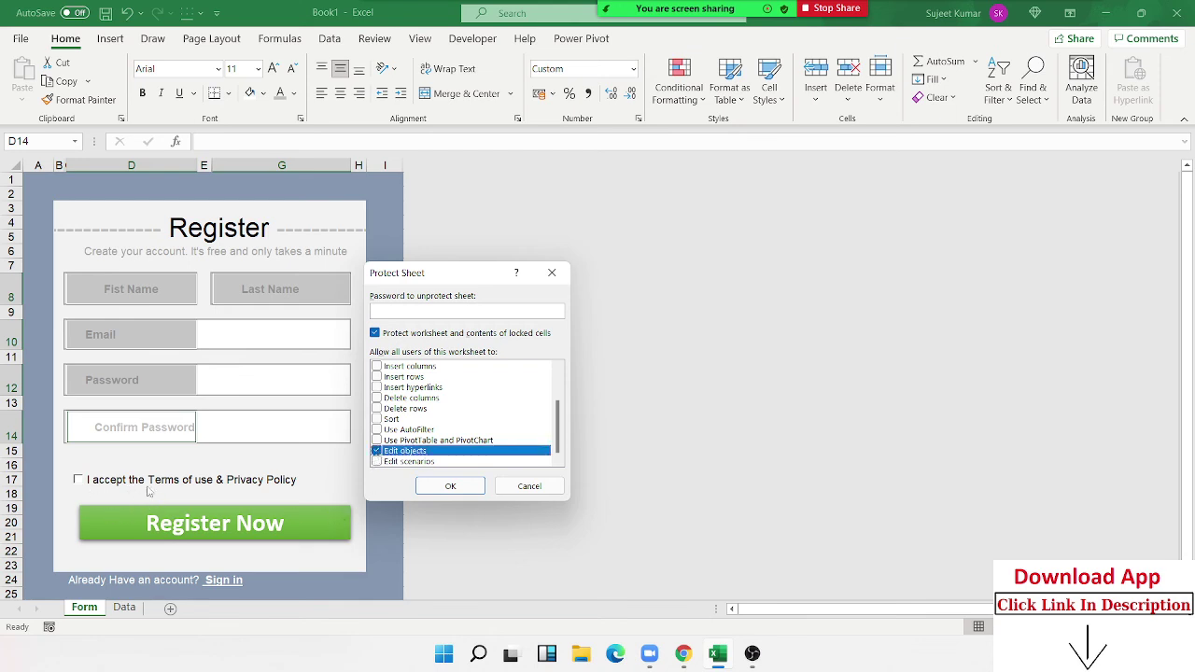
pyautogui.click(450, 487)
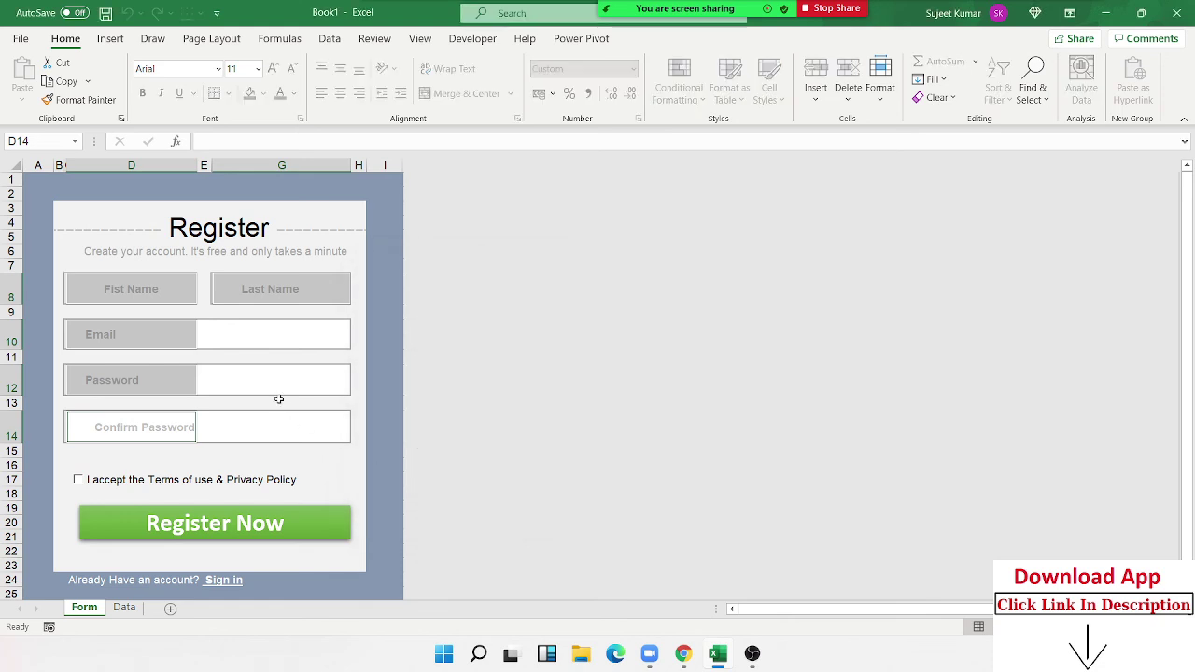
# Fill in a test first name, last name and e-mail address on the form
pyautogui.click(119, 296)
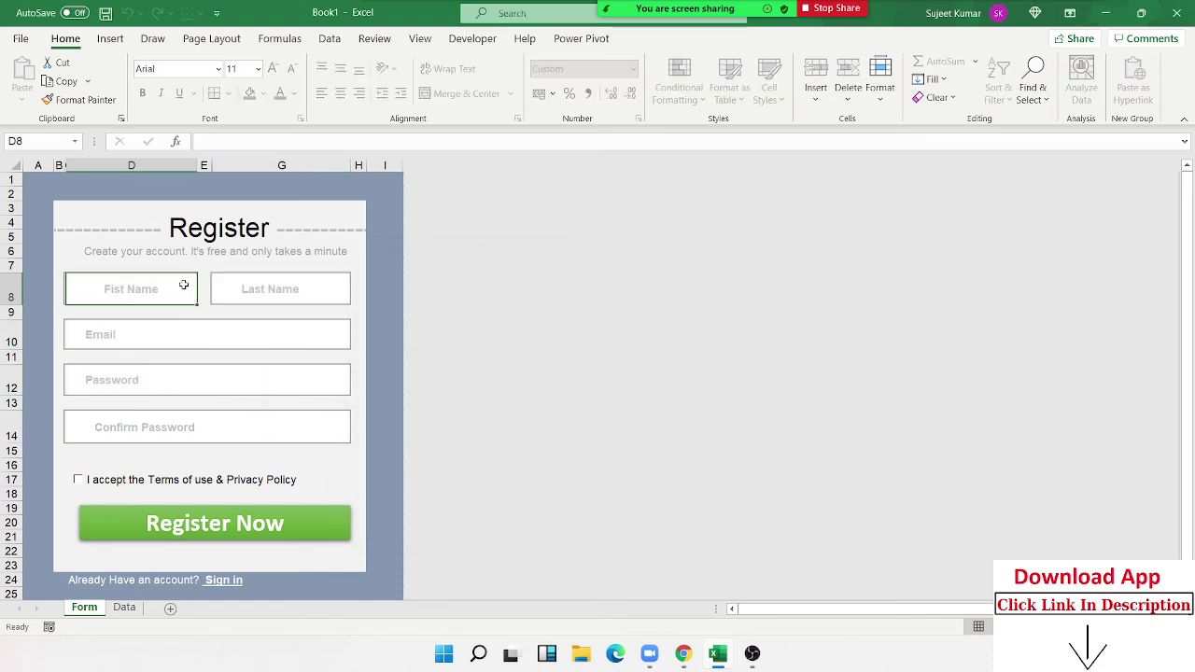
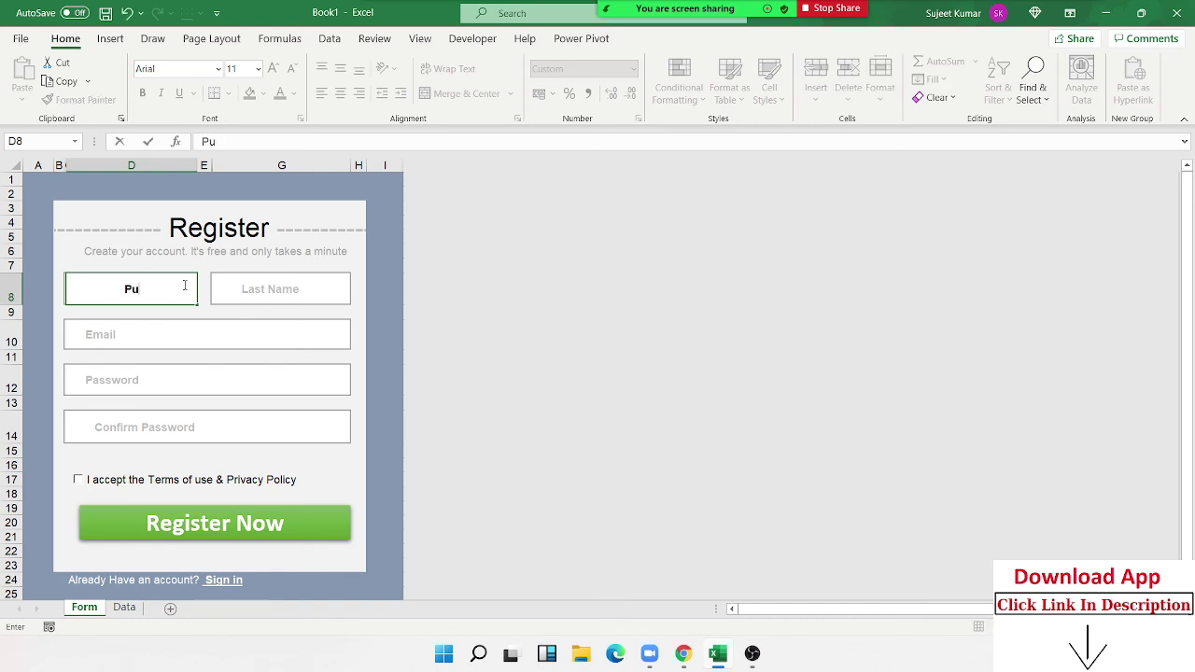
pyautogui.press('Tab')
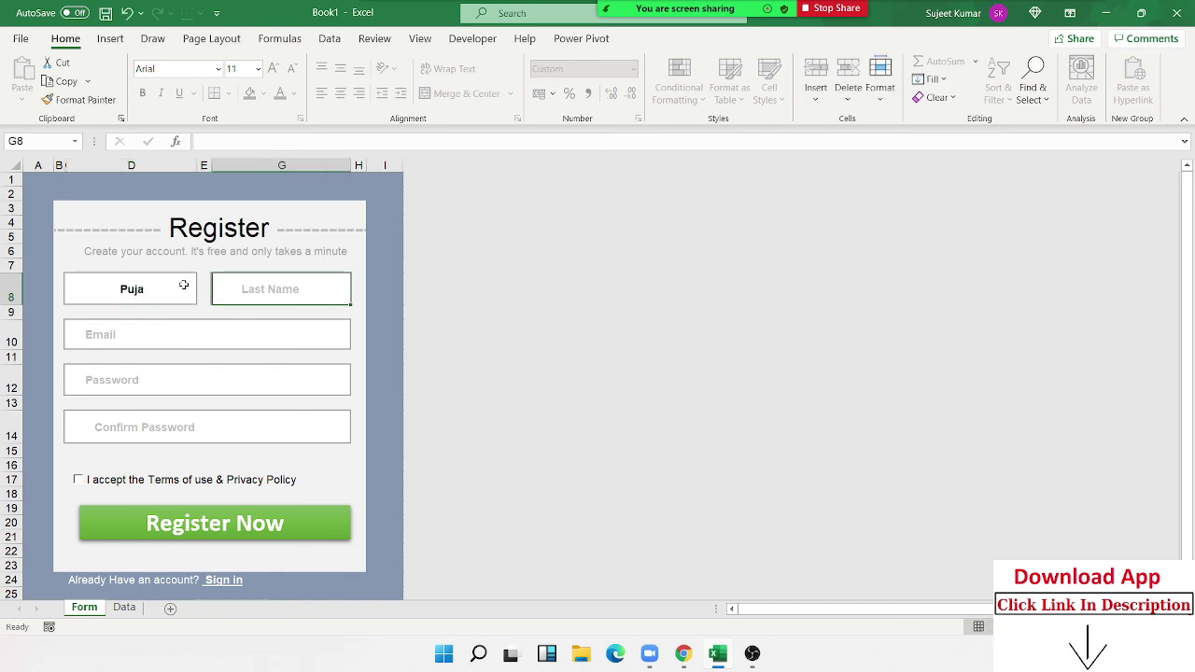
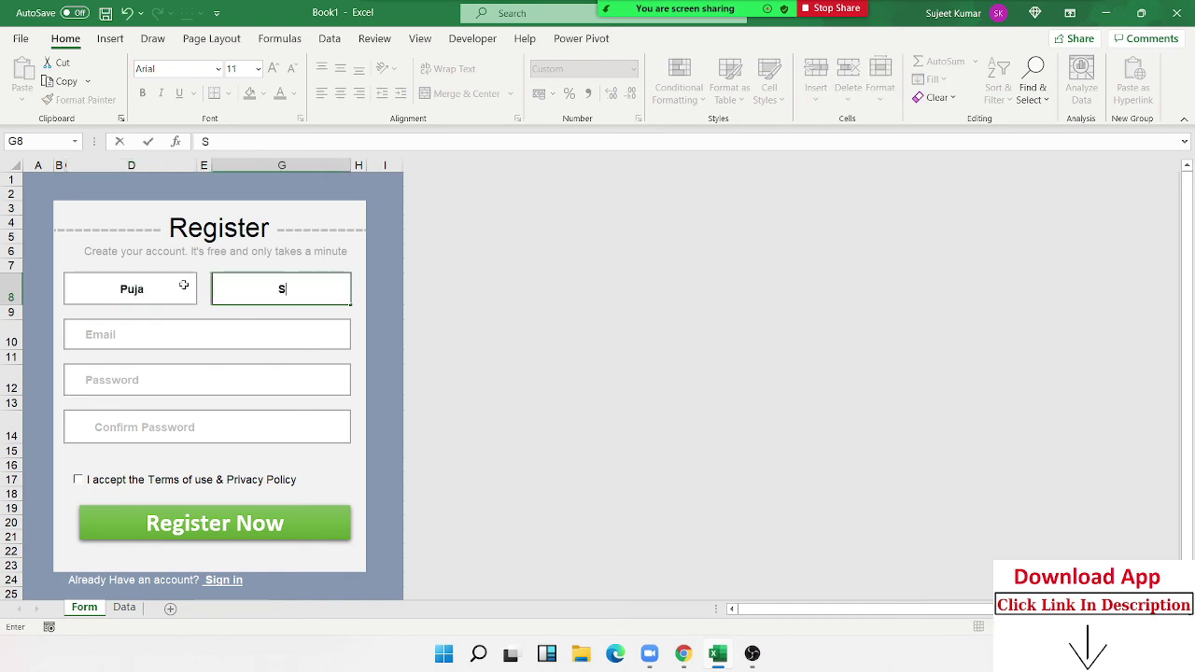
pyautogui.click(184, 285)
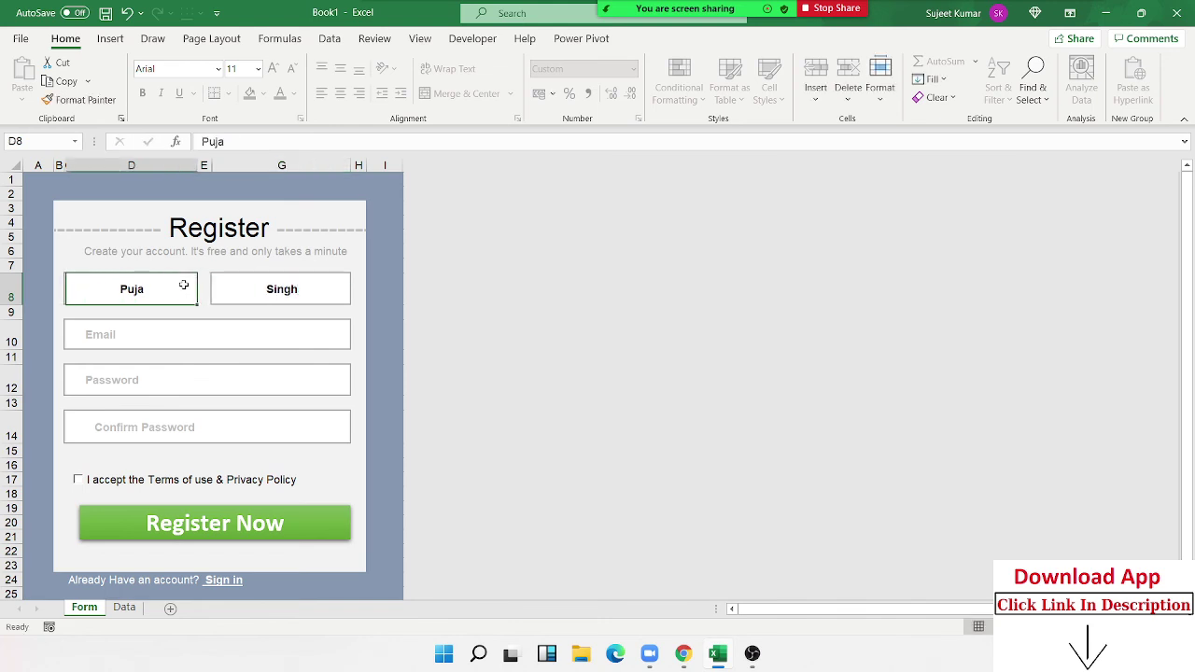
pyautogui.press('Down')
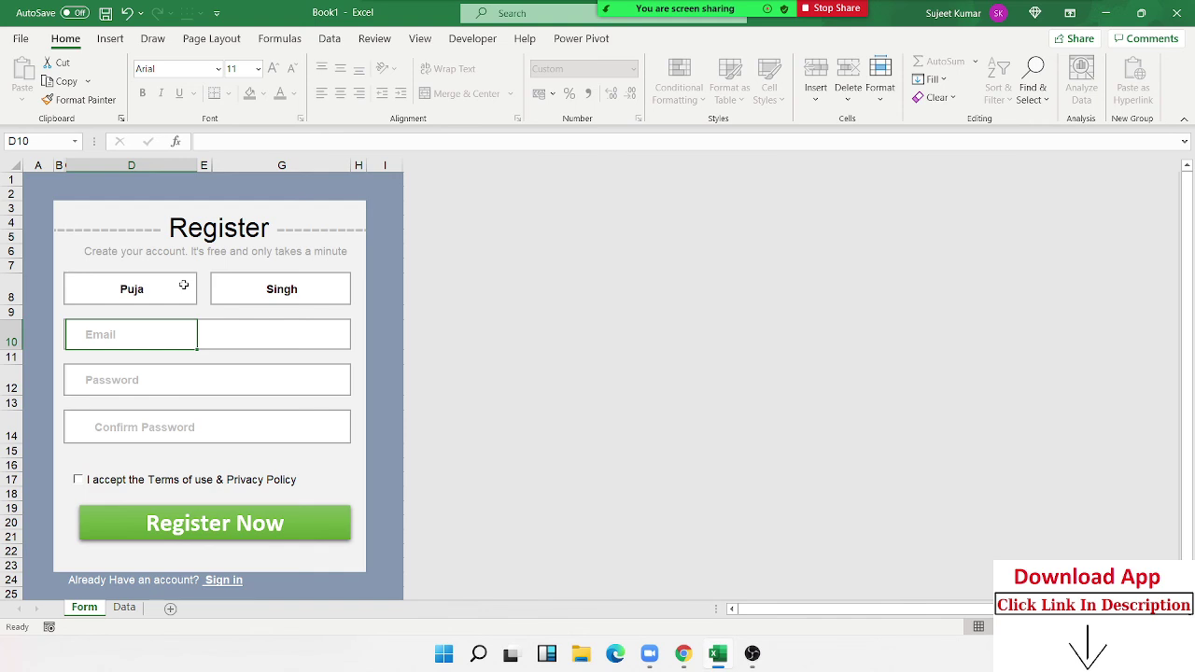
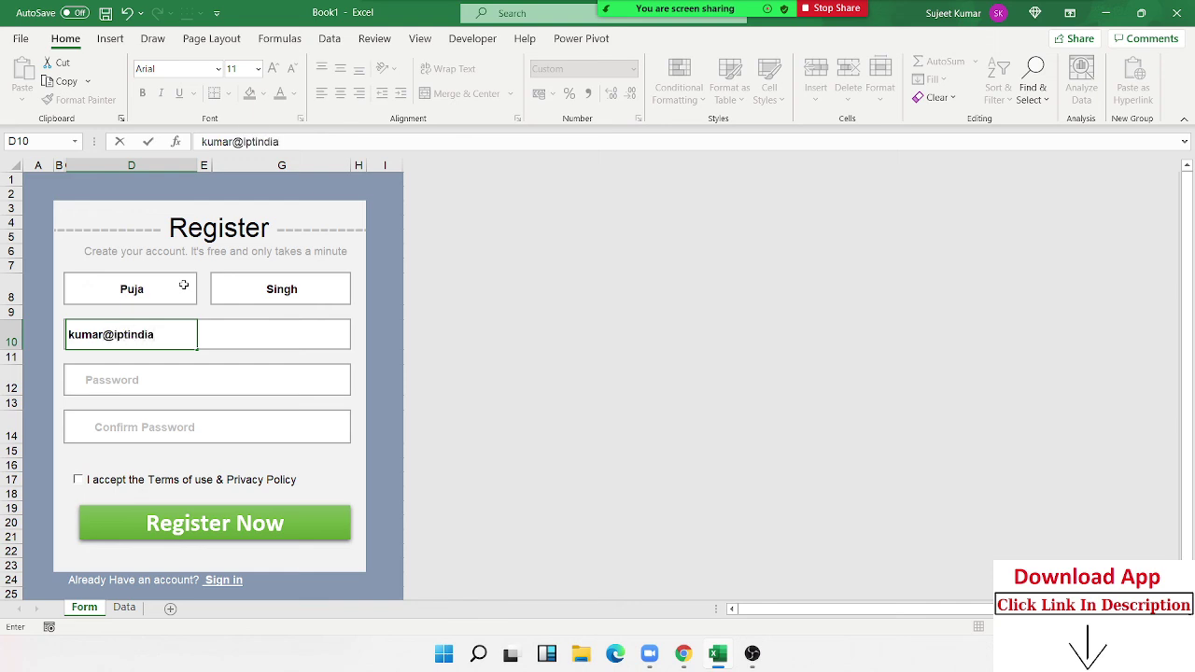
pyautogui.press('Return')
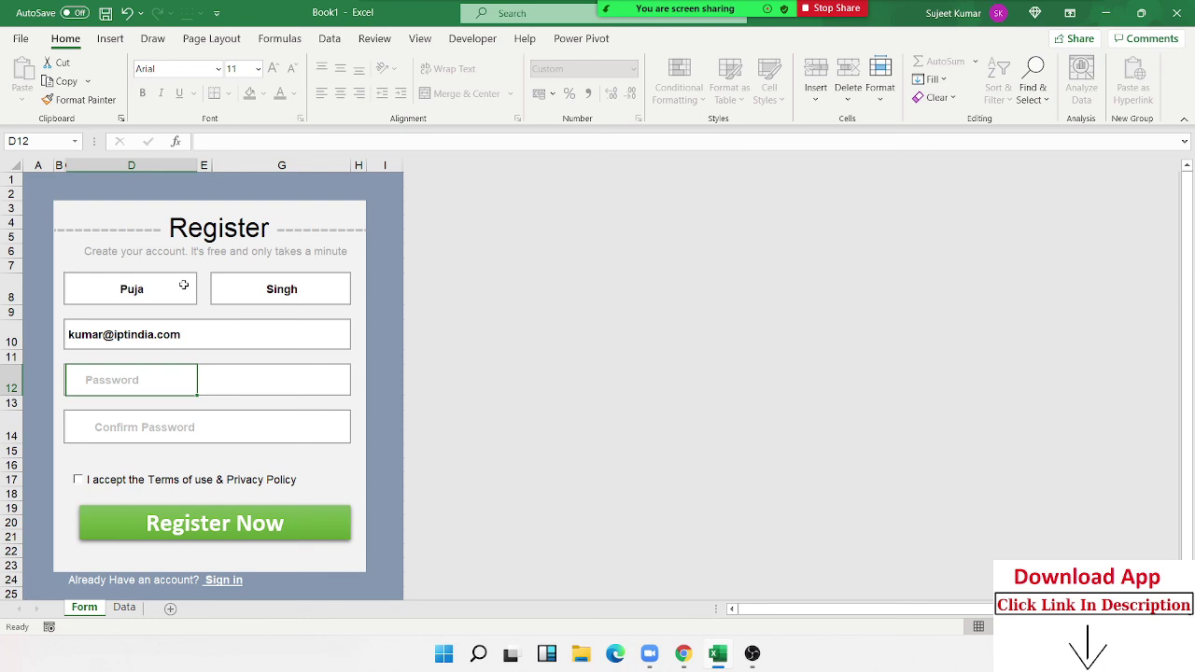
# Enter the same test password in Password and Confirm Password, shown as asterisks
pyautogui.write('Ku')
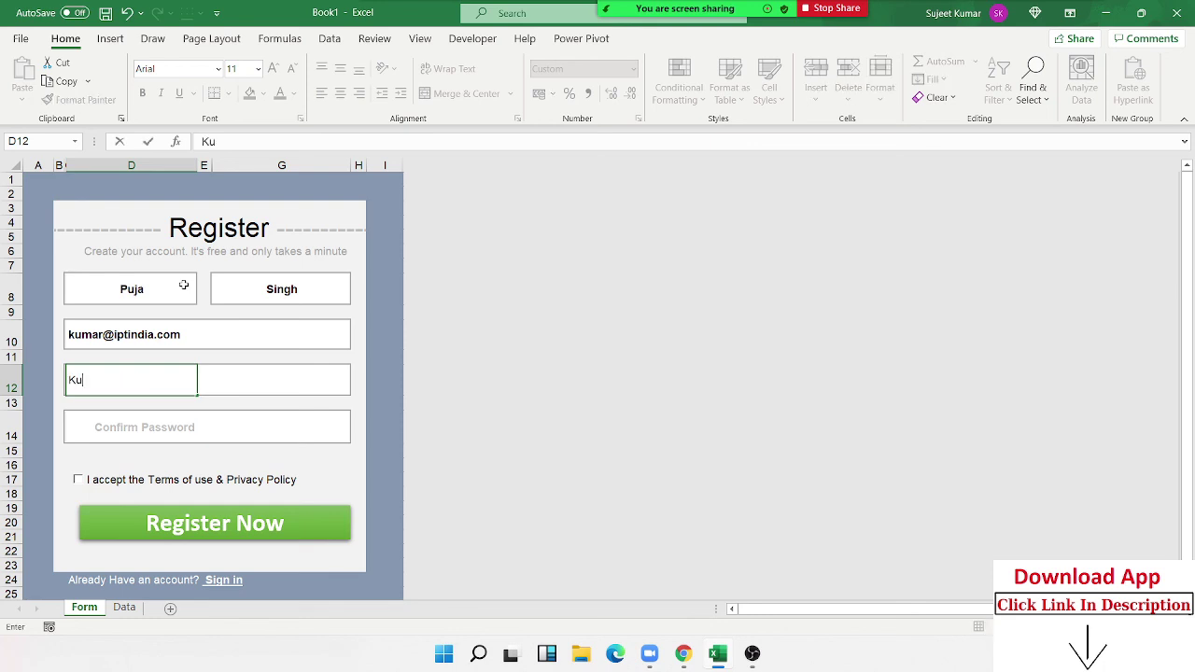
pyautogui.press('BackSpace')
pyautogui.press('BackSpace')
pyautogui.write('1254')
pyautogui.press('Return')
pyautogui.write('12')
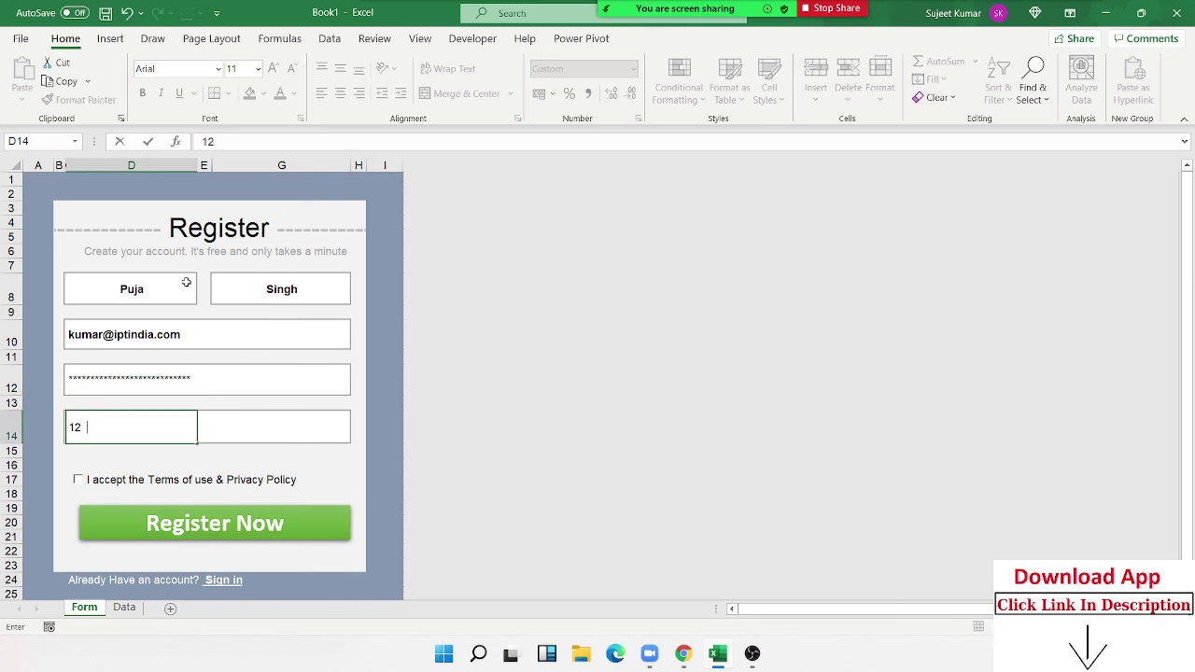
pyautogui.write('54')
pyautogui.press('Return')
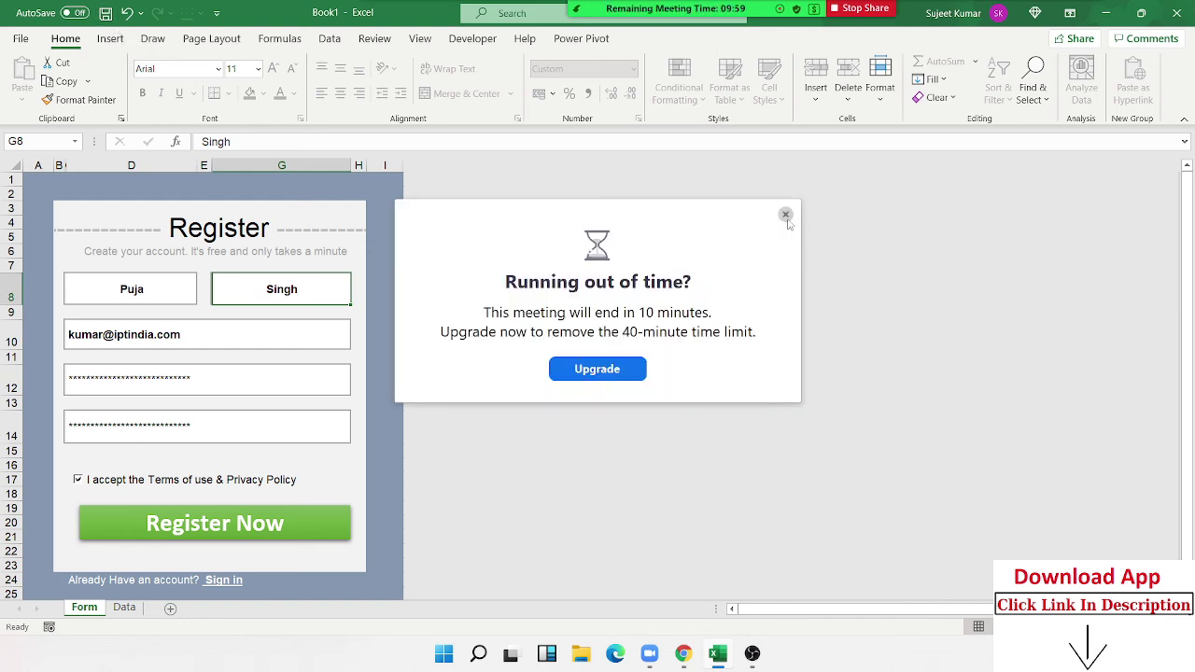
pyautogui.click(785, 213)
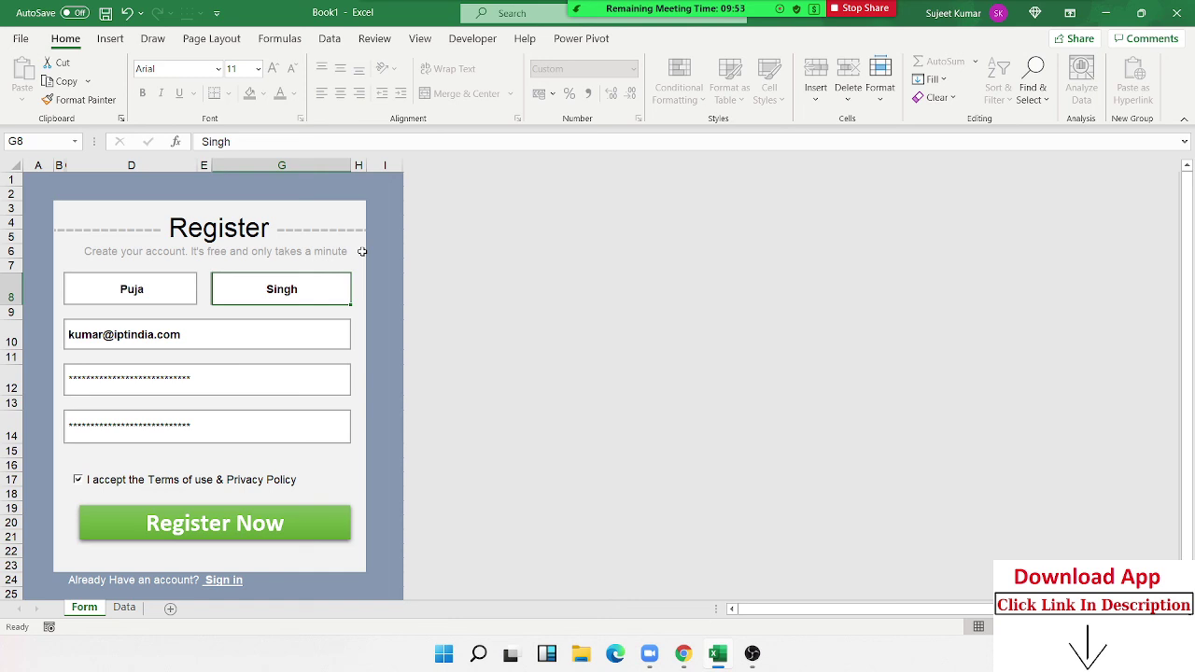
pyautogui.scroll(-4, 346, 263)
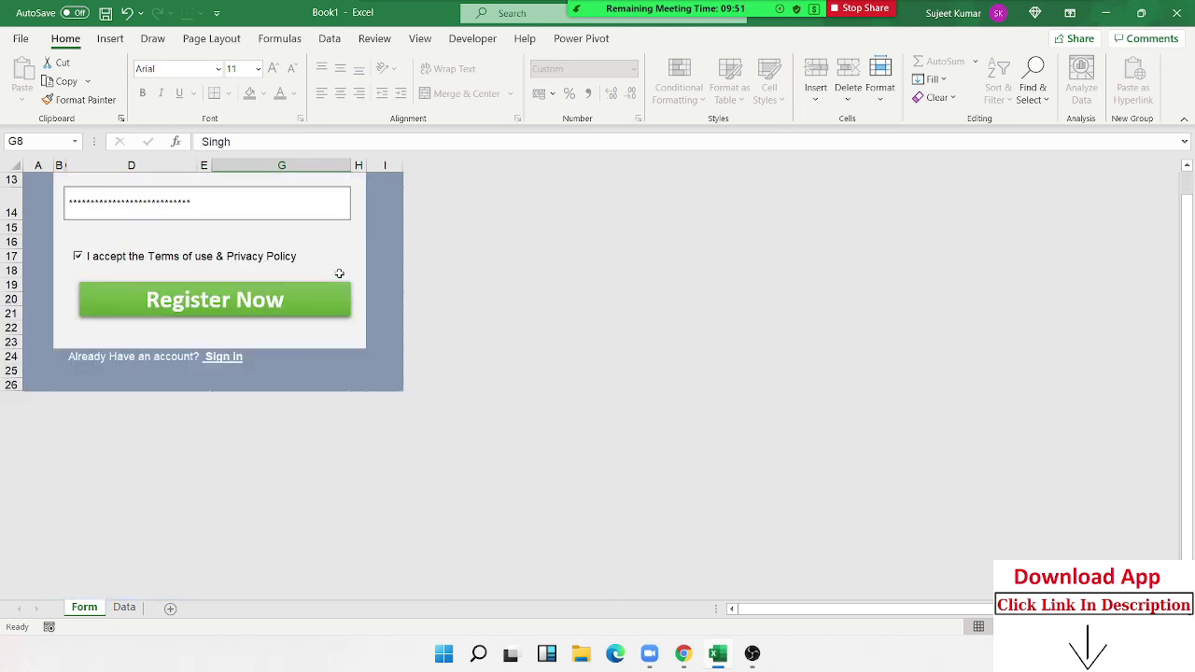
pyautogui.scroll(4, 340, 273)
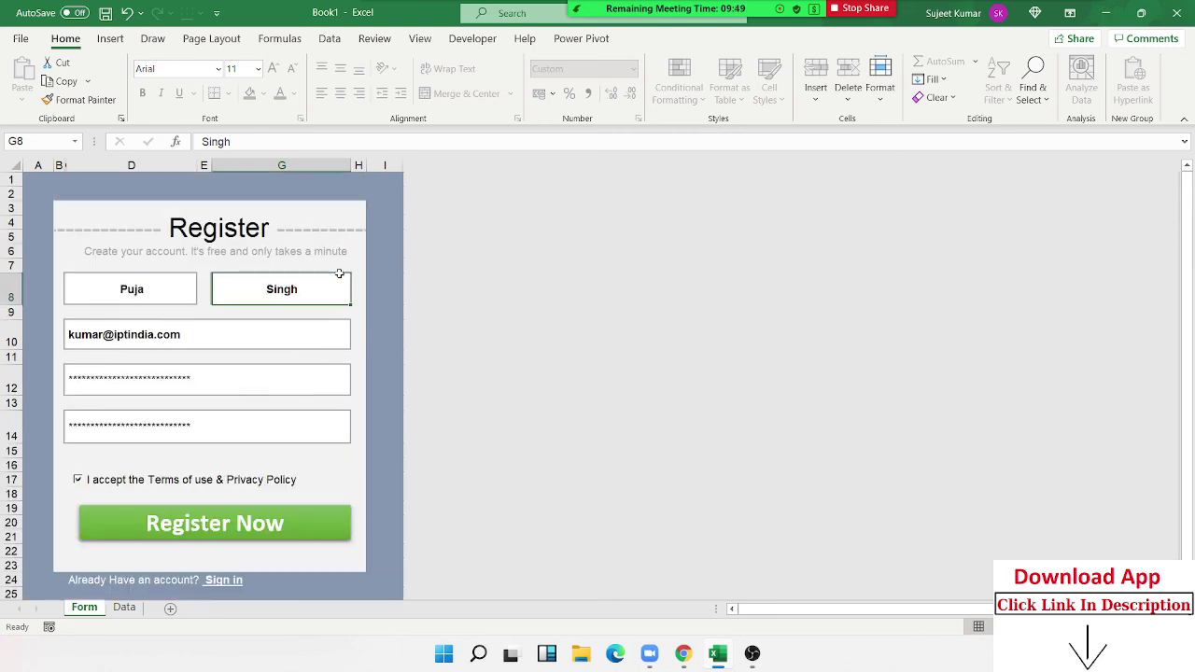
pyautogui.scroll(-2, 341, 278)
pyautogui.scroll(2, 344, 285)
pyautogui.click(119, 300)
pyautogui.click(222, 295)
pyautogui.click(187, 333)
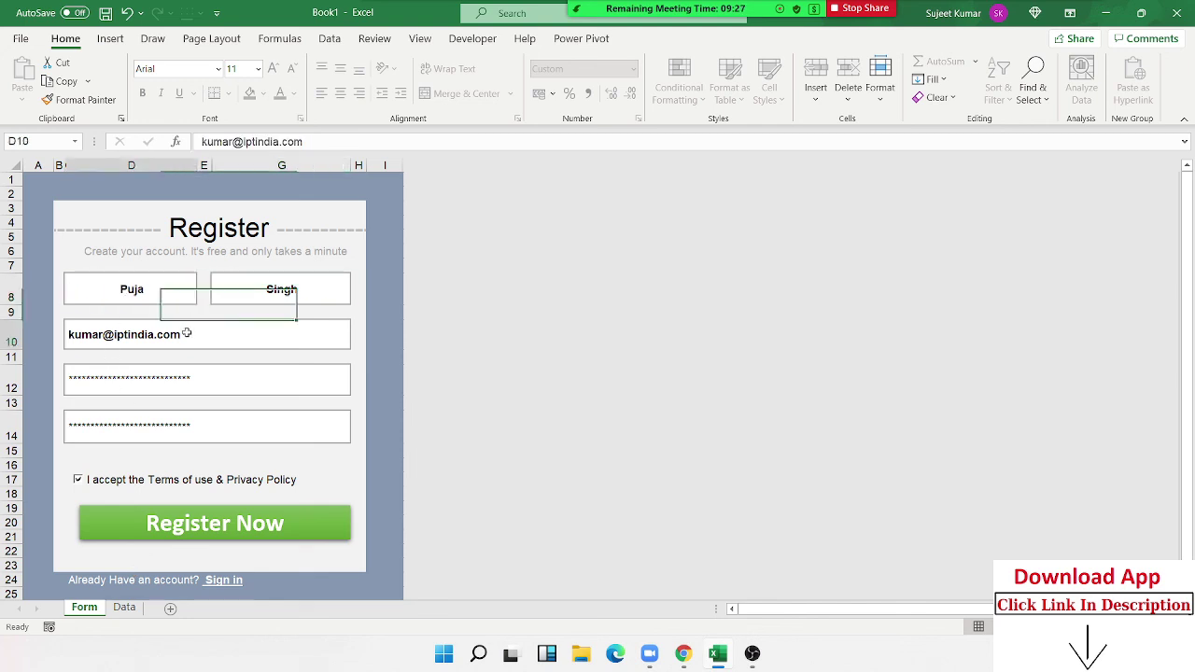
pyautogui.click(170, 373)
pyautogui.click(155, 420)
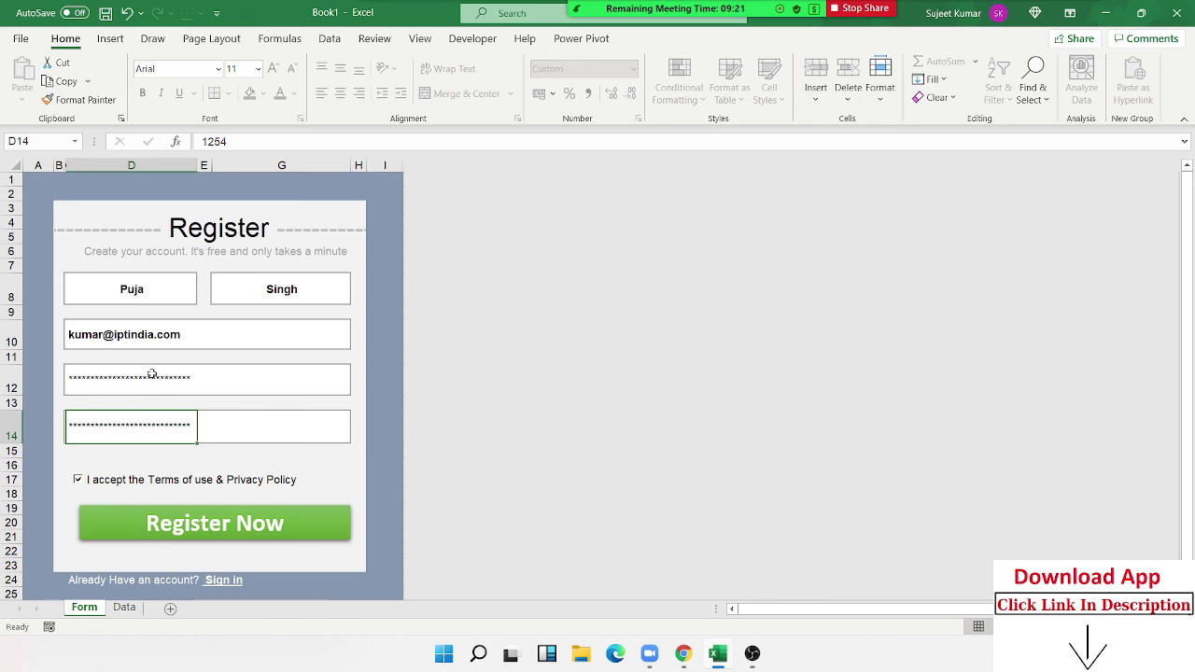
# Save the workbook as Form (.xlsm) with the E: drive chosen as location
pyautogui.click(107, 13)
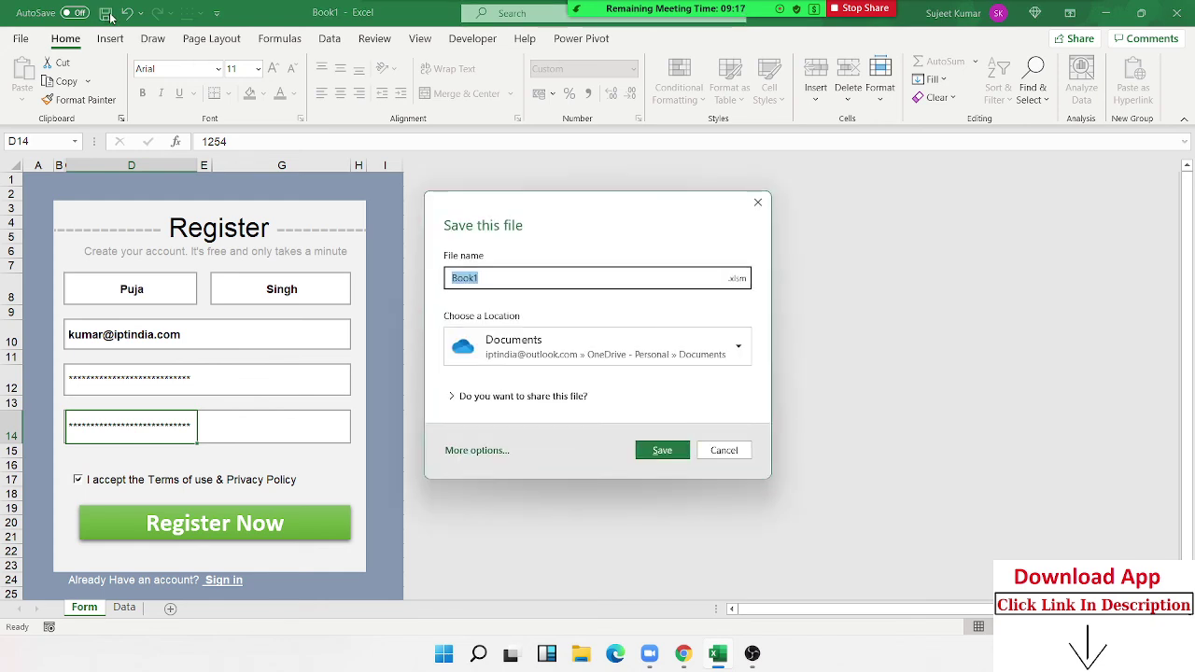
pyautogui.write('sa')
pyautogui.press('BackSpace')
pyautogui.press('BackSpace')
pyautogui.write('y')
pyautogui.press('BackSpace')
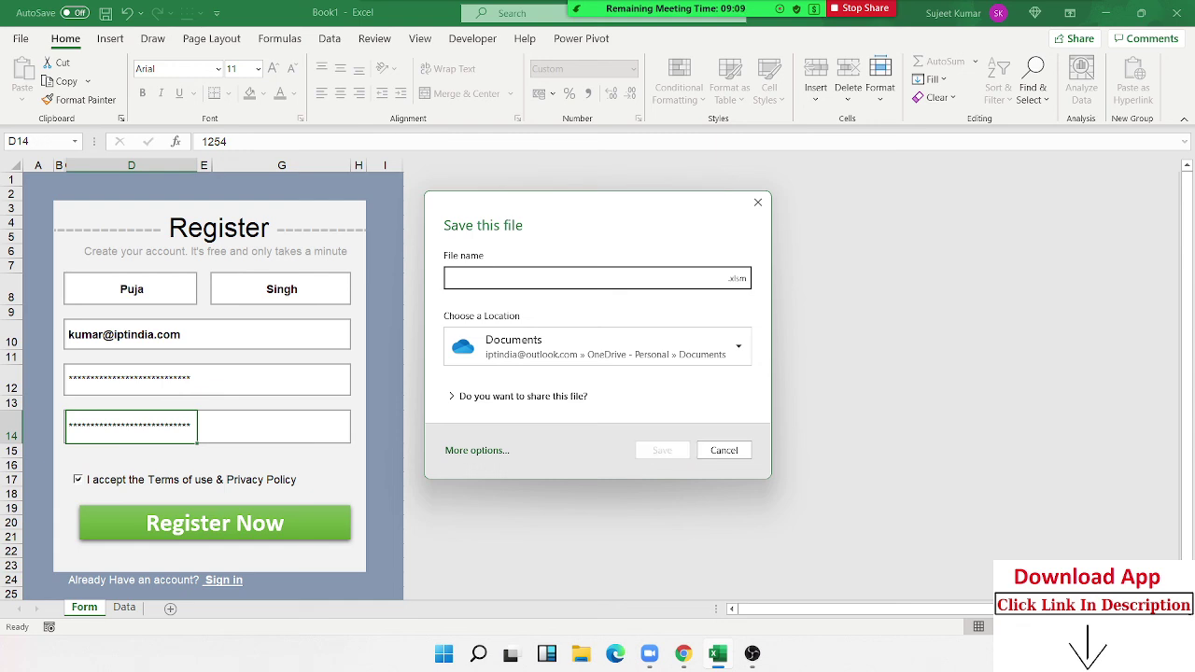
pyautogui.write('Form')
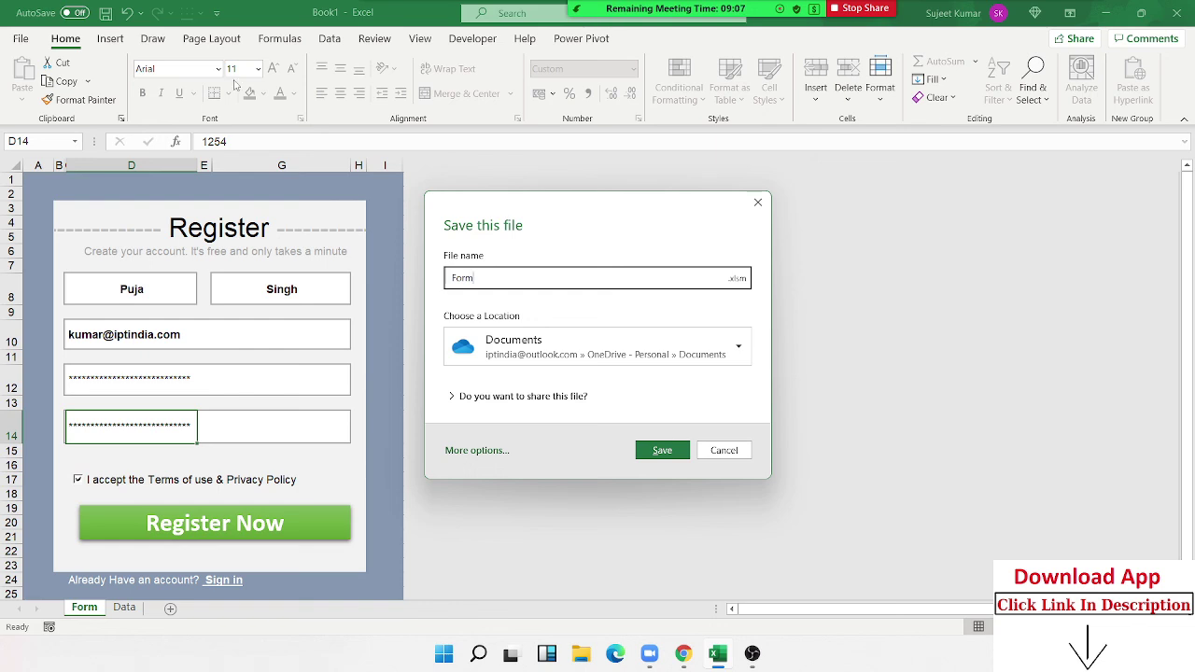
pyautogui.click(528, 353)
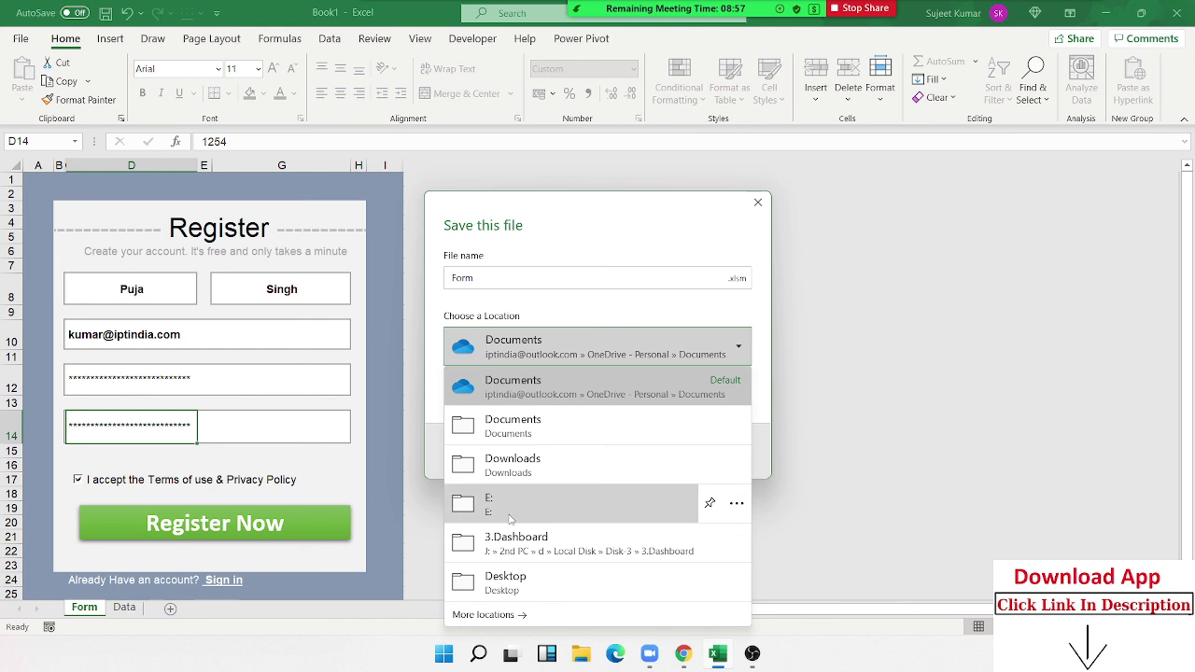
pyautogui.click(510, 512)
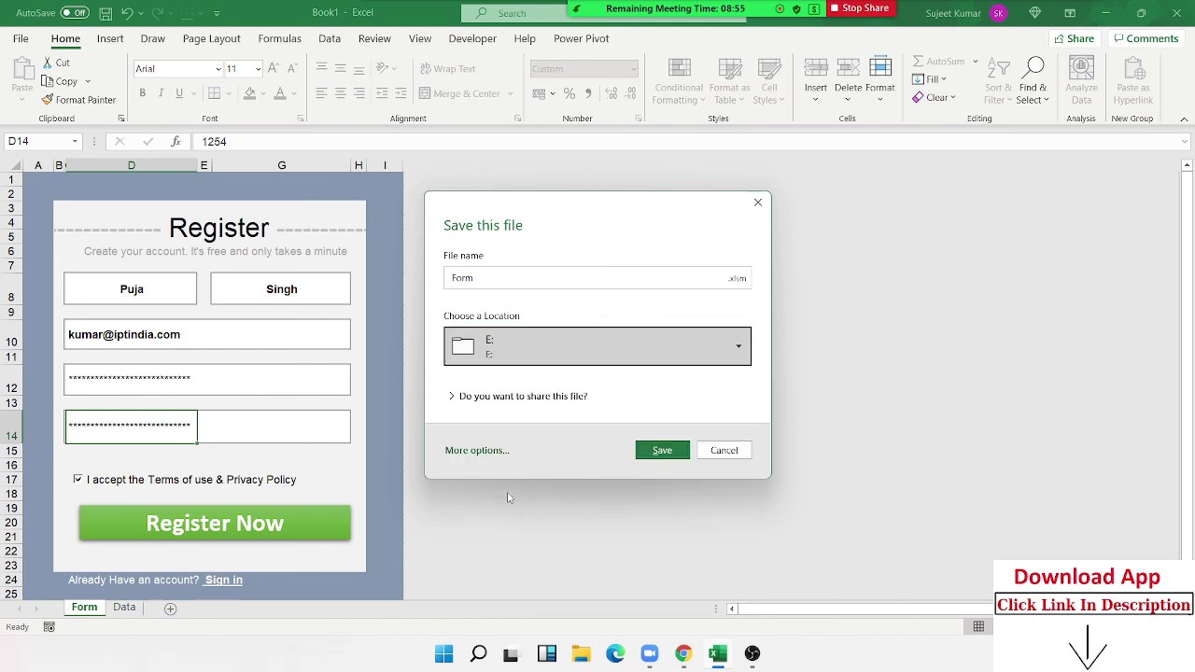
pyautogui.click(511, 364)
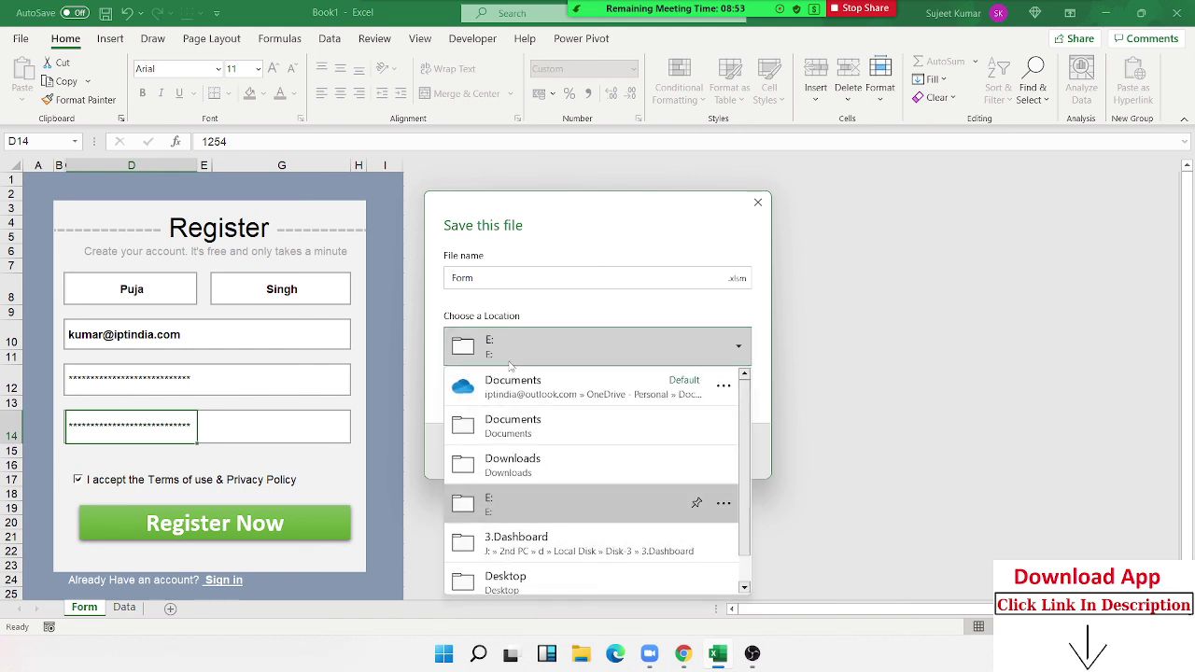
pyautogui.click(512, 366)
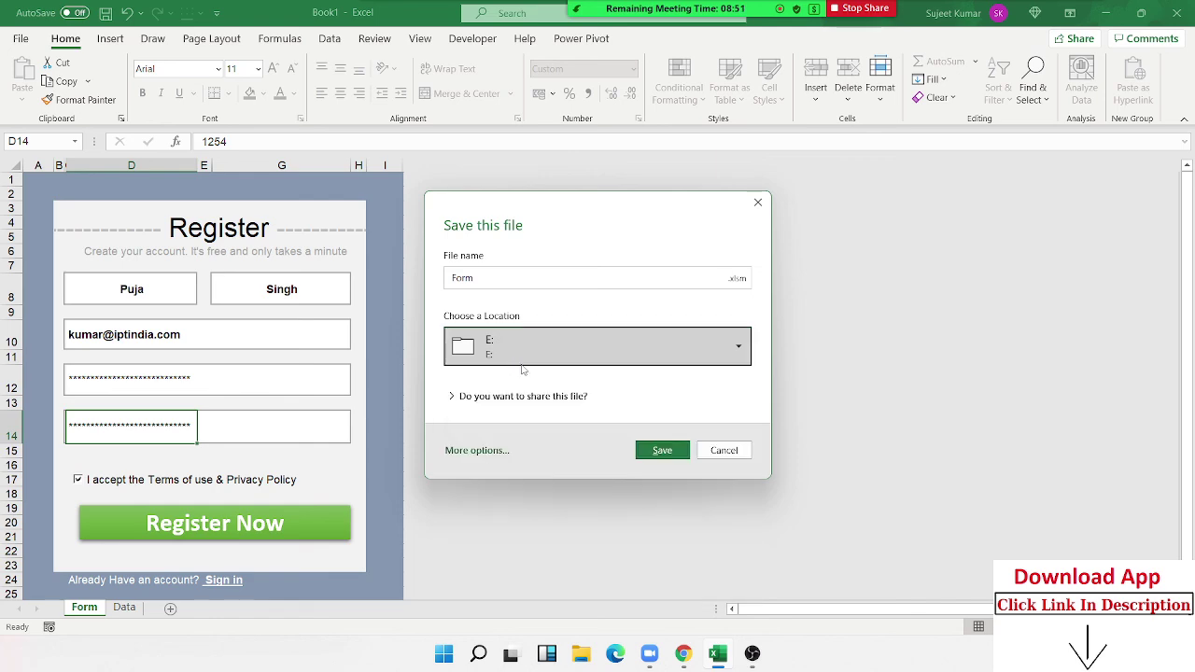
pyautogui.click(651, 455)
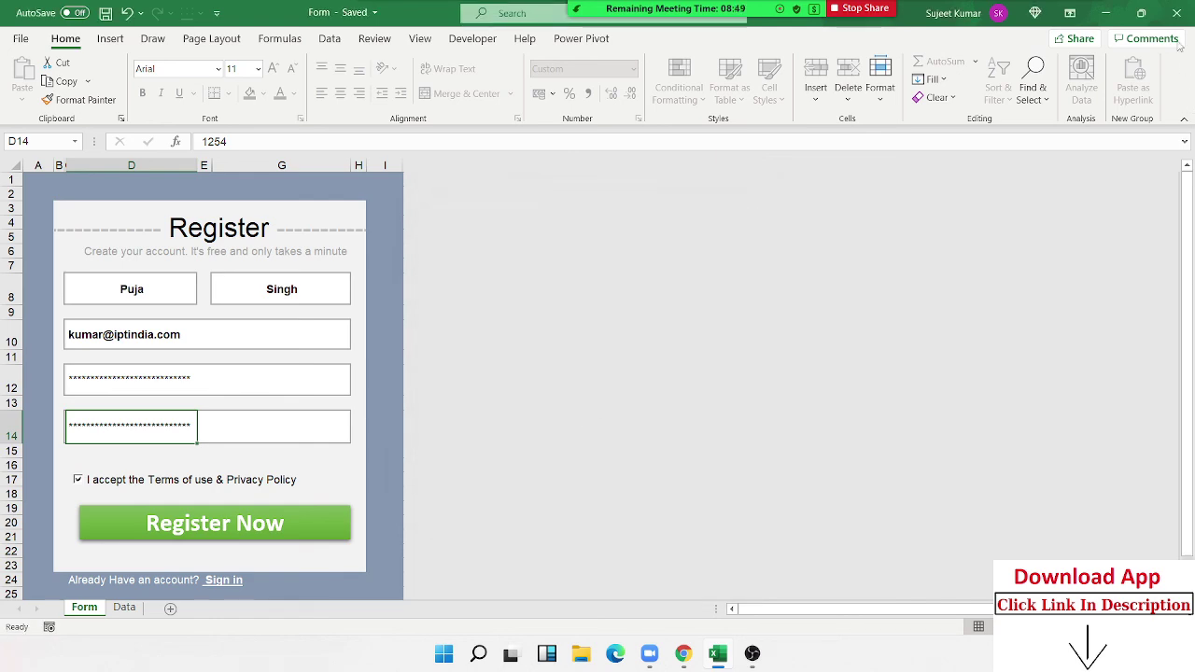
# Close Excel and the image search tab, then launch Power BI Desktop from Windows search
pyautogui.click(1175, 12)
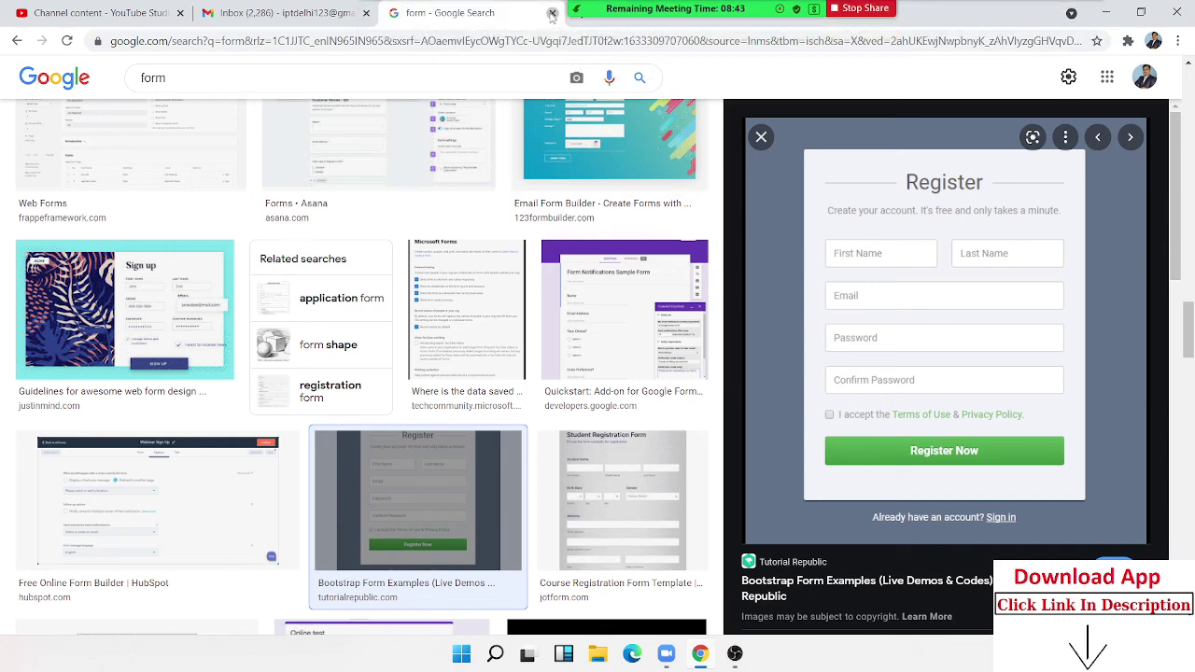
pyautogui.click(551, 14)
pyautogui.press('super')
pyautogui.write('owe')
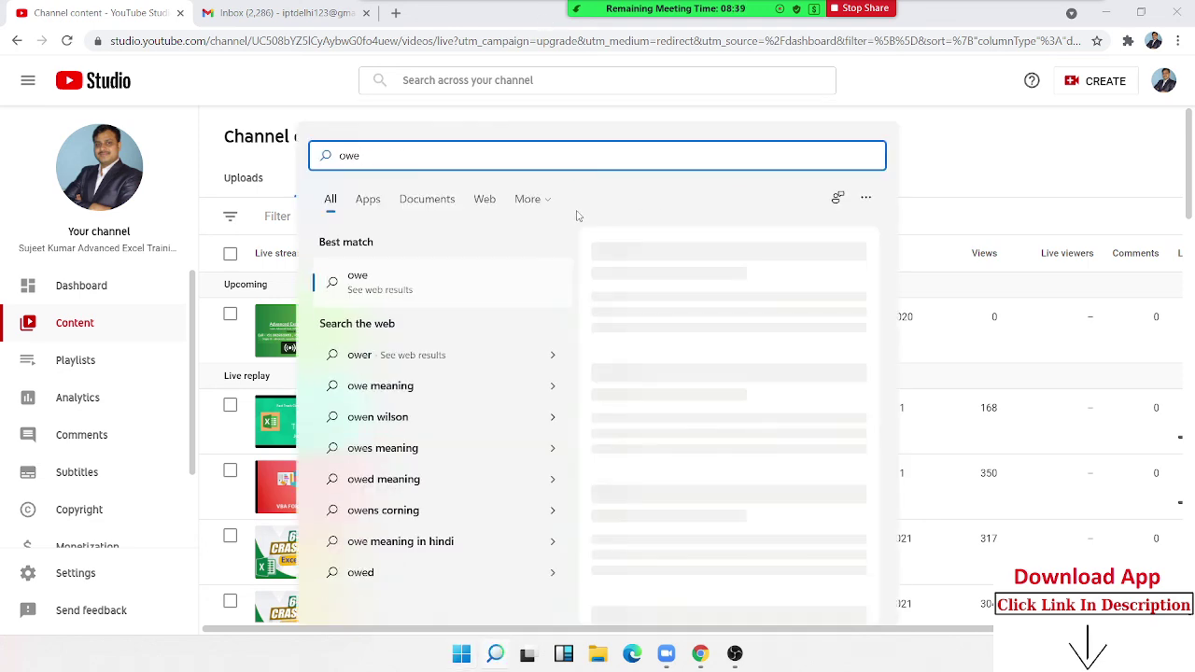
pyautogui.press('BackSpace')
pyautogui.press('BackSpace')
pyautogui.press('BackSpace')
pyautogui.write('p')
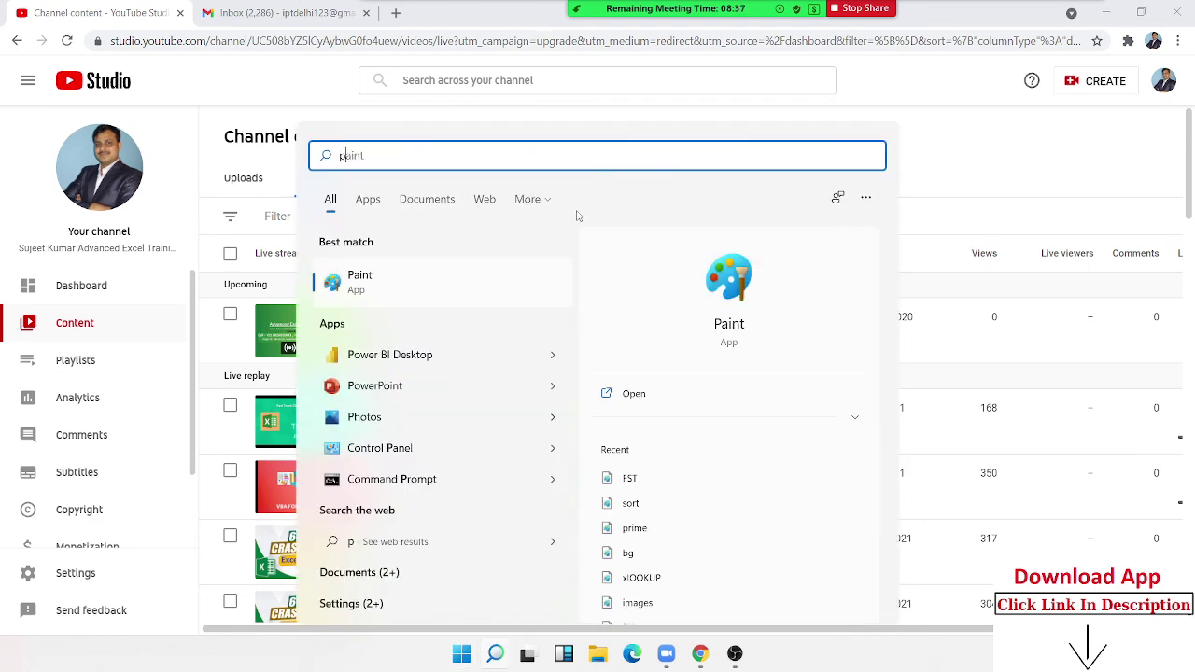
pyautogui.write('o')
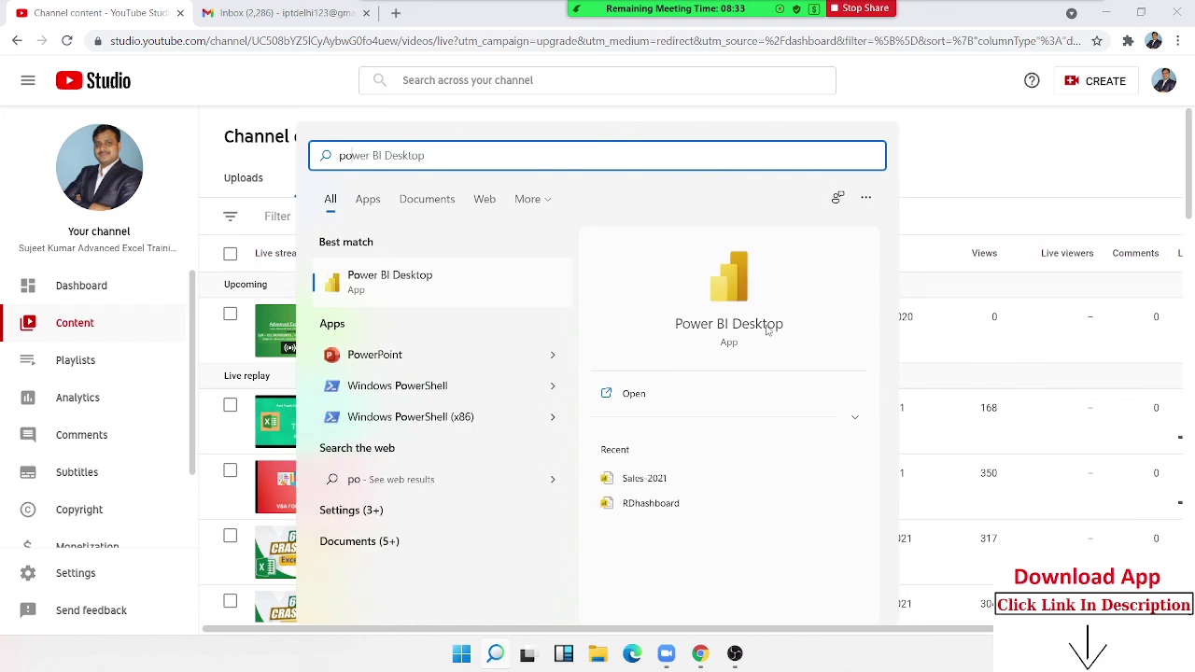
pyautogui.click(767, 327)
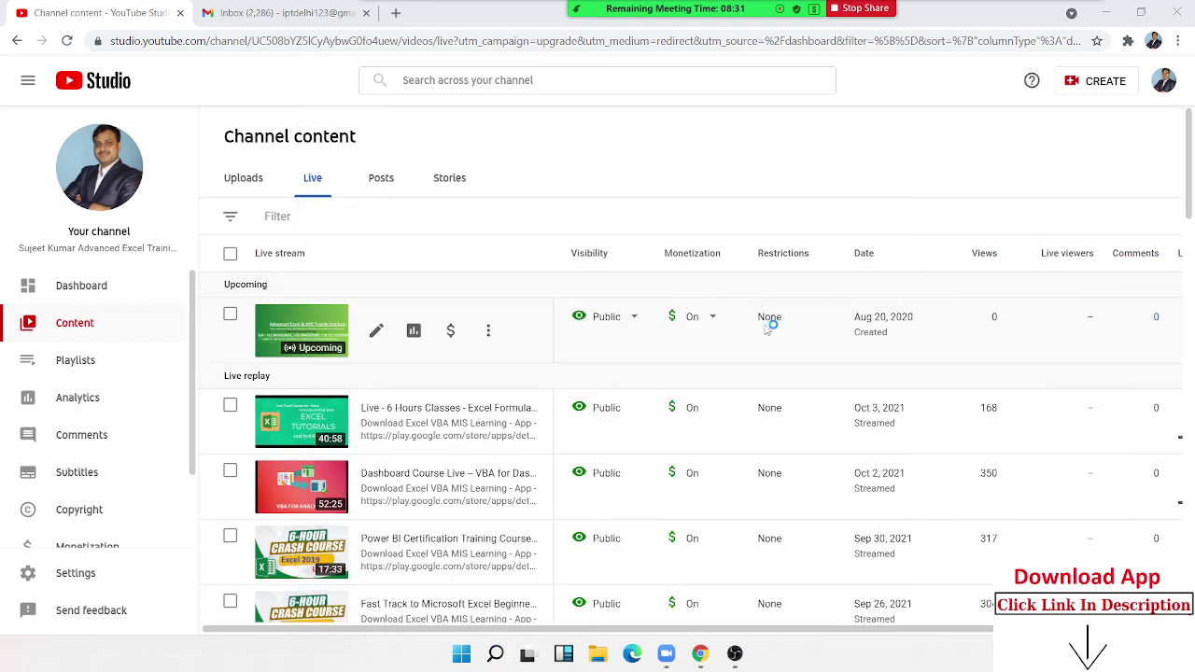
pyautogui.click(1106, 11)
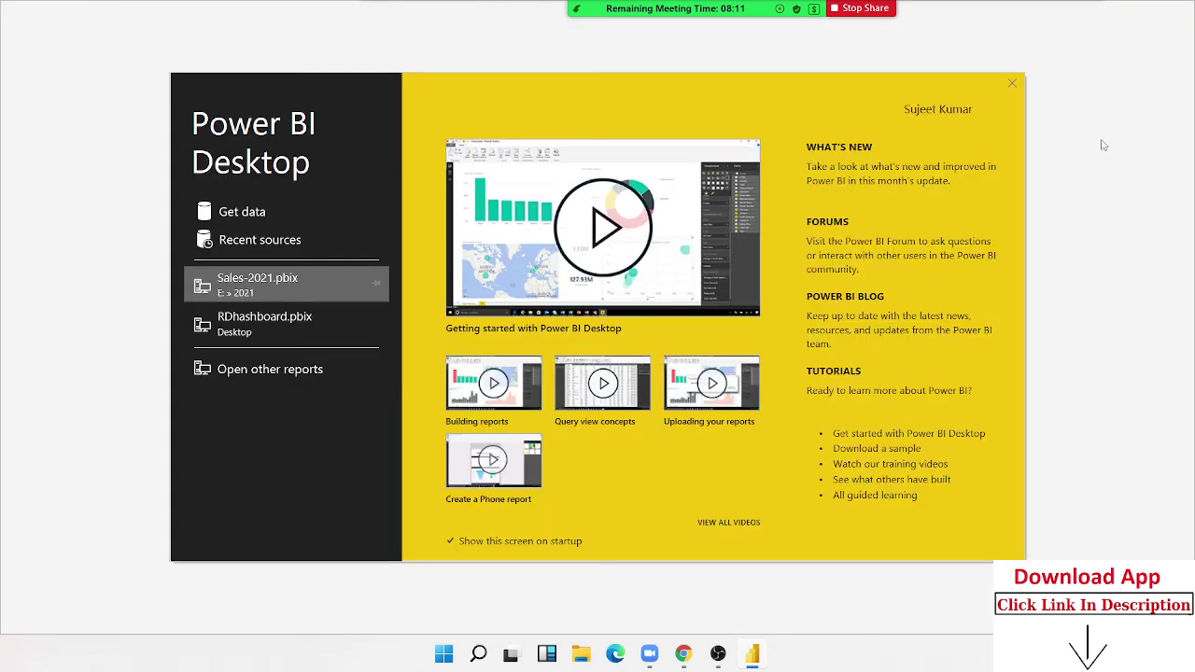
# Dismiss the Power BI start screen and open Sales-2021.pbix from recent reports
pyautogui.click(1013, 85)
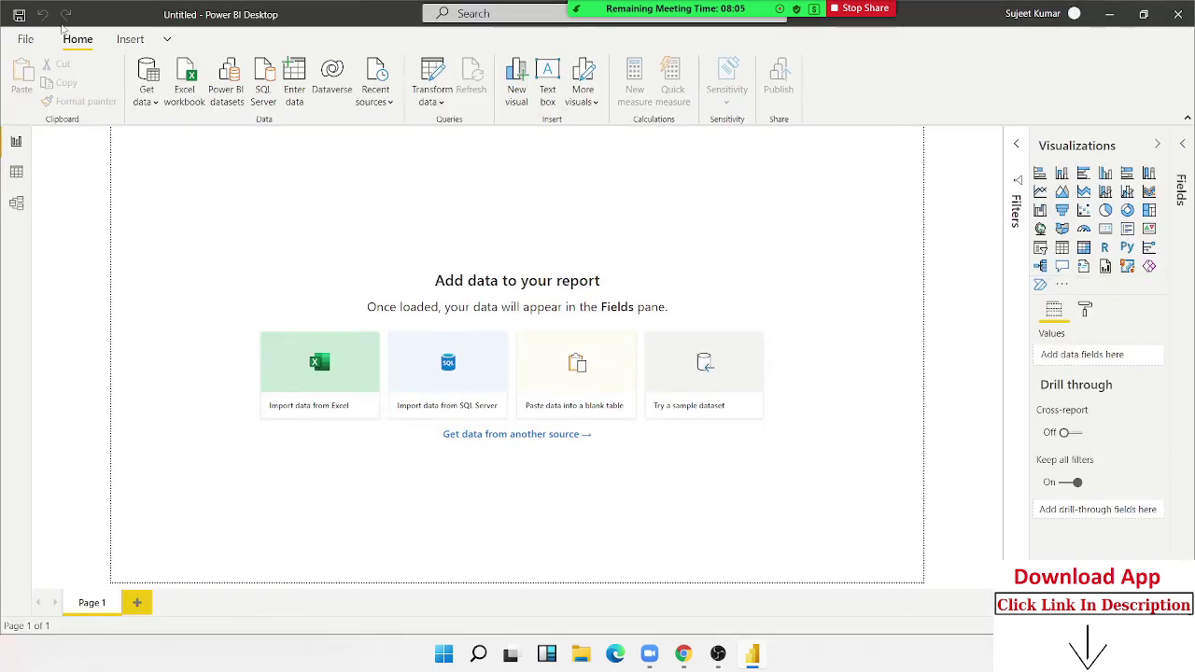
pyautogui.click(28, 39)
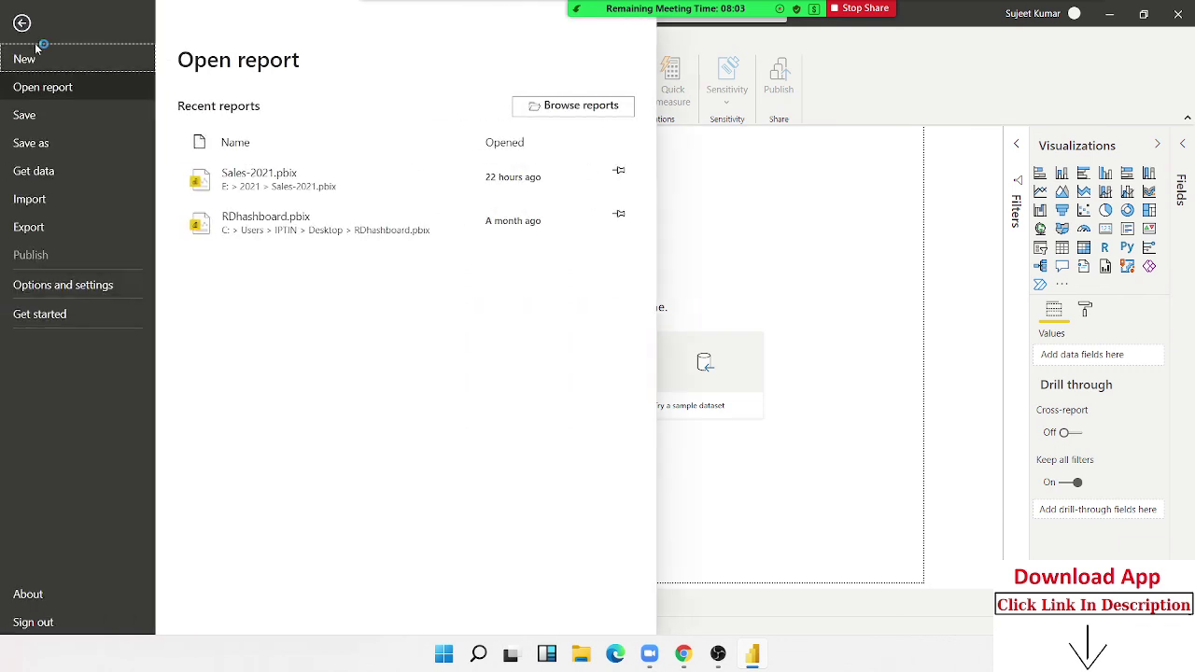
pyautogui.click(293, 190)
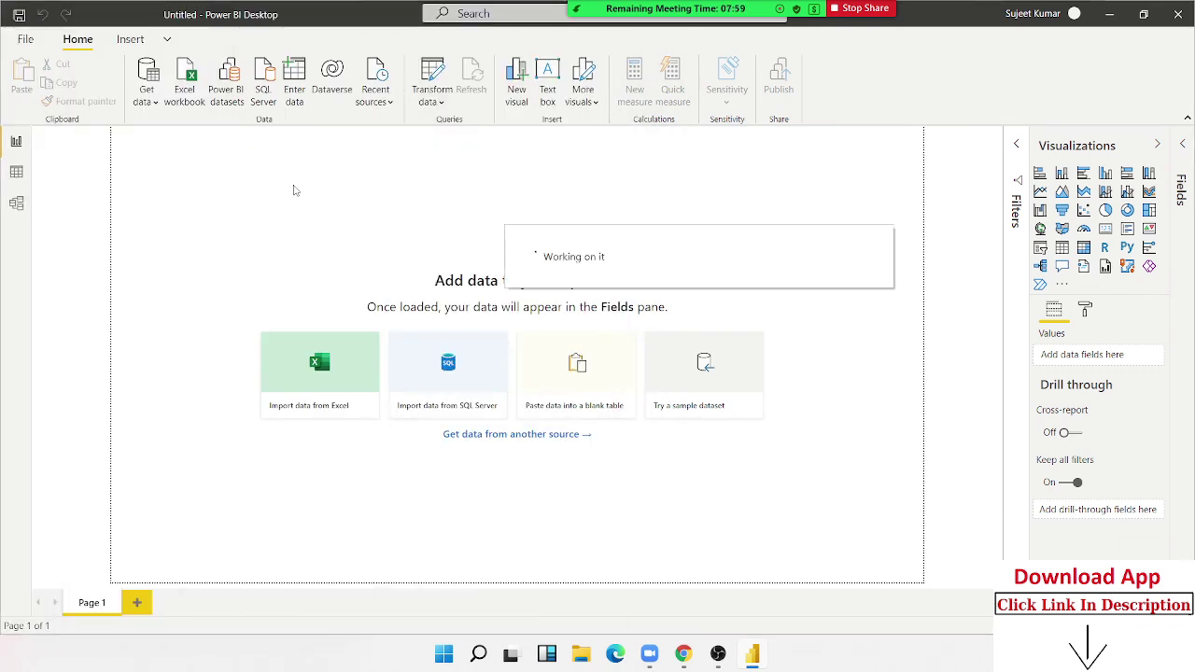